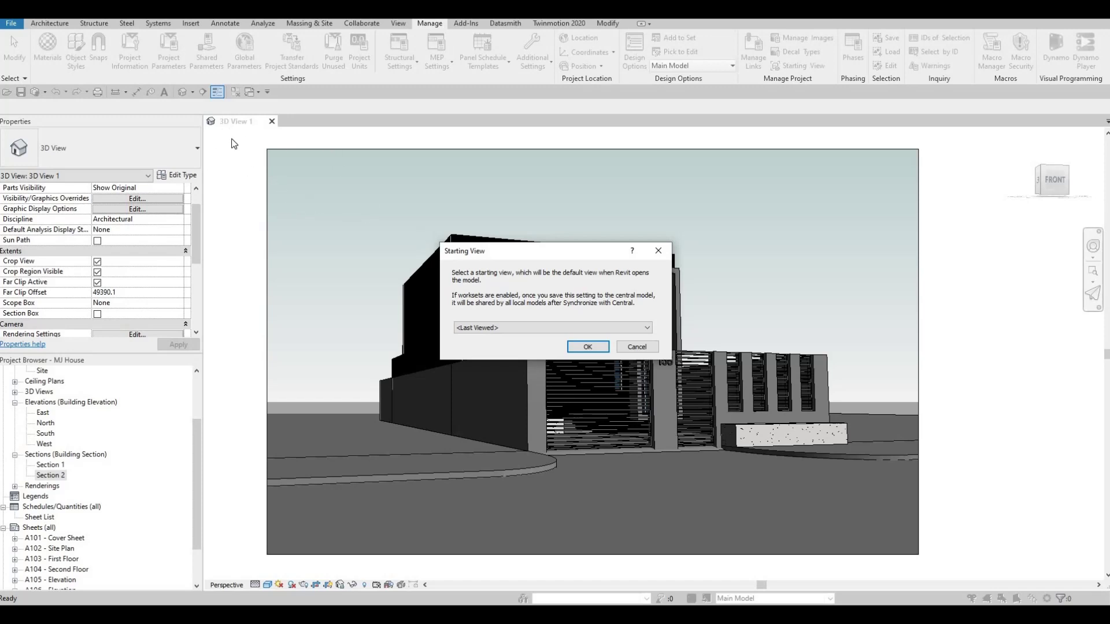
Set the project's starting view to 3D View: 3D View 1 and save the project
click(552, 329)
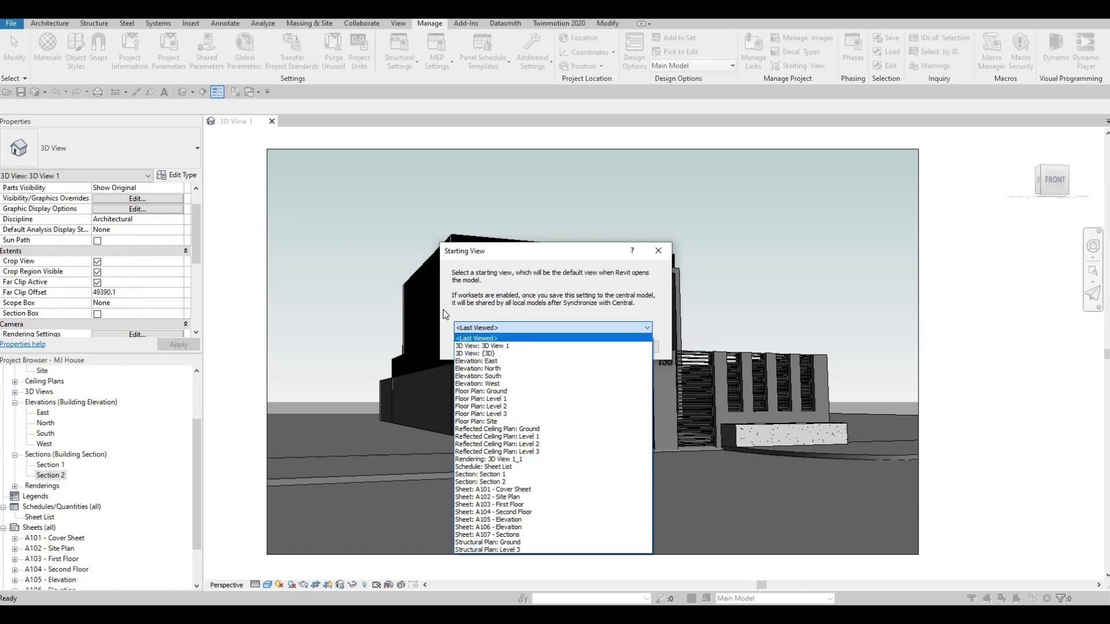
click(491, 347)
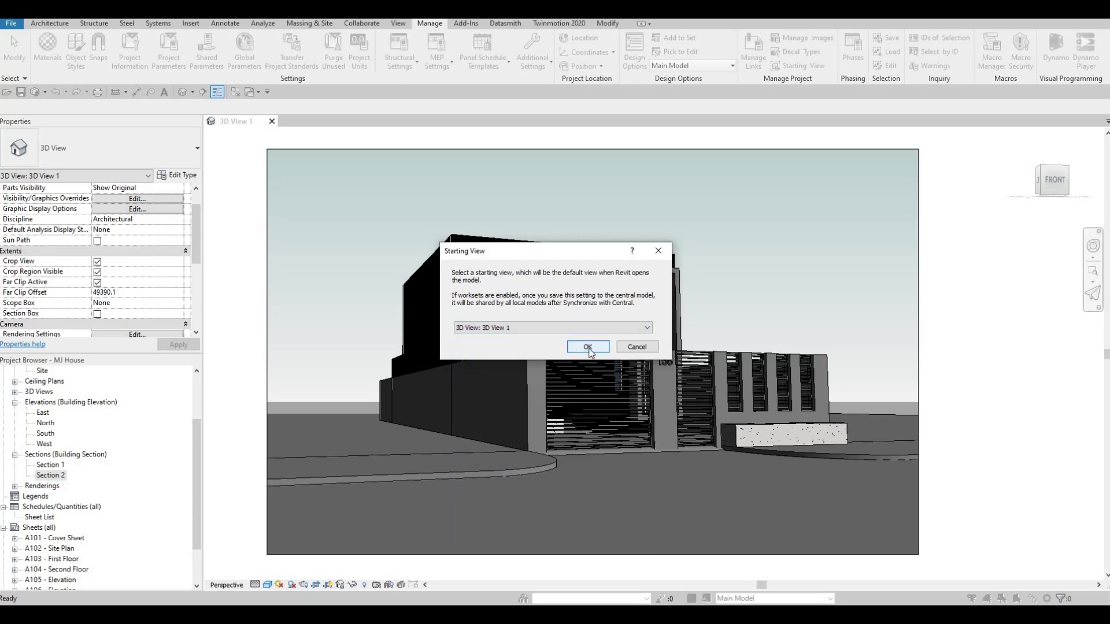
click(588, 347)
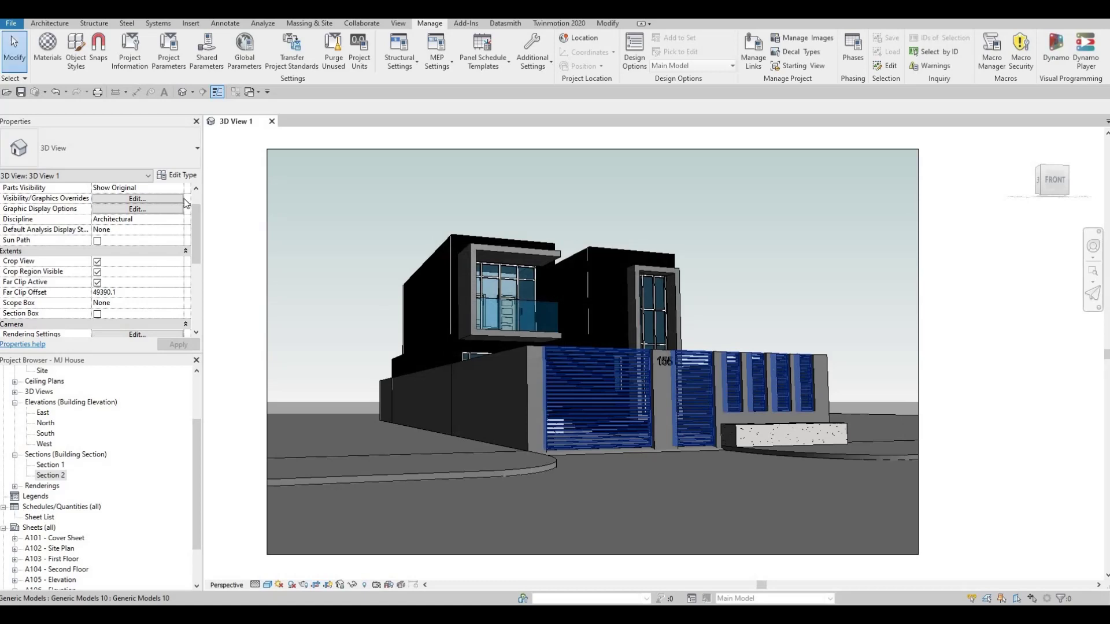
click(20, 92)
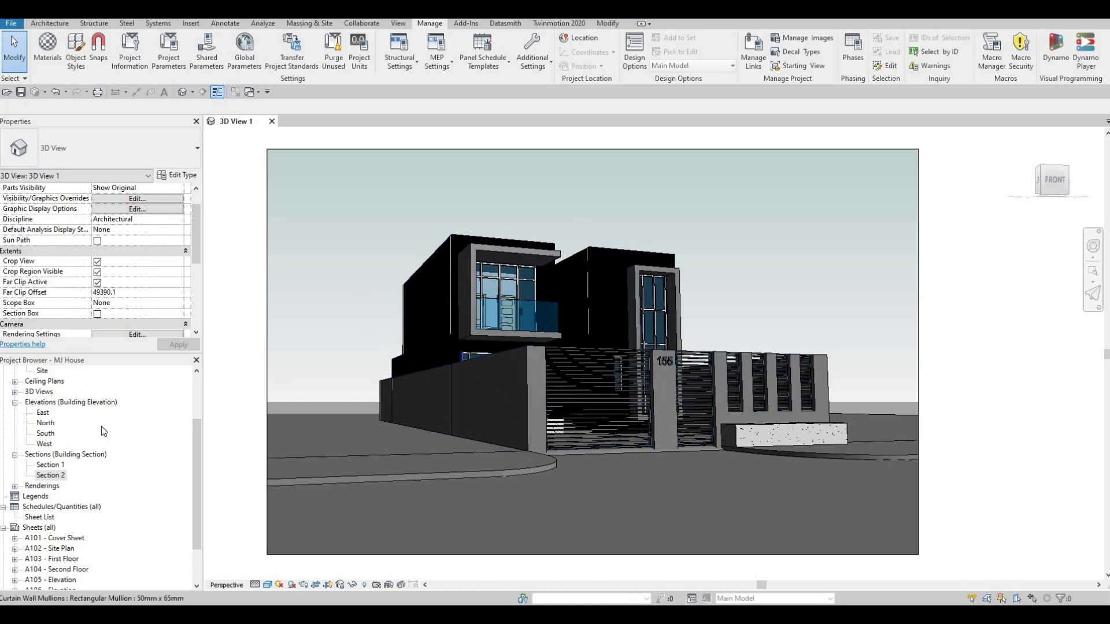
Open the default {3D} view, close the 3D View 1 perspective, and frame the house from its front corner
click(180, 93)
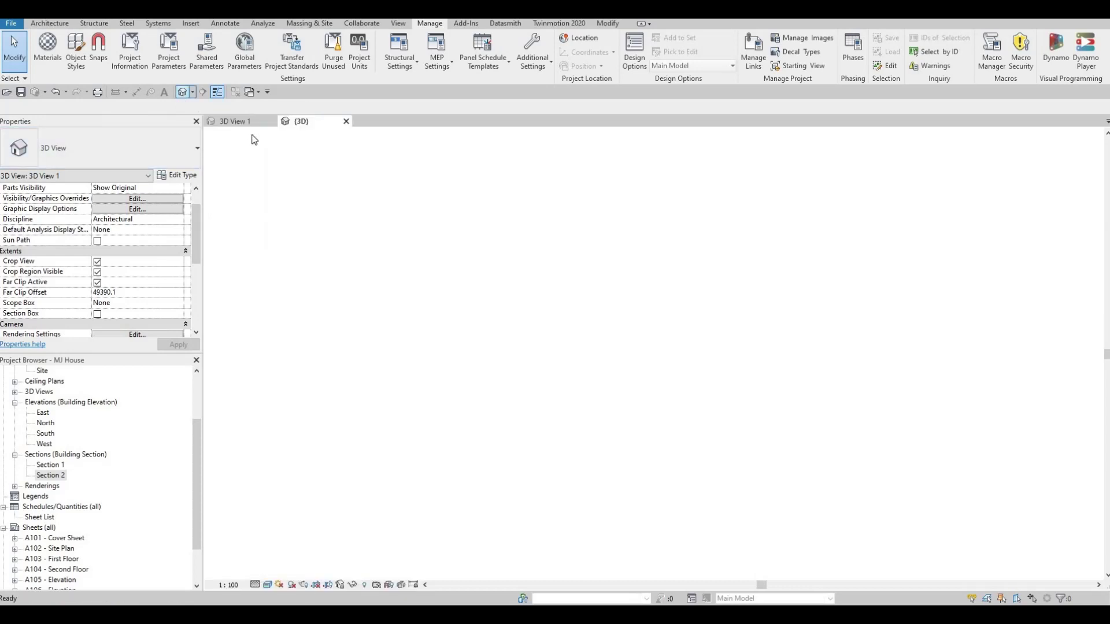
click(272, 121)
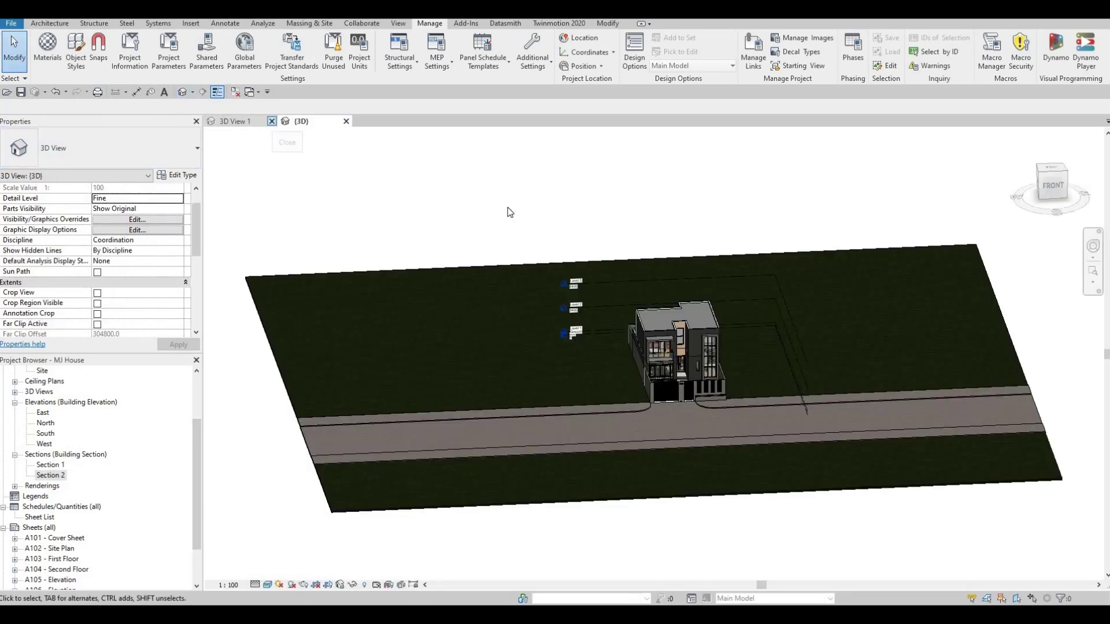
shift+middle_drag(577, 403, 429, 349)
scroll(577, 346, up, 2)
middle_drag(577, 350, 530, 368)
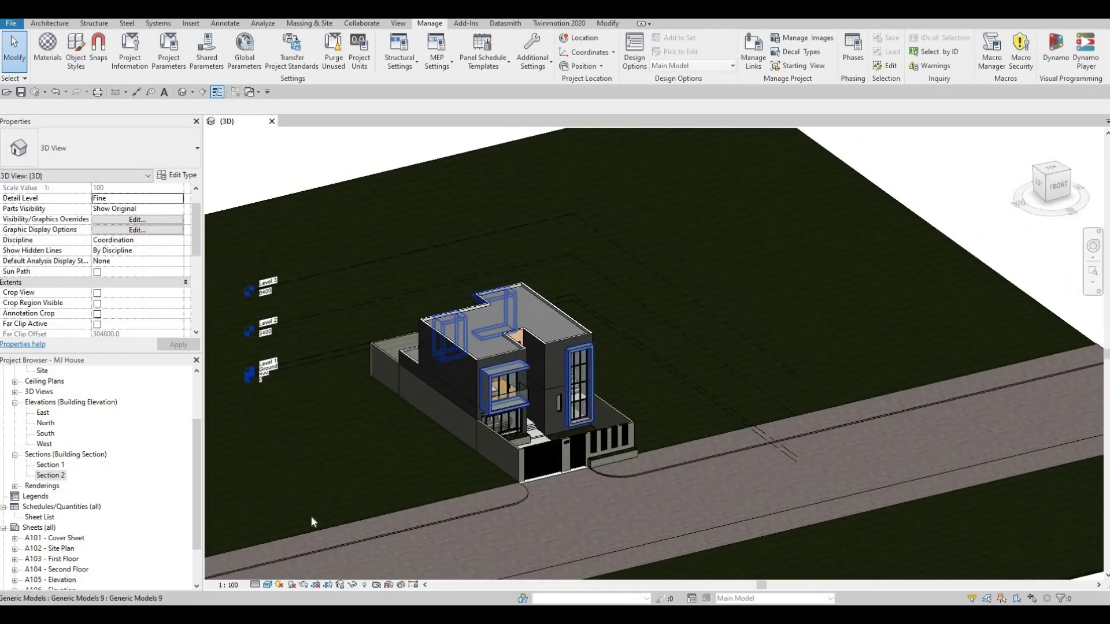
Change the {3D} view's visual style to Hidden Line and save the project
click(258, 588)
click(269, 572)
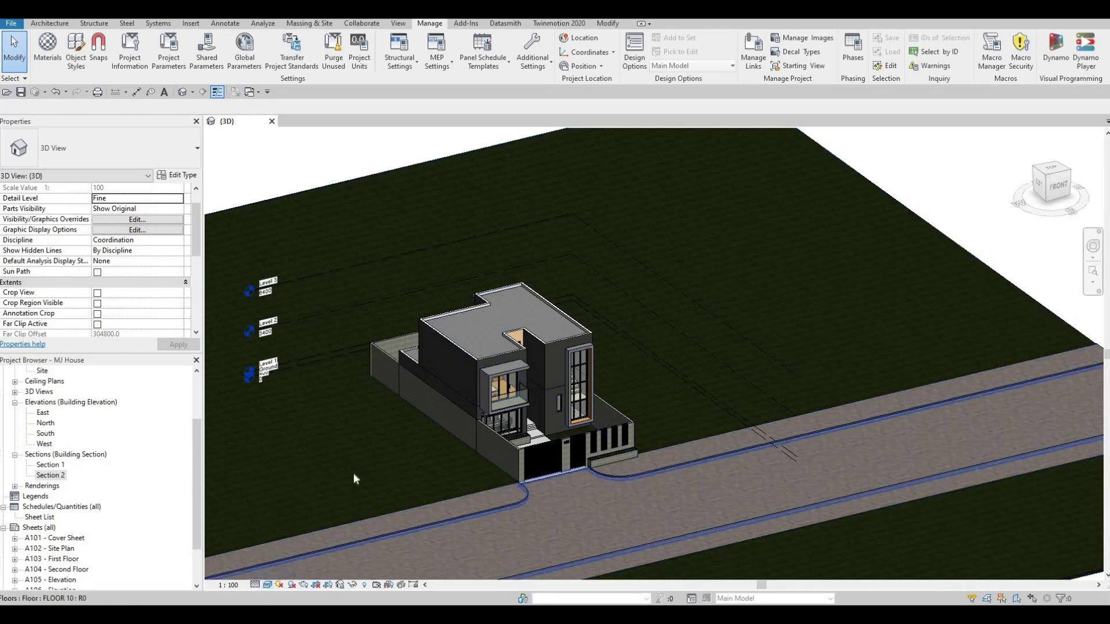
click(267, 584)
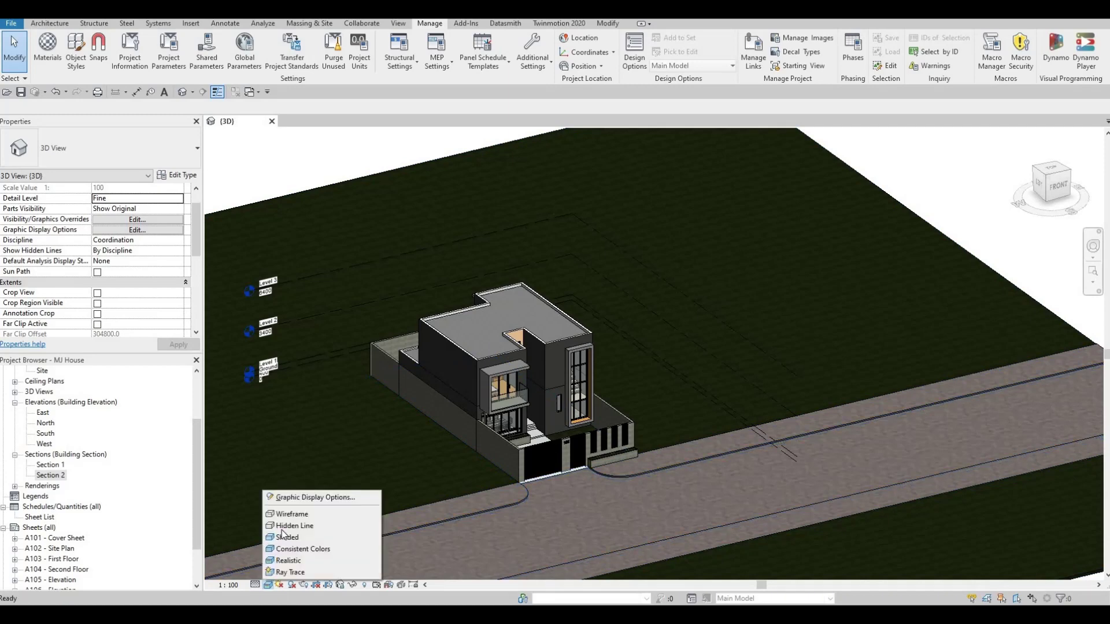
click(283, 531)
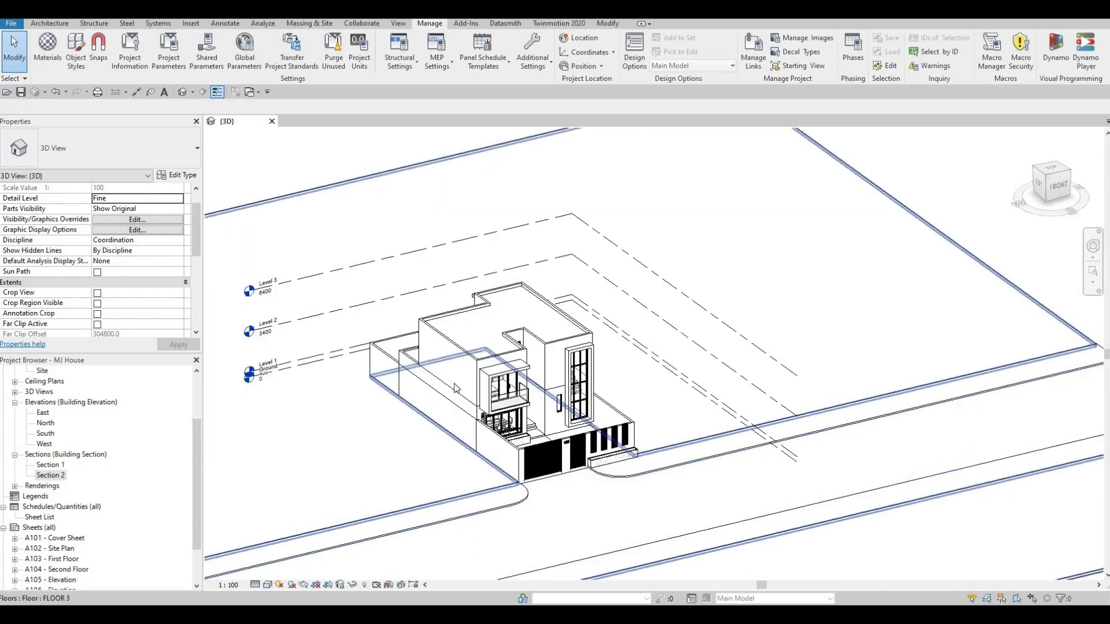
click(21, 92)
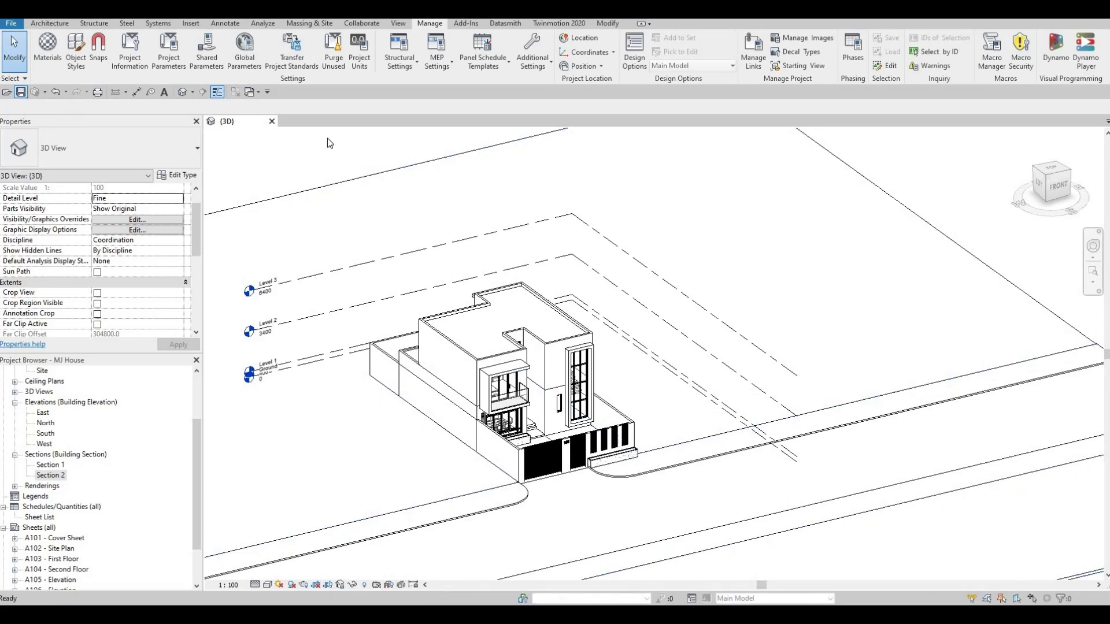
Send the model to Twinmotion through Direct Link and continue with version 2022.2.3
click(559, 24)
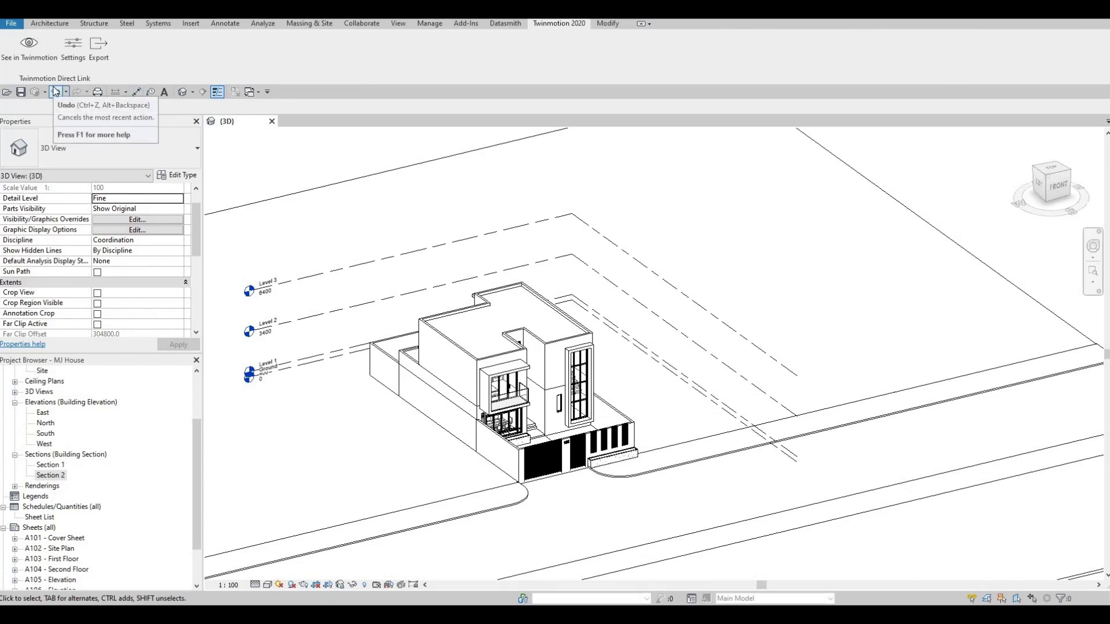
click(24, 55)
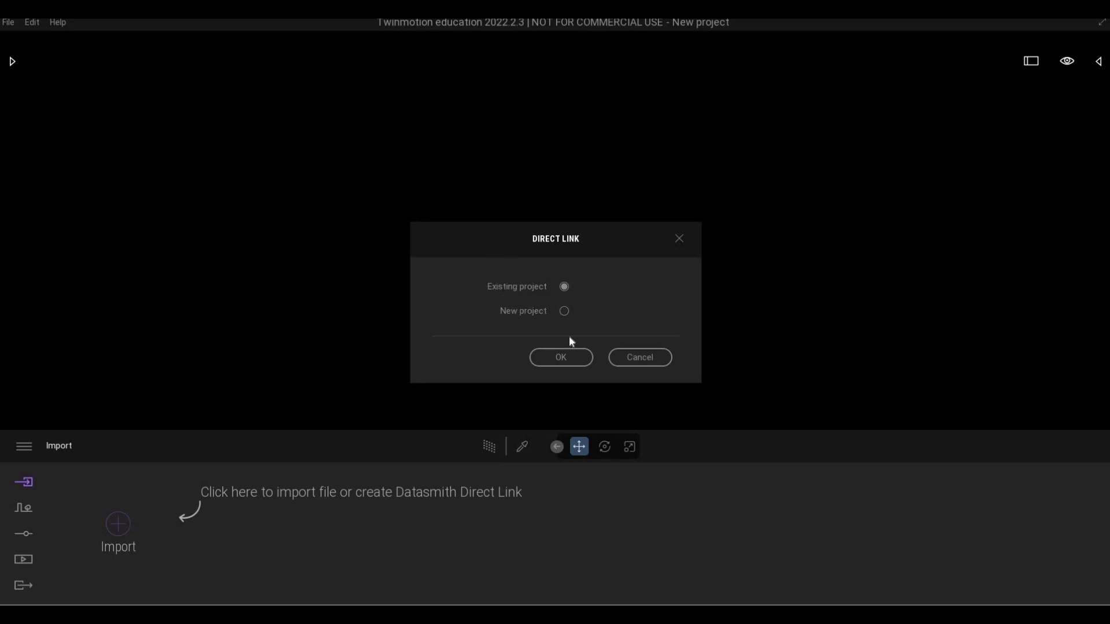
key(Down)
click(572, 358)
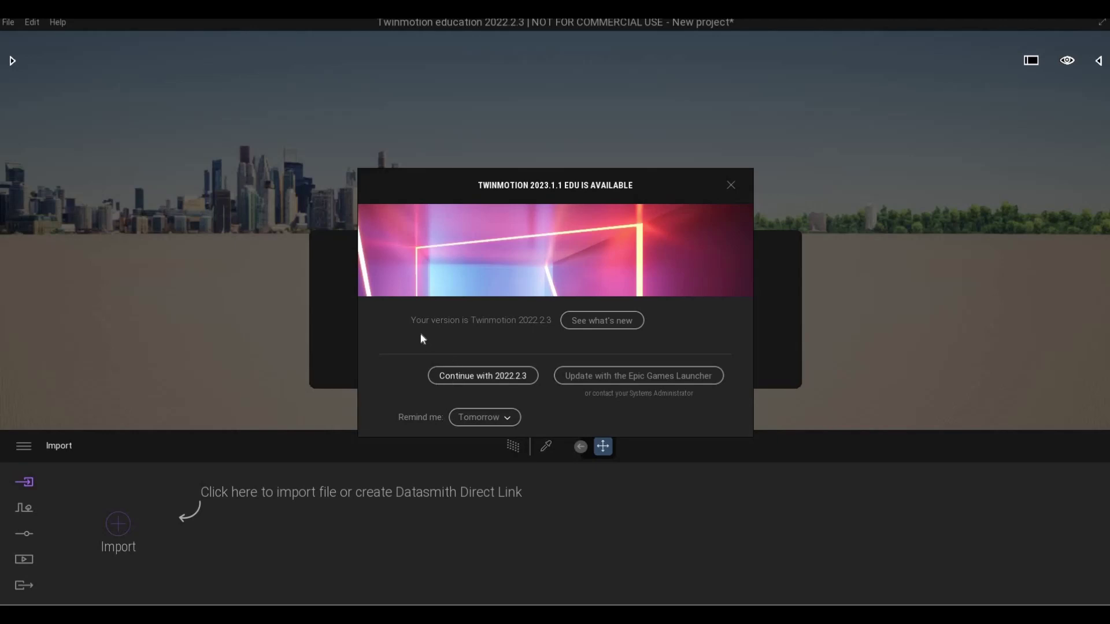
click(447, 376)
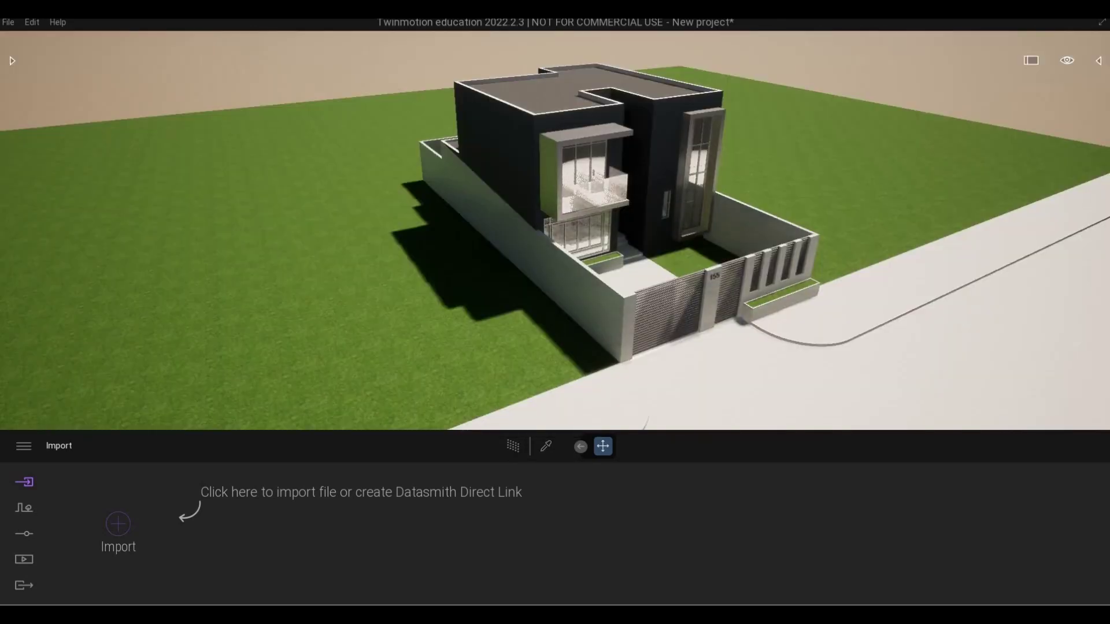
Show the asset library and sign in to the Epic Games account
shift+middle_drag(706, 341, 573, 308)
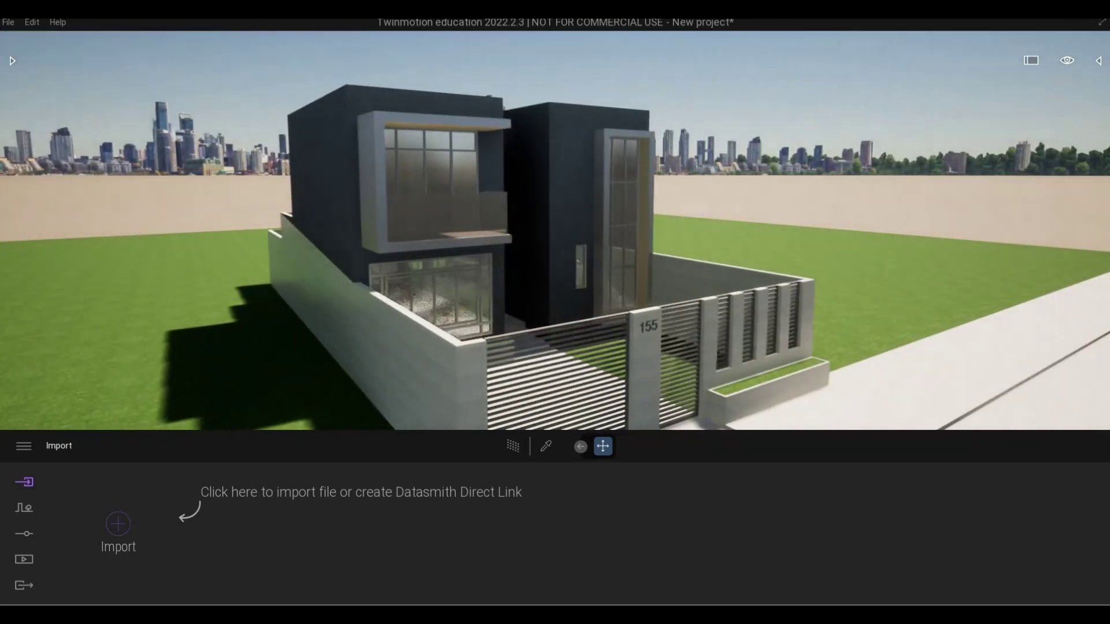
middle_drag(574, 309, 593, 290)
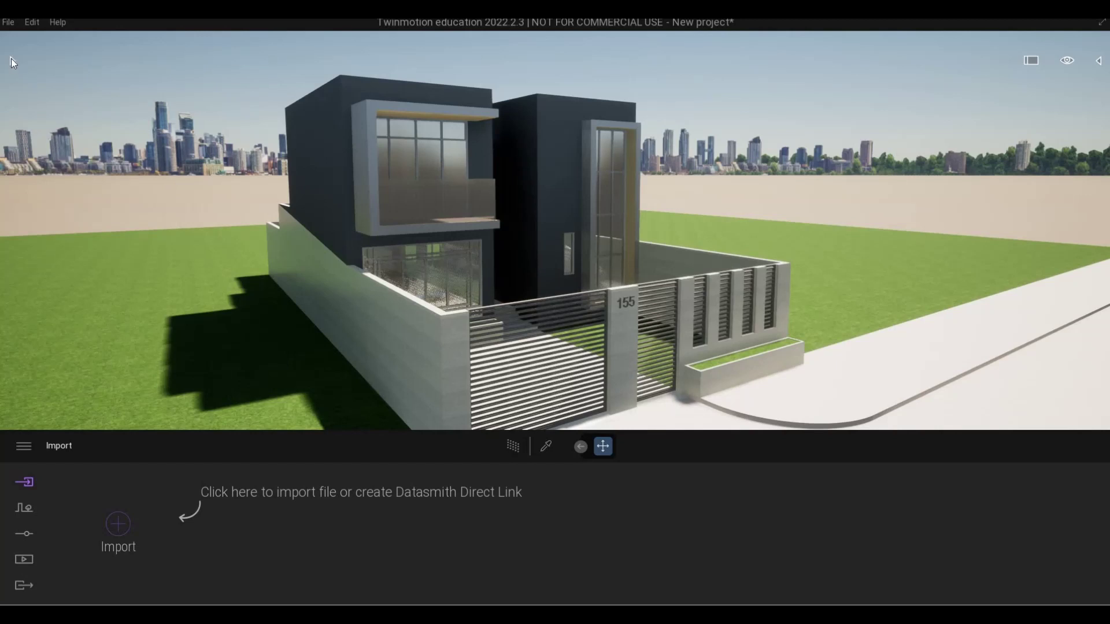
click(12, 60)
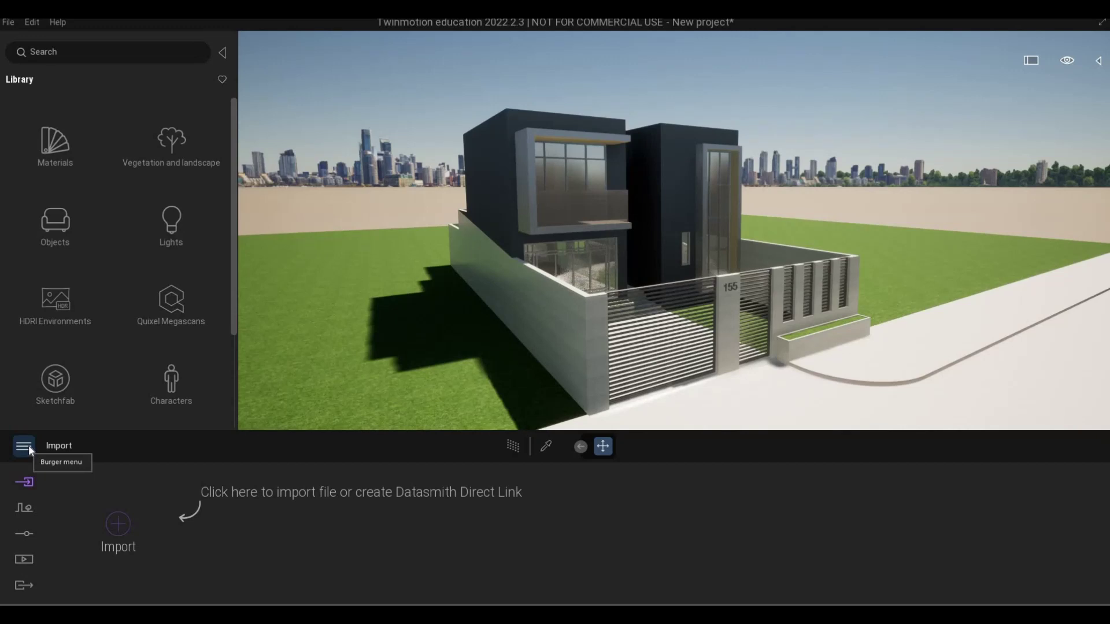
click(24, 446)
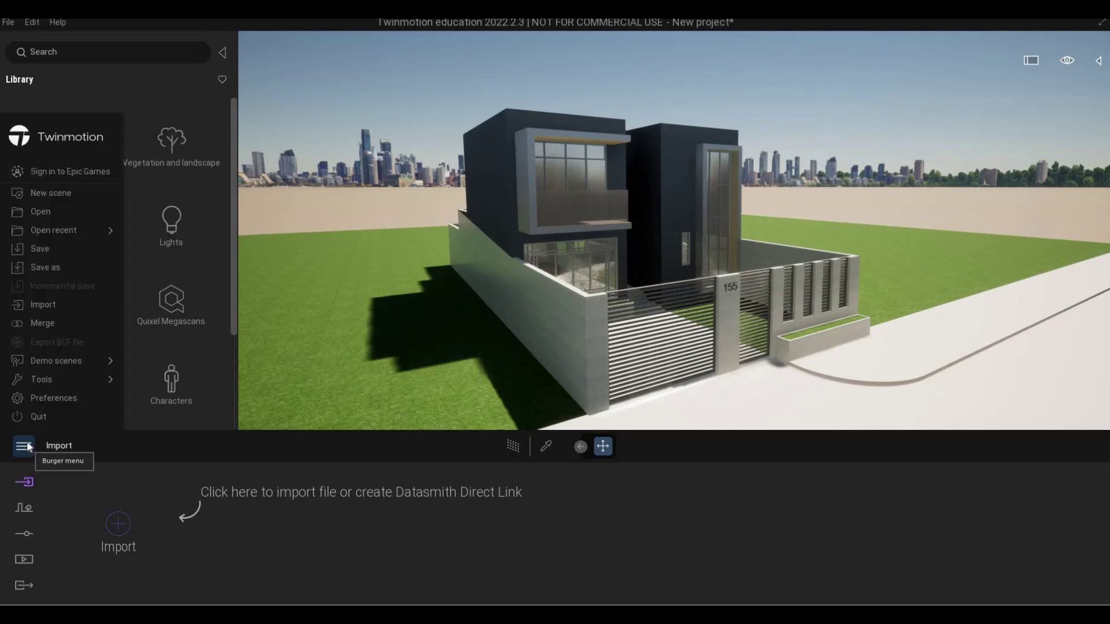
click(53, 177)
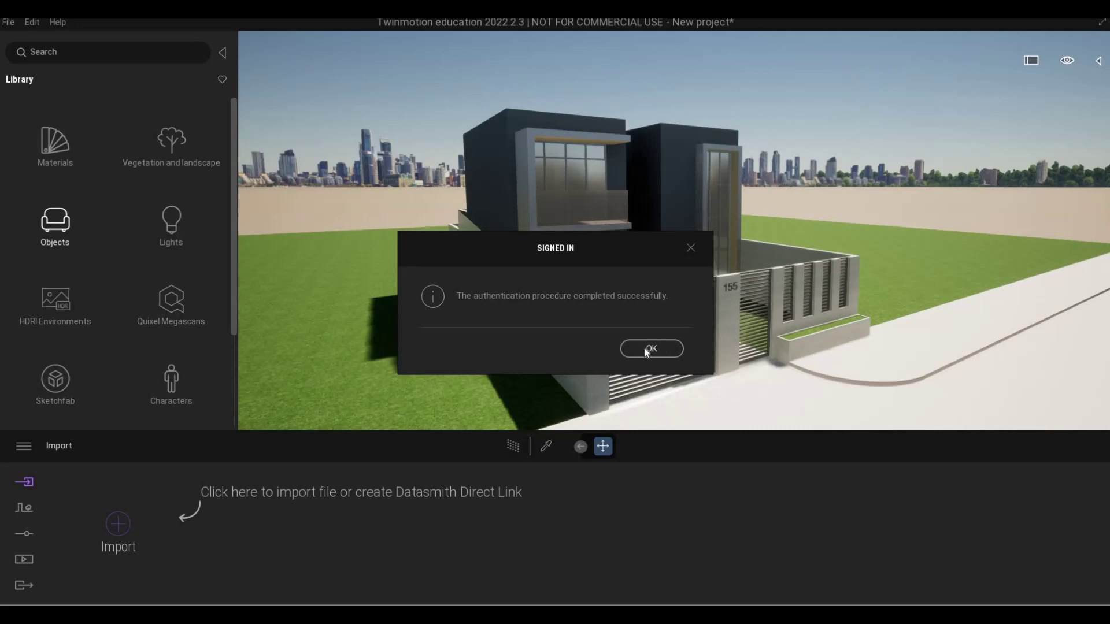
click(691, 247)
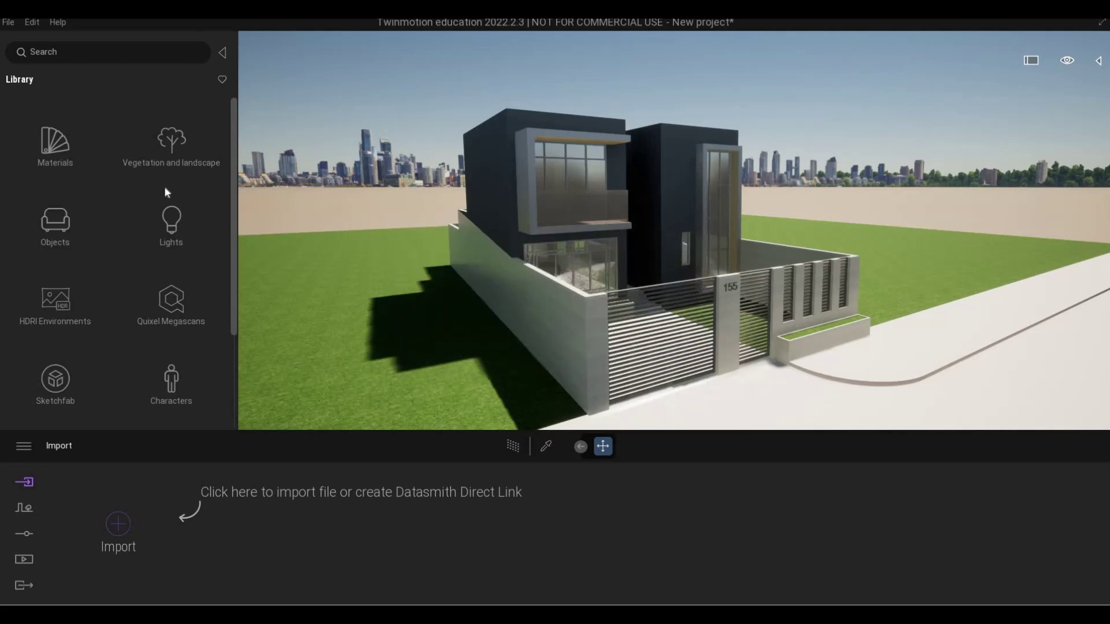
click(22, 448)
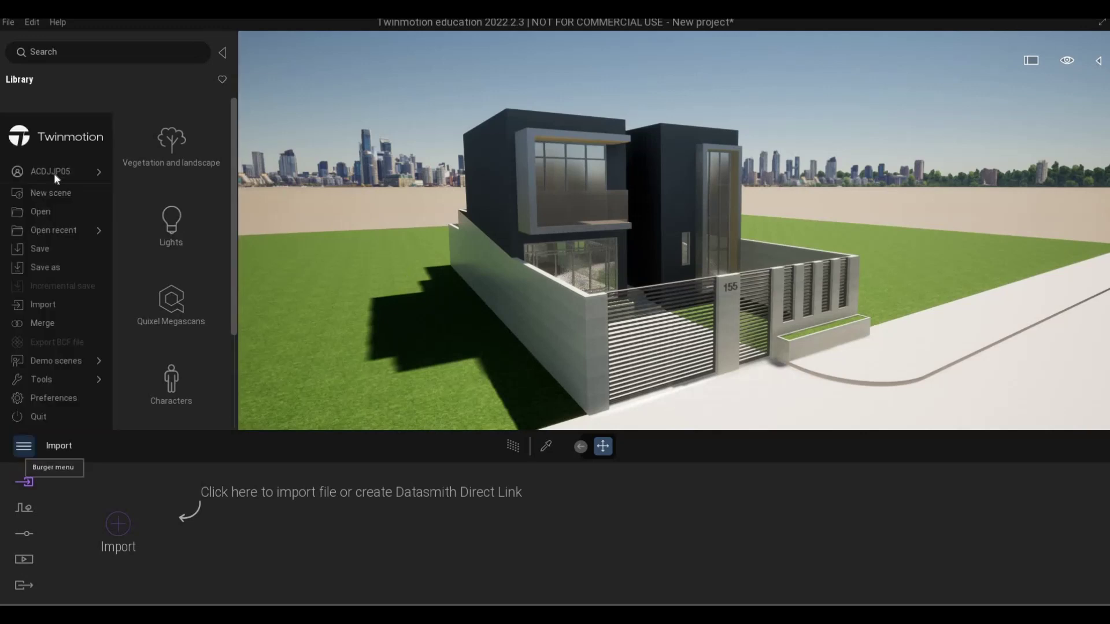
Show the scene graph of the linked MJ House.rvt model
click(1097, 61)
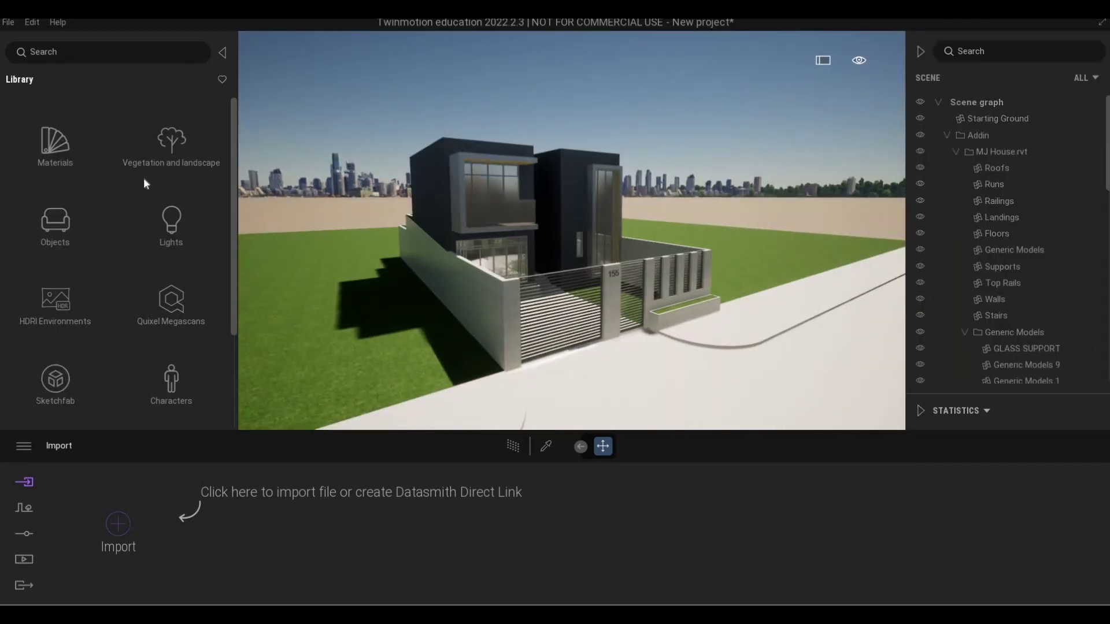
mouse_move(491, 274)
middle_down()
mouse_move(477, 255)
mouse_move(476, 265)
middle_up()
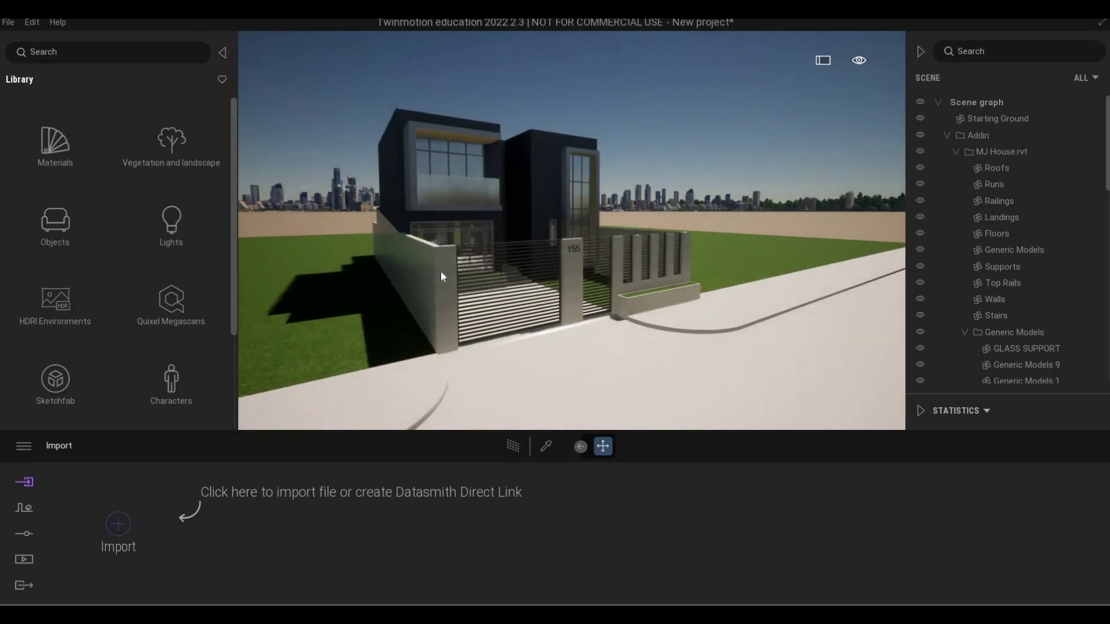
scroll(440, 276, down, 3)
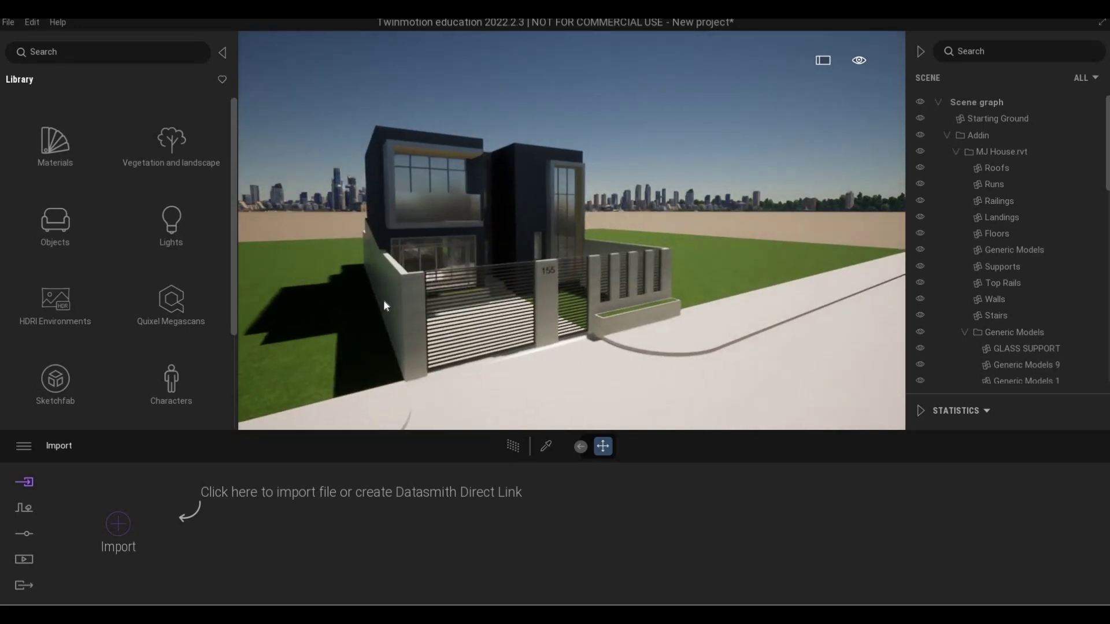
Apply the Two sided glass material to the glazing of the upper-floor balcony window
click(54, 150)
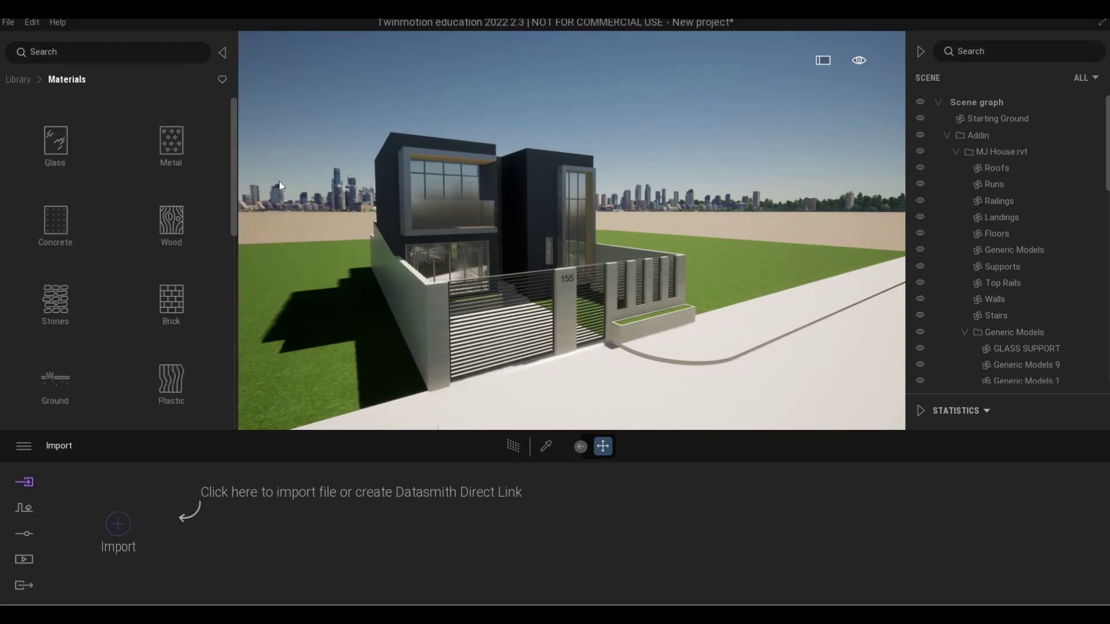
scroll(282, 186, up, 3)
middle_drag(284, 187, 378, 230)
drag(378, 234, 546, 234)
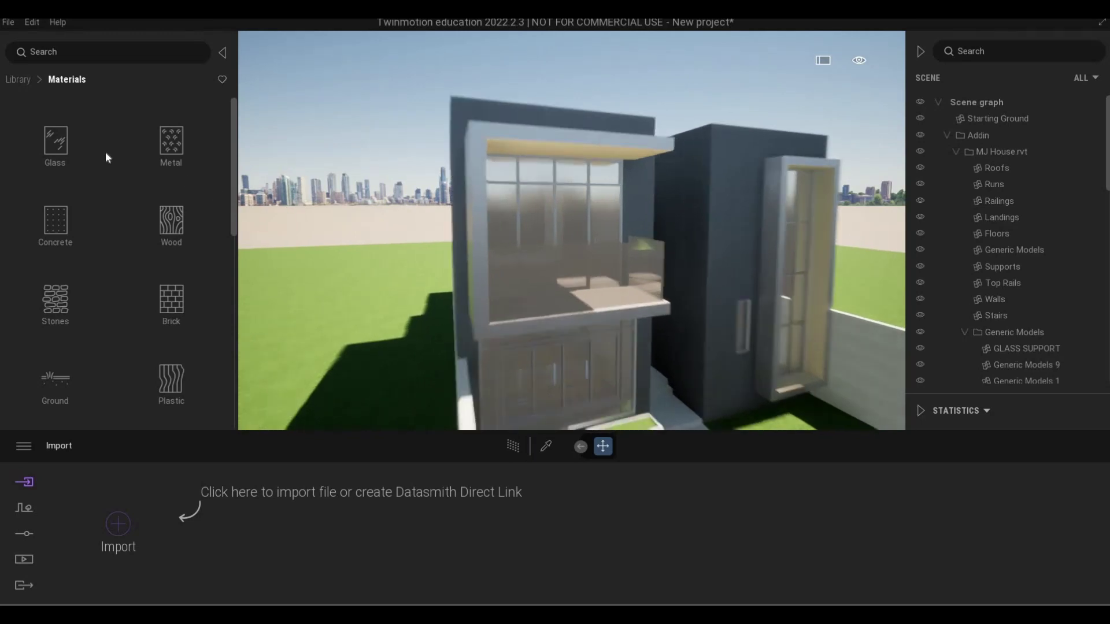
click(64, 144)
mouse_move(62, 220)
drag(61, 220, 521, 218)
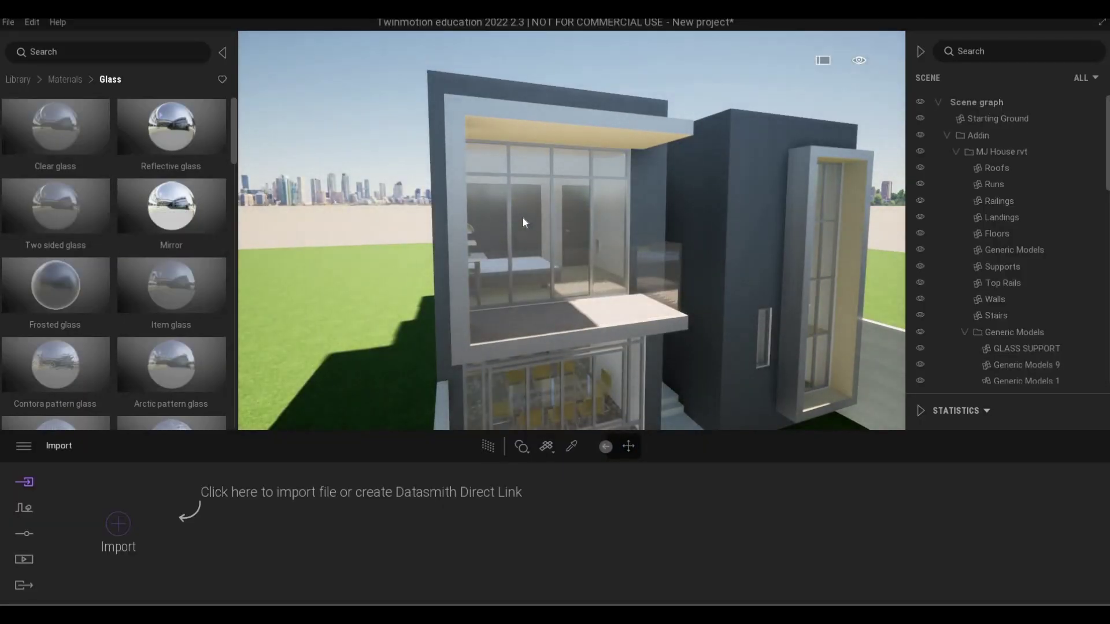
Set the Two sided glass material's opacity to 60% and its color to dark gray 585858
click(533, 217)
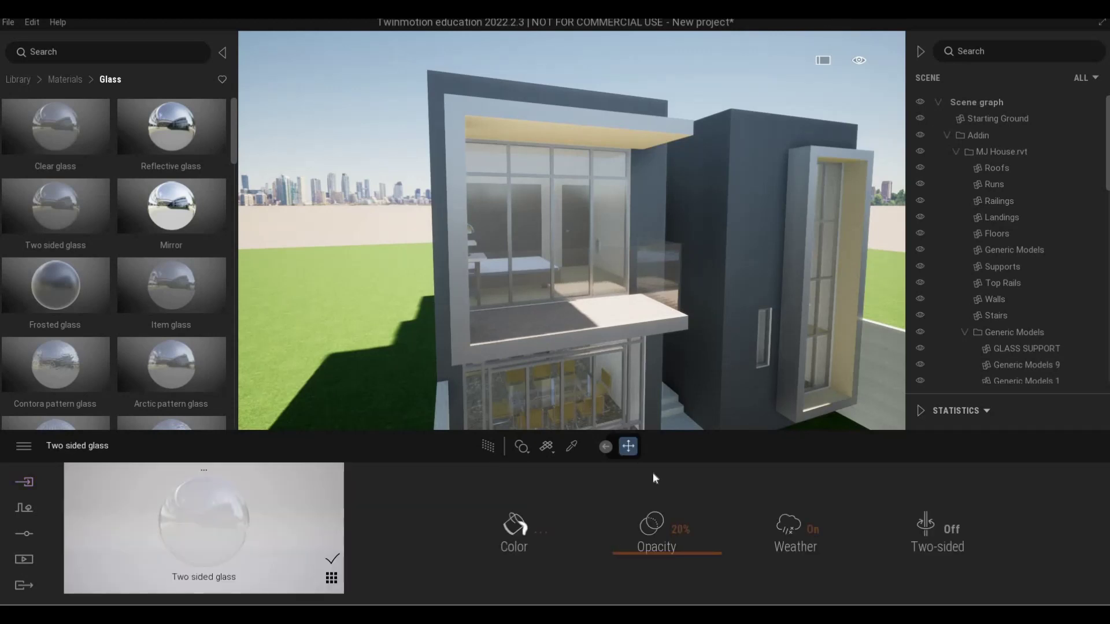
drag(655, 552, 663, 512)
drag(543, 234, 539, 317)
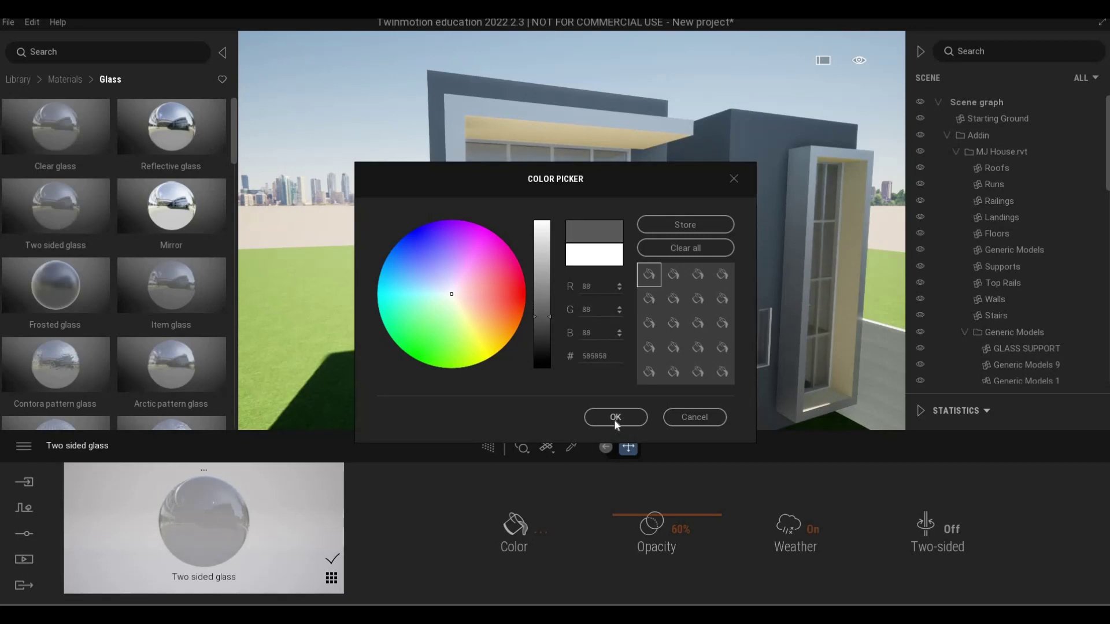
click(586, 417)
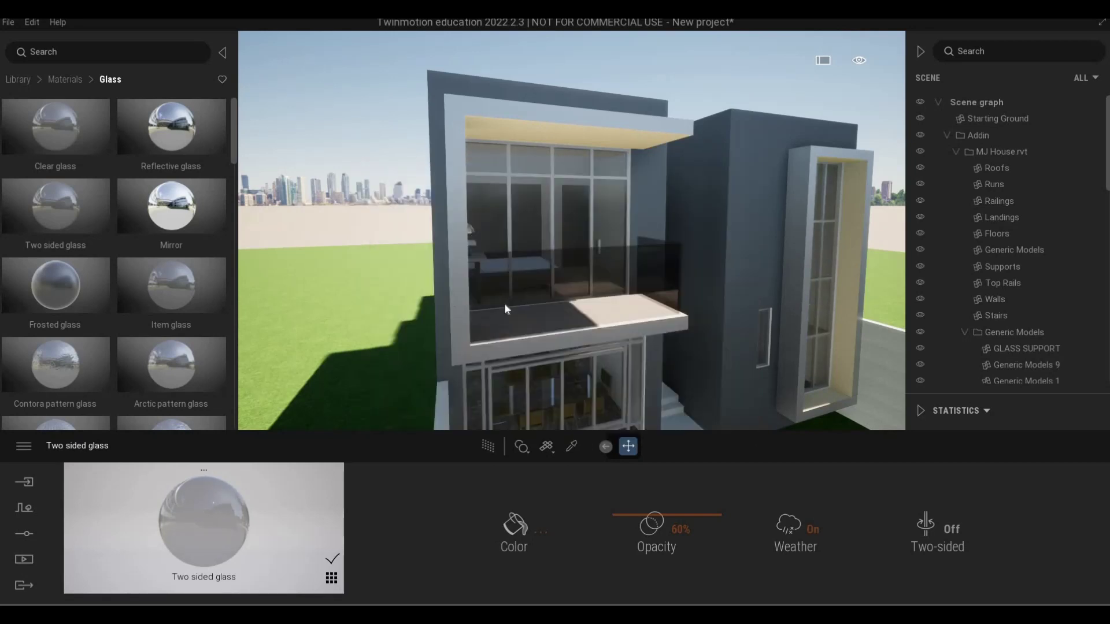
Sample the Aluminum material of the balcony window frames and set its color to dark gray 656566
scroll(518, 273, up, 5)
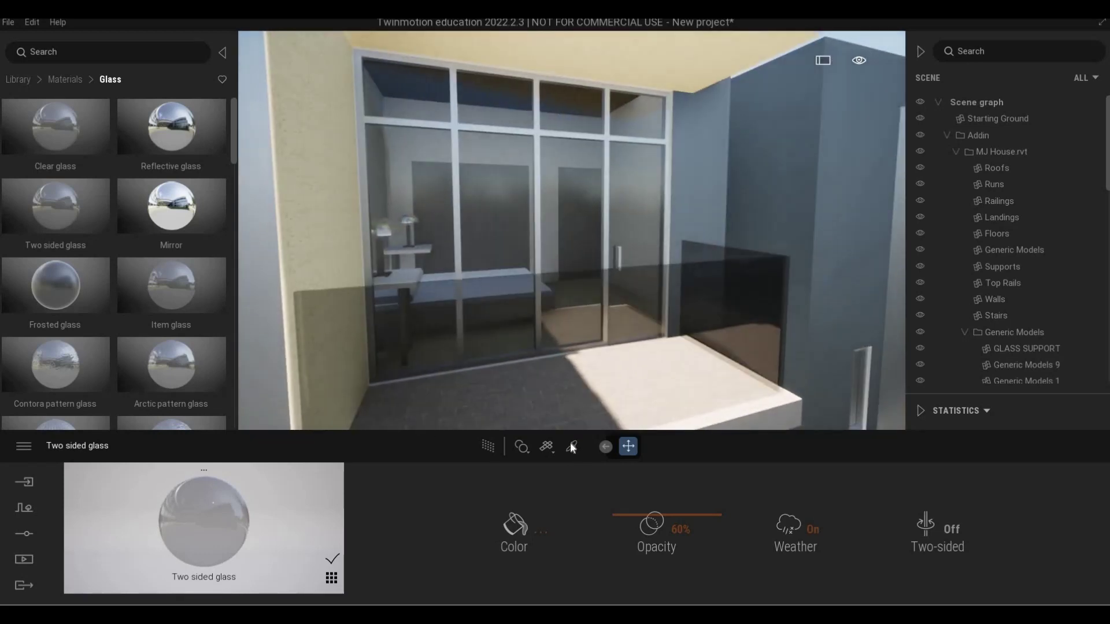
click(572, 448)
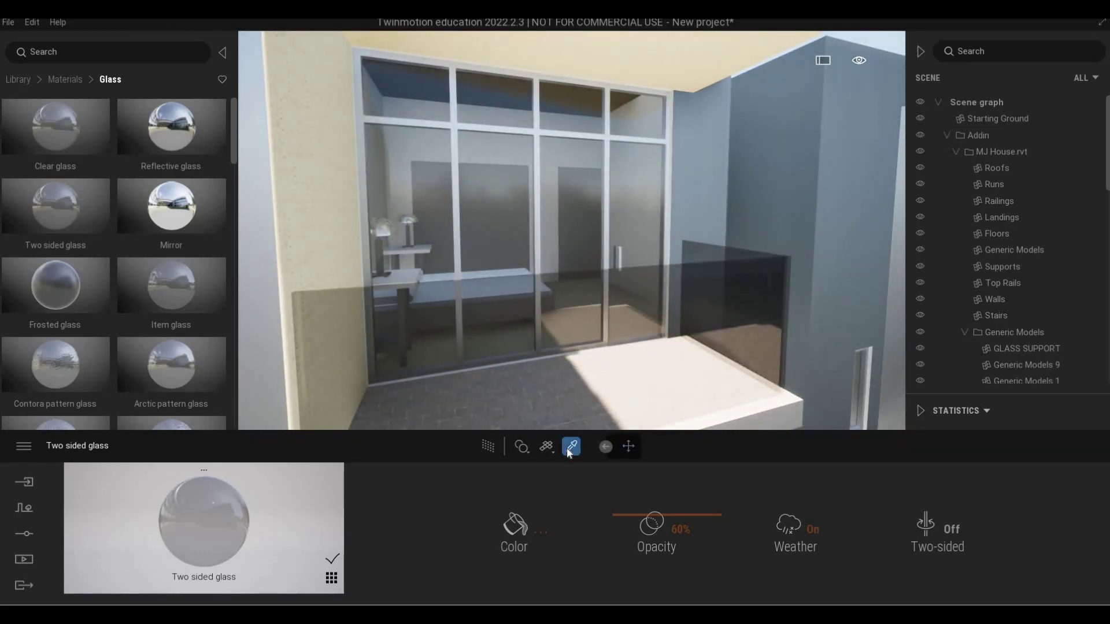
click(540, 143)
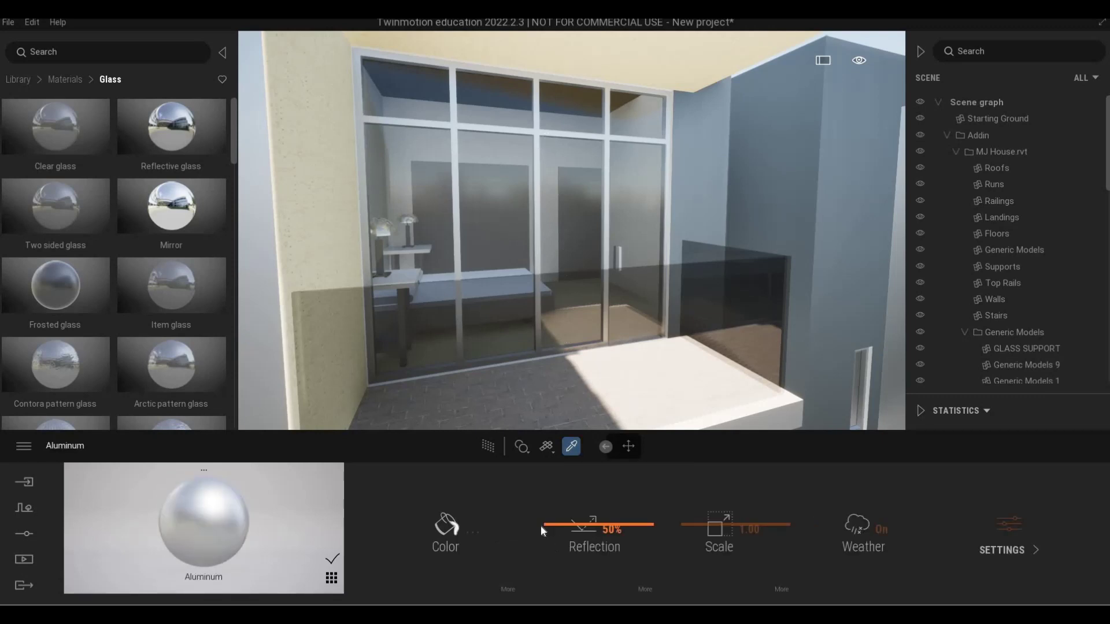
click(445, 532)
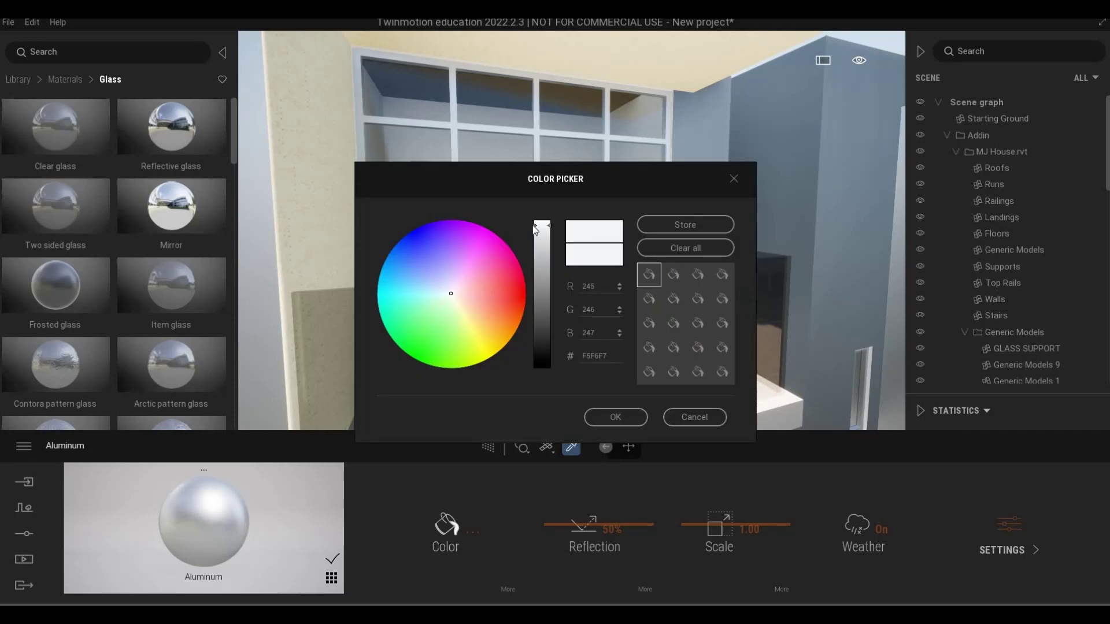
drag(542, 248, 542, 309)
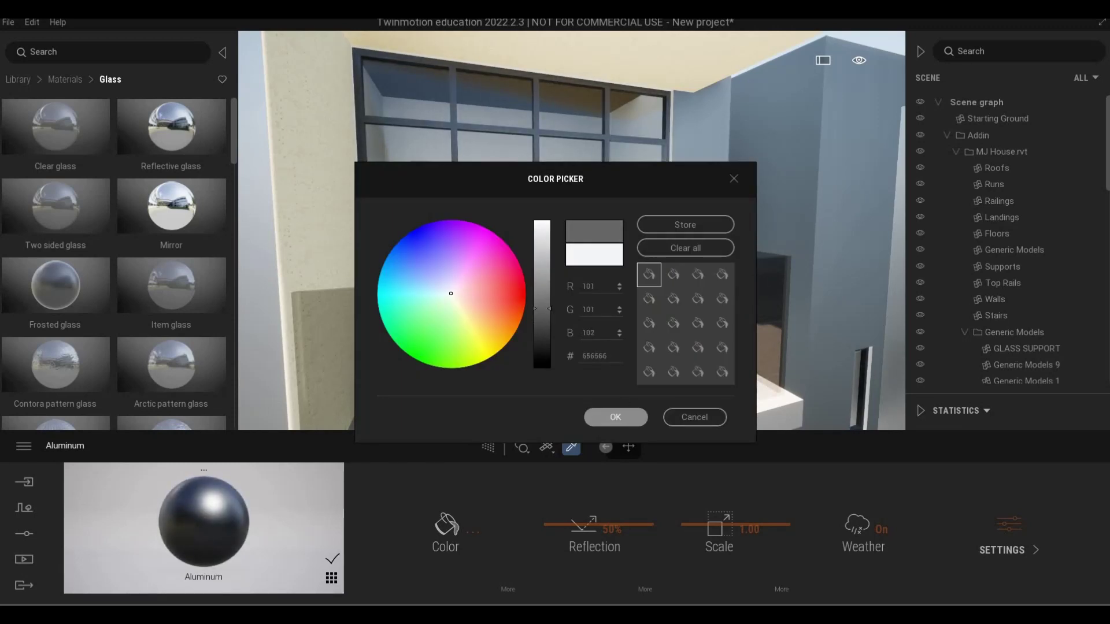
click(615, 414)
Examine the window frames and glazing across the house's front facade from several distances and angles
right_drag(628, 333, 572, 333)
key(s)
key(d)
key(a)
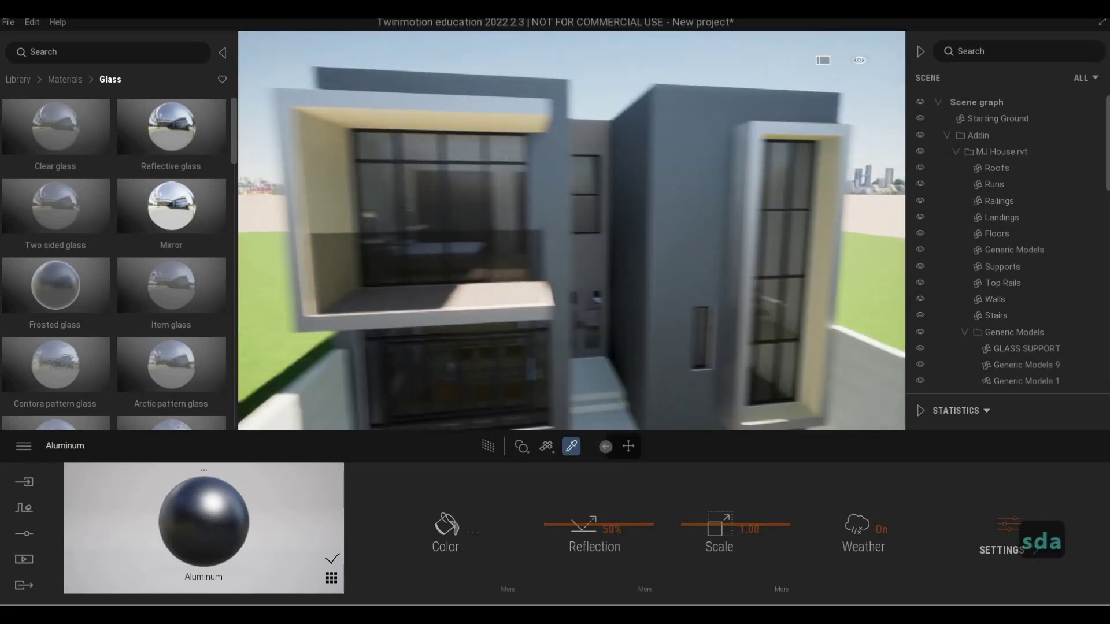
key(w)
key(e)
key(s)
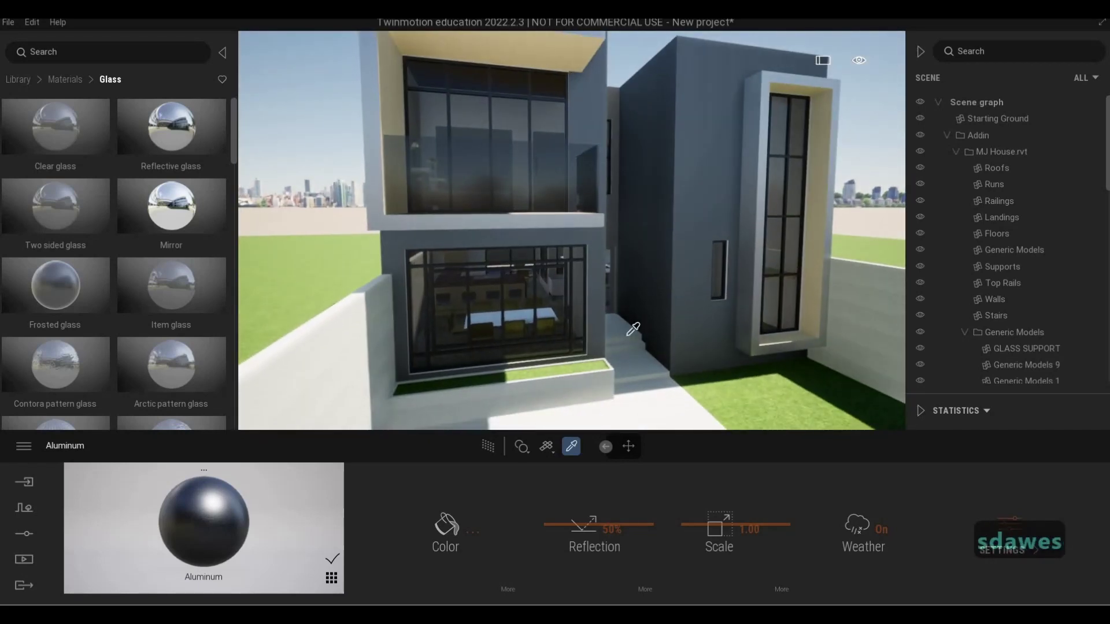
right_drag(635, 346, 573, 345)
key(d)
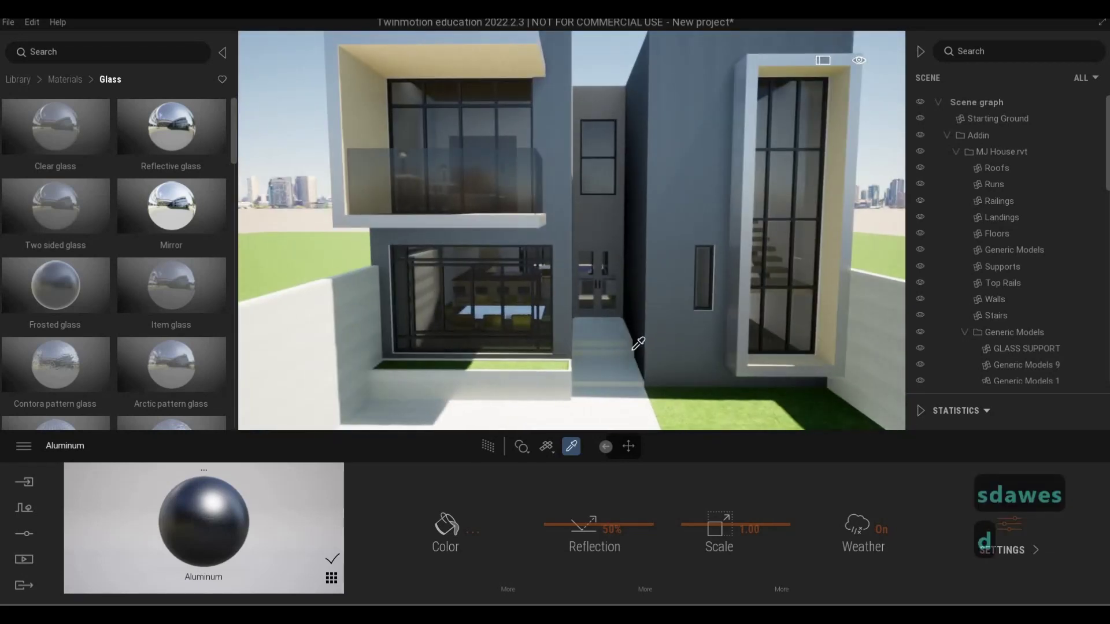
key(s)
key(s)
key(a)
key(d)
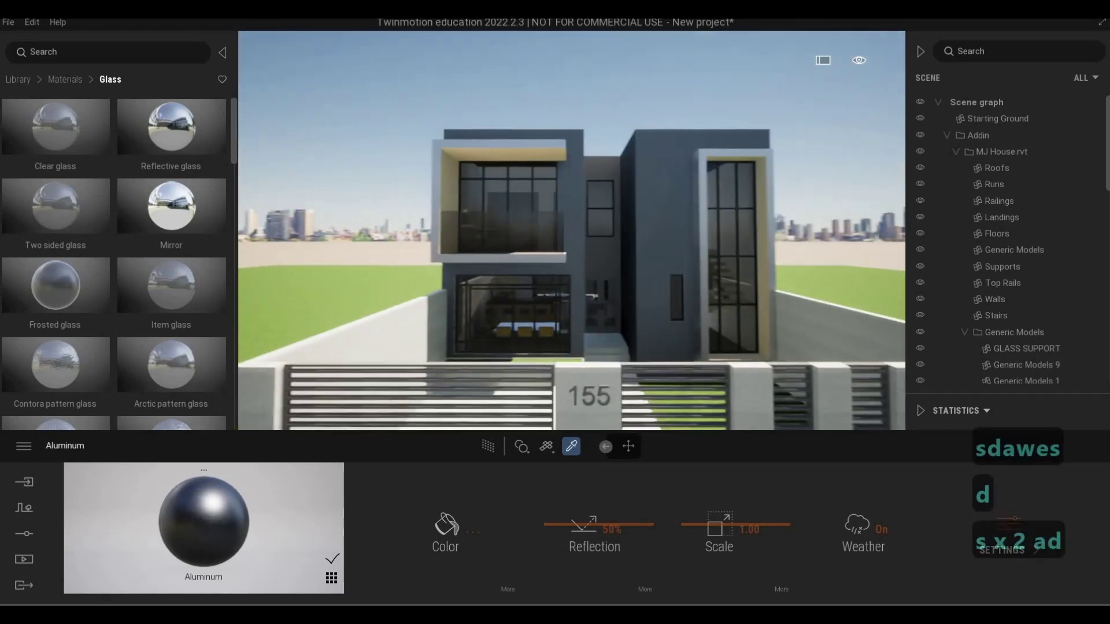
key(w)
key(w)
key(a)
key(s)
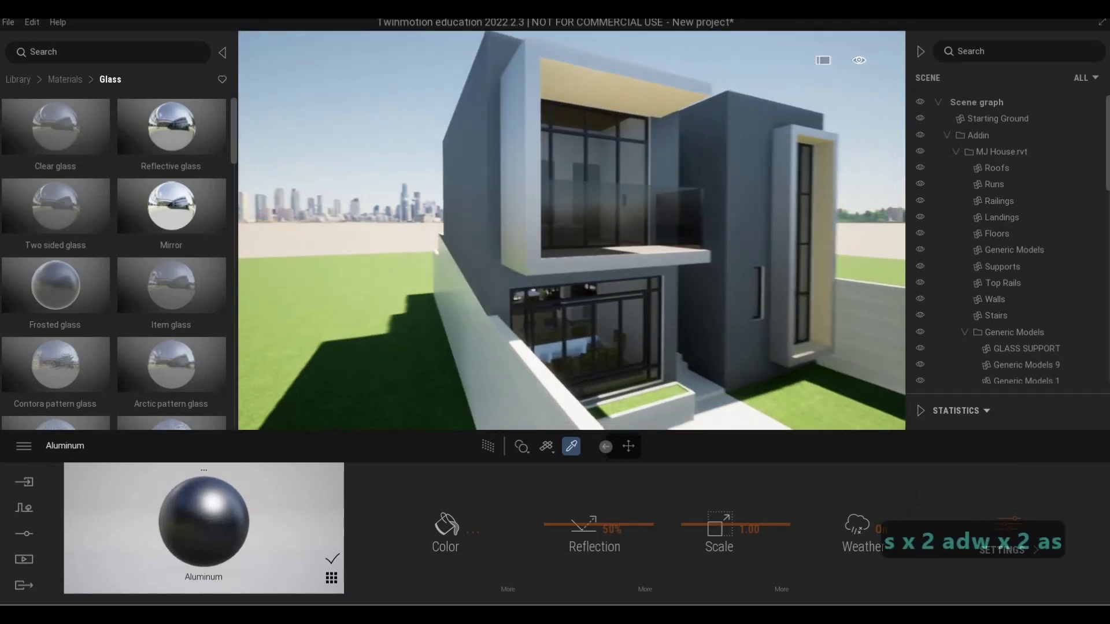
key(d)
key(d)
key(d)
key(d)
key(d)
key(d)
key(d)
key(d)
key(d)
key(d)
key(d)
key(d)
key(d)
key(d)
key(d)
key(d)
key(d)
key(d)
key(a)
key(w)
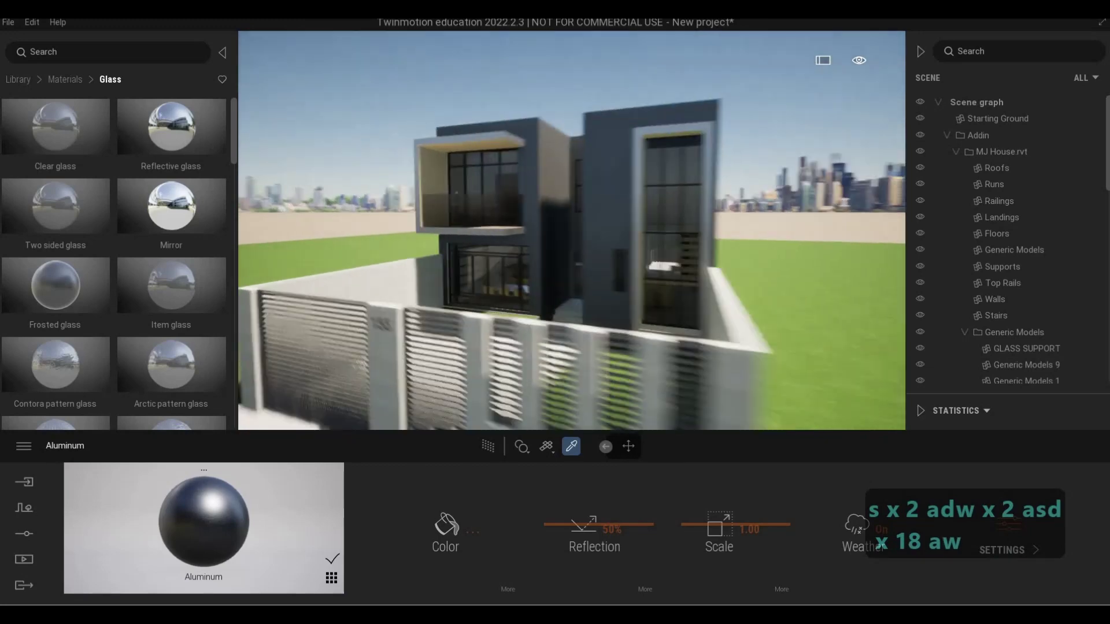
key(d)
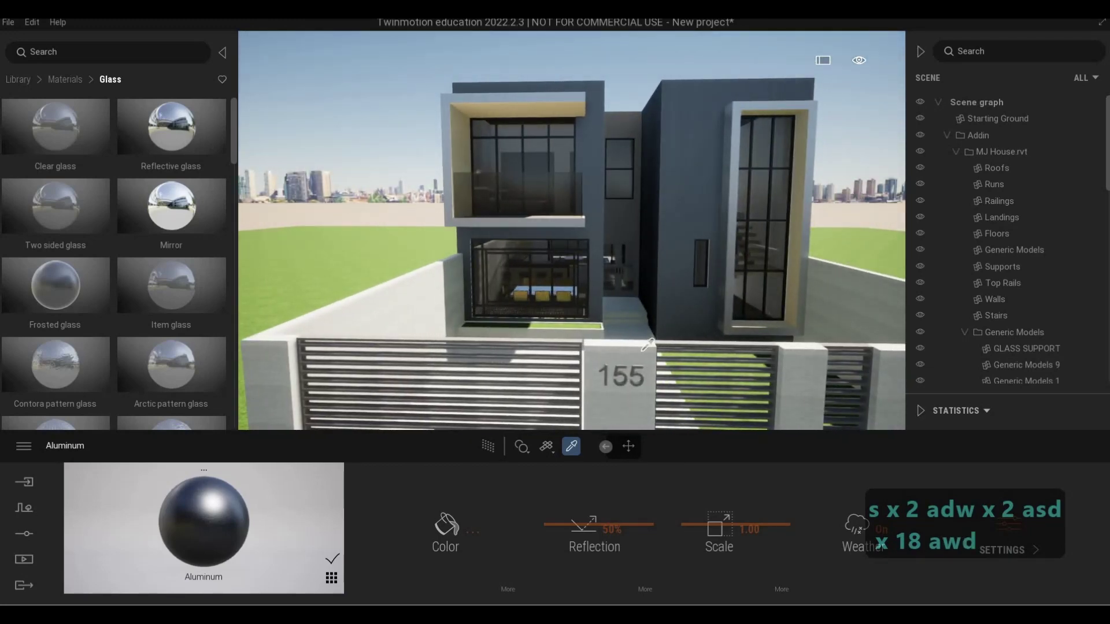
key(a)
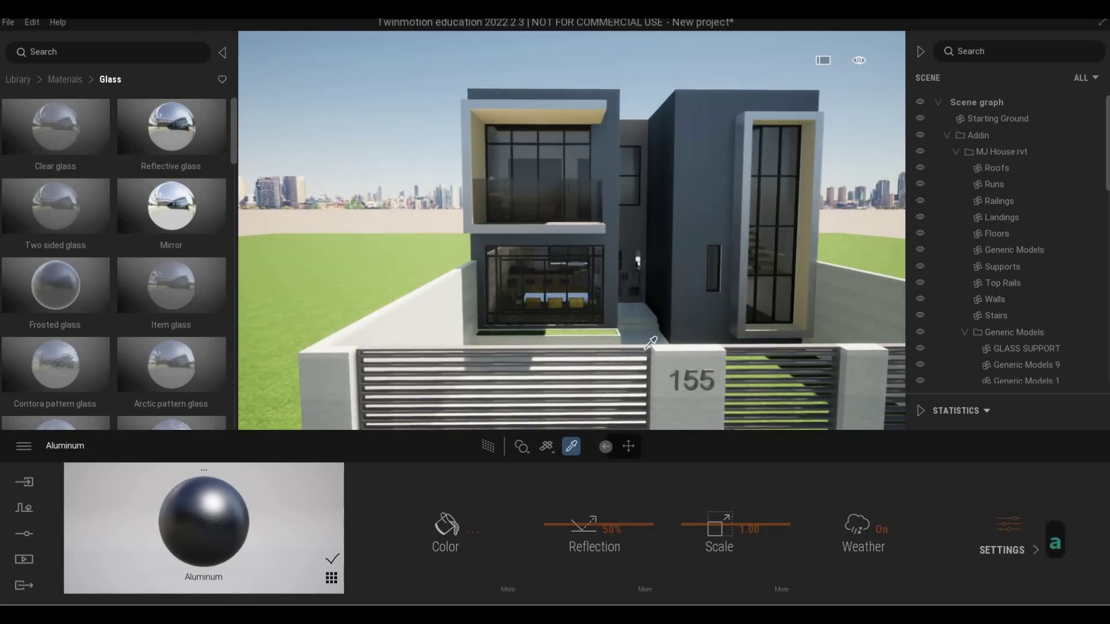
key(a)
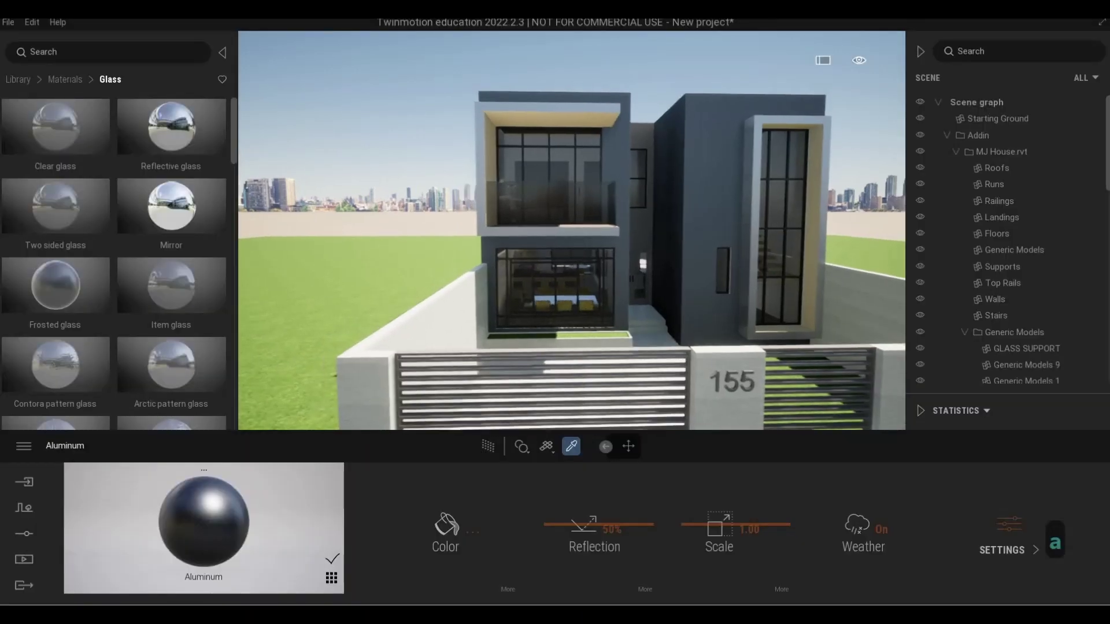
key(d)
key(a)
key(w)
key(a)
key(w)
key(d)
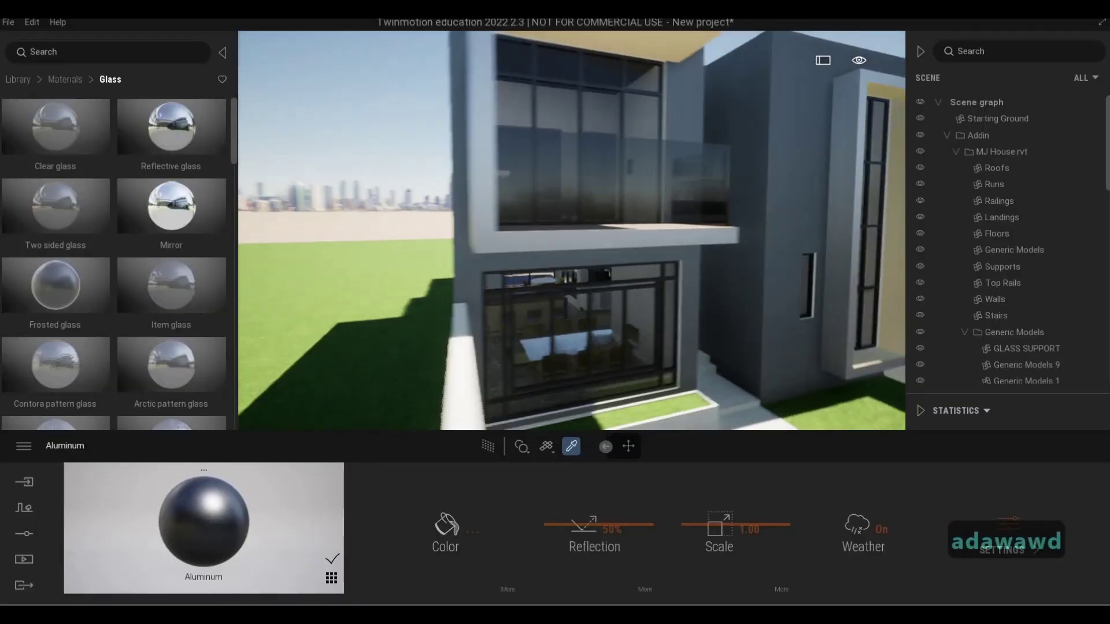
key(w)
key(d)
key(s)
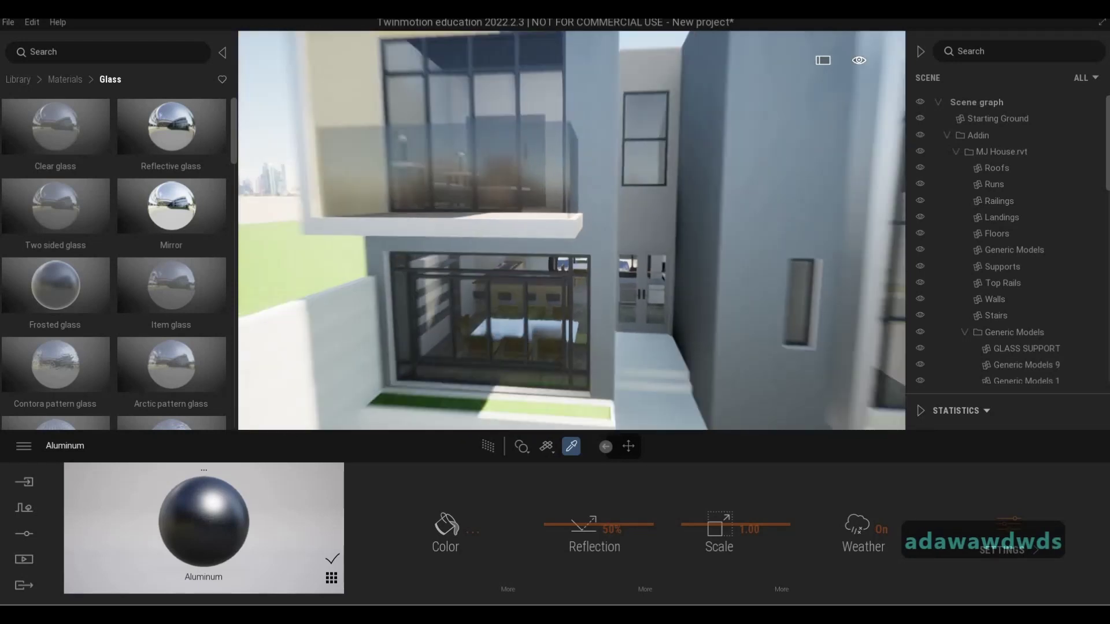
key(a)
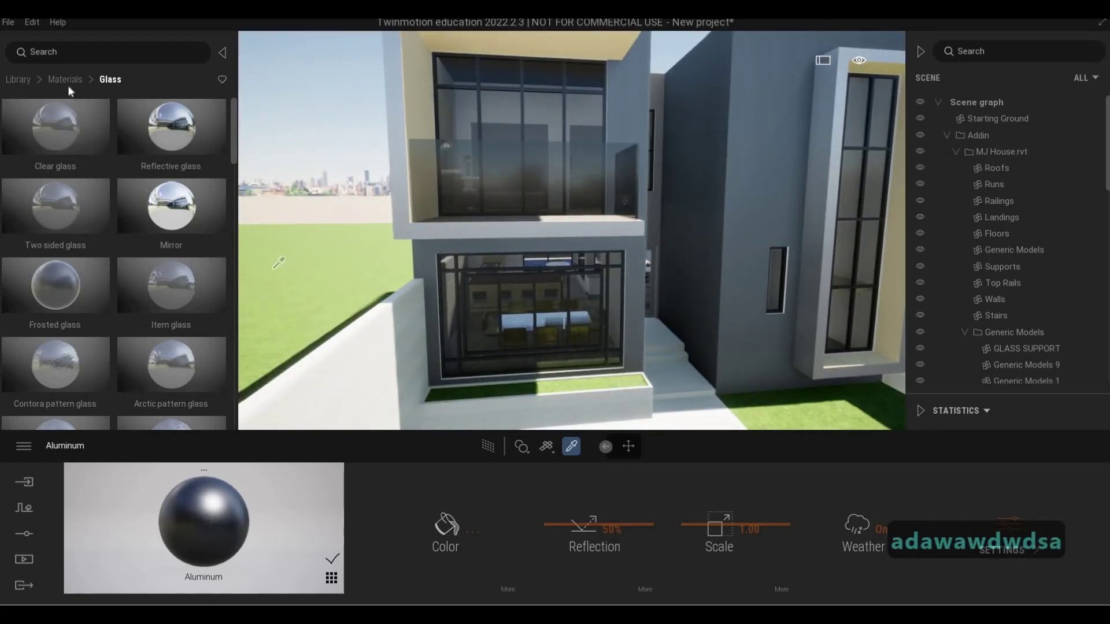
Apply the Wenge 01 B wood material to the wall above the double entrance door
click(65, 79)
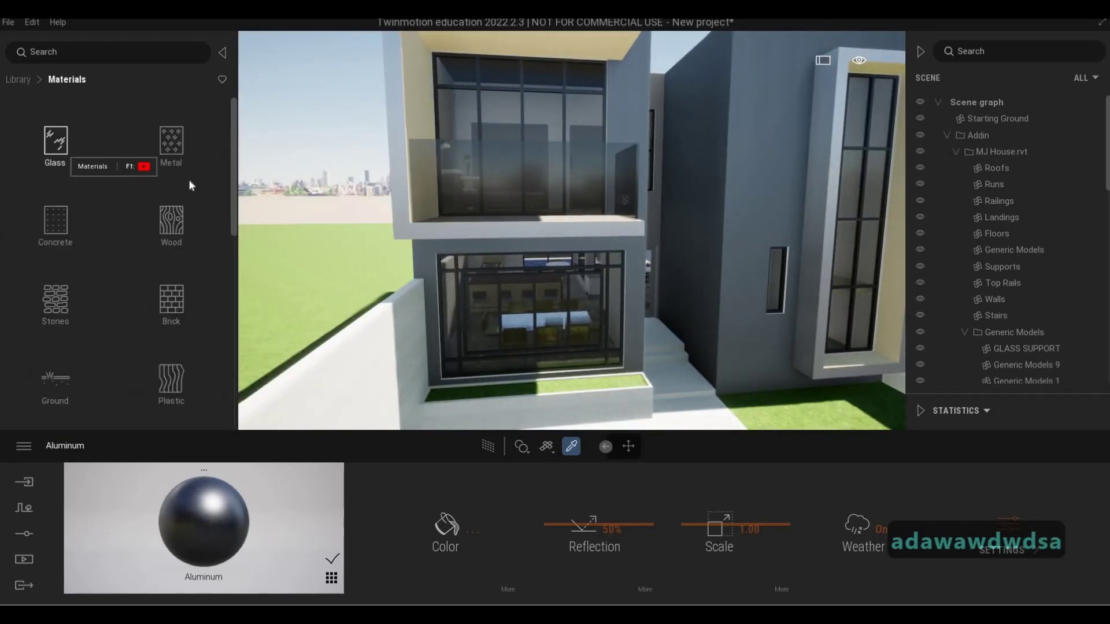
key(a)
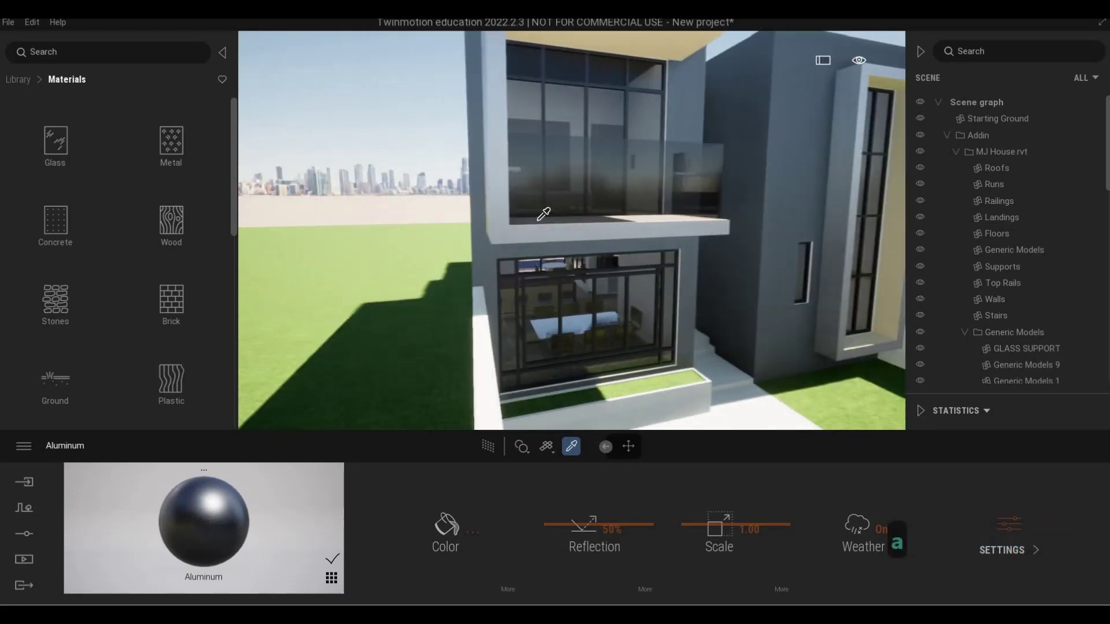
key(w)
key(d)
key(w)
key(d)
key(w)
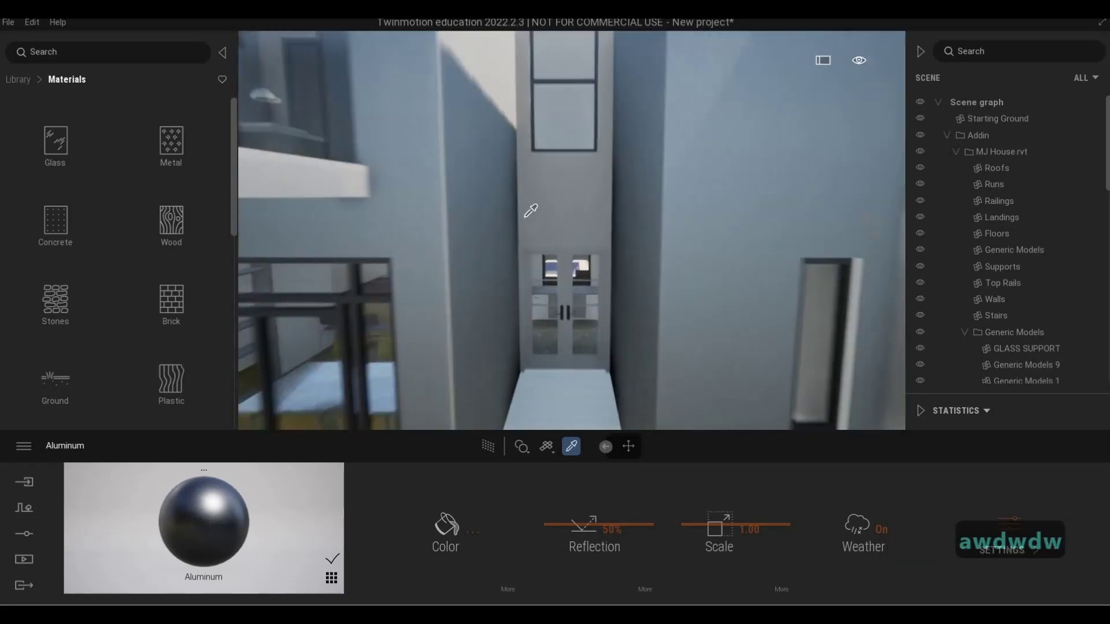
key(w)
click(168, 234)
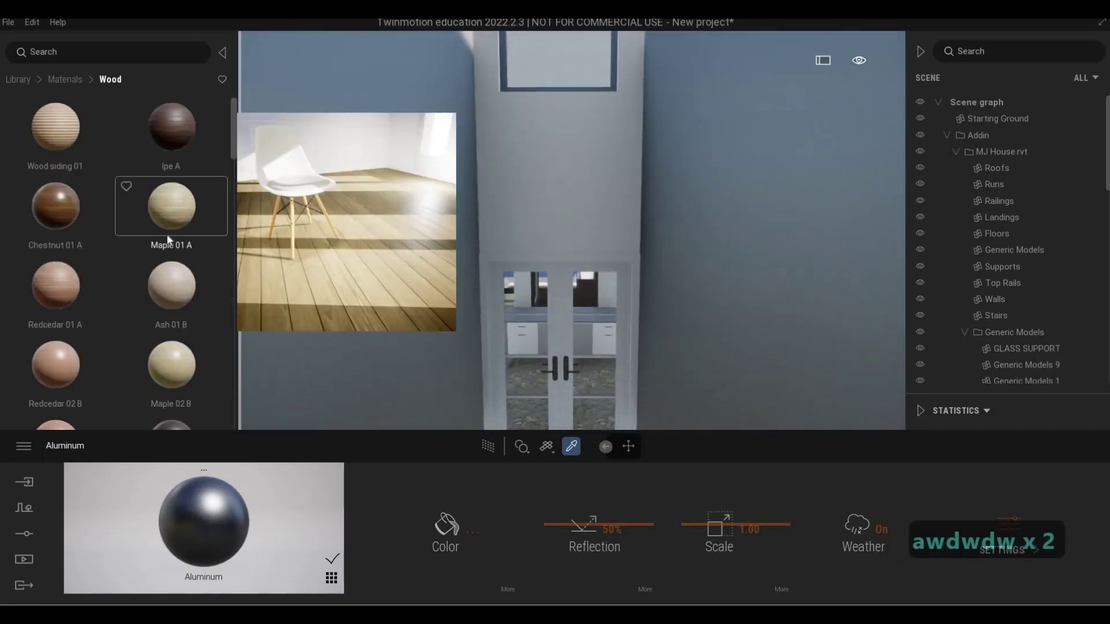
scroll(162, 259, down, 3)
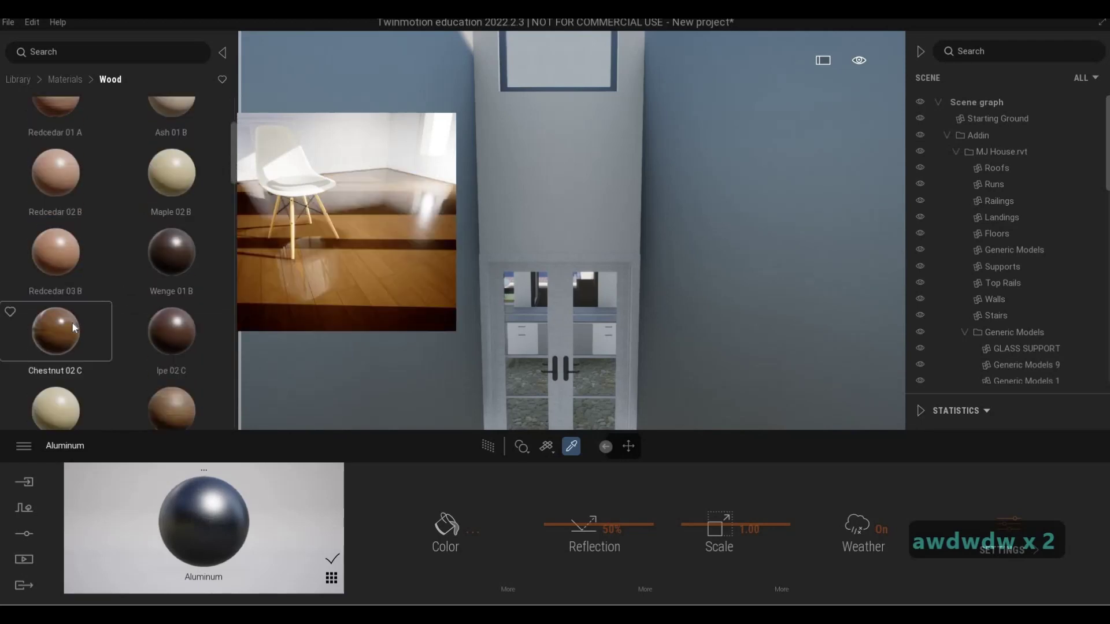
scroll(71, 324, down, 1)
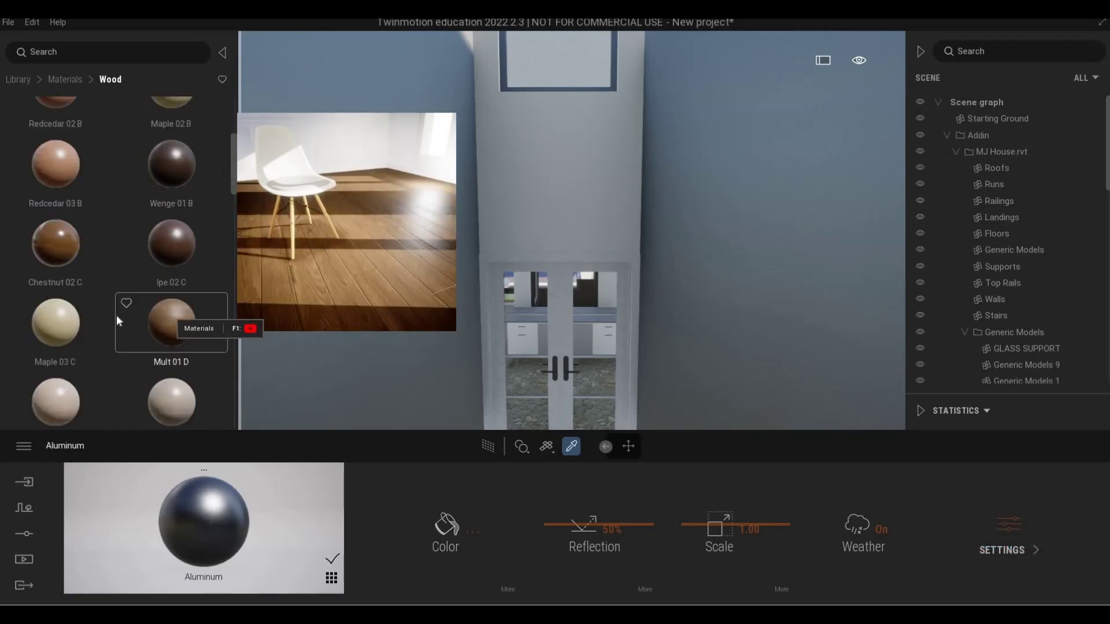
scroll(133, 289, up, 1)
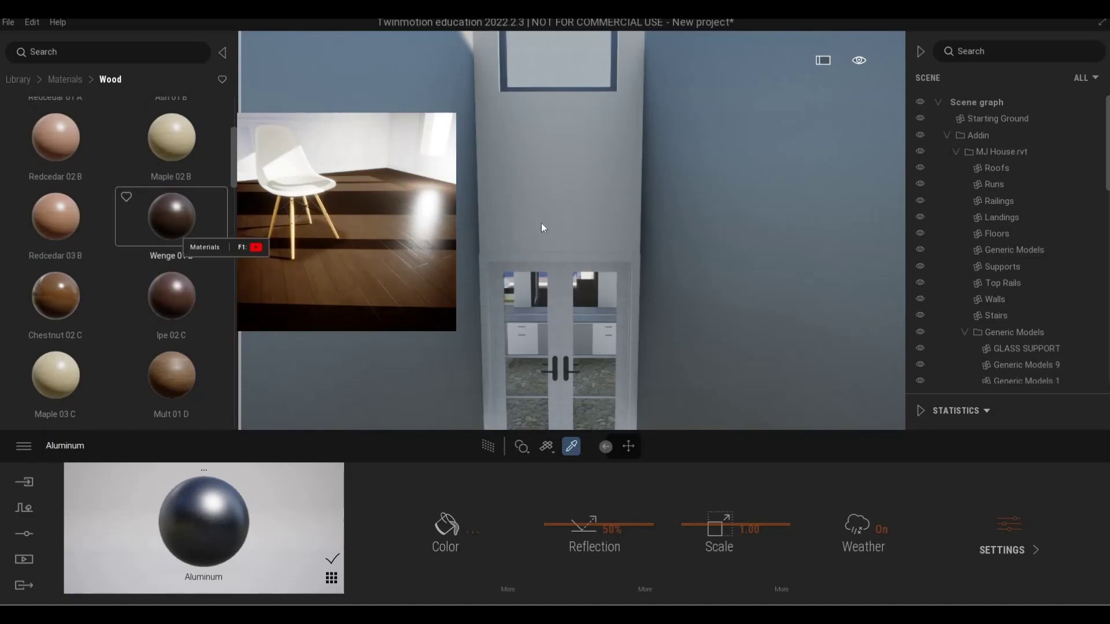
click(541, 226)
Set the Wenge 01 B material's scale to 5.73 while viewing the wall up close
key(w)
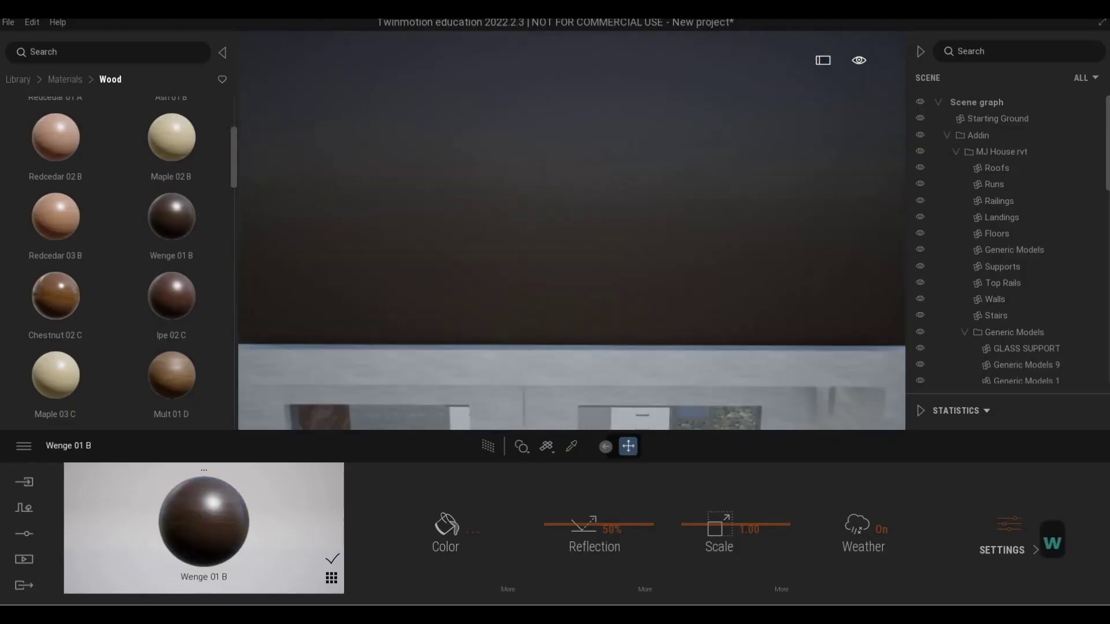
key(w)
key(s)
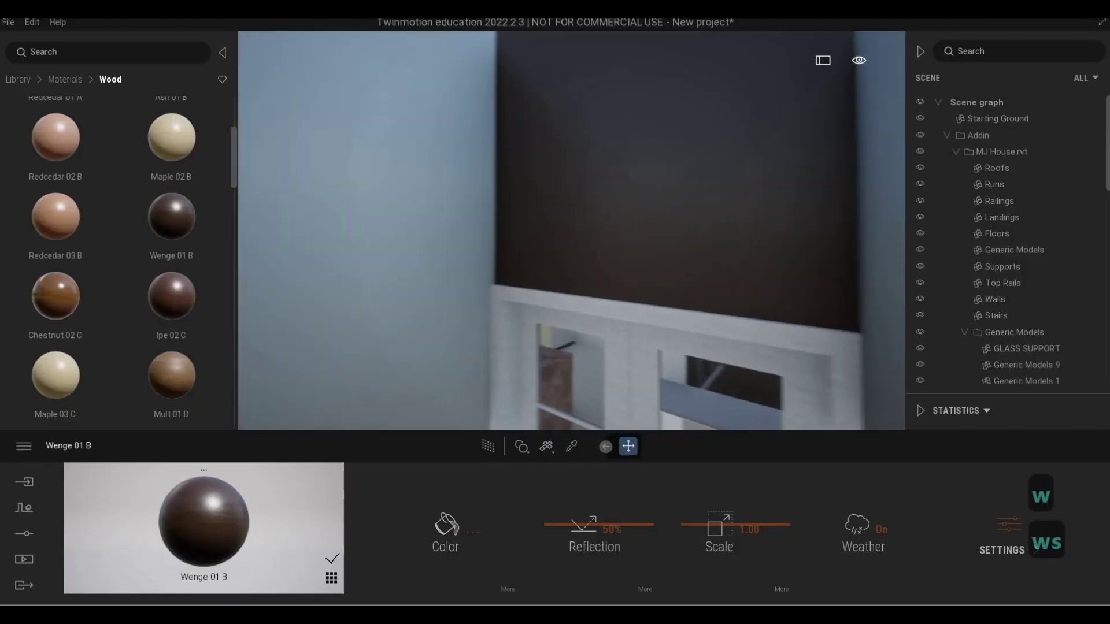
key(w)
key(s)
key(w)
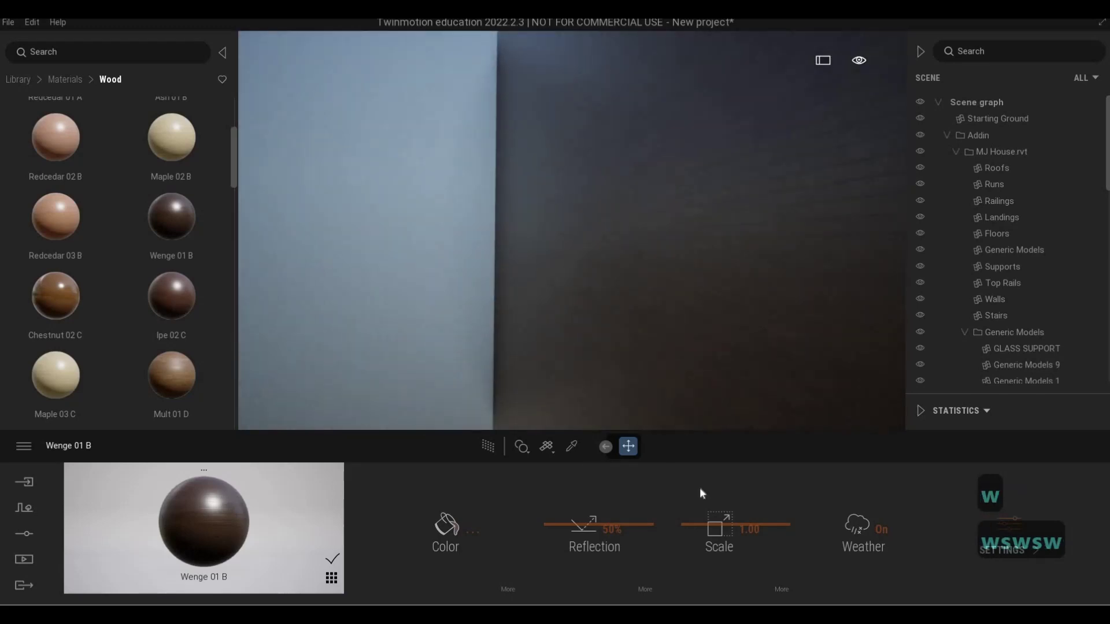
drag(709, 507, 709, 495)
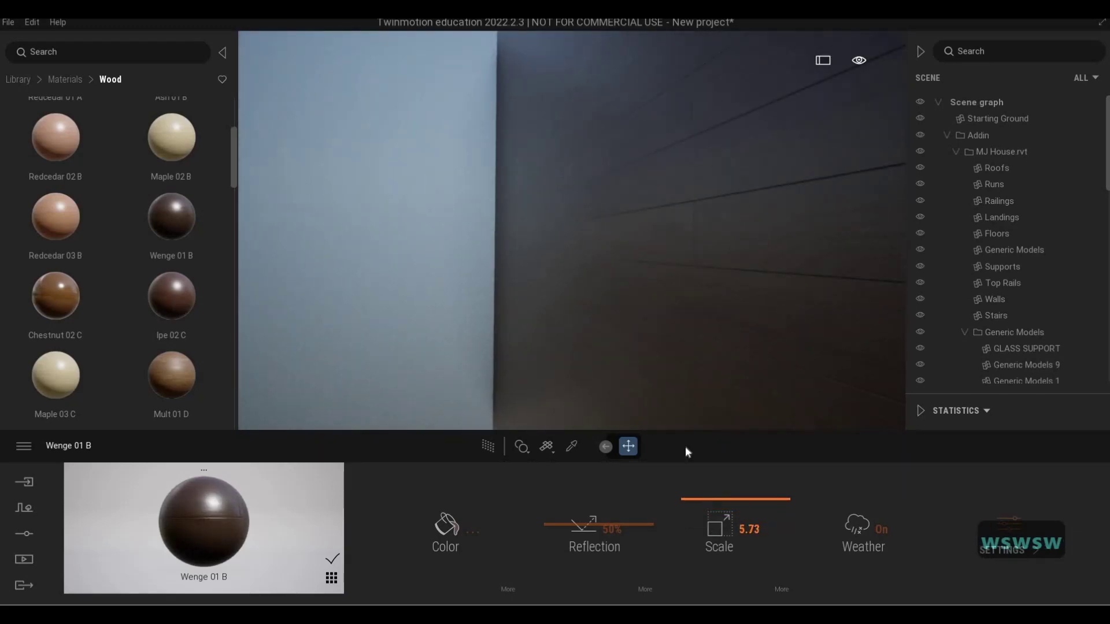
Check the wood wall above the entrance and set the Wenge 01 B material's scale to 10.00
key(a)
key(s)
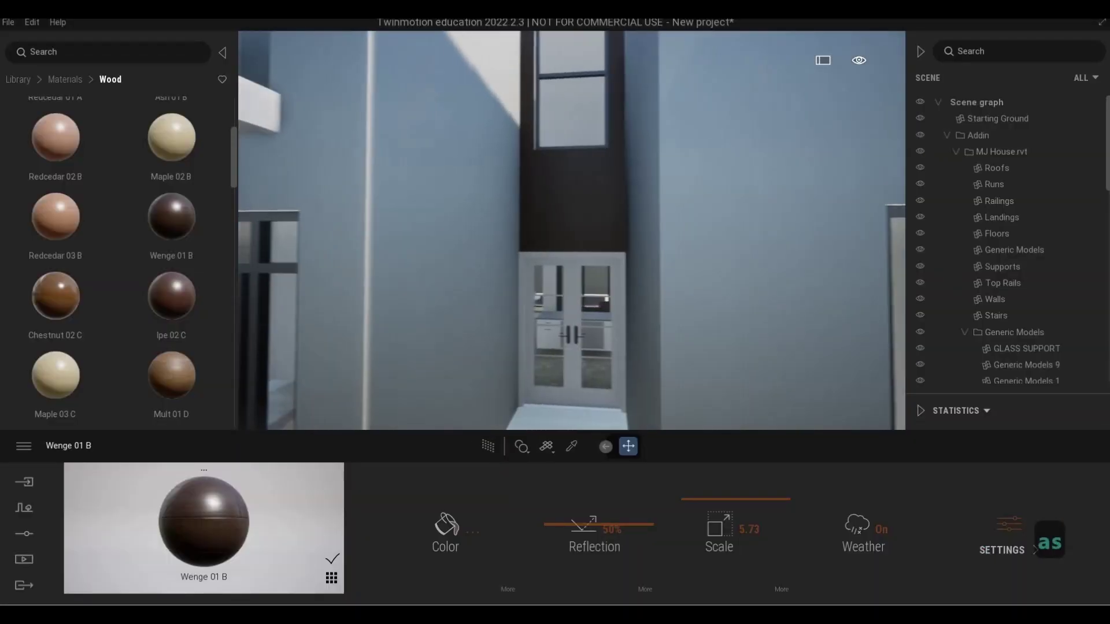
key(w)
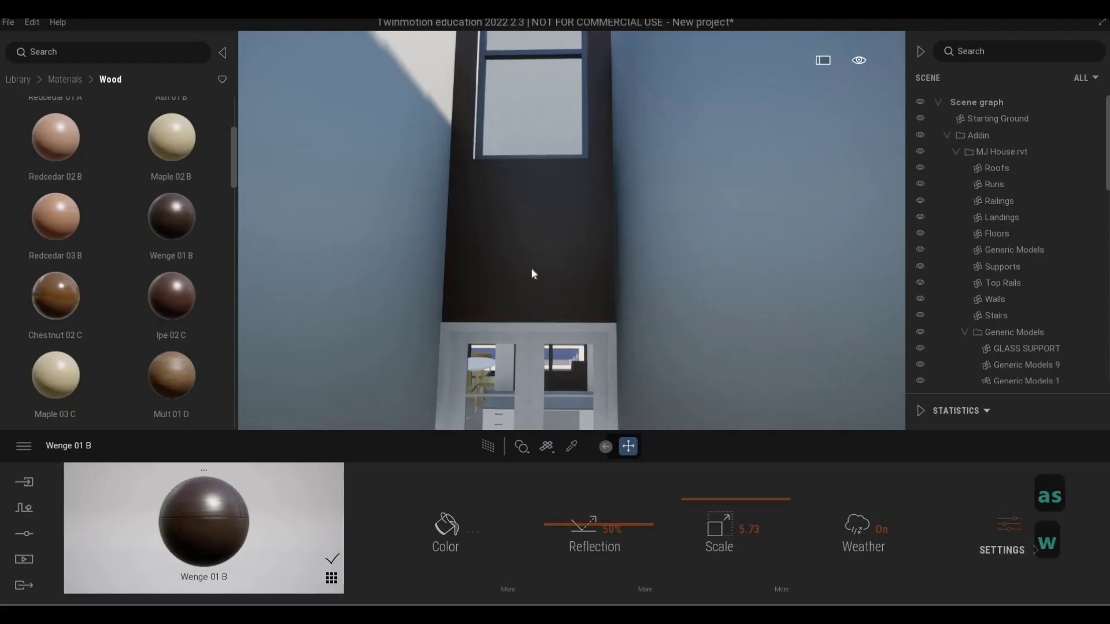
key(F1)
key(w)
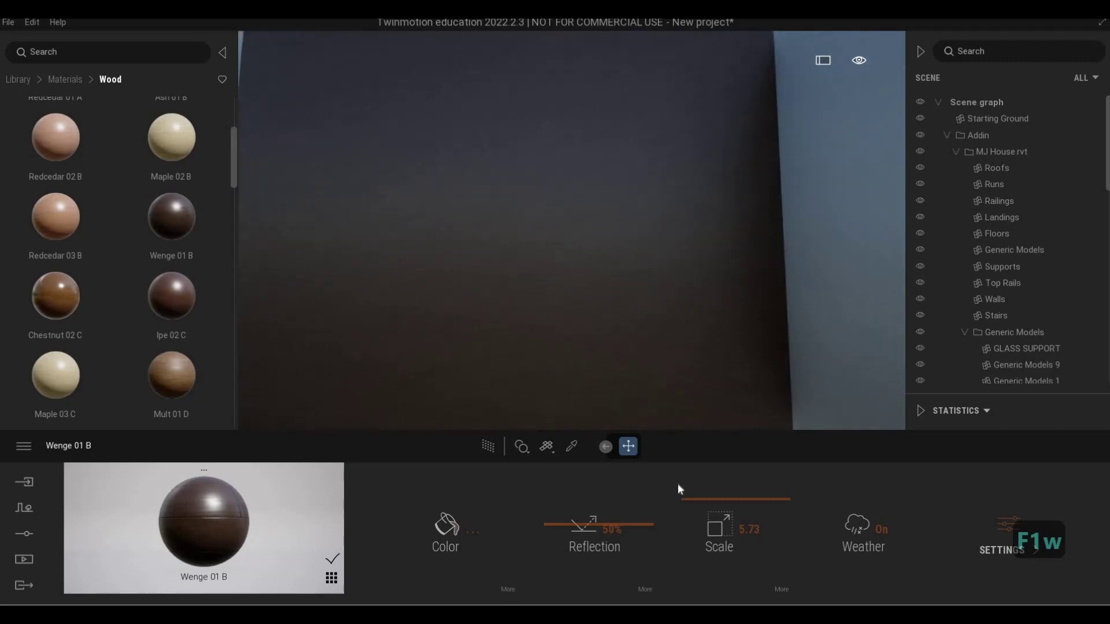
drag(692, 486, 589, 340)
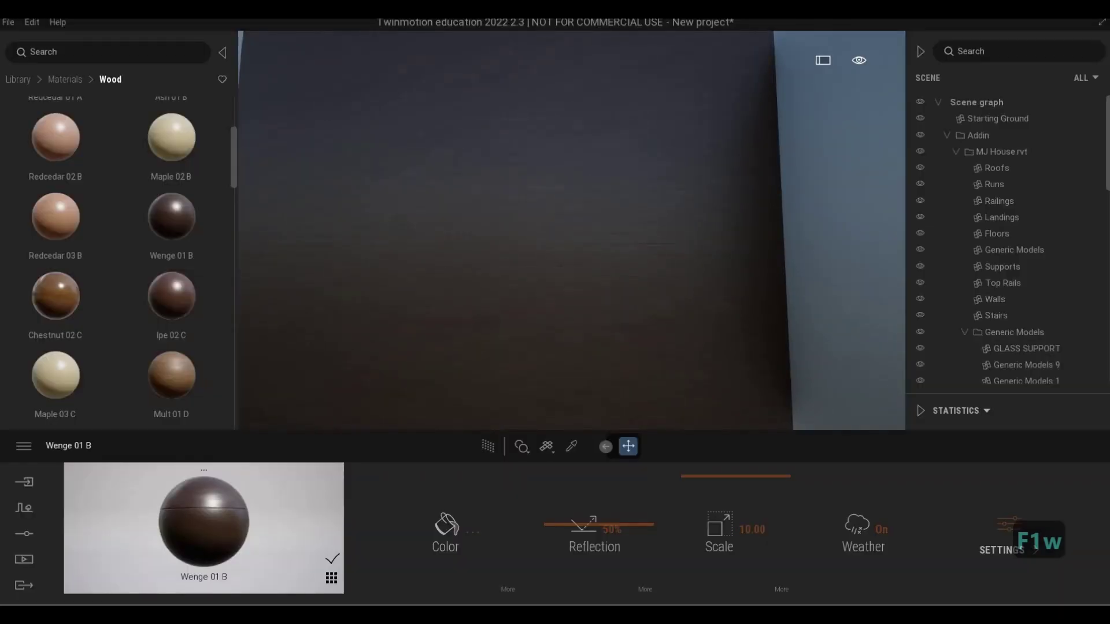
Examine the Wenge 01 B wood finish on the tall recessed wall and its surroundings from other viewpoints
key(s)
key(a)
key(w)
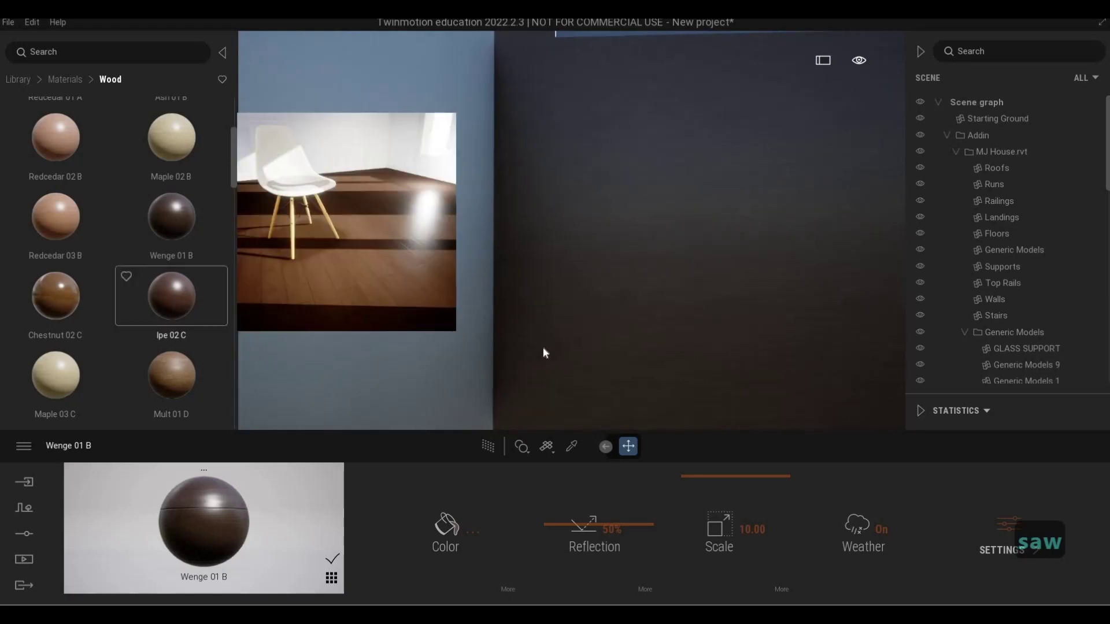
key(s)
key(a)
key(w)
right_drag(599, 355, 734, 393)
key(q)
key(w)
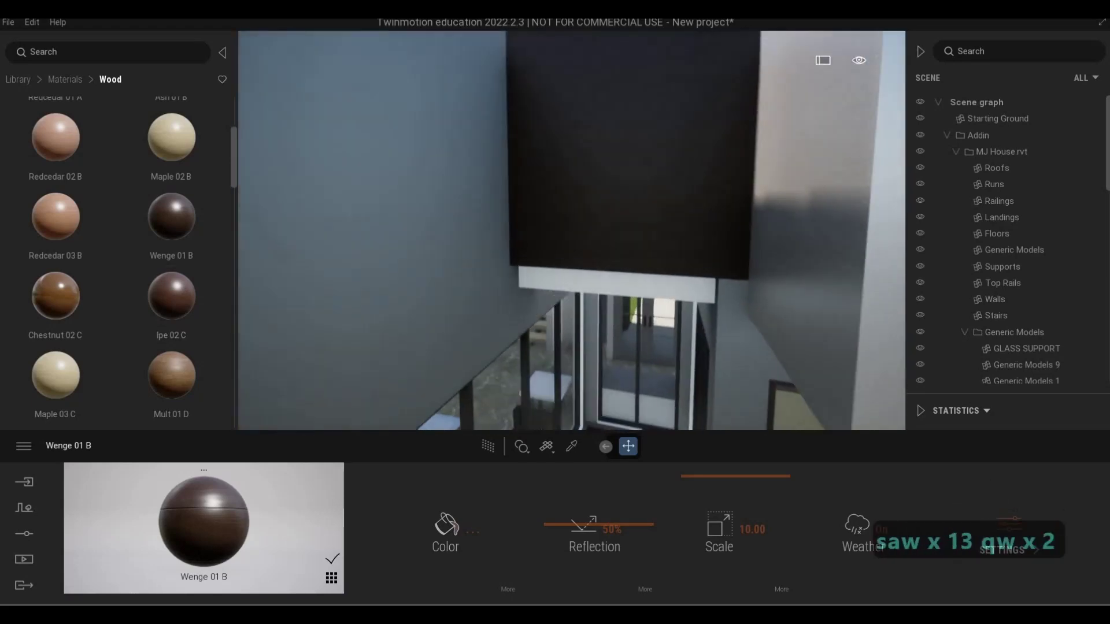
key(q)
key(w)
key(s)
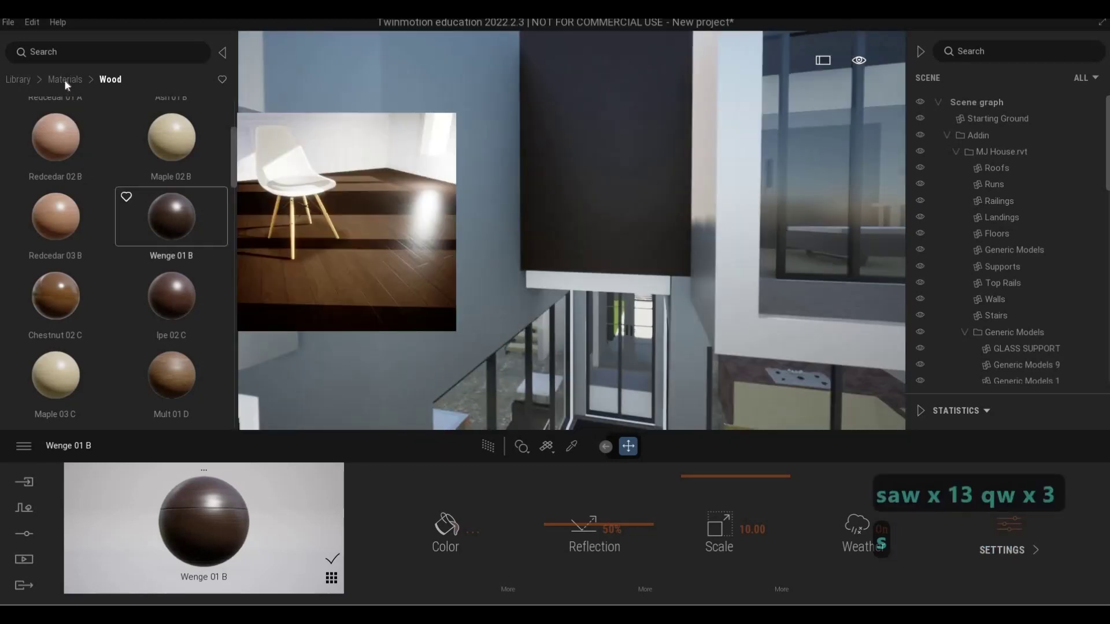
Open the Plank collection of wood surfaces in the Quixel Megascans library
click(22, 79)
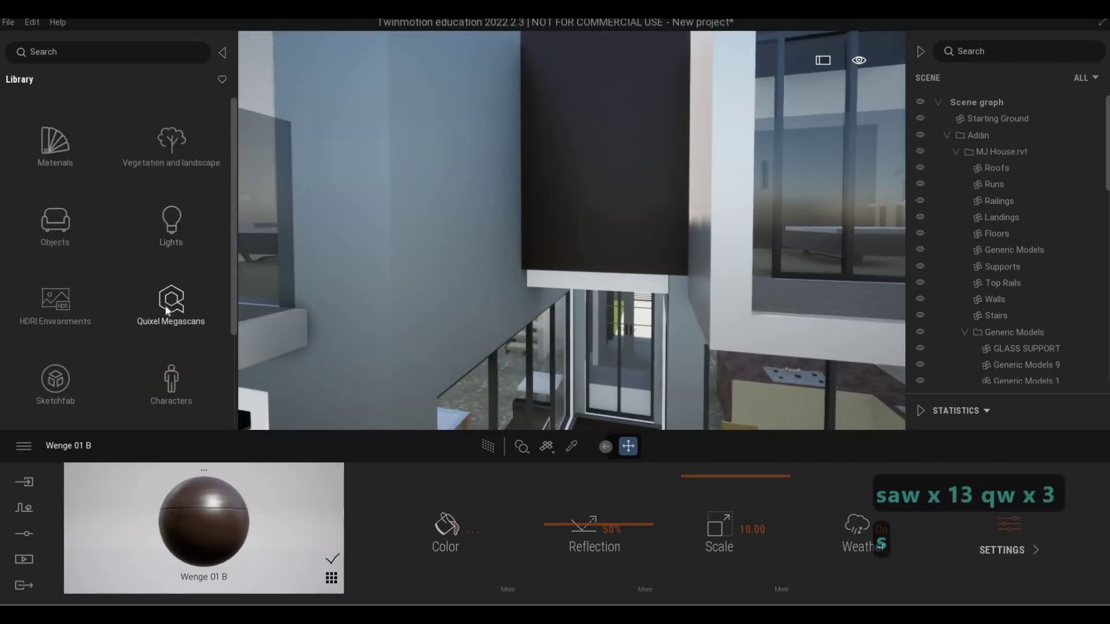
click(164, 304)
click(58, 221)
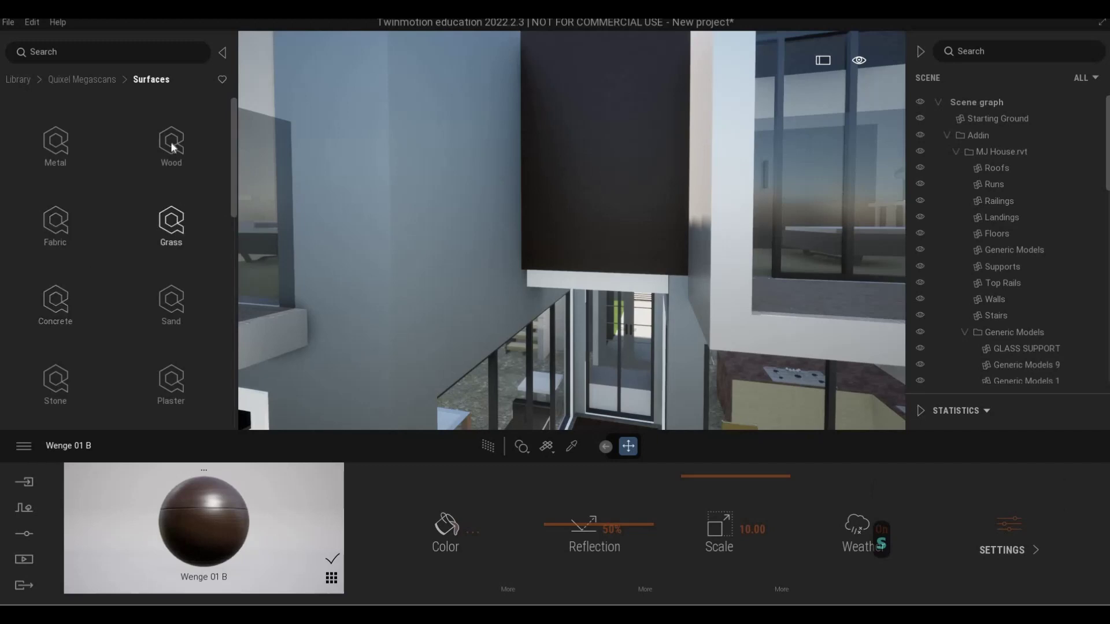
click(183, 161)
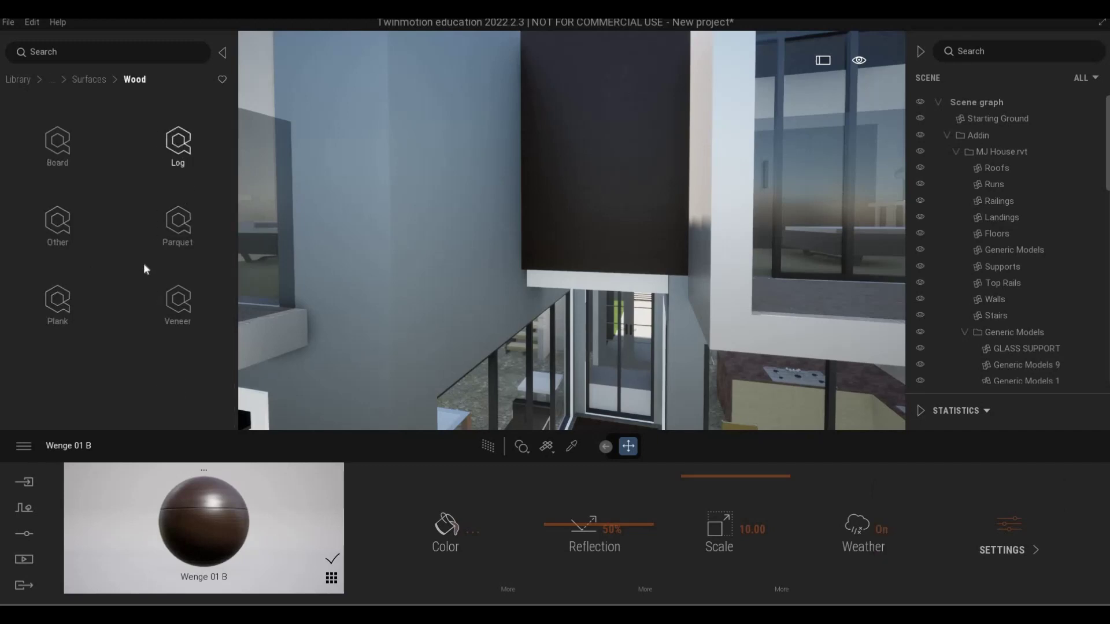
click(61, 312)
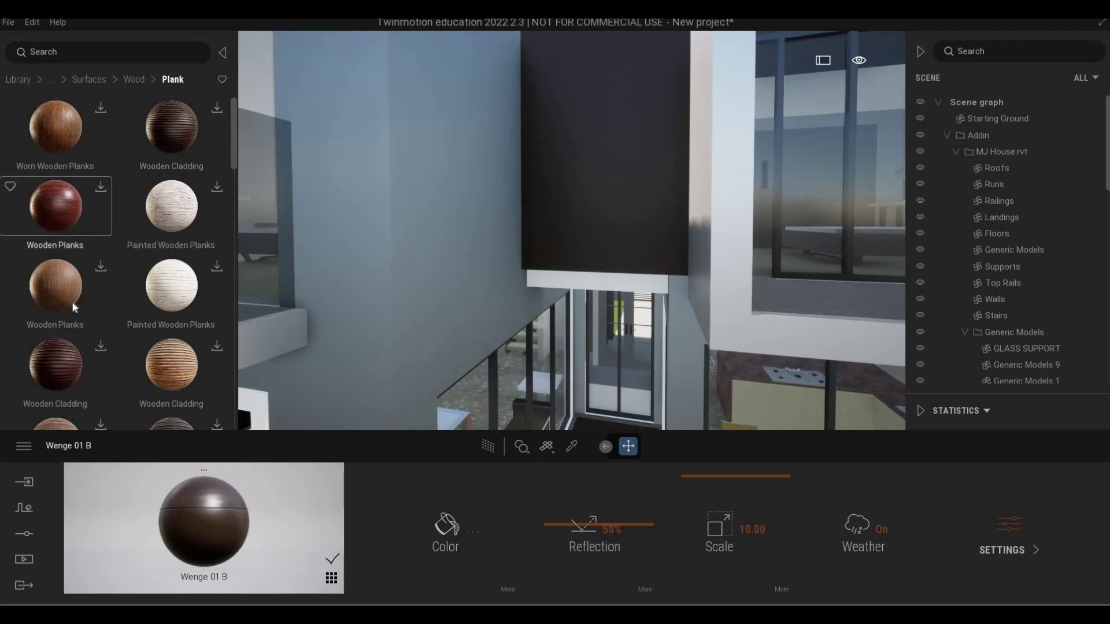
Download the brown vertical-board Wooden Facade and the grey Wooden Planks materials from the Plank collection
scroll(81, 317, down, 2)
scroll(134, 331, down, 2)
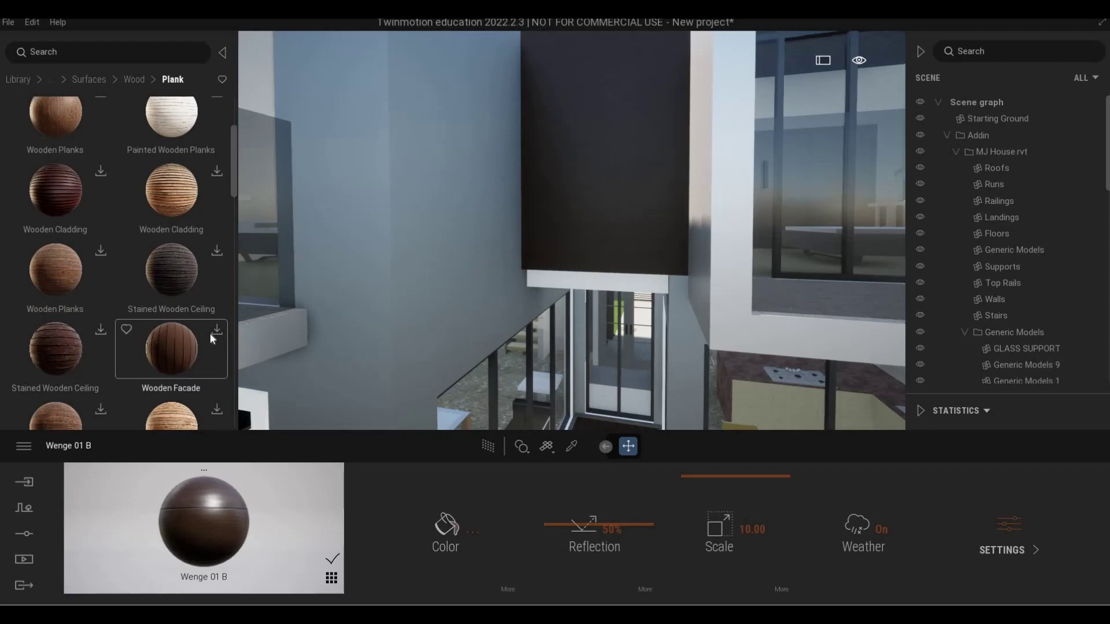
scroll(69, 329, down, 5)
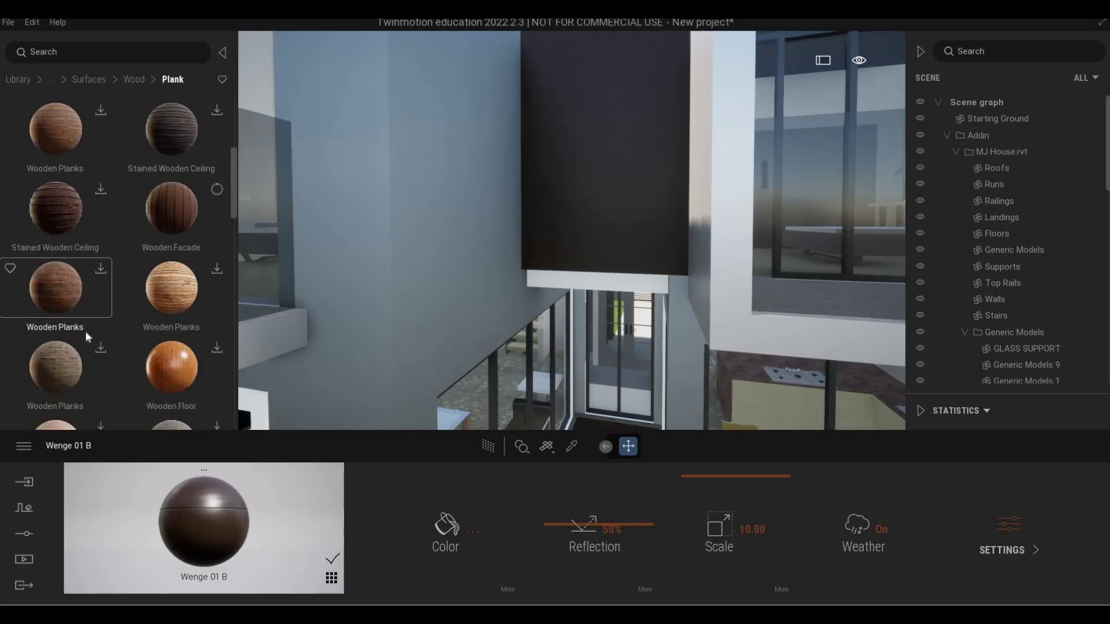
scroll(184, 323, down, 2)
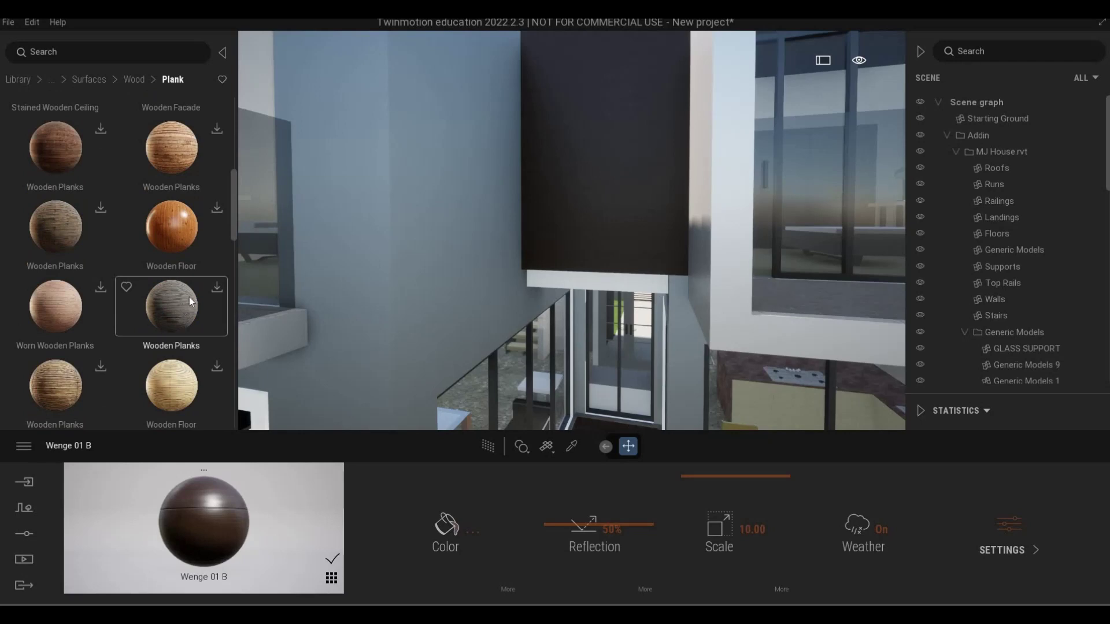
key(w)
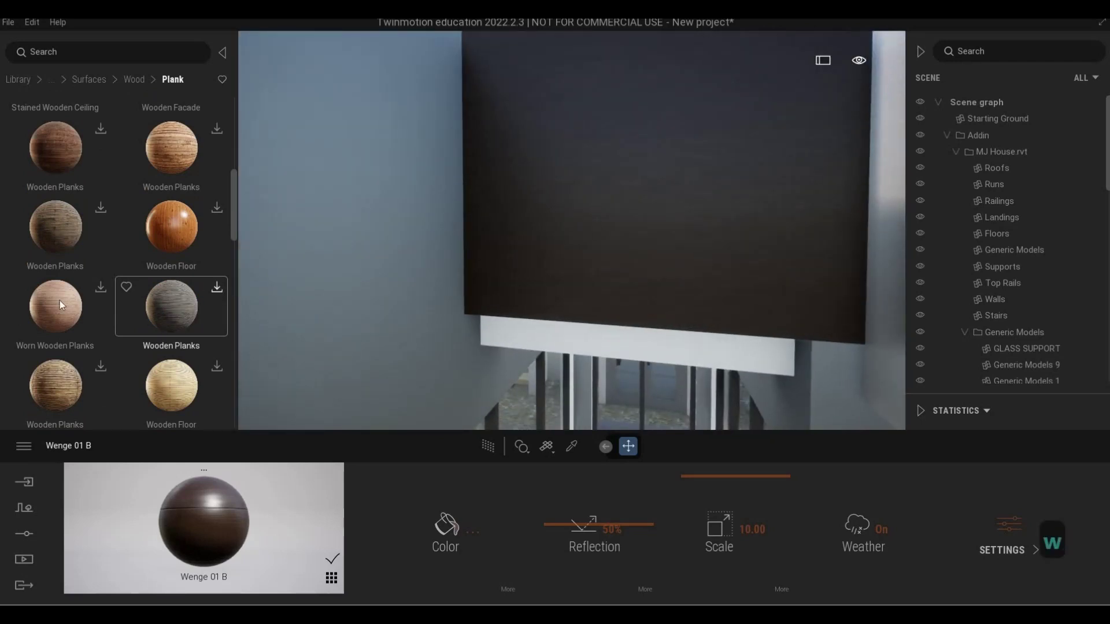
Look through the remaining plank materials and download the red Wooden Planks and both dark Wooden Cladding materials
scroll(95, 308, down, 8)
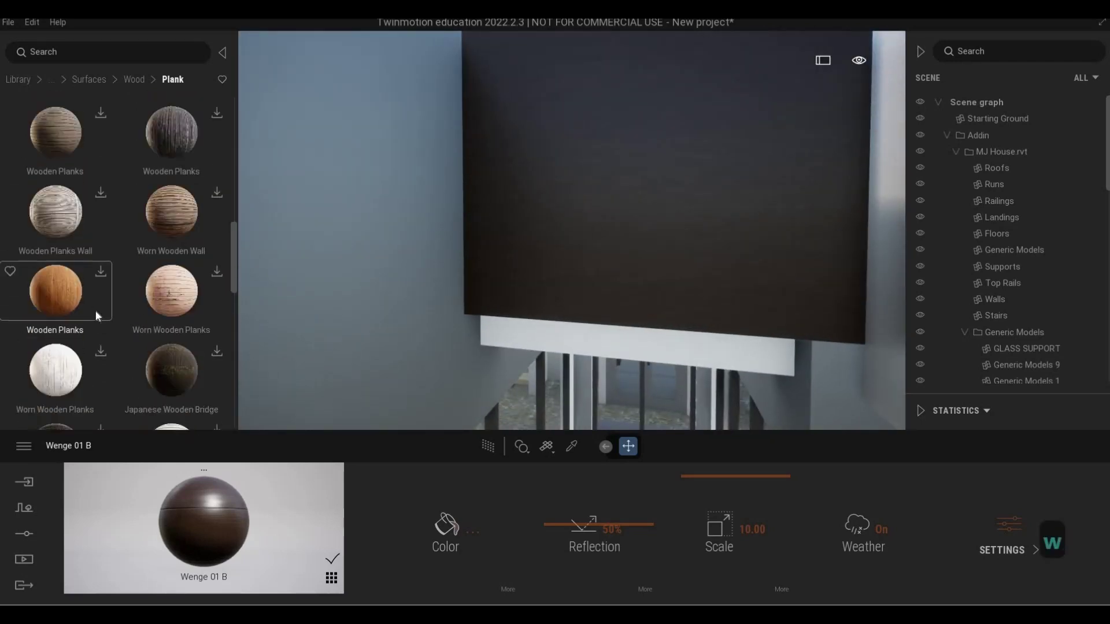
scroll(92, 314, down, 8)
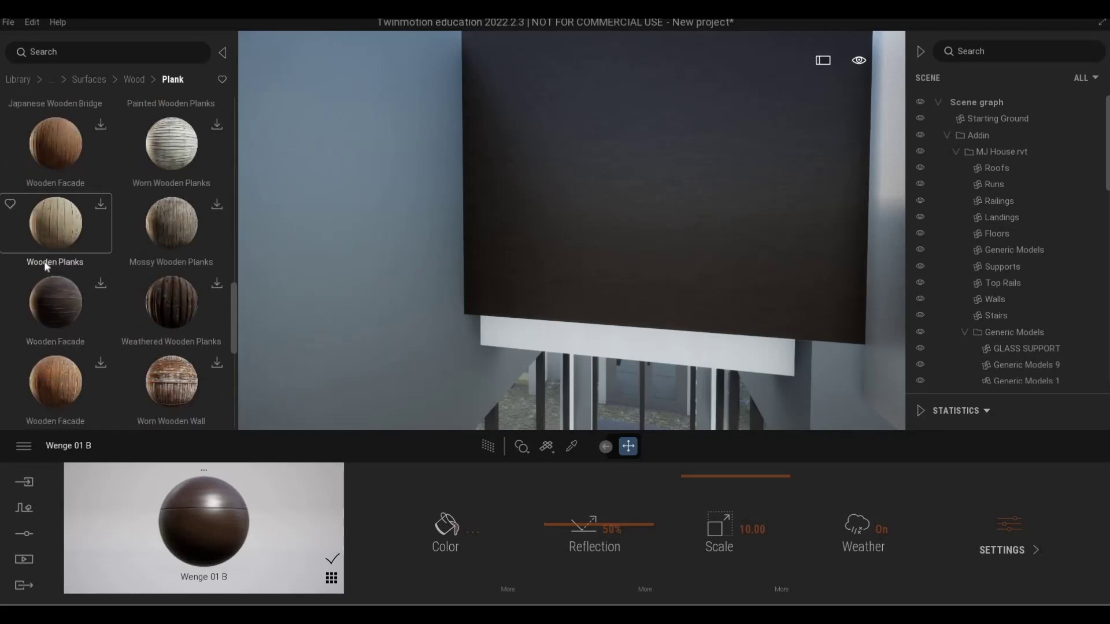
scroll(92, 273, up, 5)
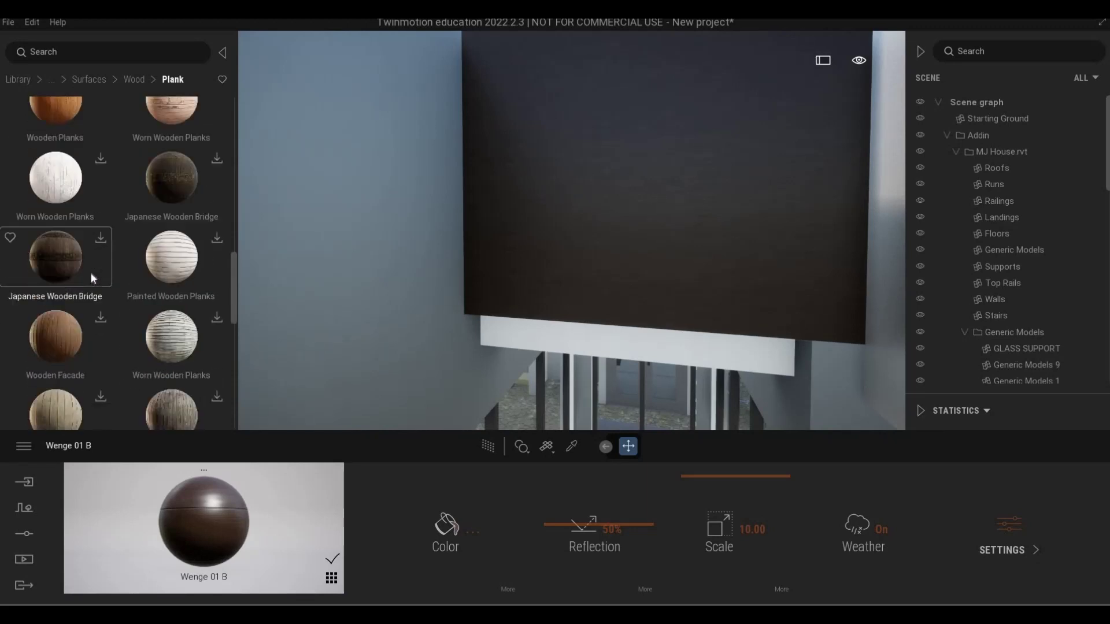
scroll(91, 272, up, 6)
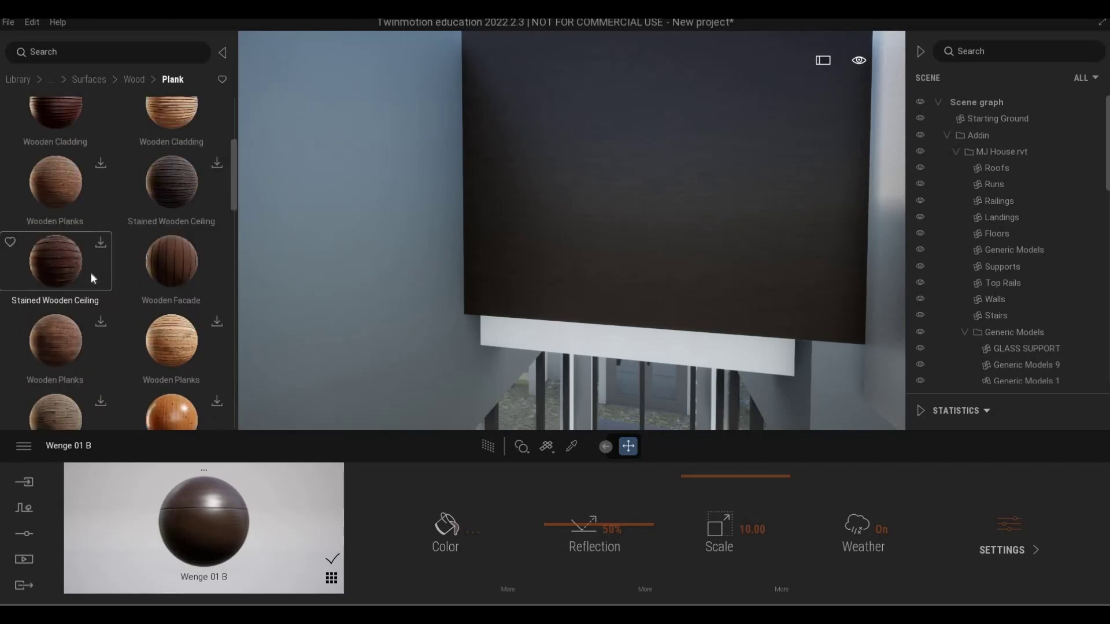
scroll(104, 311, up, 1)
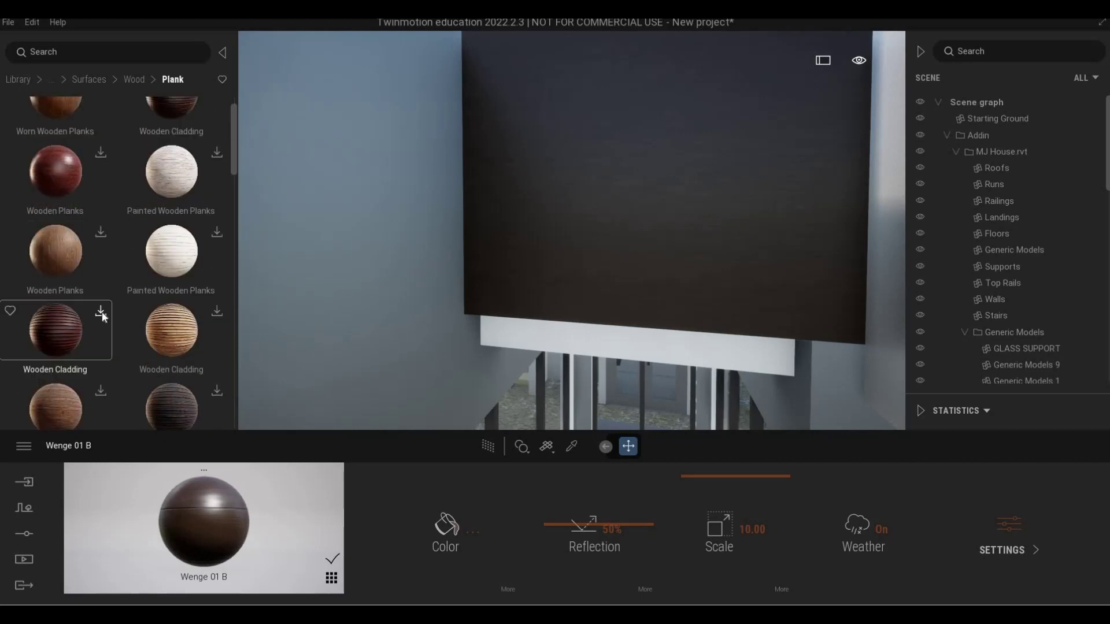
scroll(95, 271, up, 1)
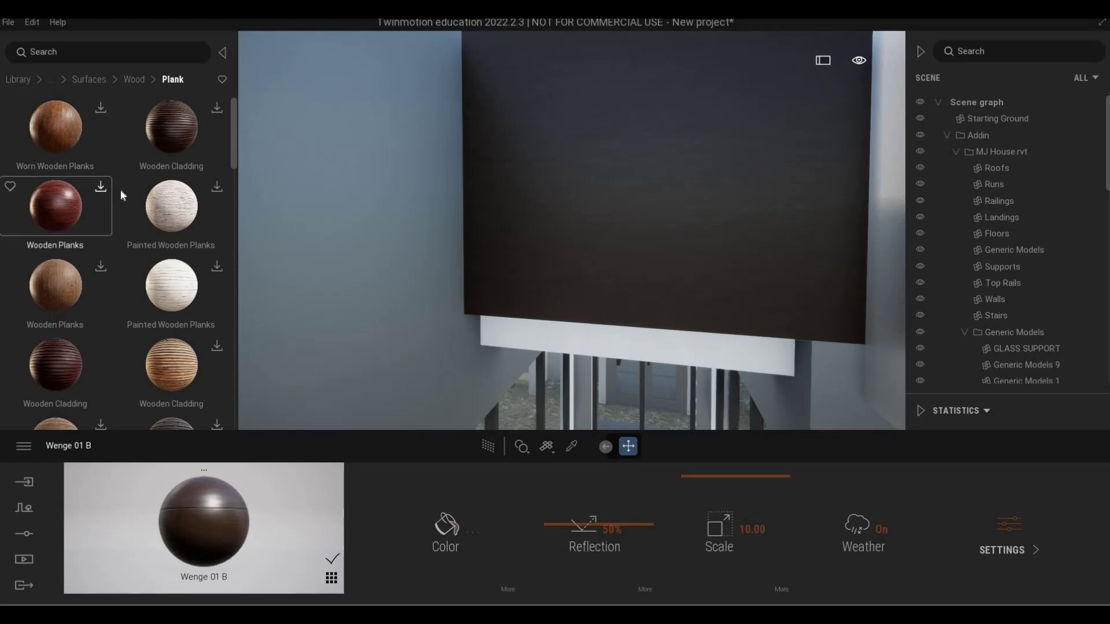
click(101, 186)
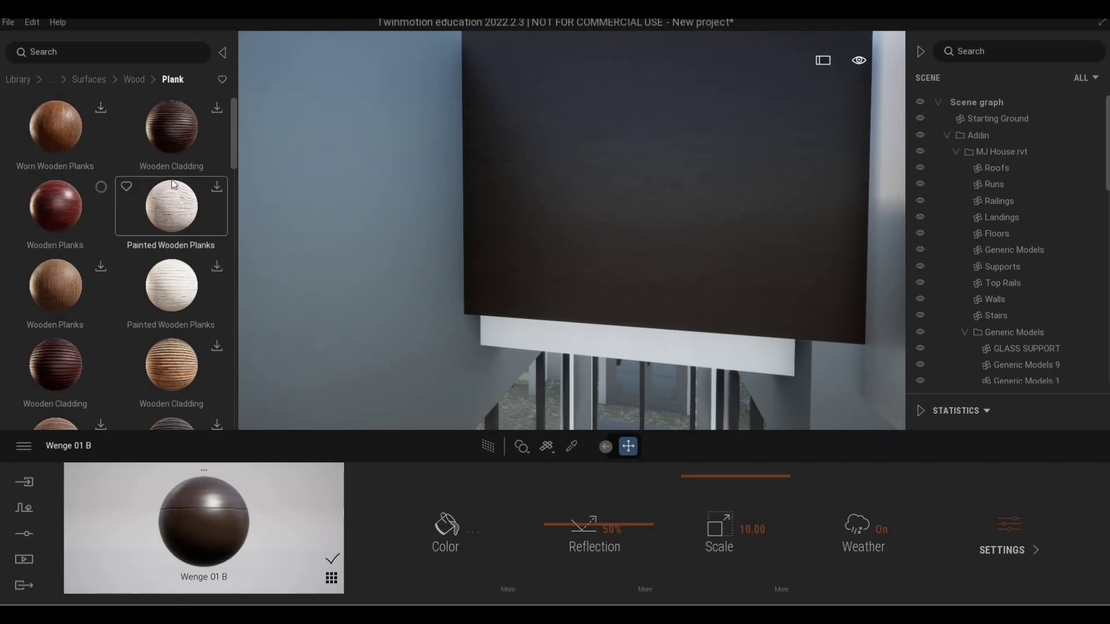
click(214, 108)
Try the brown vertical-board Wooden Facade material on the wall above the entrance and inspect its texture up close
scroll(139, 297, down, 2)
scroll(137, 296, up, 1)
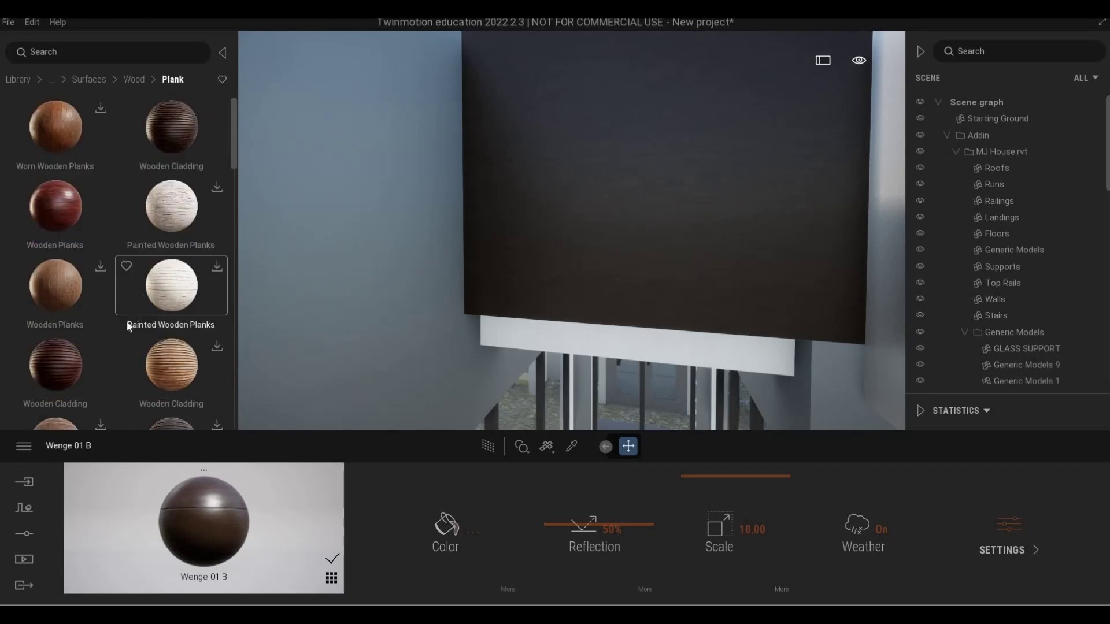
scroll(127, 326, down, 5)
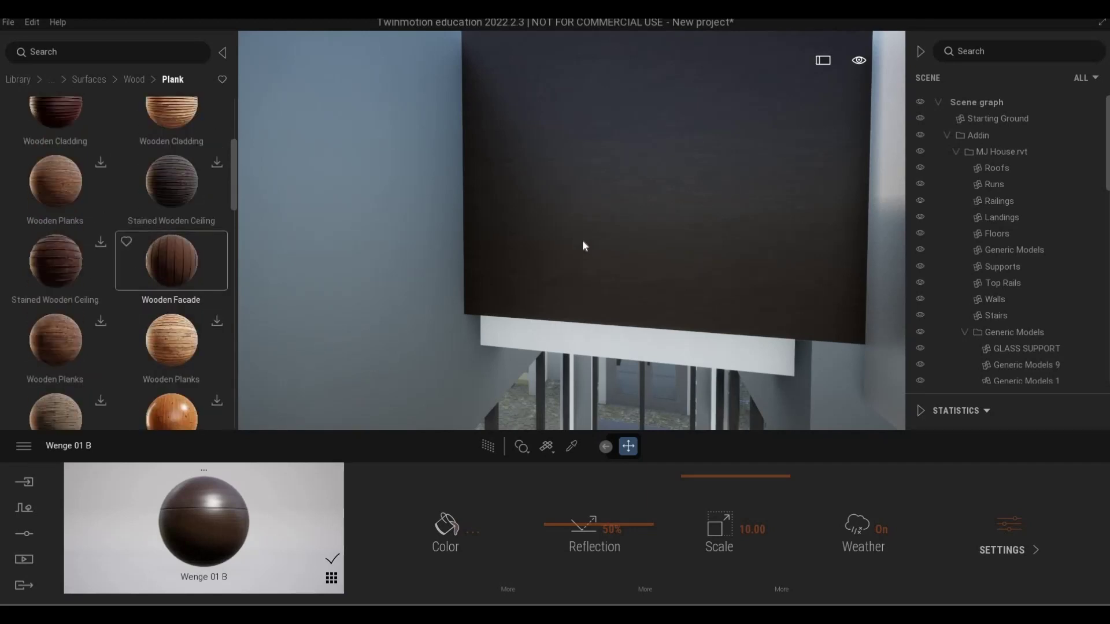
drag(583, 245, 570, 240)
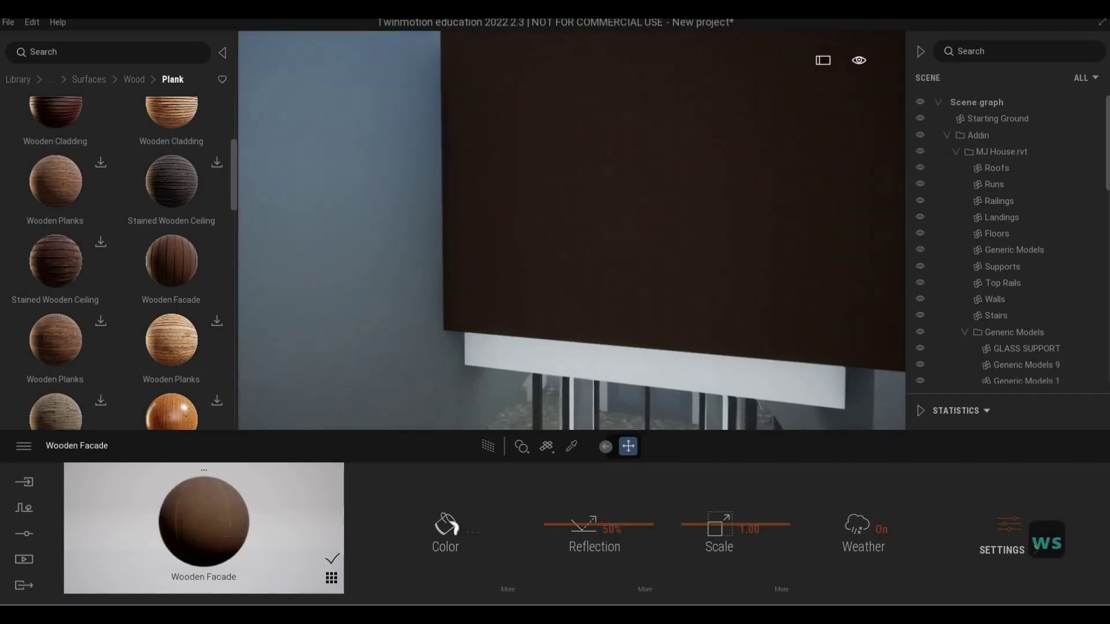
key(w)
key(s)
key(w)
key(s)
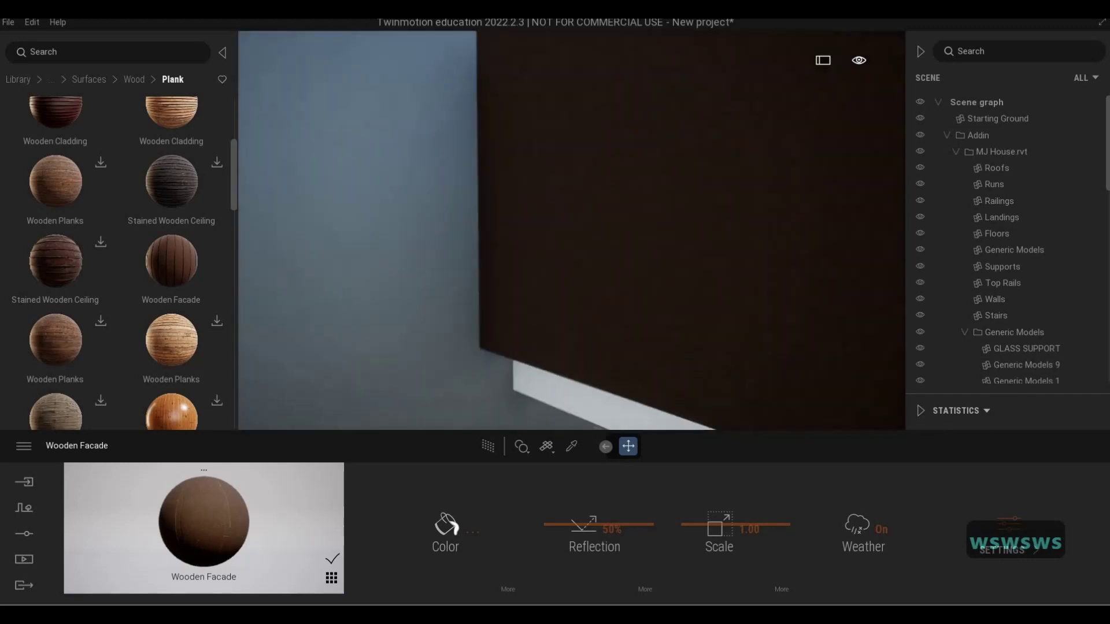
key(w)
key(w)
key(w)
key(w)
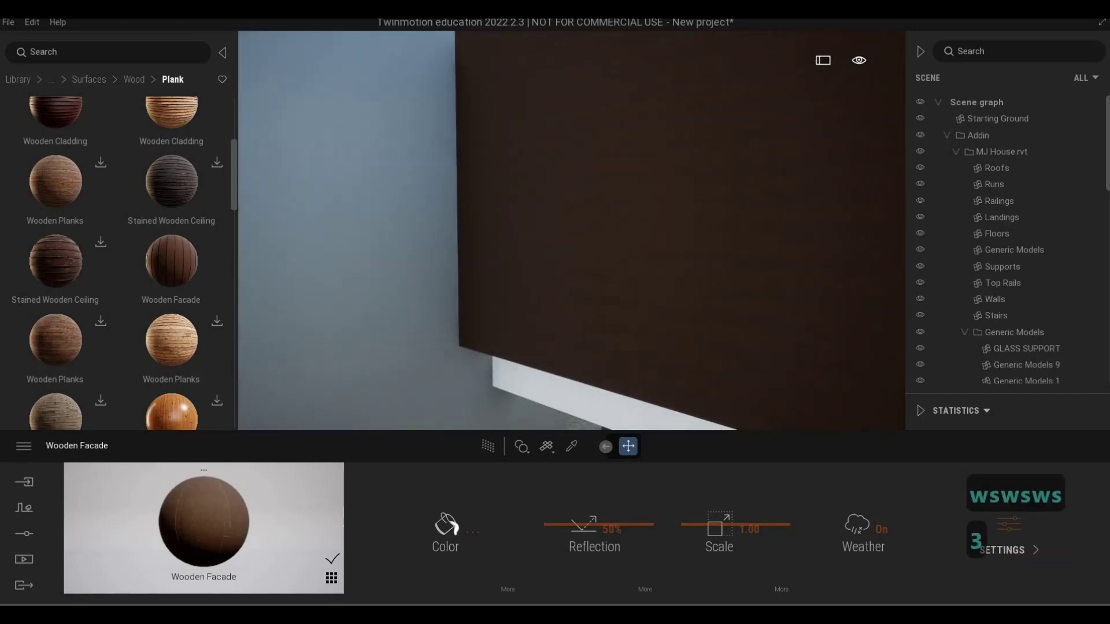
key(s)
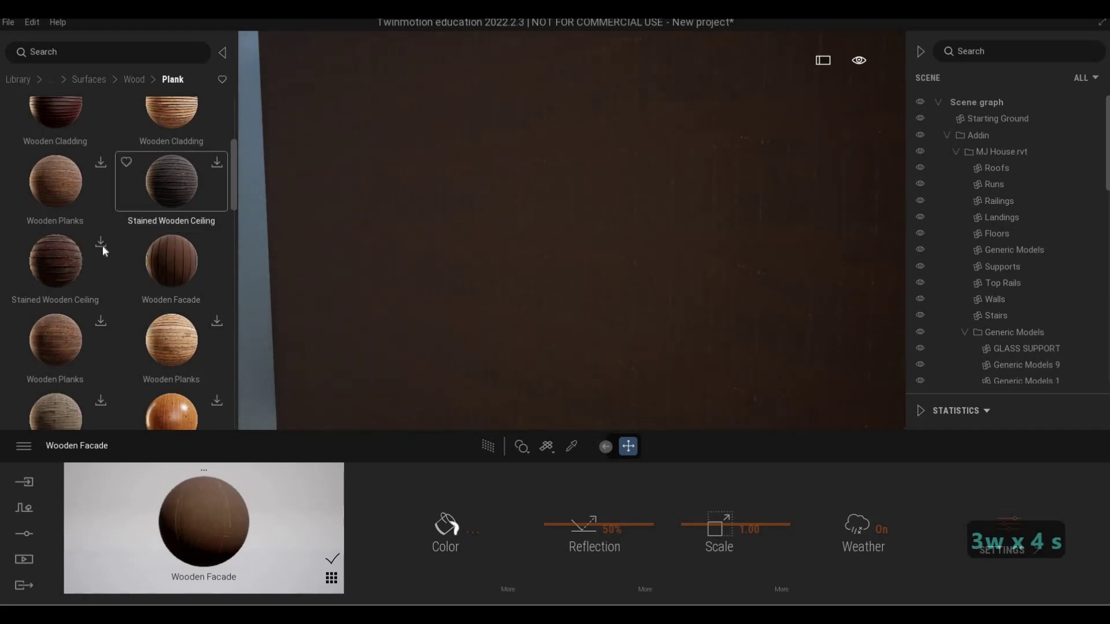
Apply the dark red Wooden Cladding material to the wall above the entrance and set its scale to 4.32
scroll(74, 175, up, 2)
drag(74, 175, 438, 212)
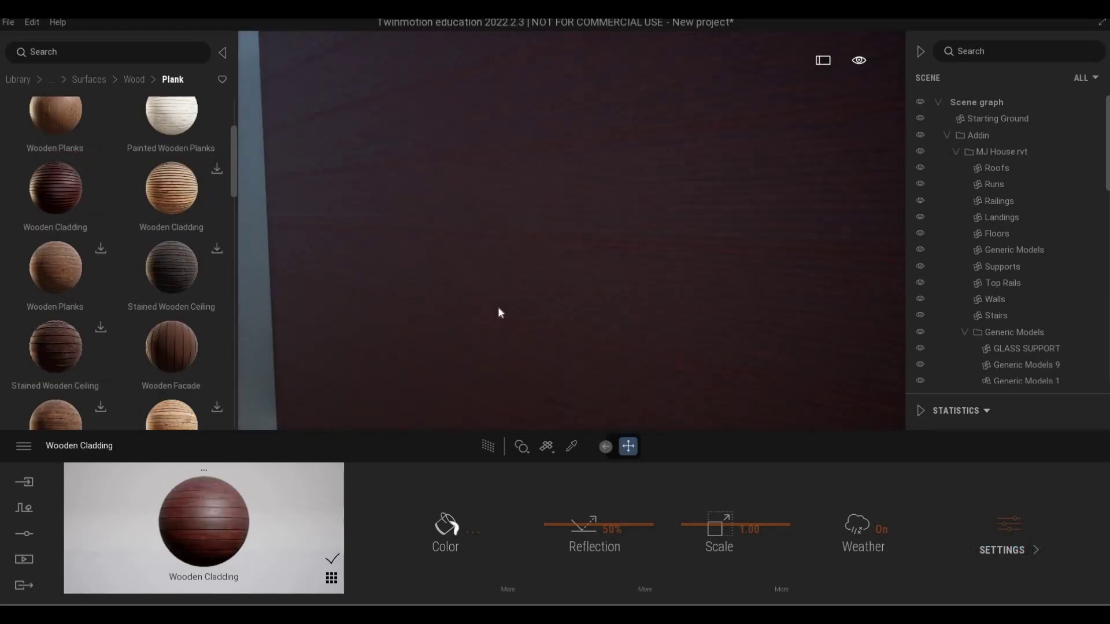
drag(689, 524, 774, 524)
Browse the rest of the Plank collection for alternative claddings and download the near-black Wooden Facade material
scroll(166, 348, down, 5)
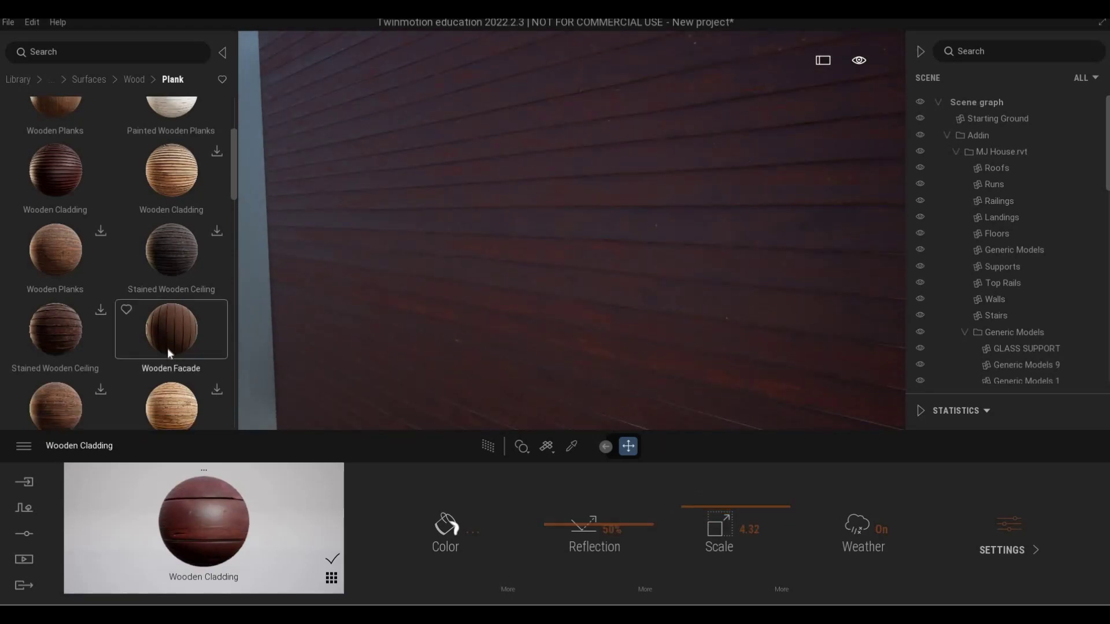
scroll(168, 352, down, 8)
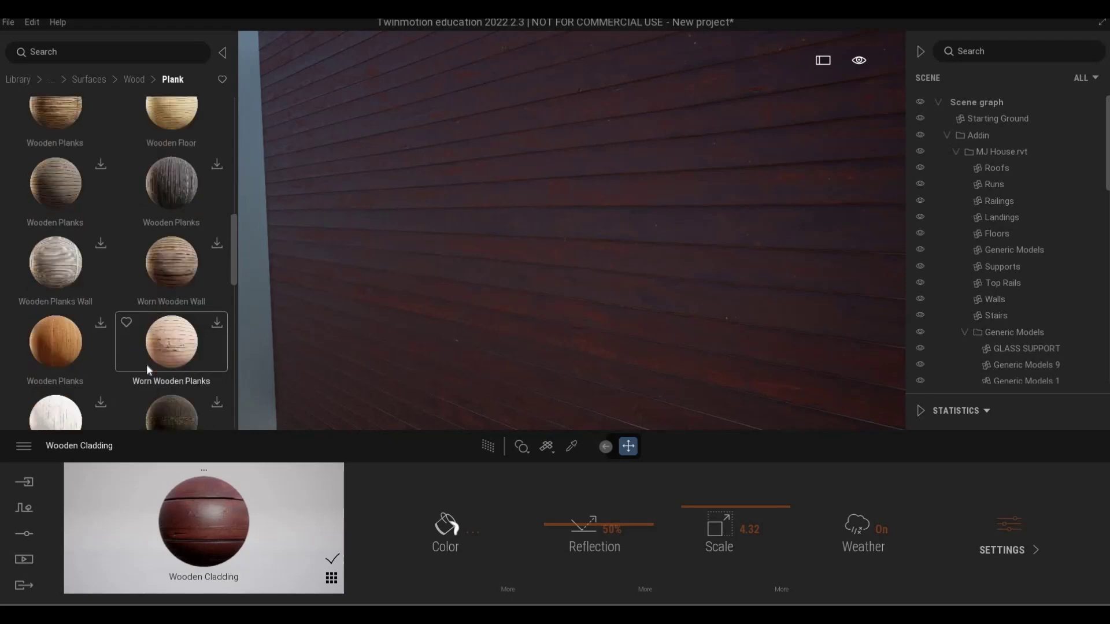
scroll(145, 374, down, 8)
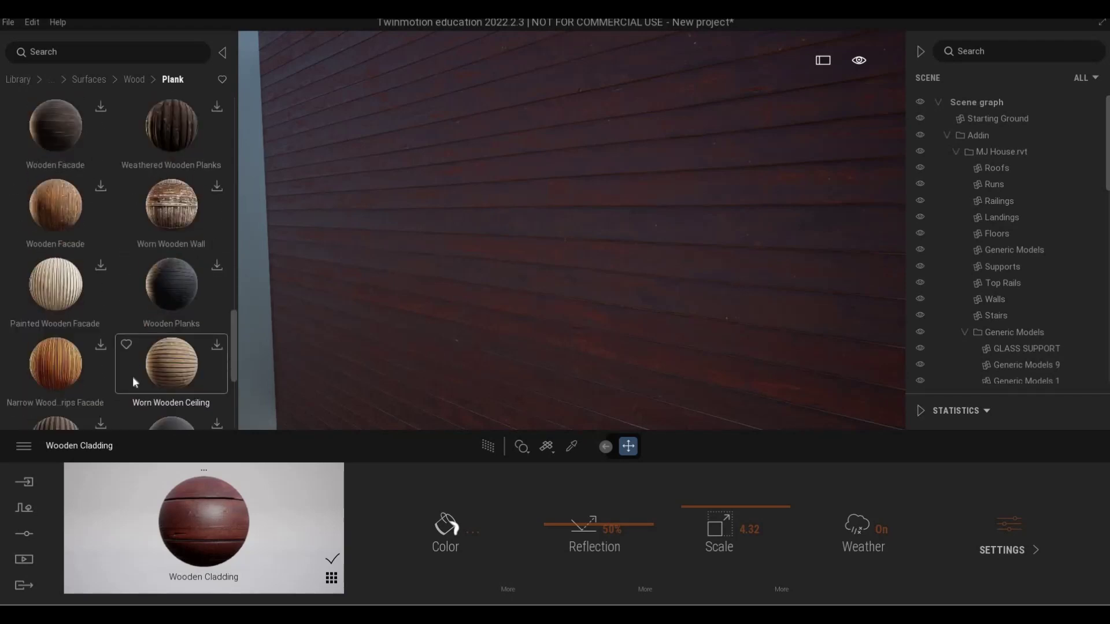
scroll(133, 375, down, 1)
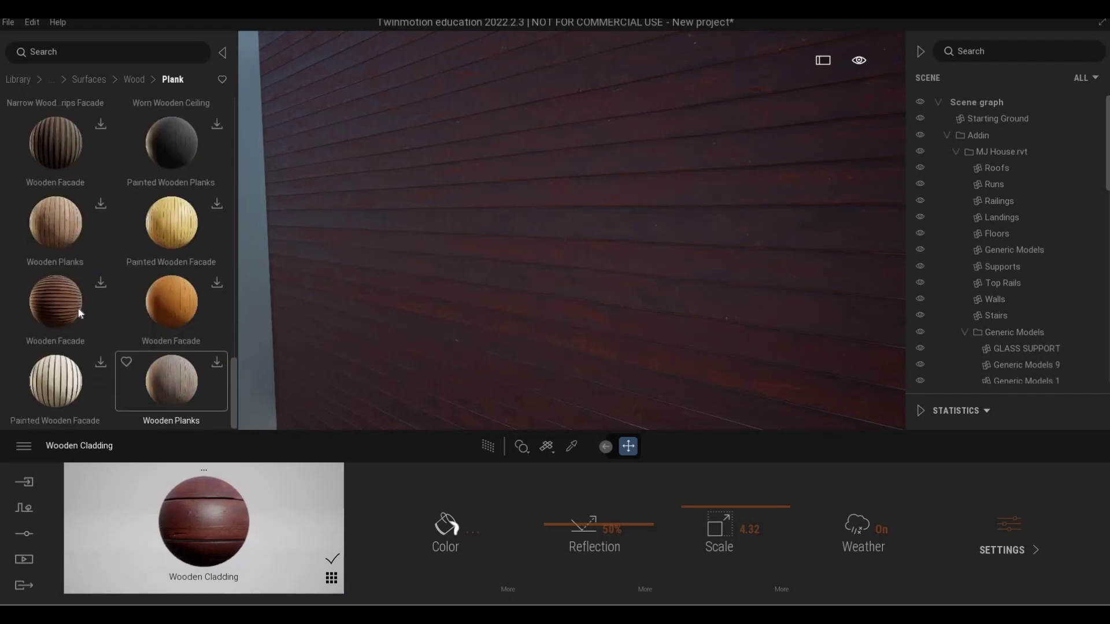
scroll(96, 353, up, 3)
scroll(96, 353, down, 1)
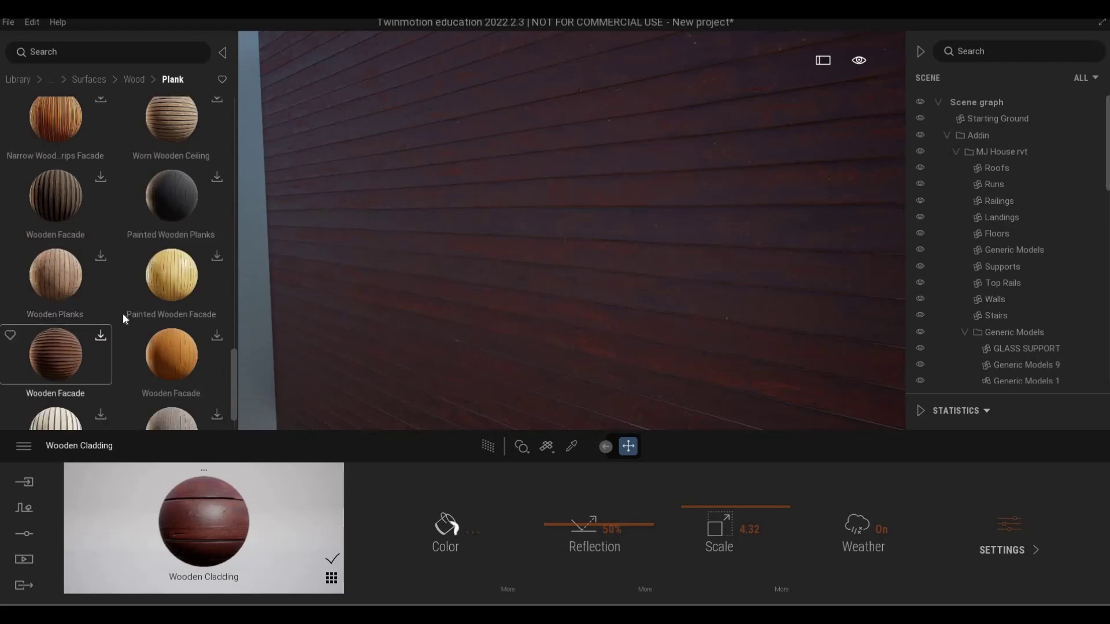
scroll(116, 319, up, 5)
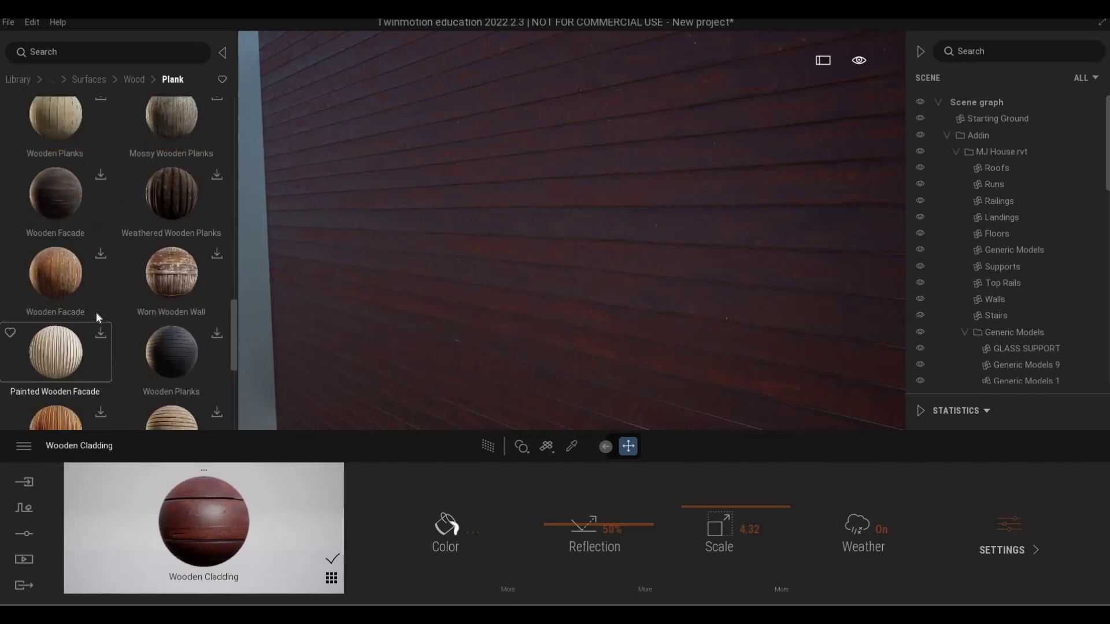
scroll(99, 263, up, 2)
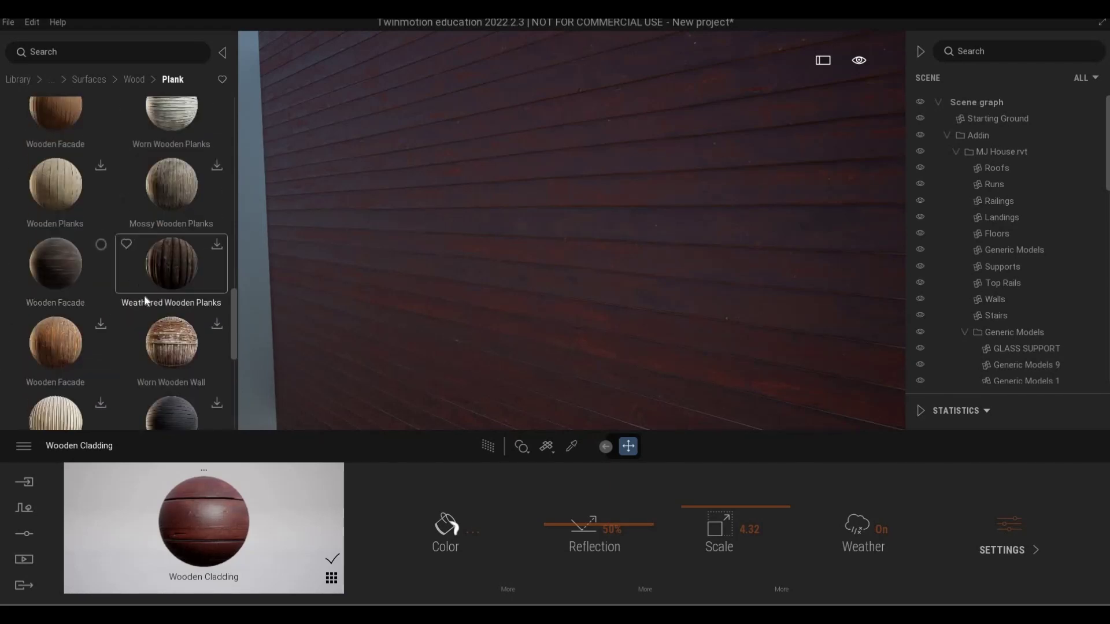
Download the greyish-brown horizontal Wooden Planks material and return to the dark red Wooden Cladding in the collection
scroll(144, 295, up, 5)
scroll(116, 249, up, 2)
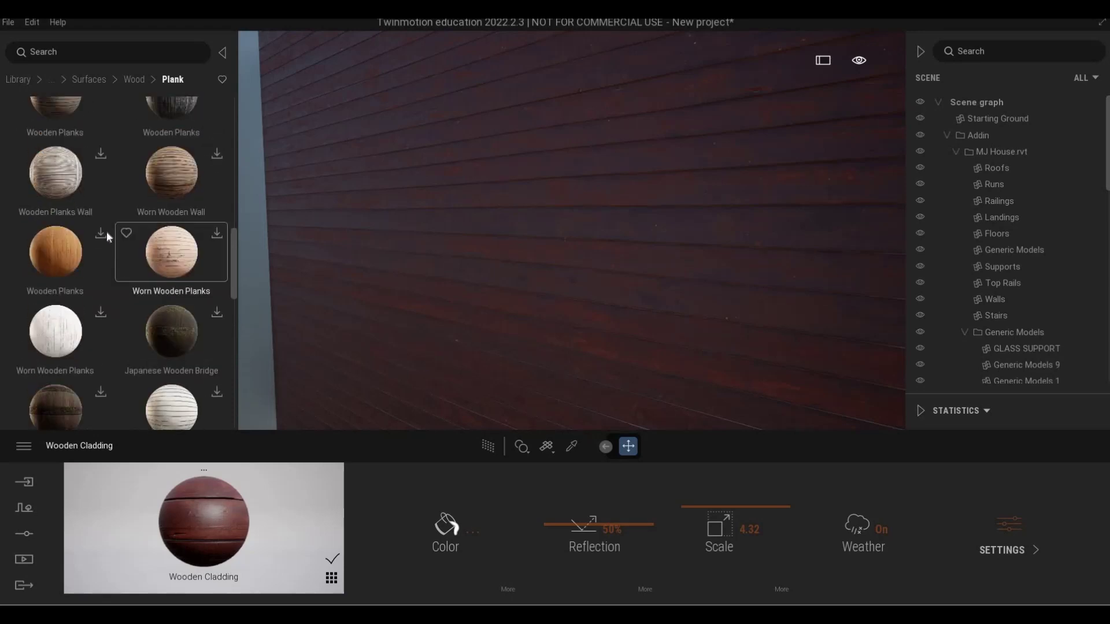
scroll(125, 244, up, 3)
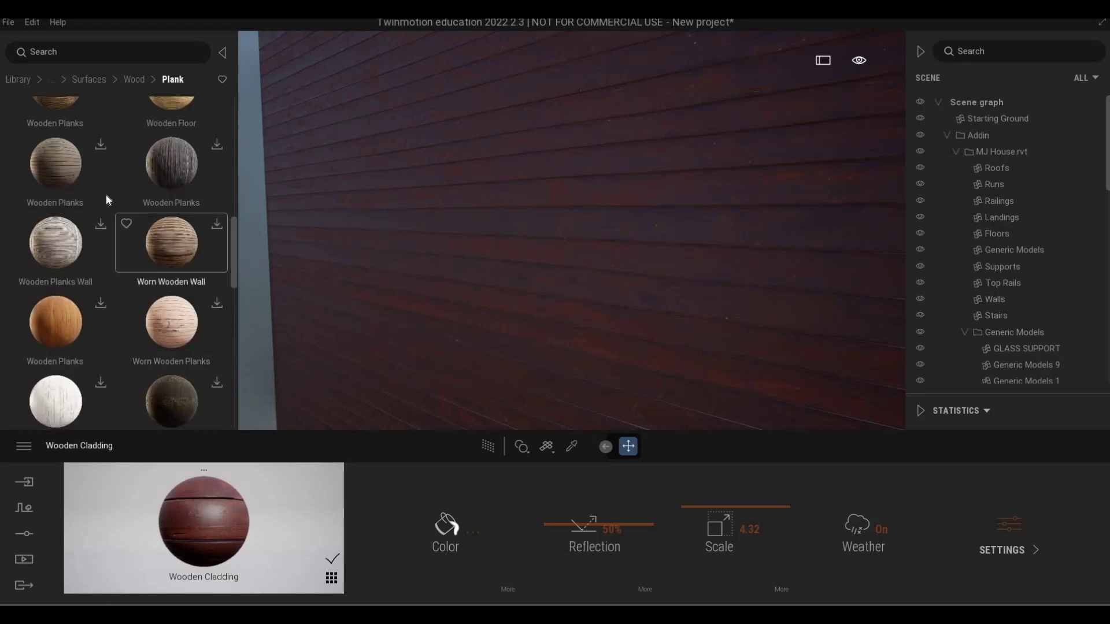
scroll(156, 264, up, 5)
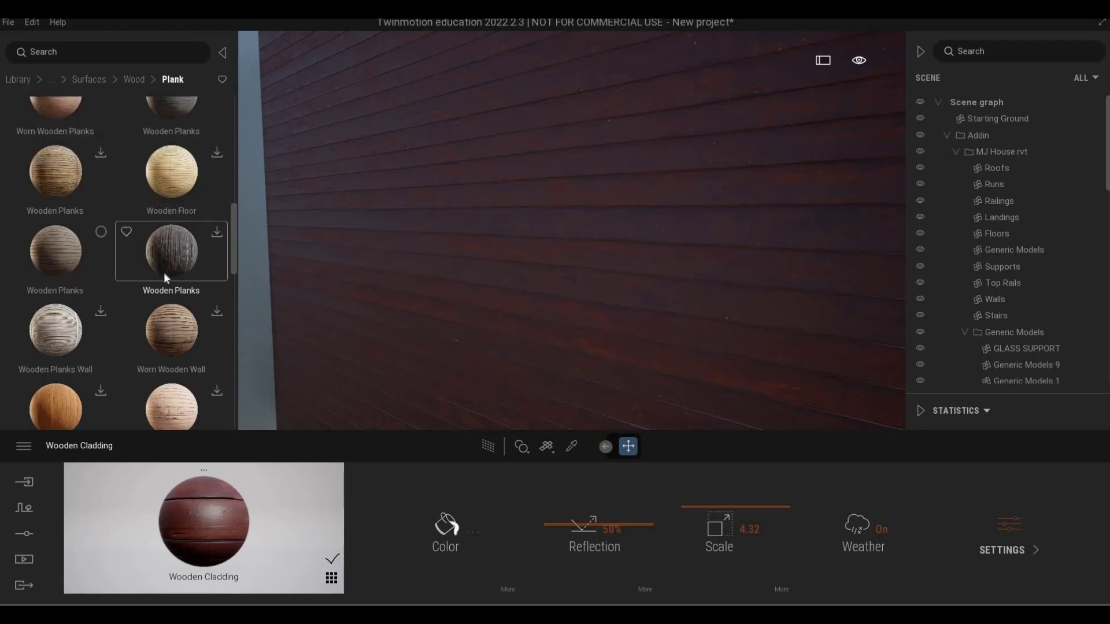
scroll(203, 271, up, 2)
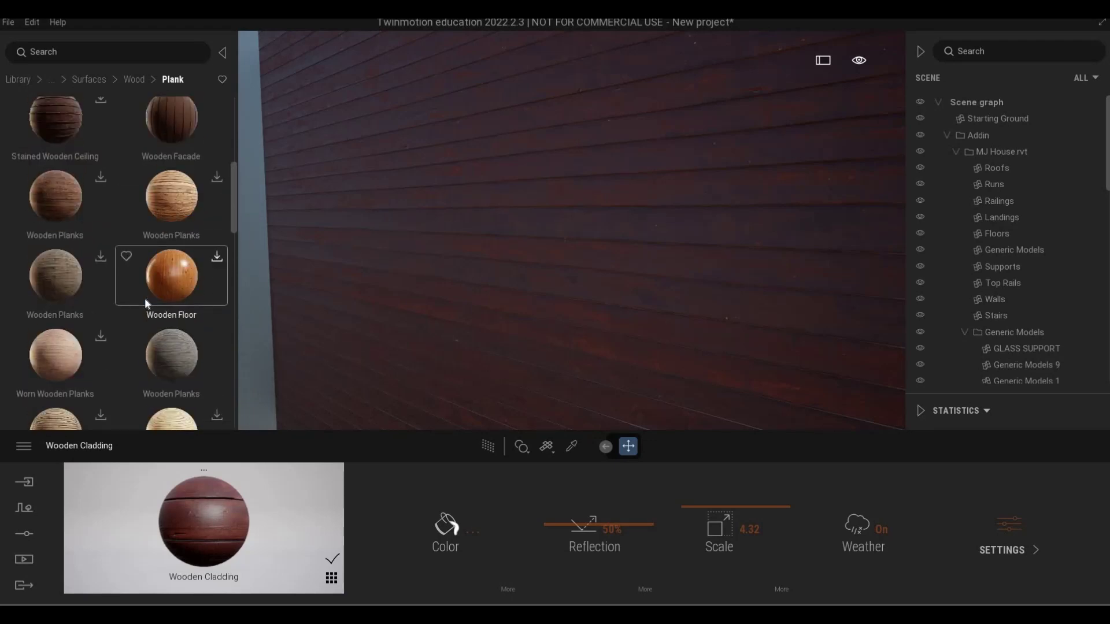
scroll(83, 215, up, 5)
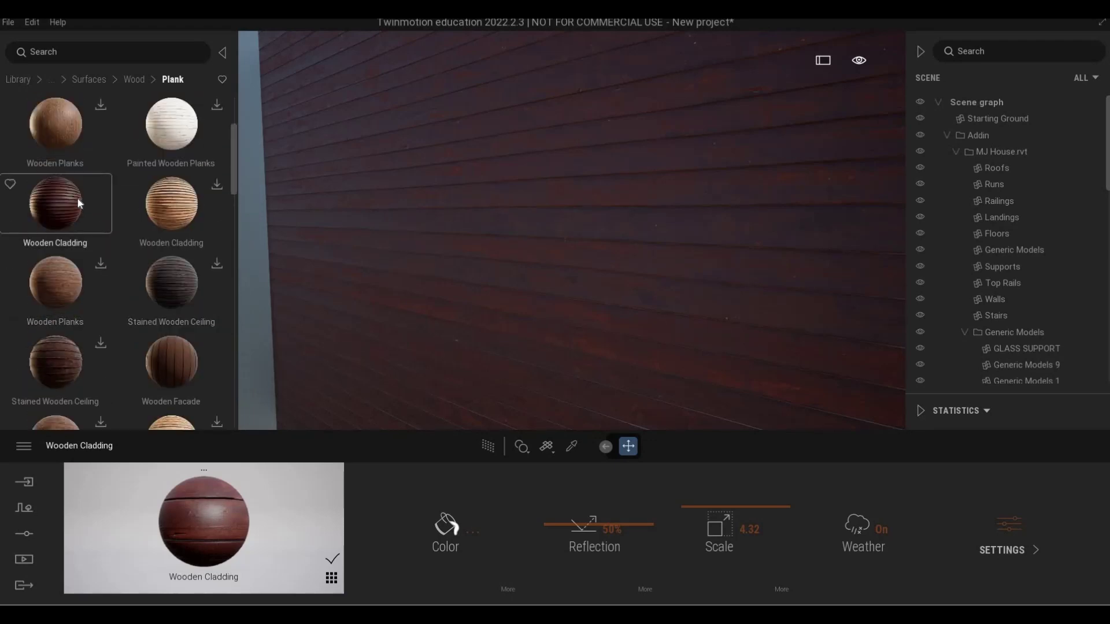
scroll(67, 282, up, 2)
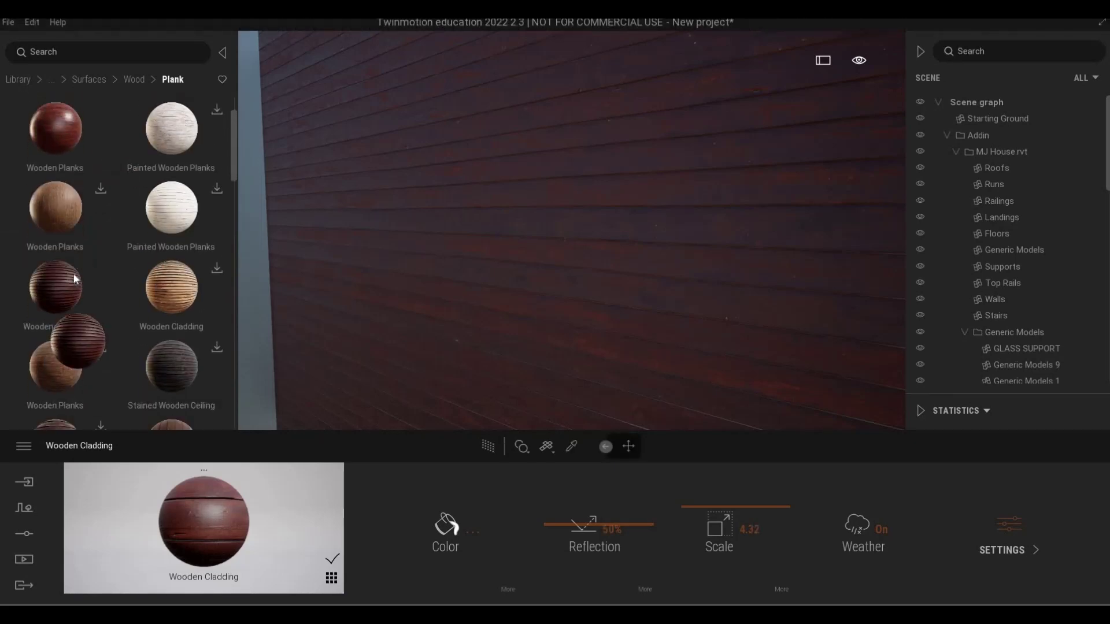
Try the dark brown Wooden Cladding material on the wall above the entrance with its scale set to 3.34
scroll(80, 281, up, 4)
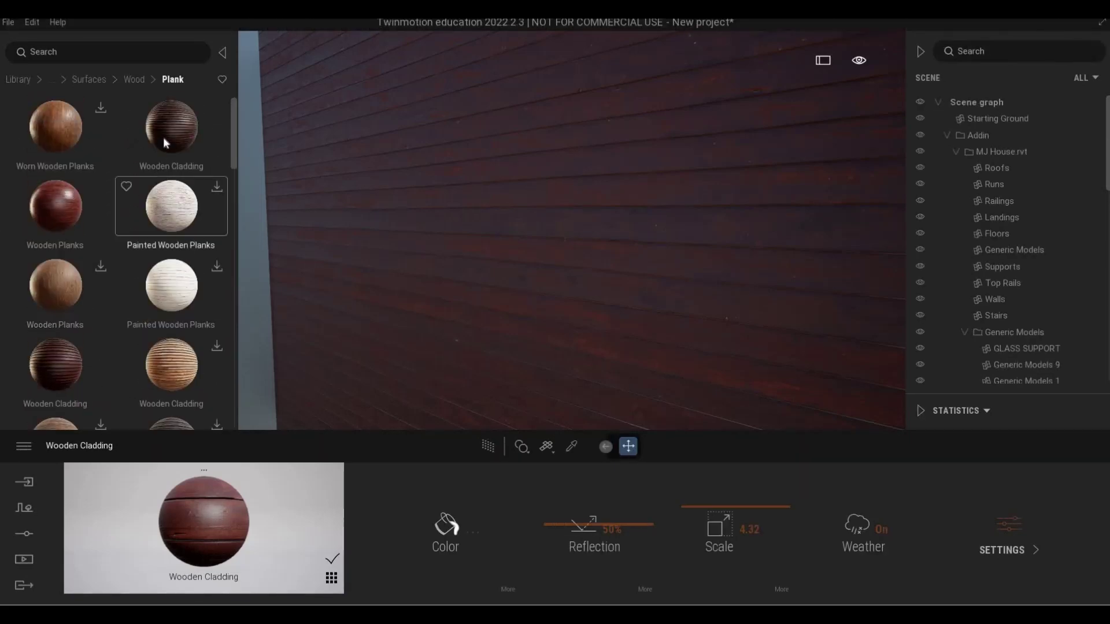
drag(381, 179, 373, 178)
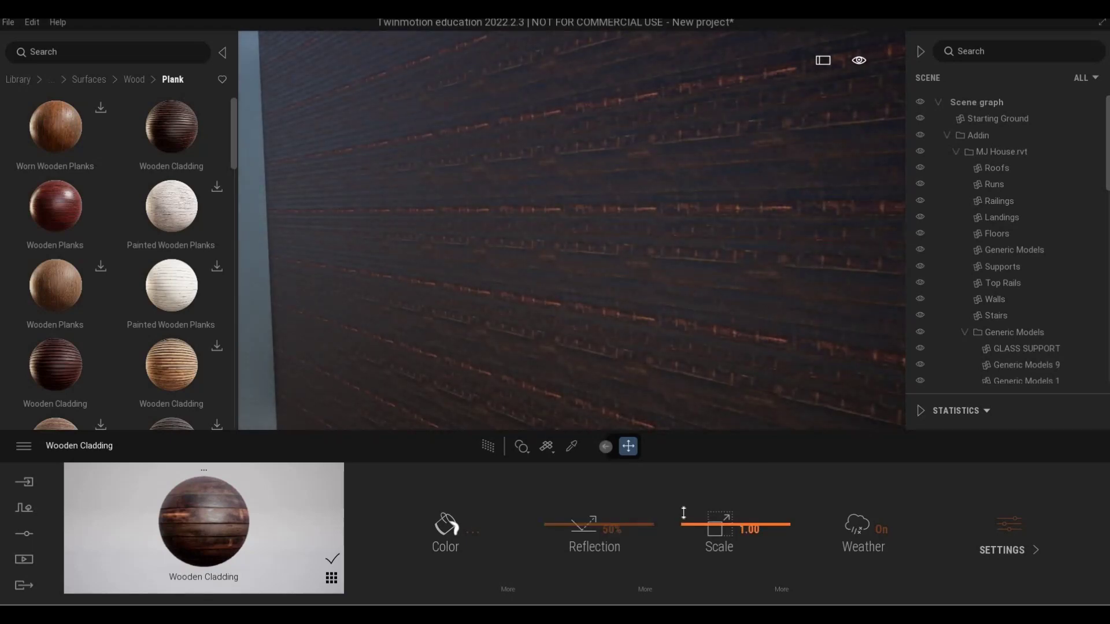
drag(676, 513, 124, 258)
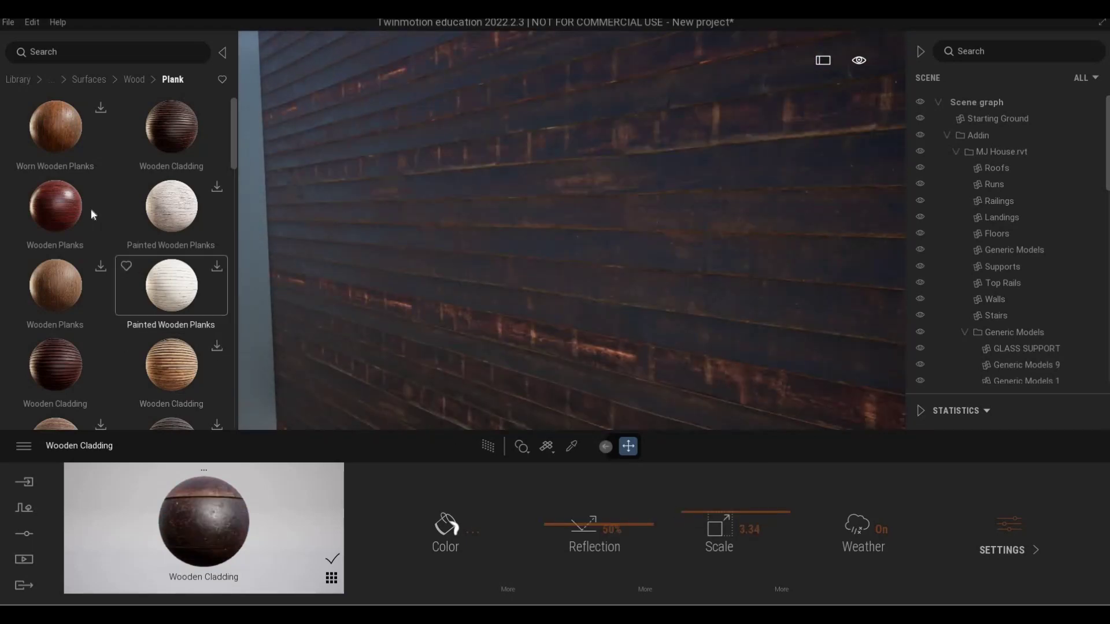
Browse further through the Plank collection and download the reddish-brown Wooden Facade and the reddish-brown horizontal Wooden Planks materials
scroll(84, 199, down, 1)
scroll(156, 307, down, 5)
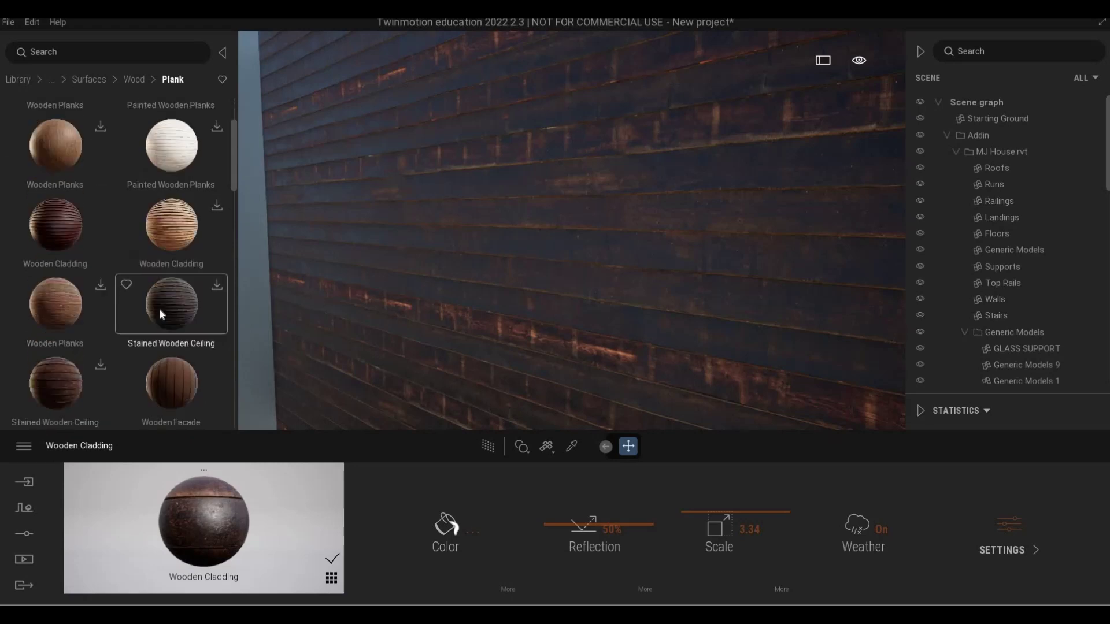
scroll(149, 311, down, 5)
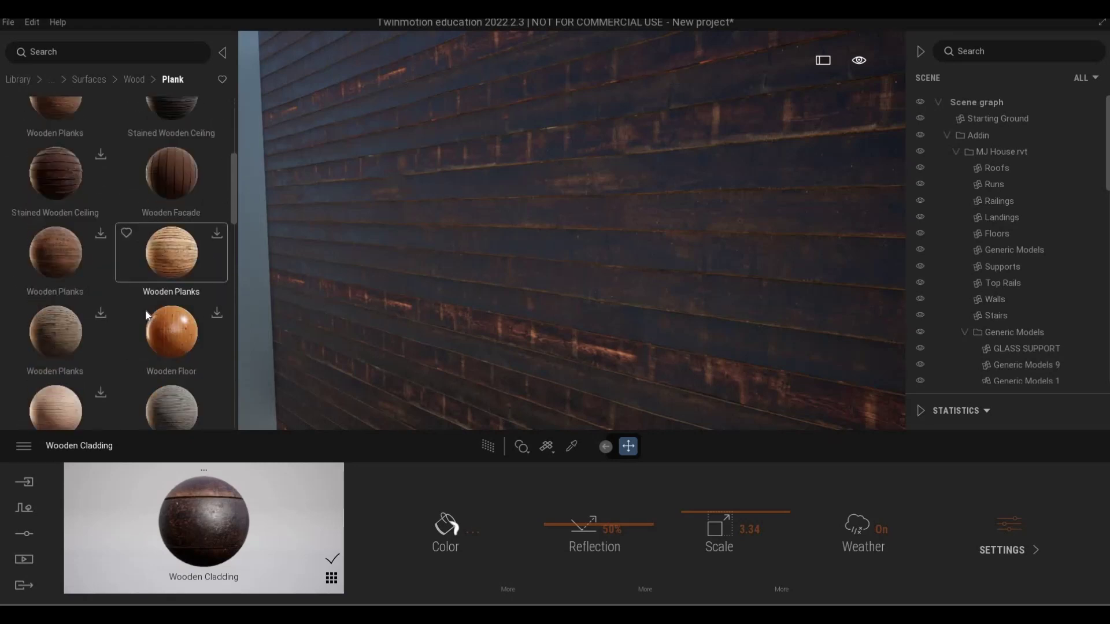
scroll(104, 289, down, 8)
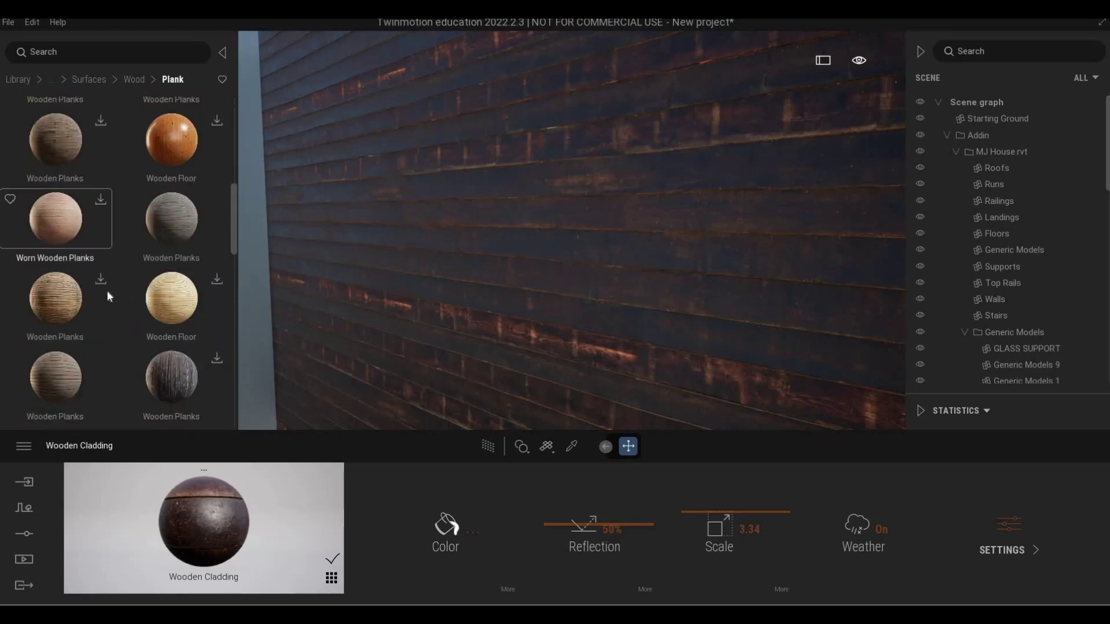
scroll(106, 301, down, 3)
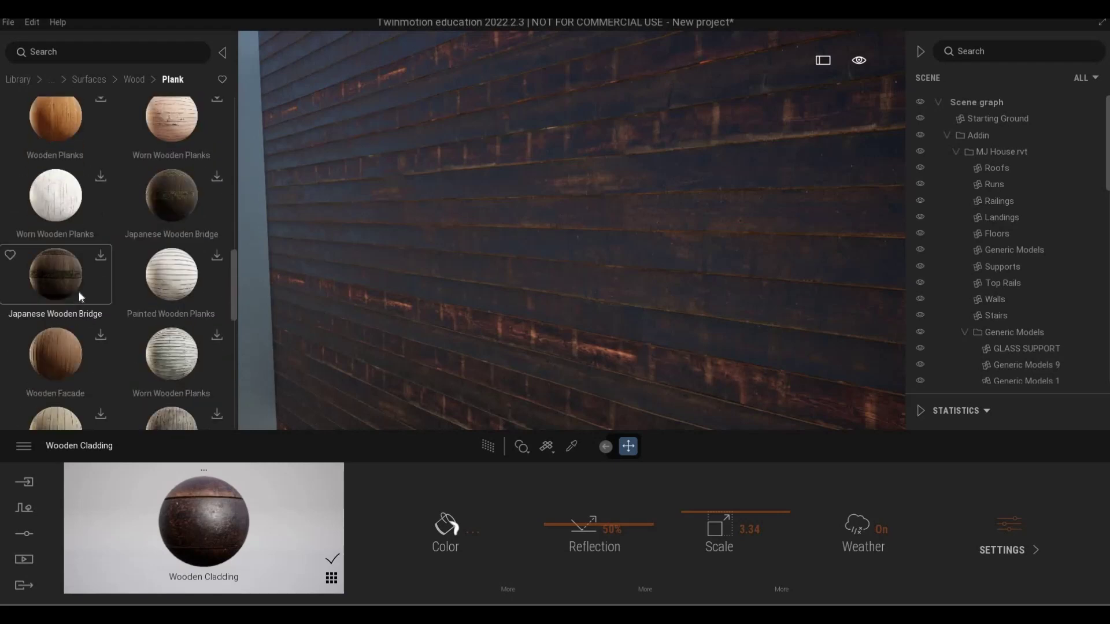
scroll(94, 312, down, 3)
scroll(93, 313, down, 4)
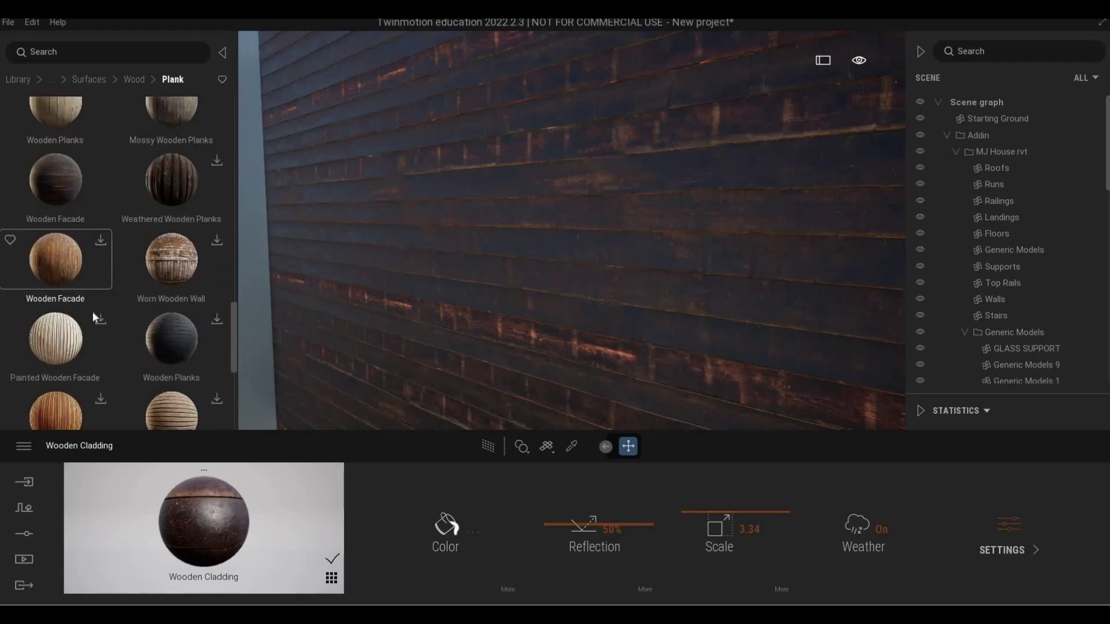
scroll(125, 293, down, 3)
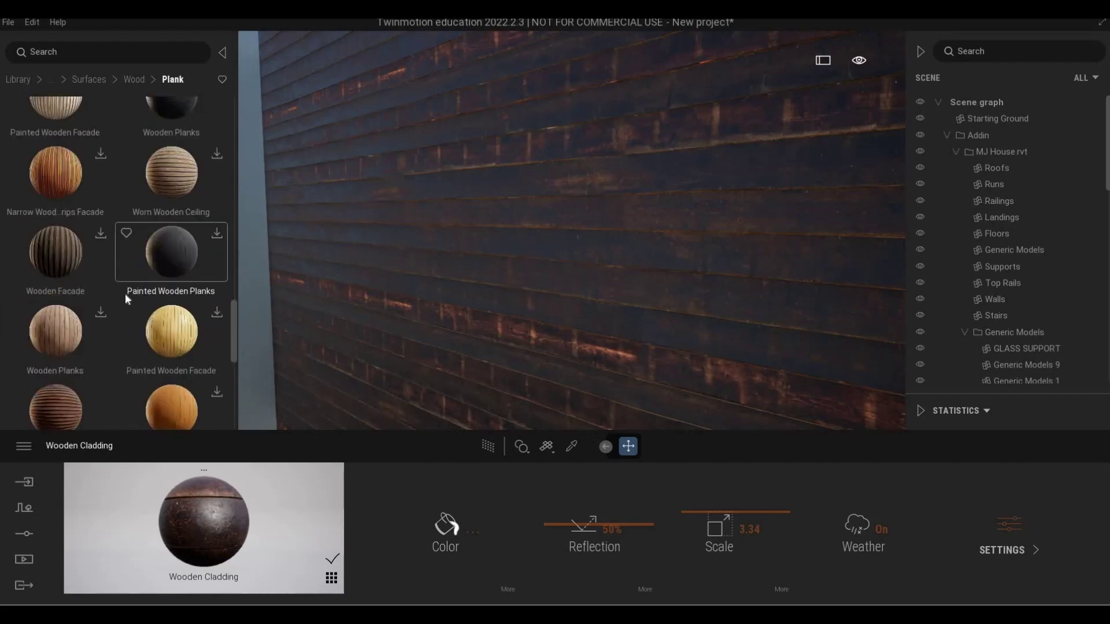
scroll(117, 289, down, 3)
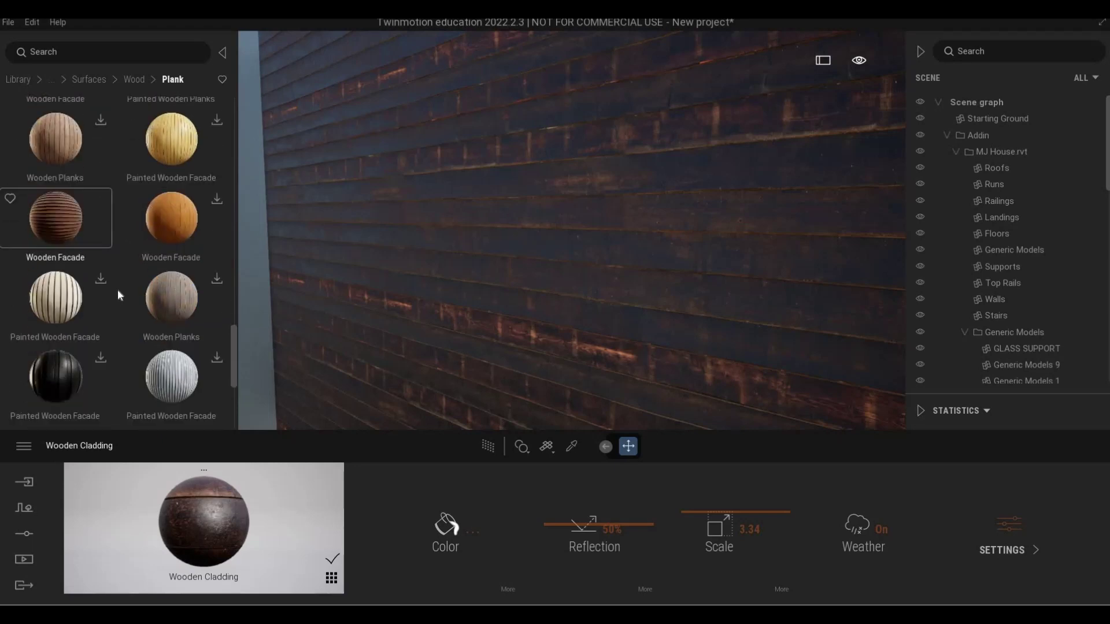
scroll(86, 307, down, 2)
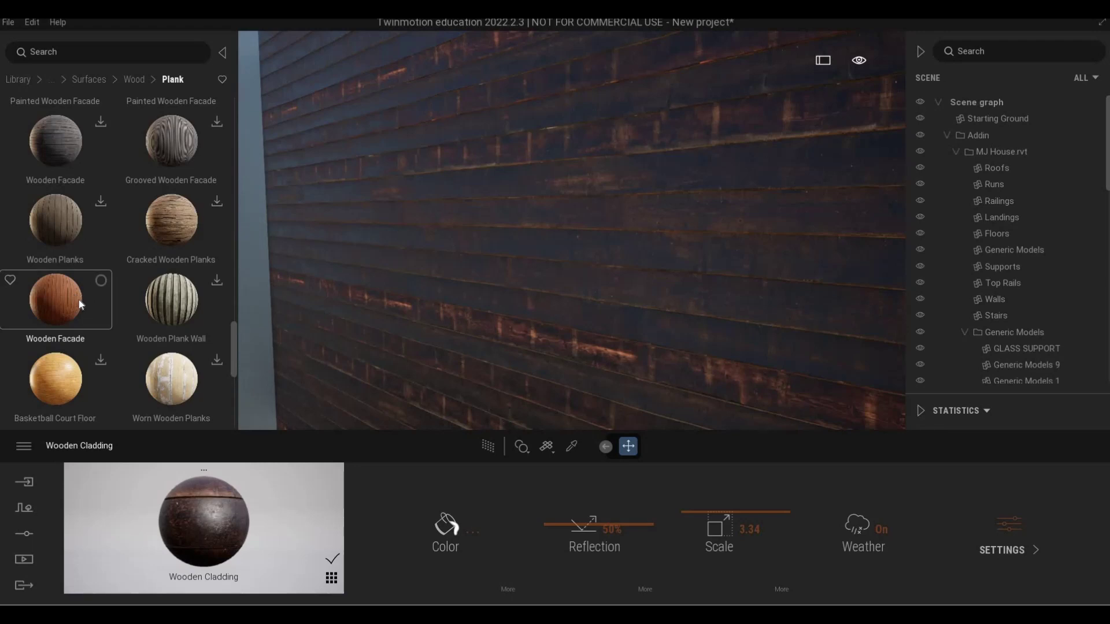
scroll(119, 338, down, 2)
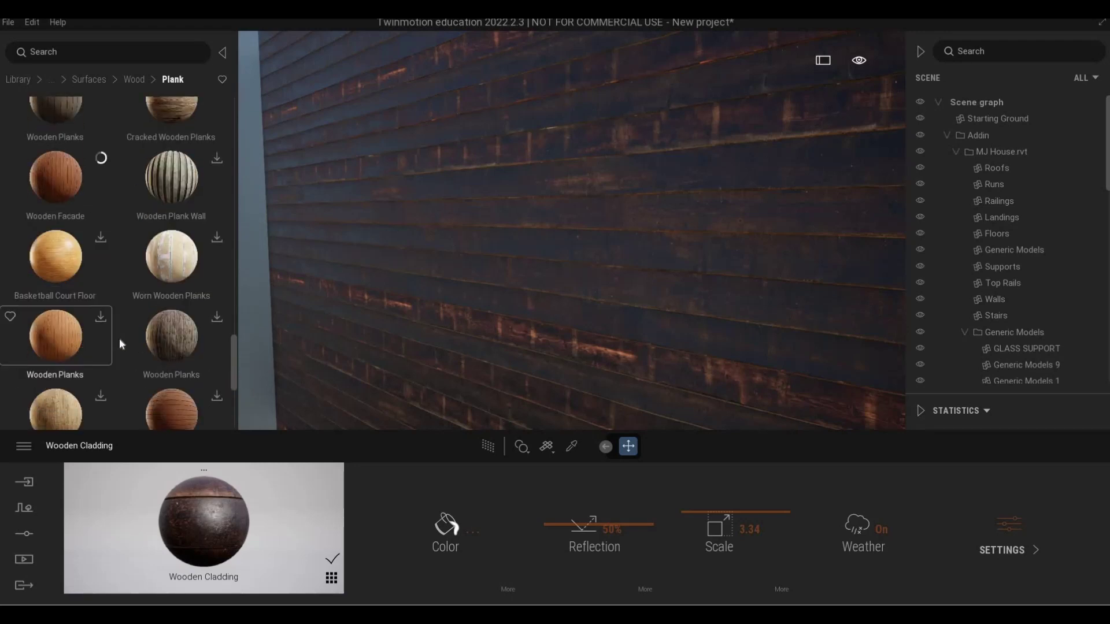
scroll(121, 337, down, 1)
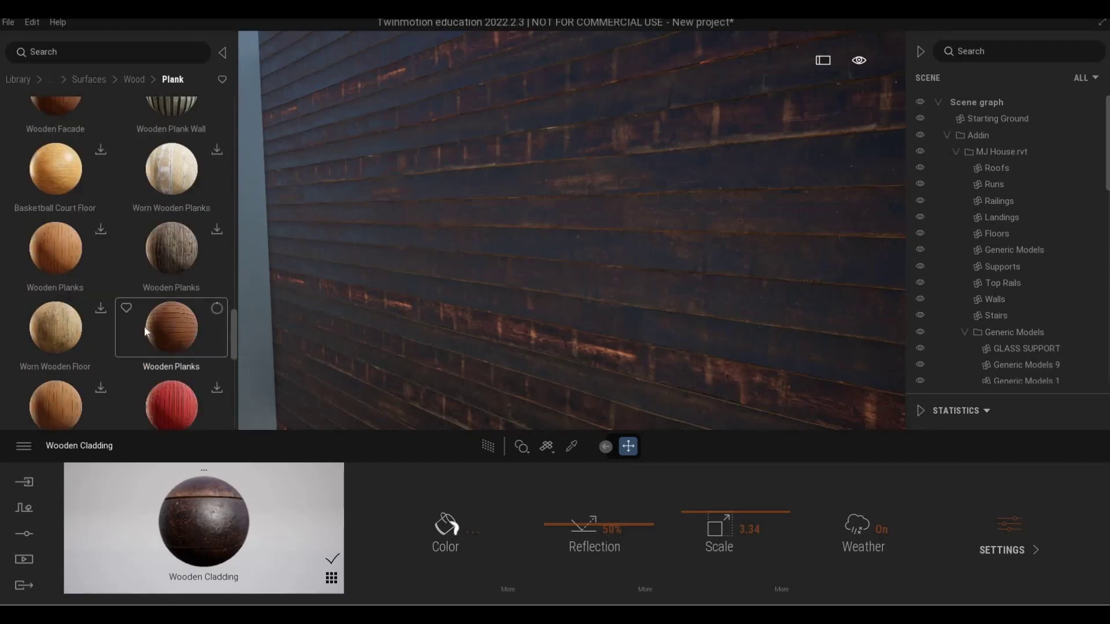
Apply the reddish-brown horizontal Wooden Planks material to the wall above the entrance with 55% reflection and a scale of 7.47
drag(165, 329, 370, 284)
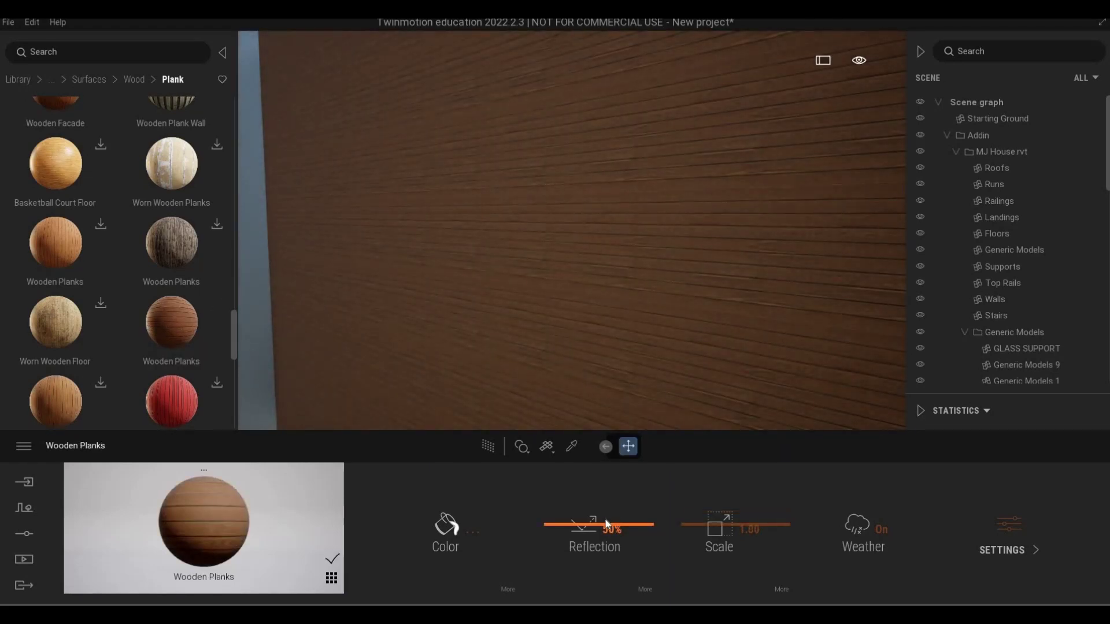
drag(714, 530, 711, 510)
key(s)
key(a)
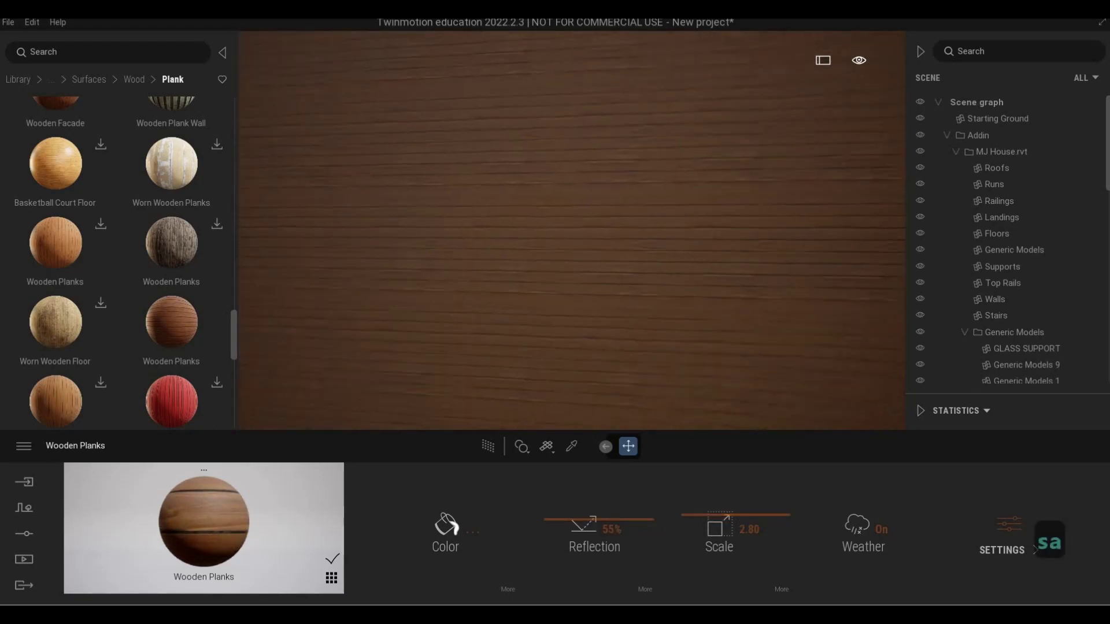
key(s)
key(d)
drag(681, 492, 607, 341)
key(s)
key(w)
key(q)
key(s)
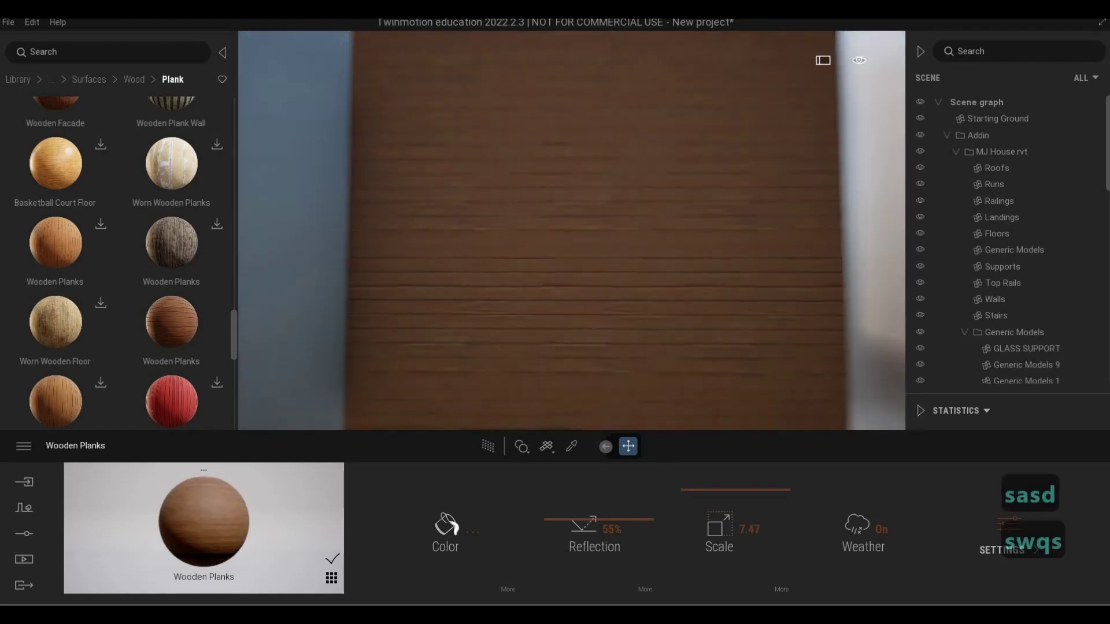
key(s)
key(w)
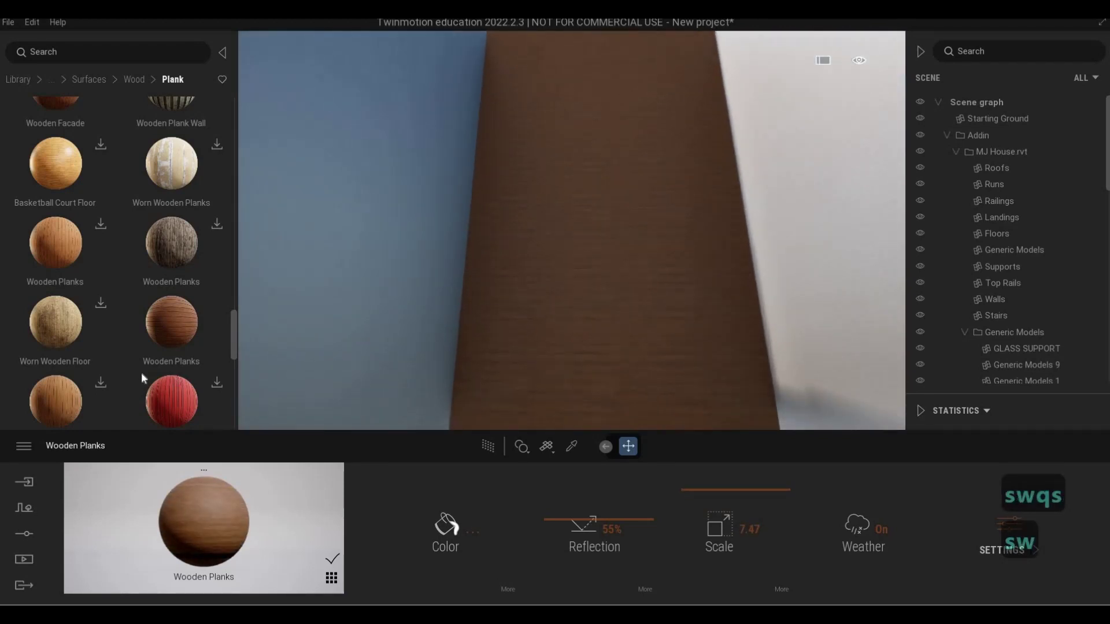
Look through more Plank materials and download the glossy golden-orange one below the pale Wooden Planks
scroll(133, 371, down, 3)
scroll(134, 379, down, 3)
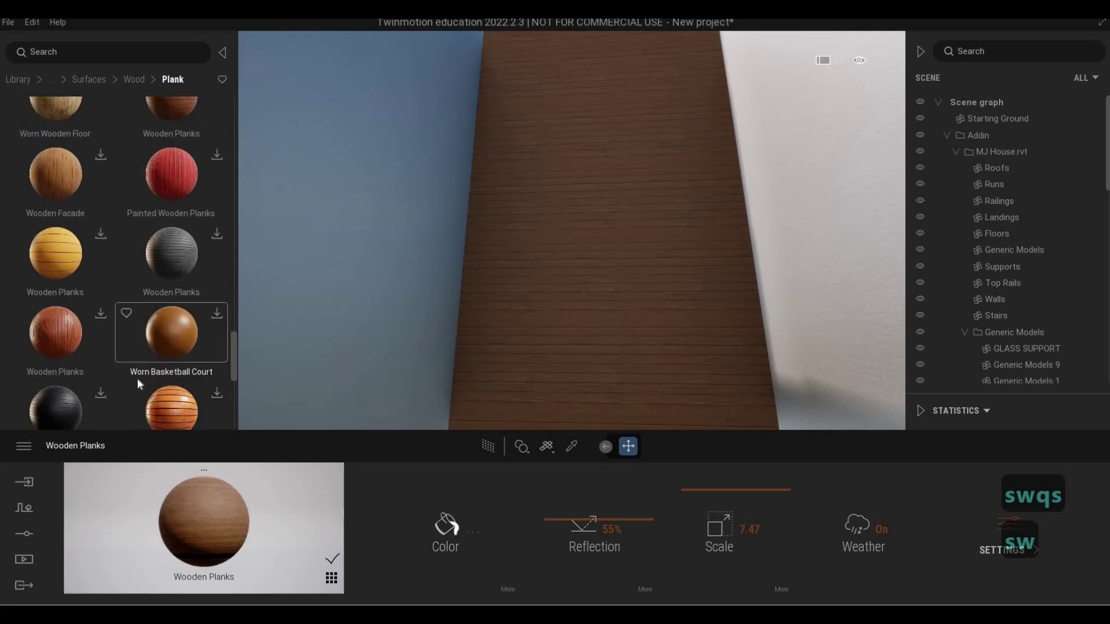
scroll(109, 350, down, 1)
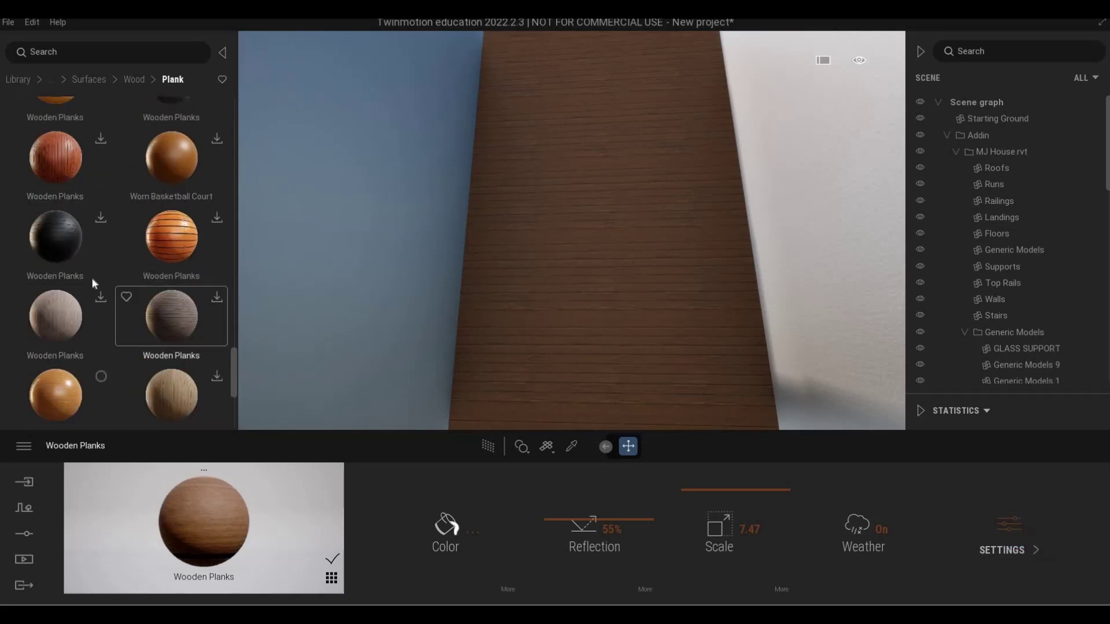
scroll(91, 303, up, 1)
scroll(84, 304, up, 3)
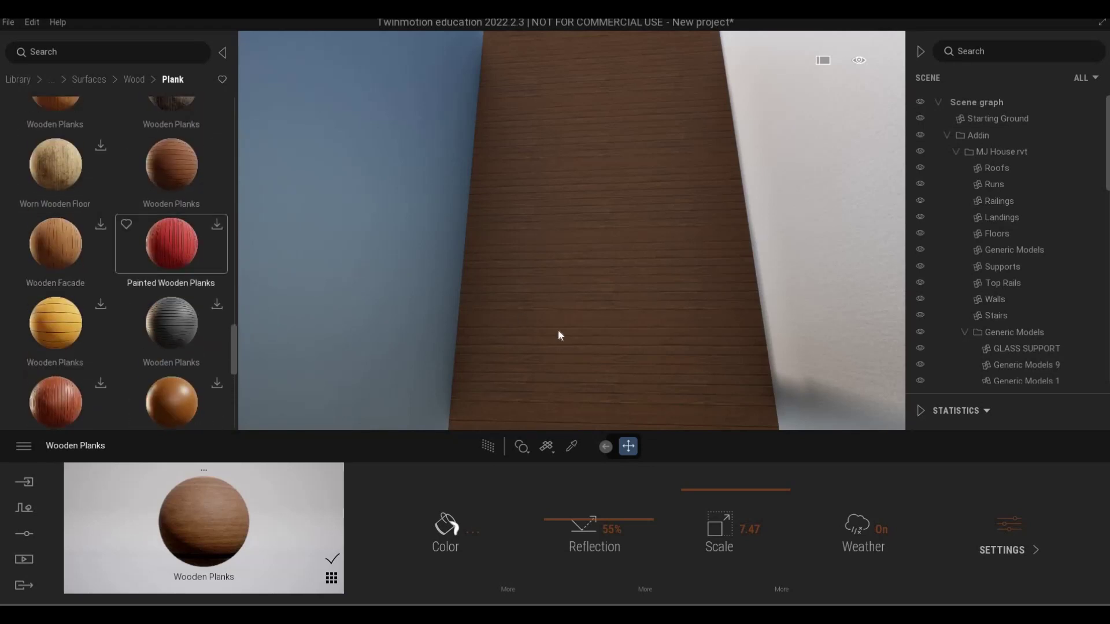
Set the scale of the Wooden Planks cladding on the wall above the entrance to 9.43
key(w)
key(w)
key(e)
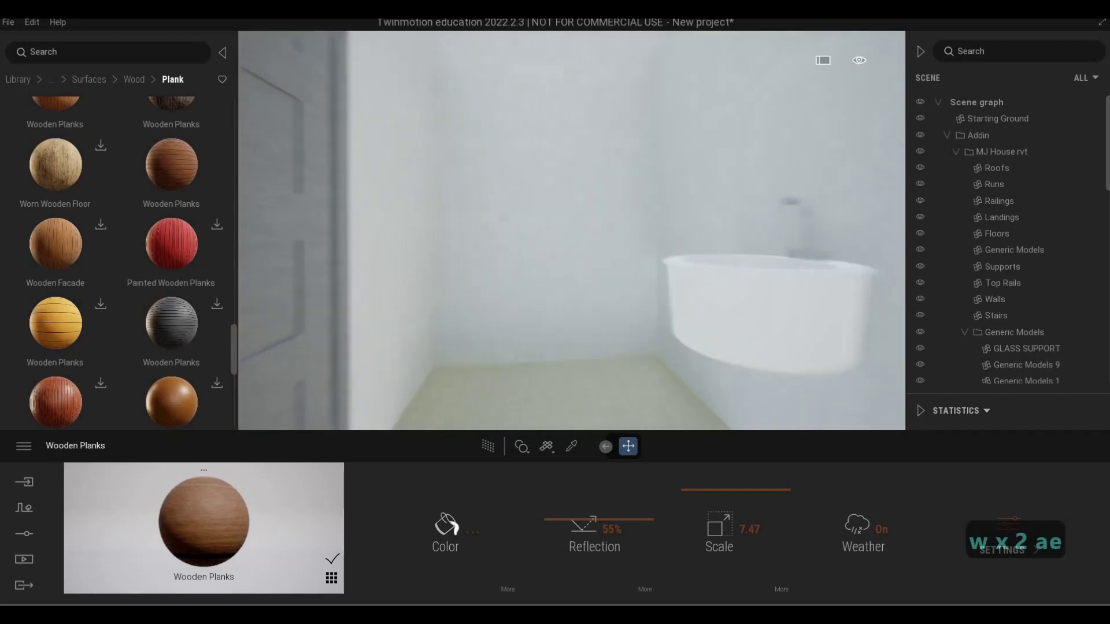
key(d)
key(d)
key(d)
key(d)
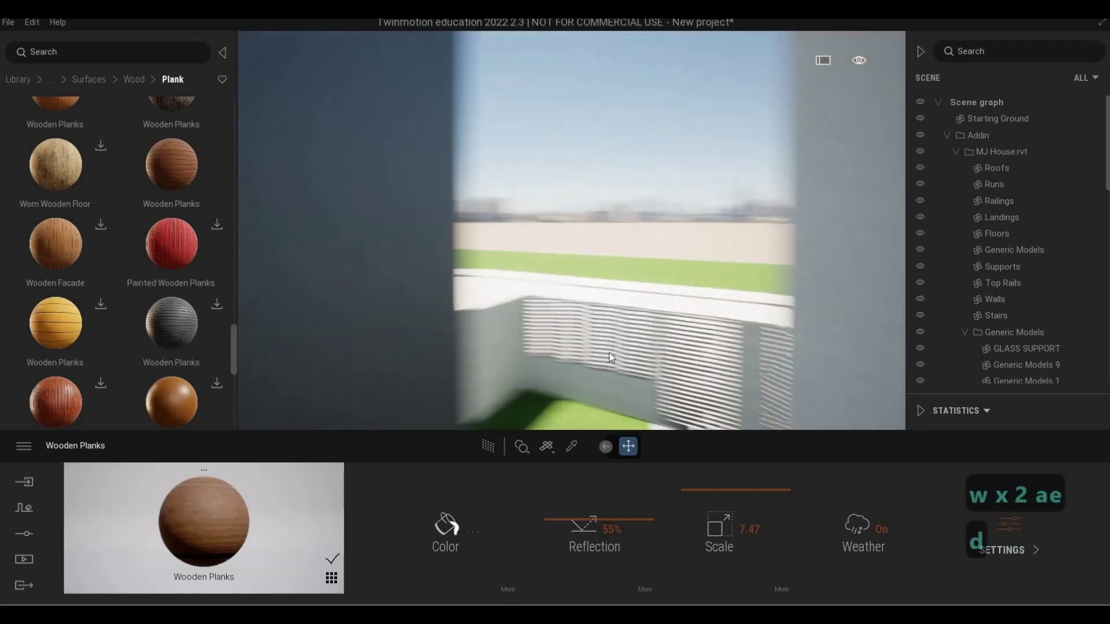
key(s)
key(w)
key(w)
key(w)
key(w)
key(w)
key(w)
key(w)
key(w)
key(w)
key(w)
key(e)
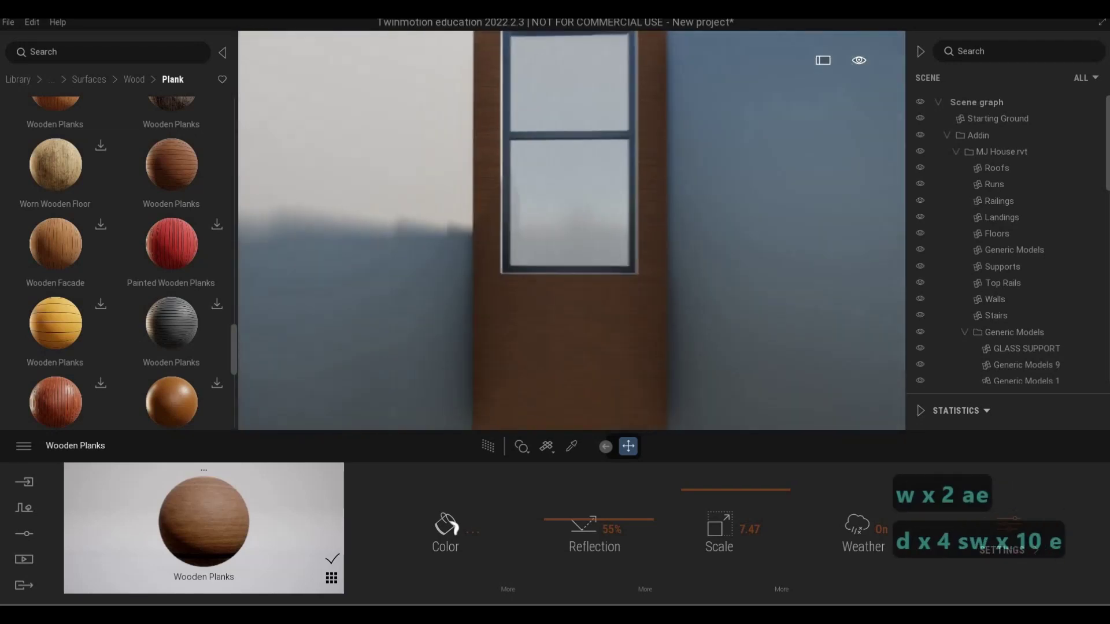
key(s)
key(e)
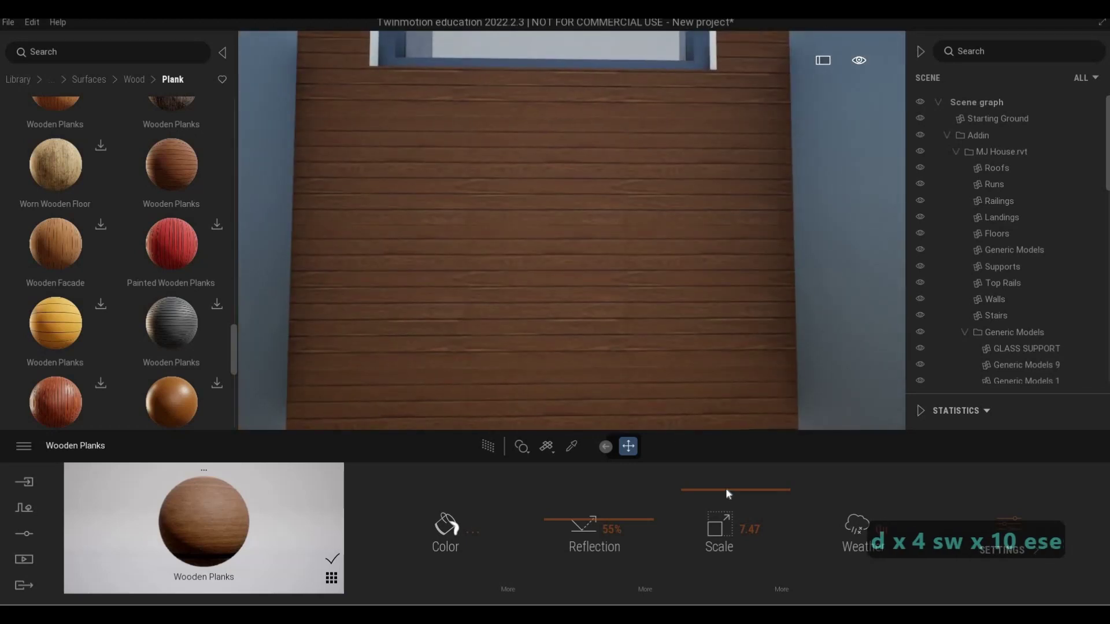
drag(725, 479, 719, 467)
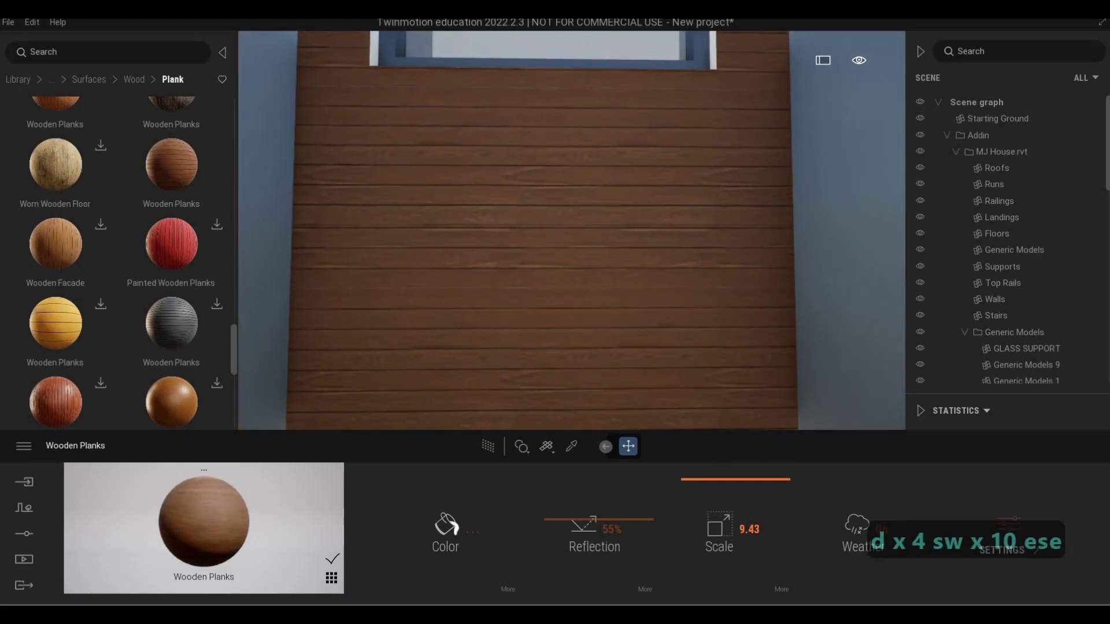
Examine the wood-clad entrance wall from a distance, together with the rest of the front facade
key(s)
key(s)
key(s)
key(s)
key(s)
key(s)
key(s)
key(s)
key(s)
key(s)
key(s)
key(s)
key(s)
key(s)
key(s)
key(s)
key(s)
key(s)
key(s)
key(s)
key(a)
key(s)
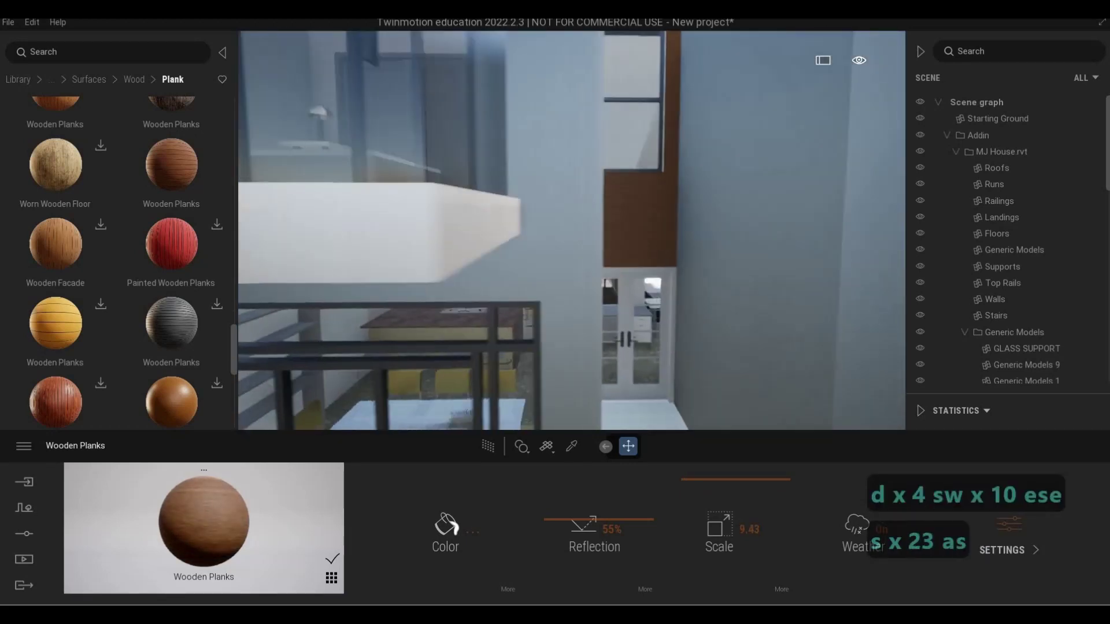
key(d)
key(d)
key(d)
key(d)
key(d)
key(a)
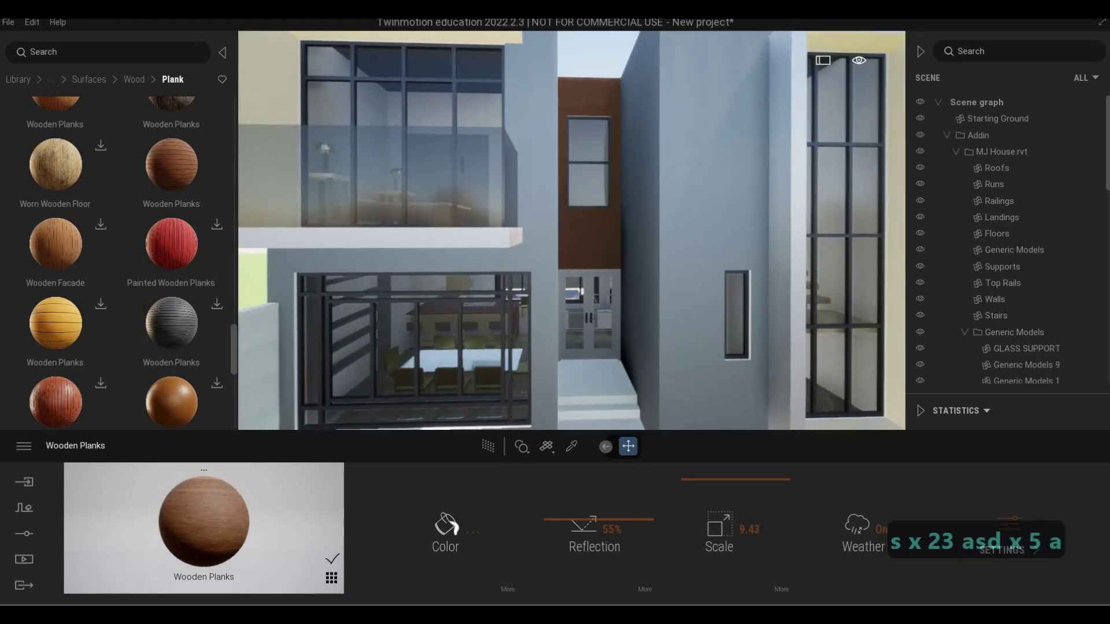
key(d)
key(w)
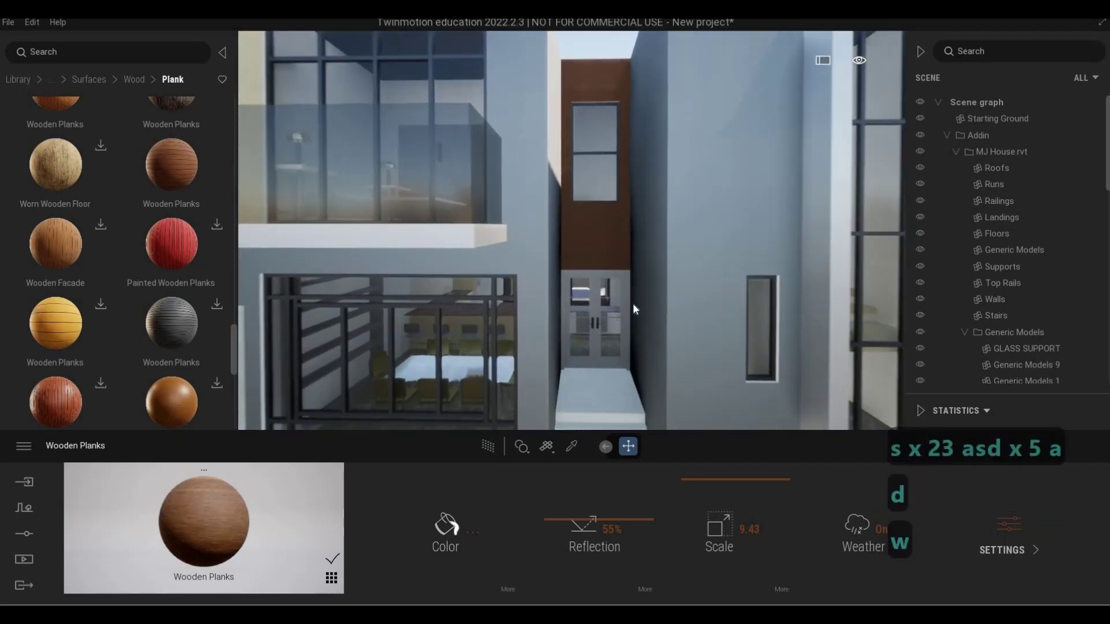
Close in on the white entrance double door and open the Veneer collection of the Wood surfaces
key(w)
key(w)
key(w)
key(w)
key(w)
key(w)
key(w)
key(w)
key(e)
key(e)
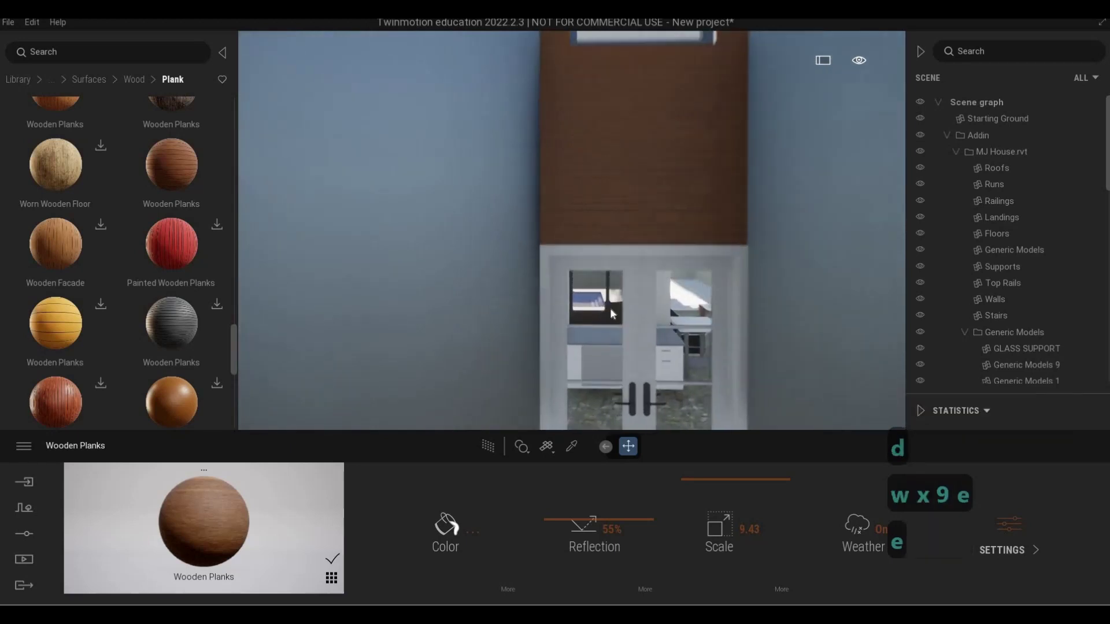
key(w)
key(e)
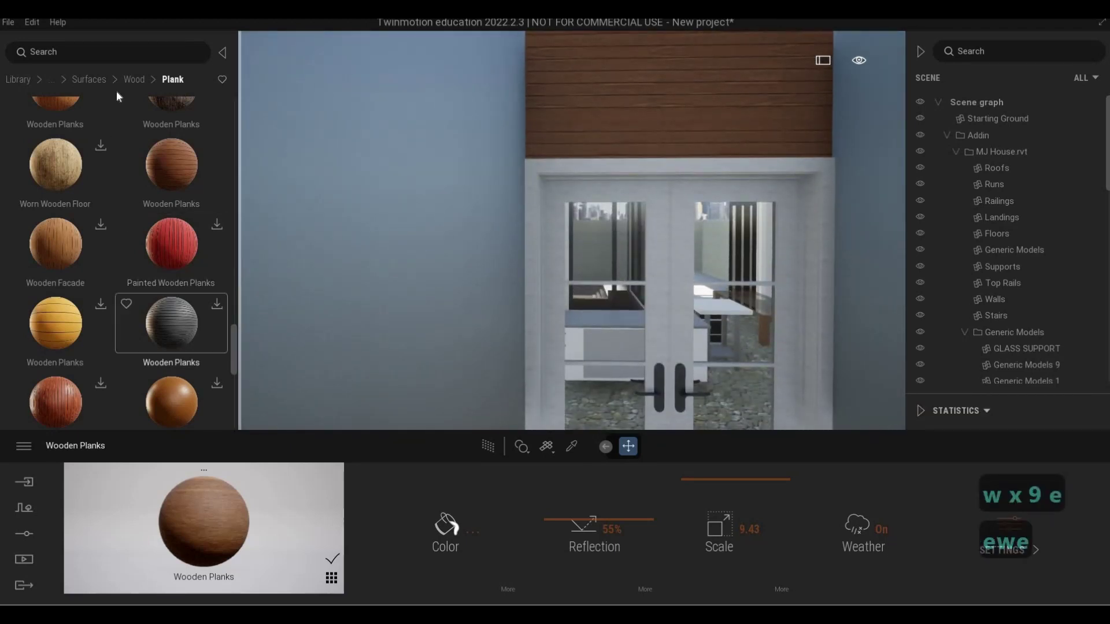
click(132, 80)
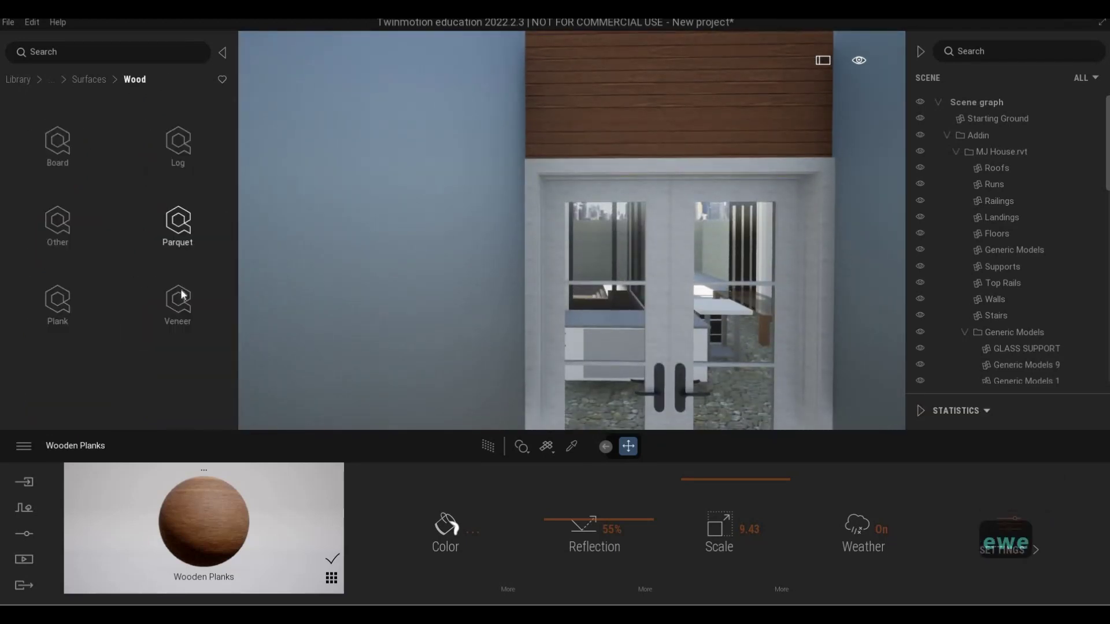
click(179, 298)
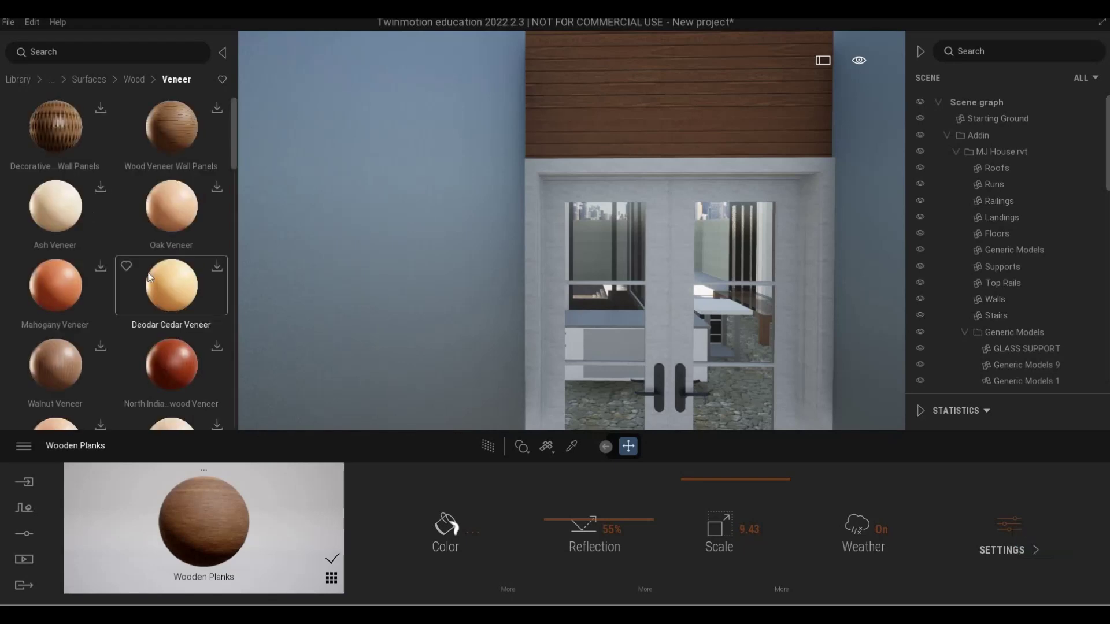
Download the Mahogany Veneer and the dark red veneer next to Walnut Veneer, and look through further veneers
scroll(133, 298, down, 1)
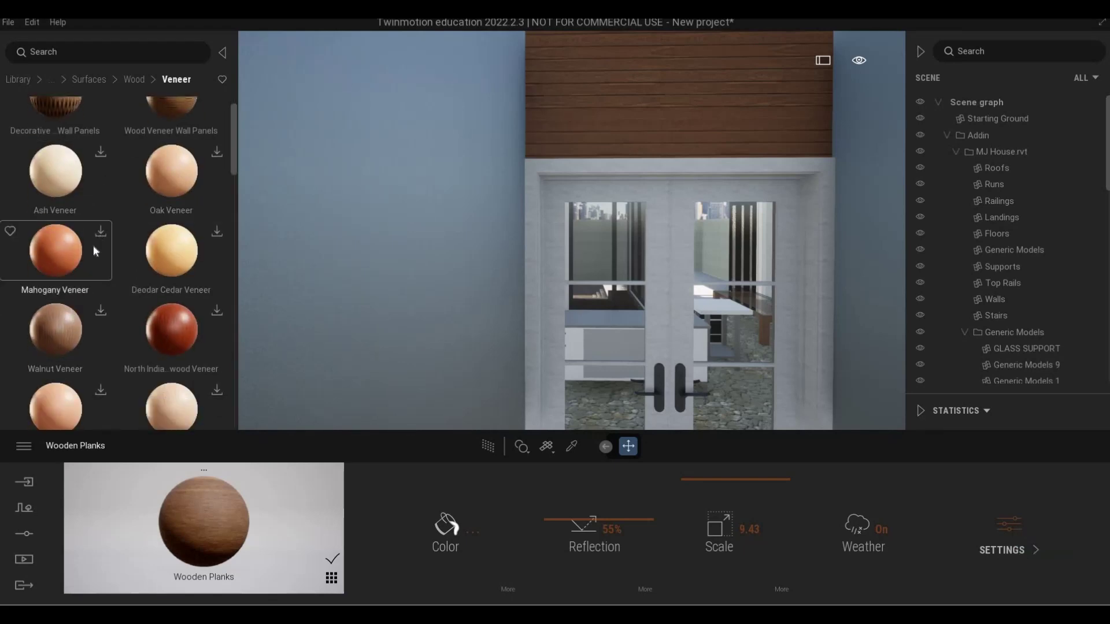
scroll(207, 285, down, 2)
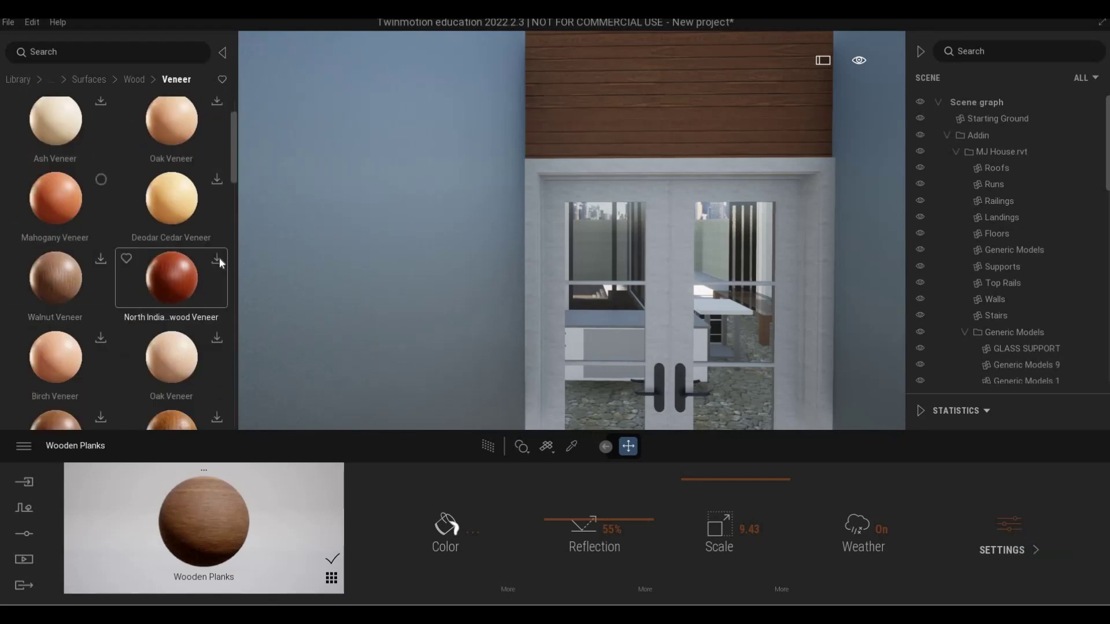
click(219, 261)
scroll(213, 260, down, 2)
scroll(87, 312, down, 4)
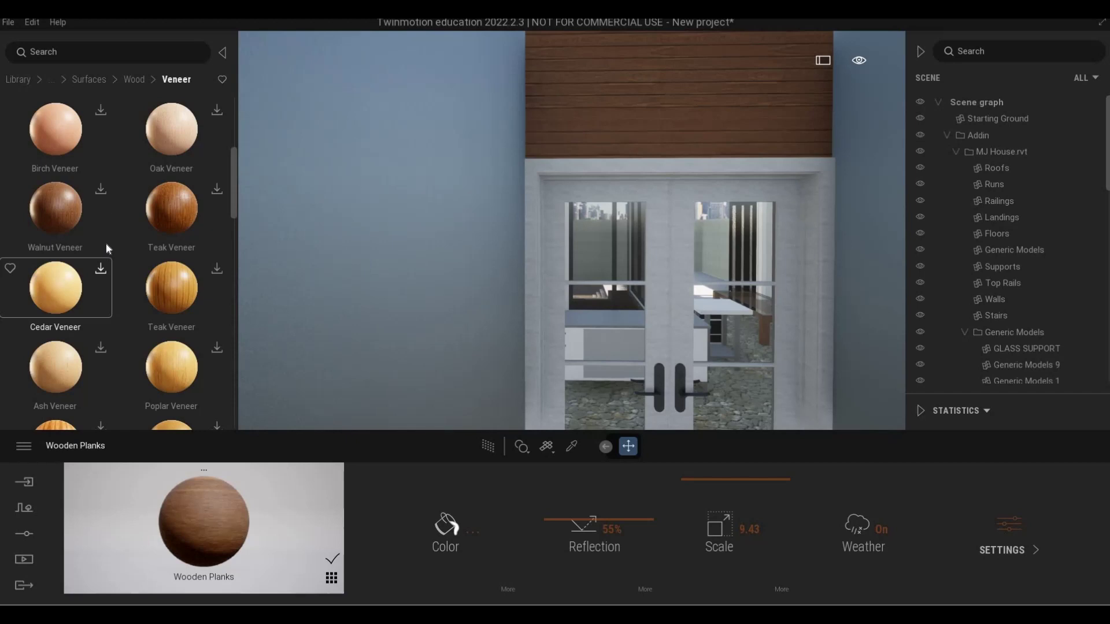
Download the Birch Veneer, look through the remaining veneers and return to the Wood surfaces
click(102, 113)
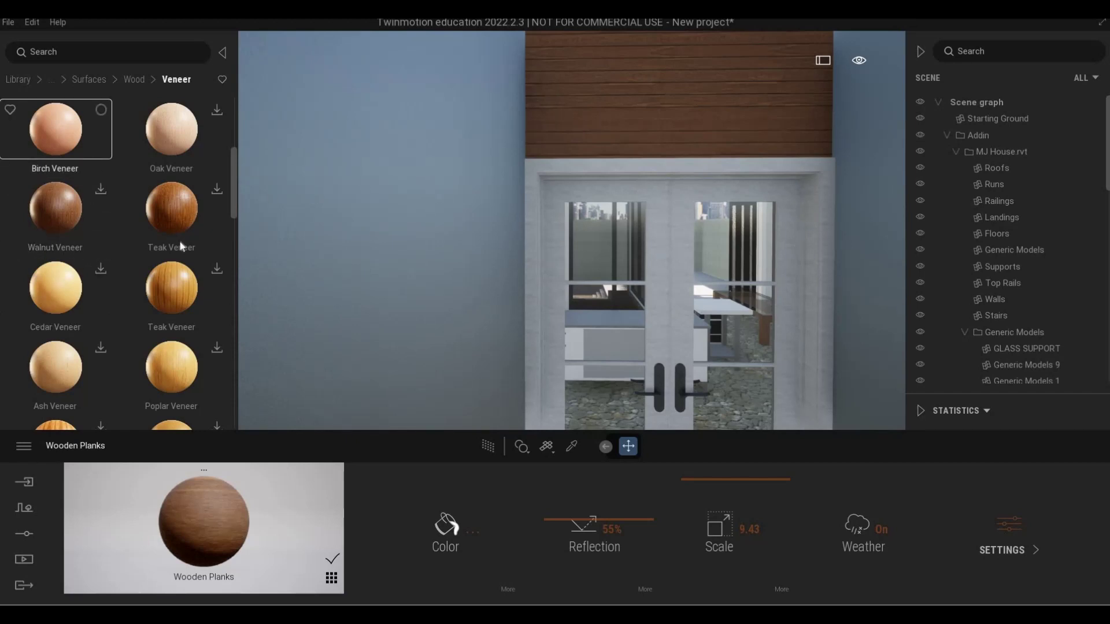
scroll(119, 267, down, 8)
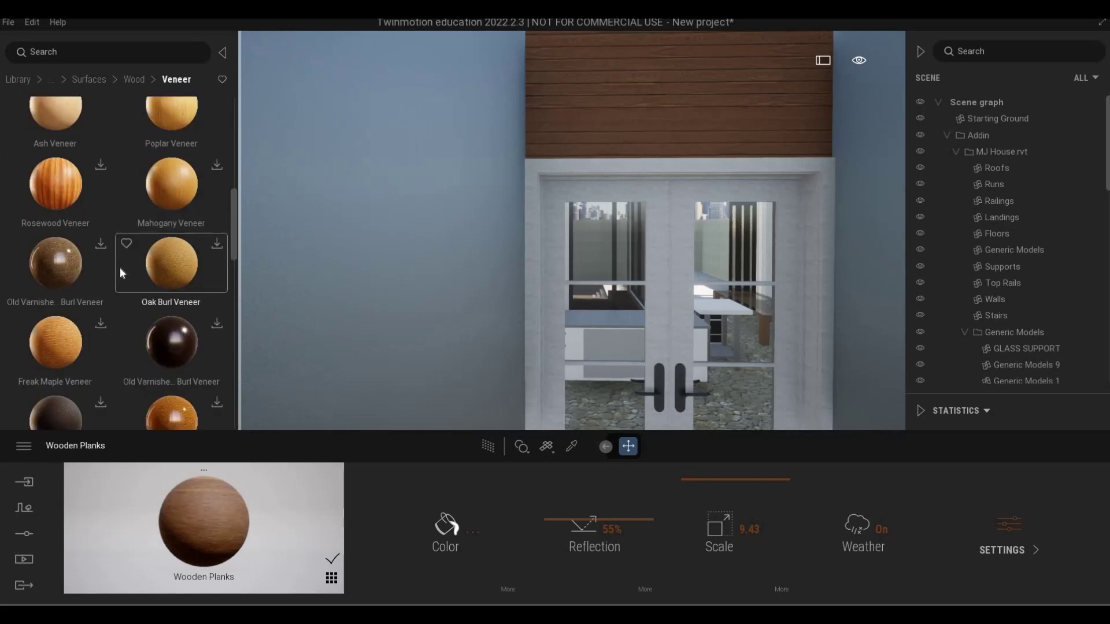
click(131, 79)
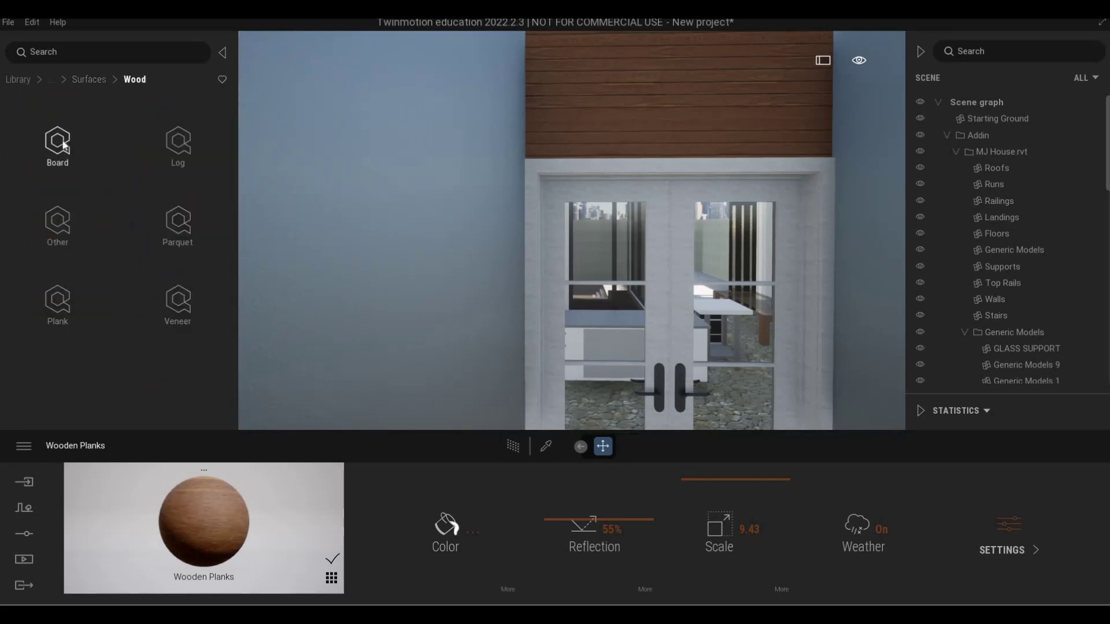
Open the Wall coverings collection of the library's own Materials and look through it down to Cork panel 01
click(18, 79)
click(55, 145)
scroll(112, 270, down, 3)
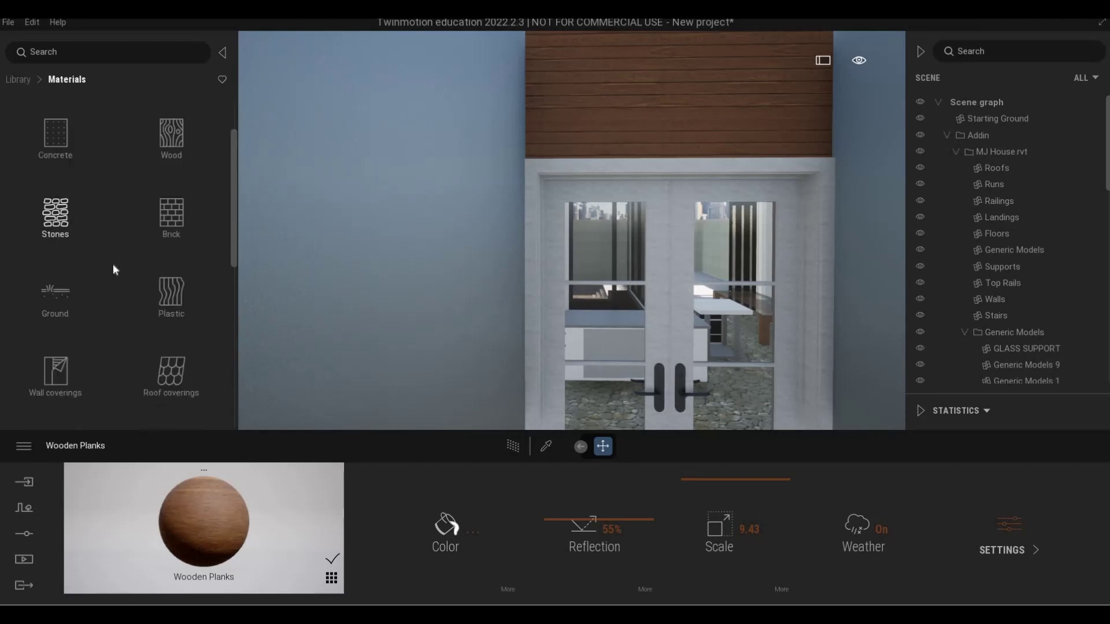
scroll(106, 263, down, 3)
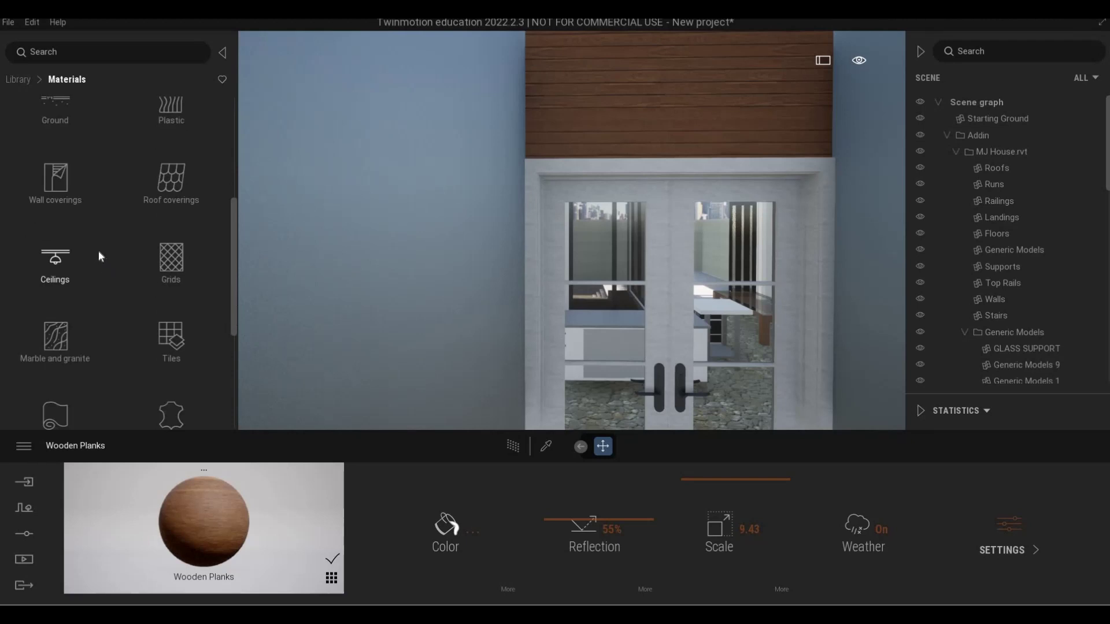
click(55, 165)
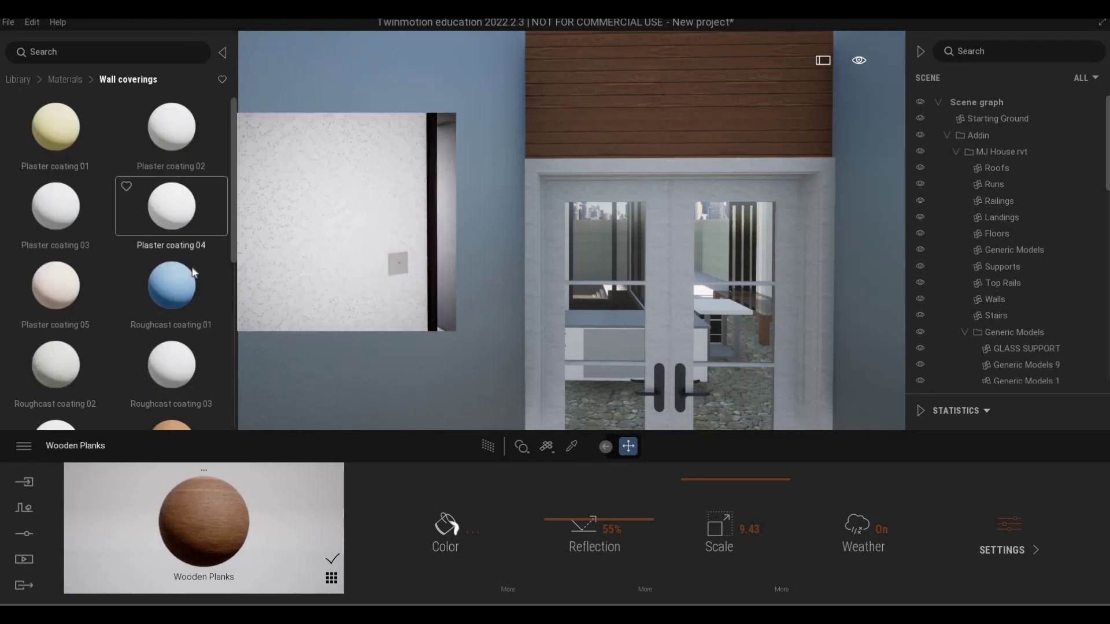
scroll(173, 231, down, 10)
scroll(97, 327, down, 4)
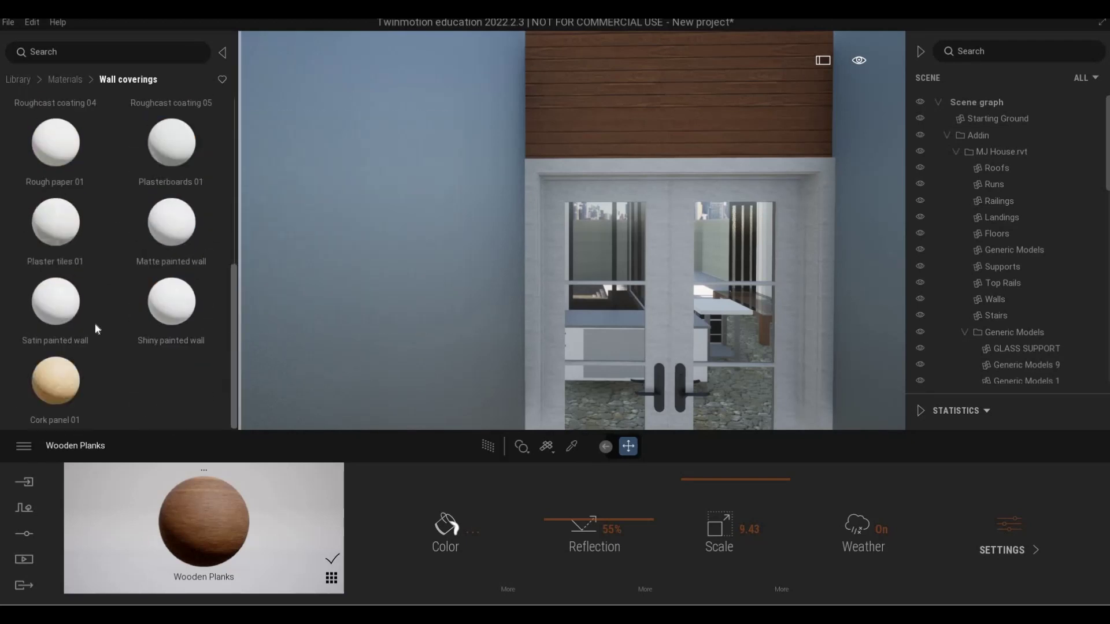
Apply Matte painted wall to the entrance double door, set its color to #303030 and turn its metalness on
mouse_move(163, 243)
mouse_move(328, 289)
mouse_down()
mouse_move(542, 300)
mouse_move(533, 296)
mouse_up()
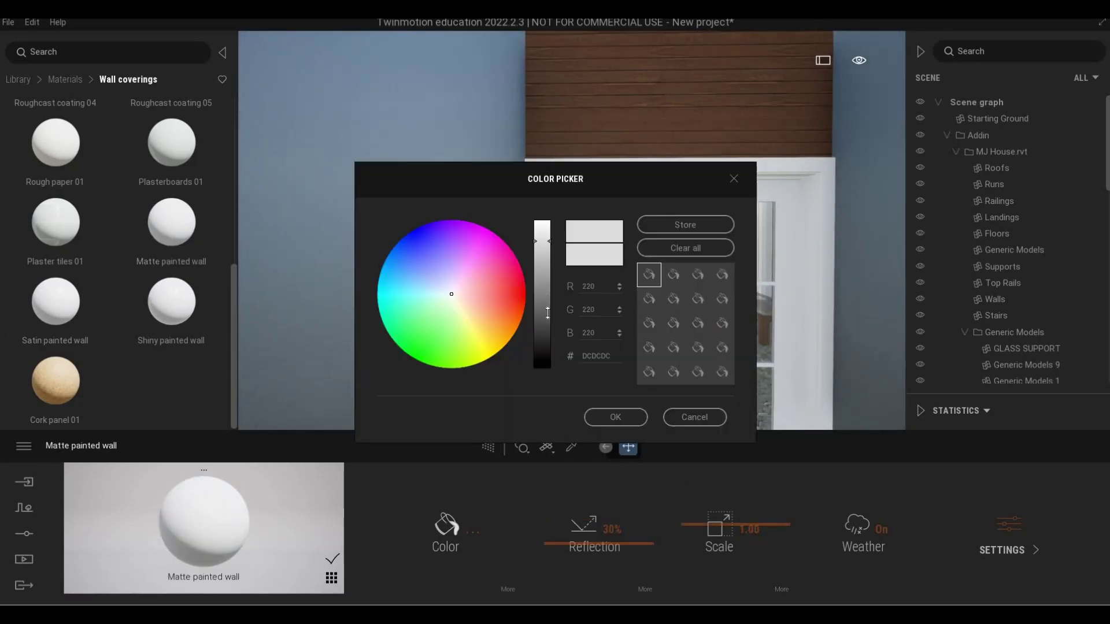
drag(548, 302, 546, 342)
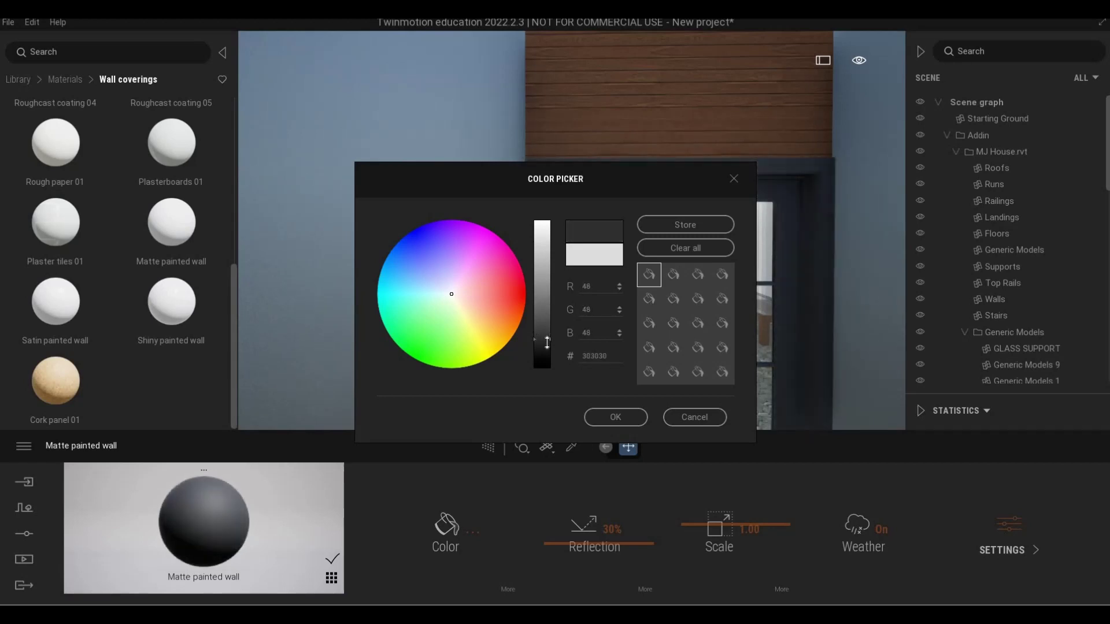
key(Return)
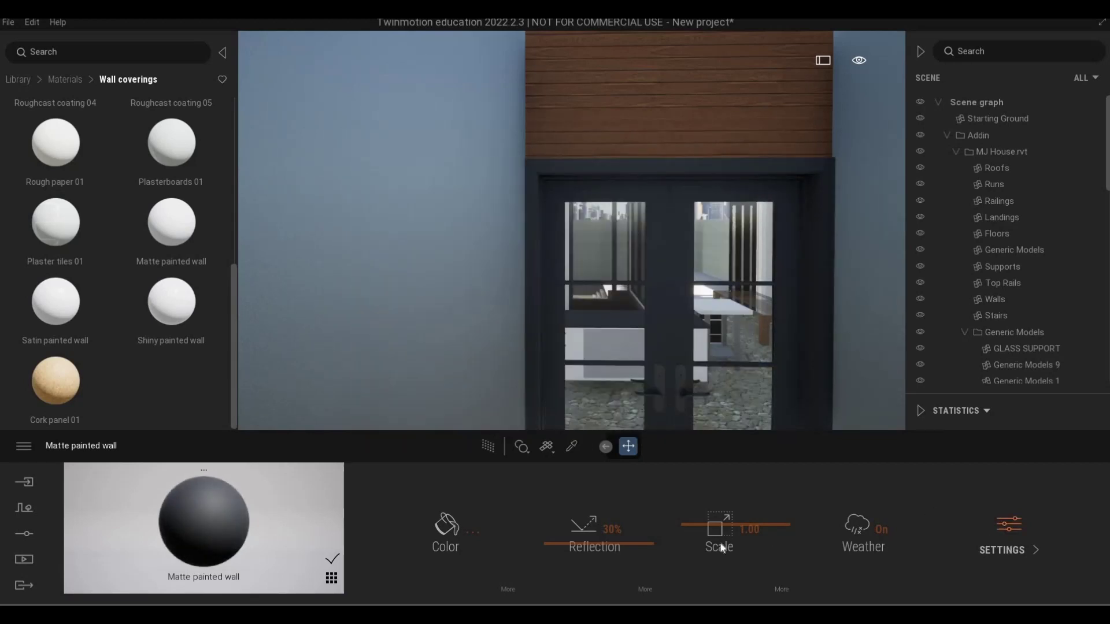
Examine the dark entrance door from a distance and up close, together with the front facade around it
key(s)
key(s)
key(s)
key(s)
key(s)
key(s)
key(s)
key(s)
key(s)
key(s)
key(s)
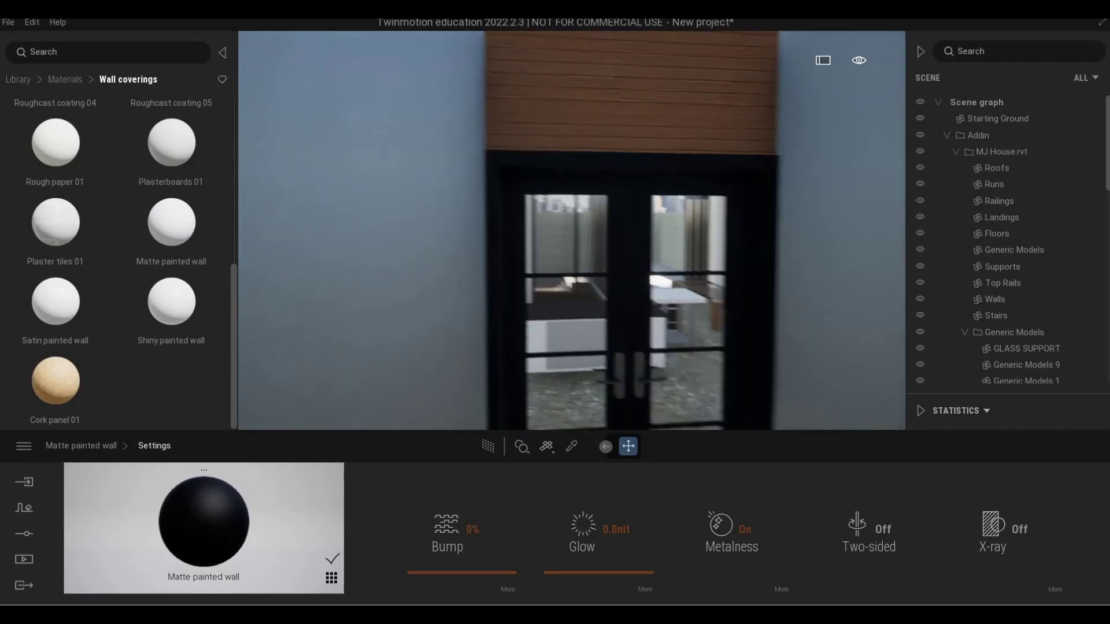
key(d)
key(d)
key(d)
key(d)
key(d)
key(d)
key(d)
key(a)
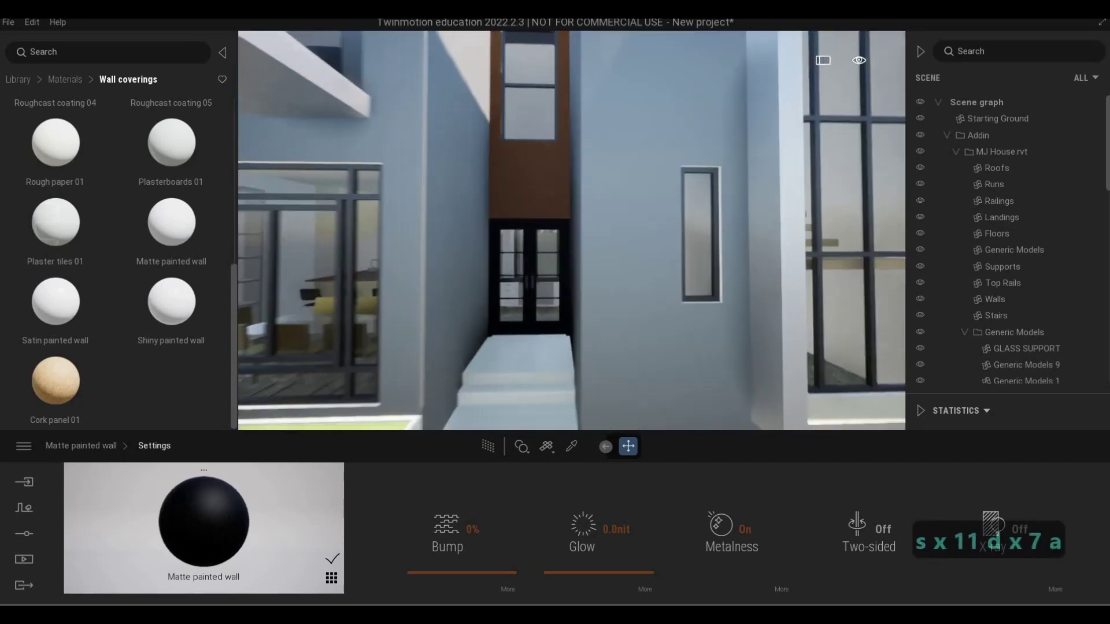
key(F1)
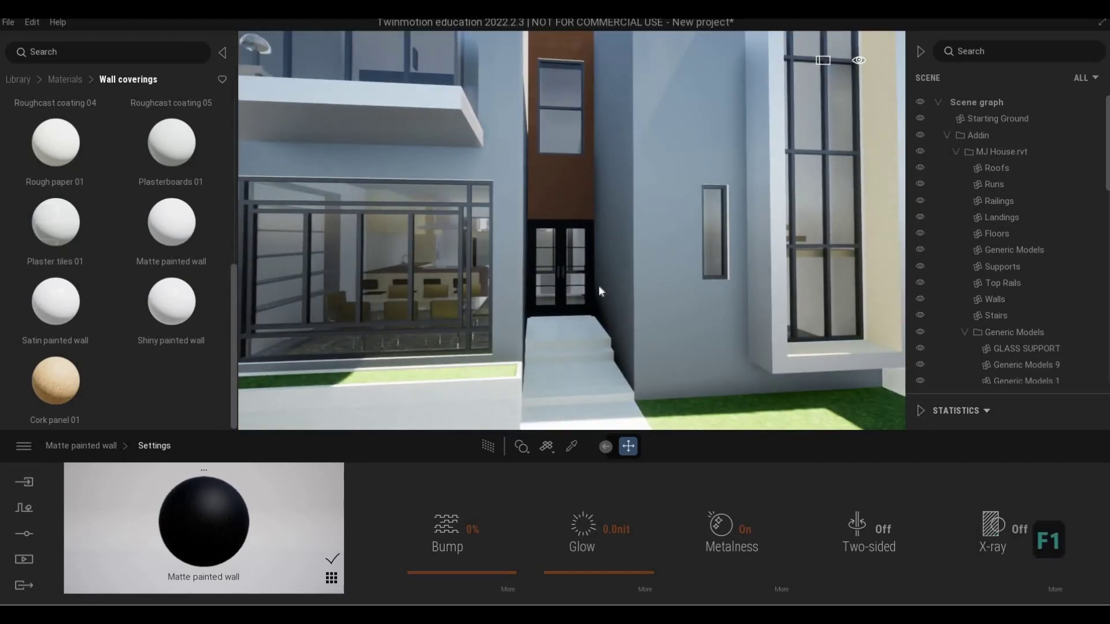
key(a)
key(w)
key(a)
key(w)
key(a)
key(w)
key(e)
key(w)
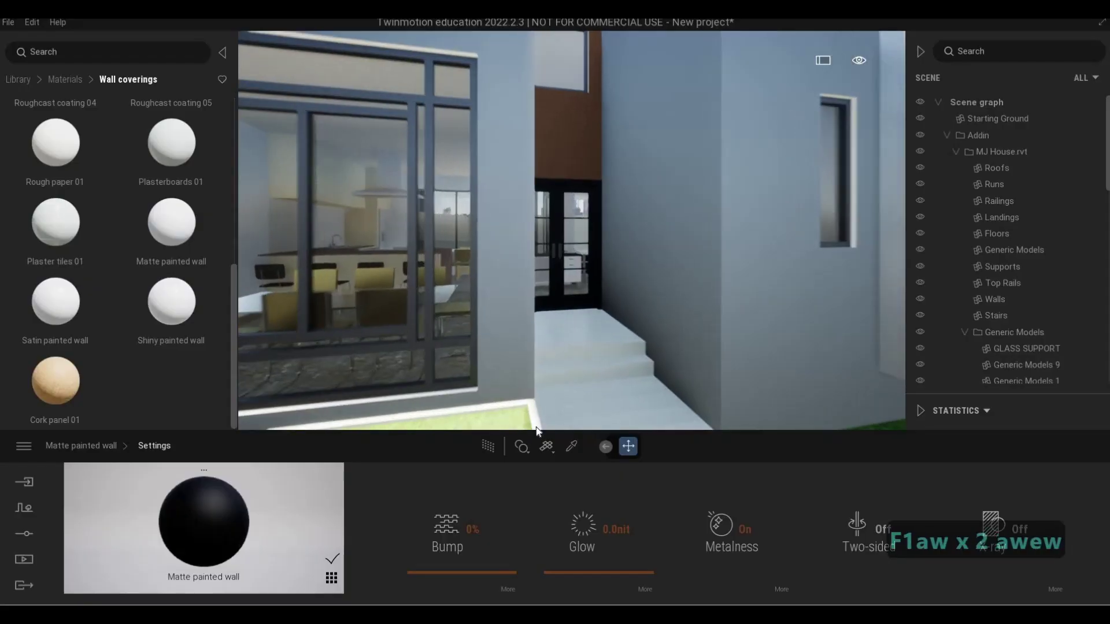
key(d)
key(s)
Lighten the Matte painted wall material of the entrance door to color #474747
click(573, 447)
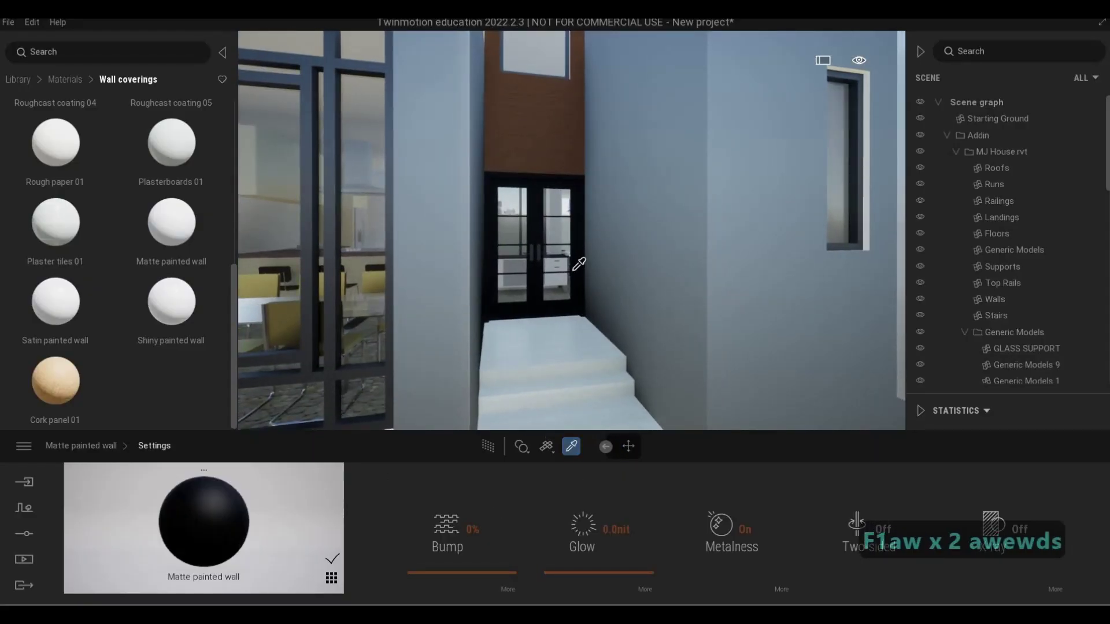
click(81, 445)
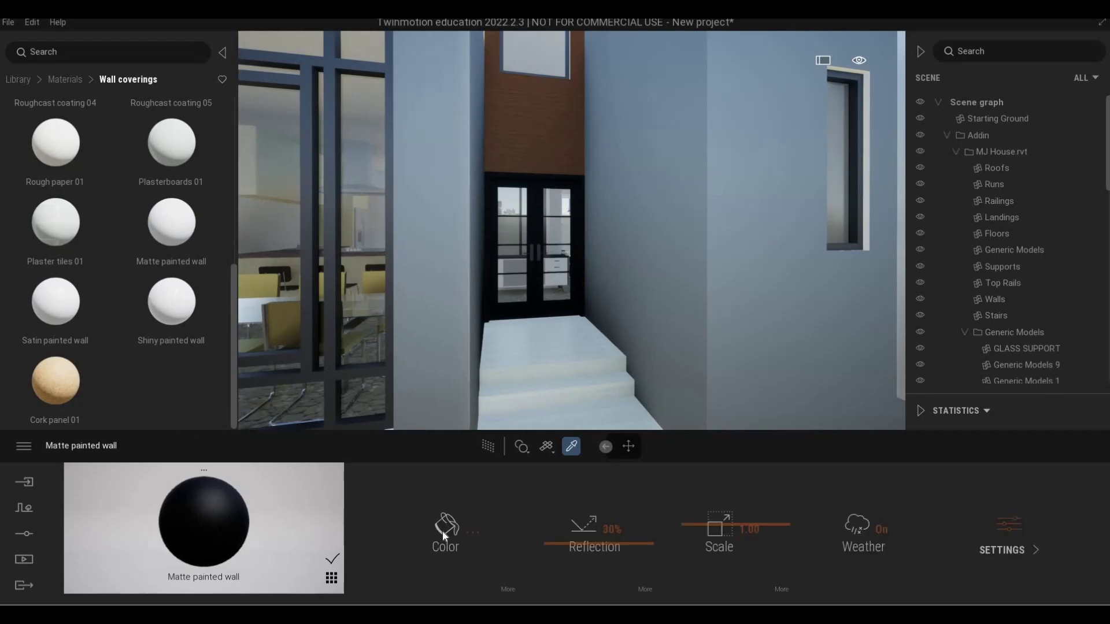
drag(540, 345, 540, 324)
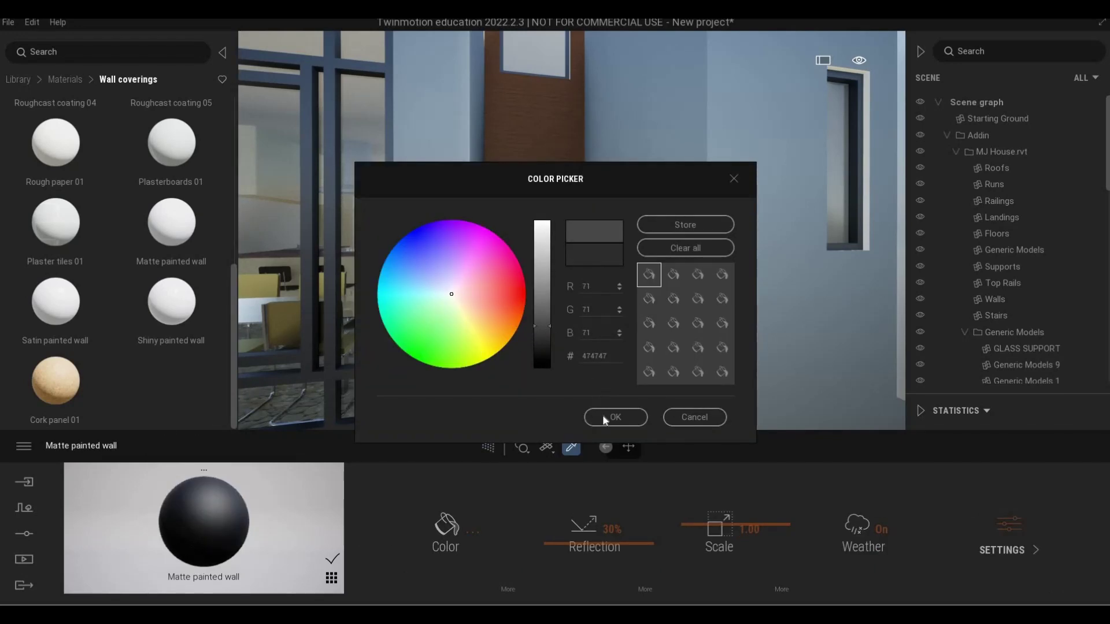
click(615, 417)
Sample the Aluminum frame of the narrow window beside the entrance and set its color to #4A4A4A
key(s)
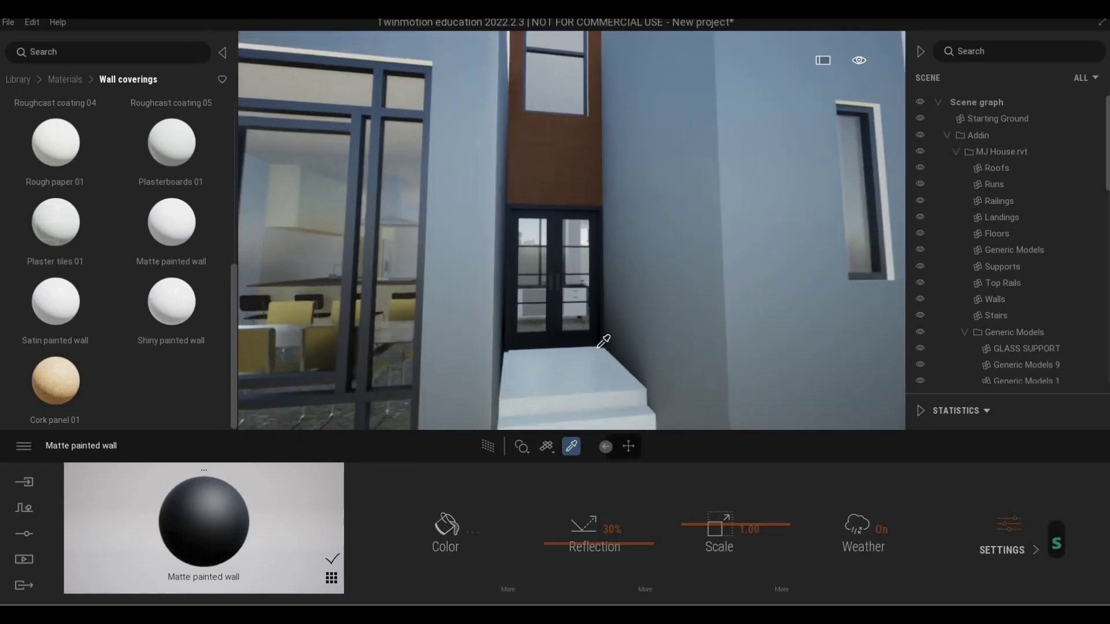
key(d)
key(s)
key(d)
click(728, 270)
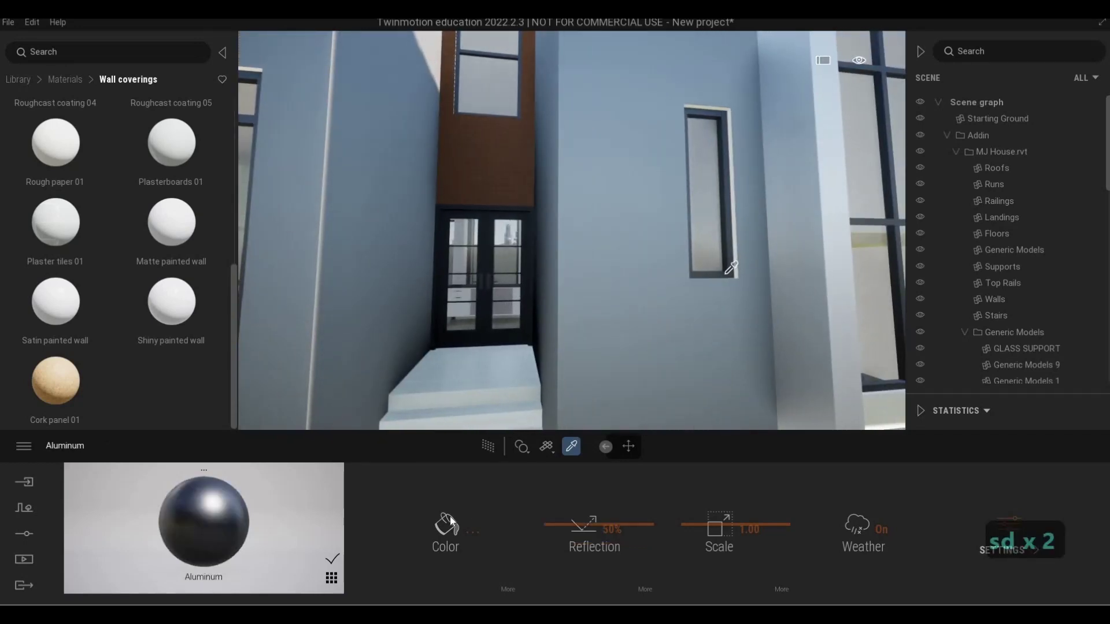
click(445, 529)
drag(543, 320, 543, 315)
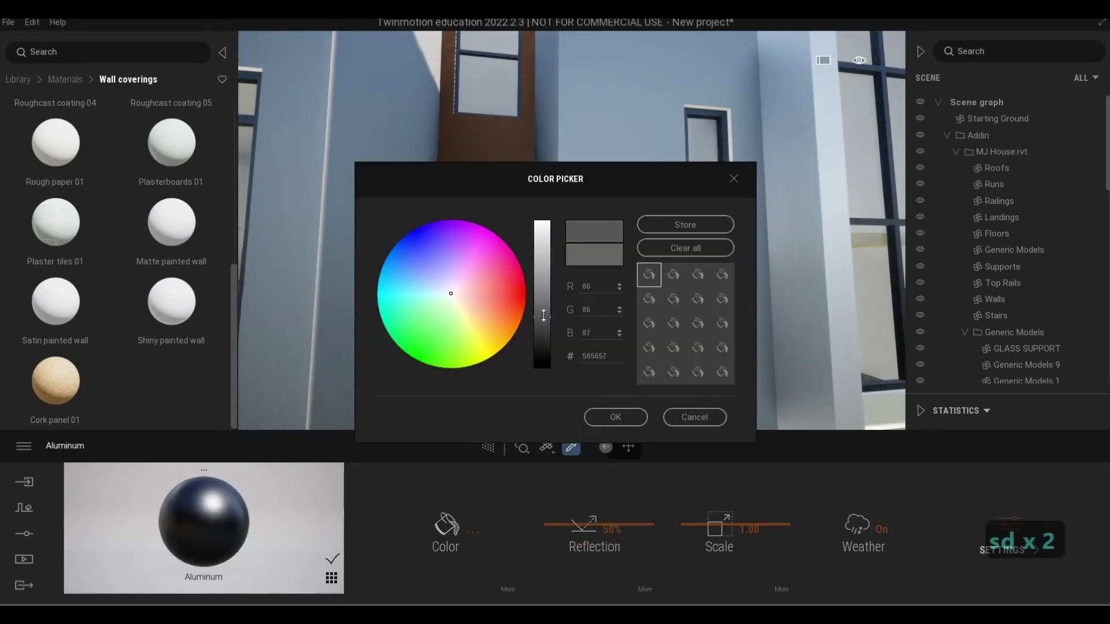
click(615, 417)
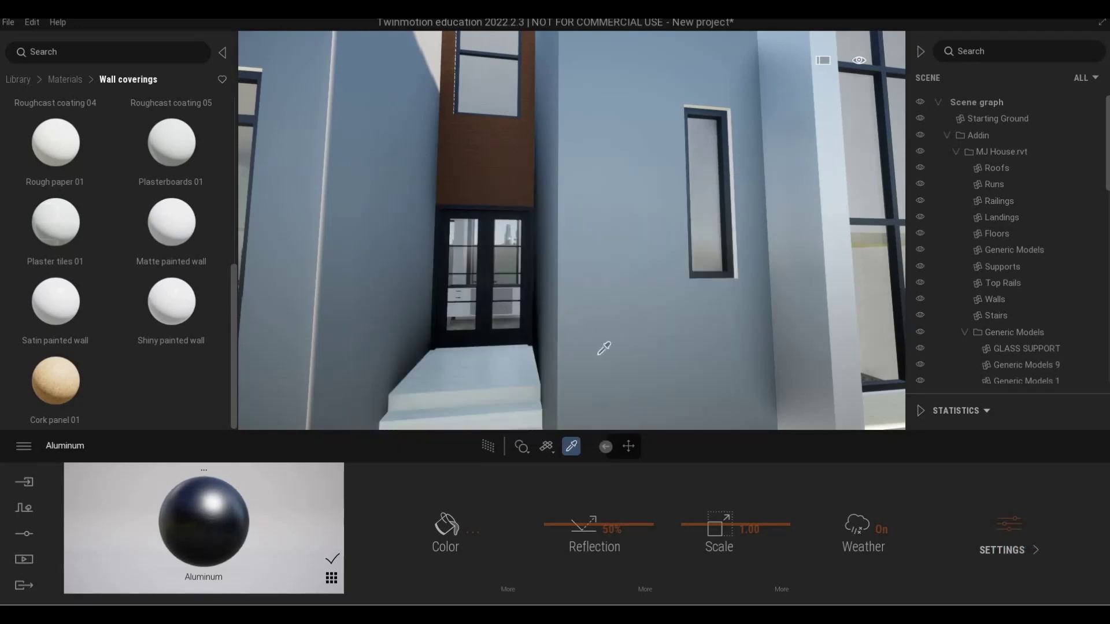
click(537, 328)
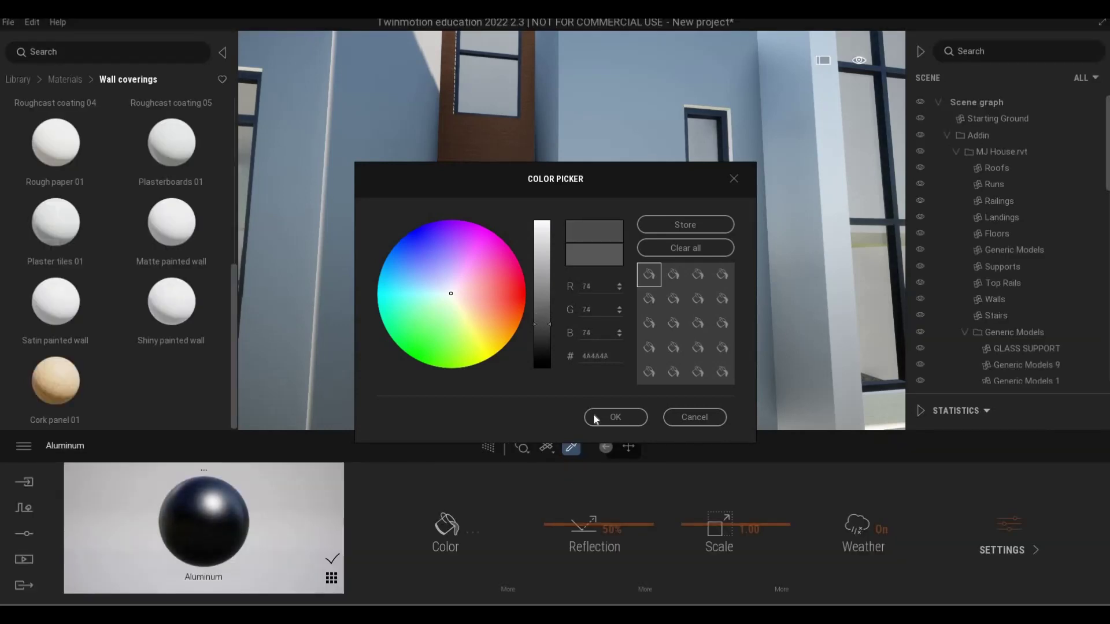
click(615, 417)
Examine the front facade from a distance, checking the dark window frames and the entrance door
key(s)
key(a)
key(s)
mouse_move(559, 409)
right_down()
mouse_move(616, 409)
mouse_move(538, 409)
right_up()
key(d)
key(a)
key(a)
key(a)
key(a)
key(a)
key(a)
key(a)
key(a)
key(a)
key(a)
key(a)
key(s)
key(d)
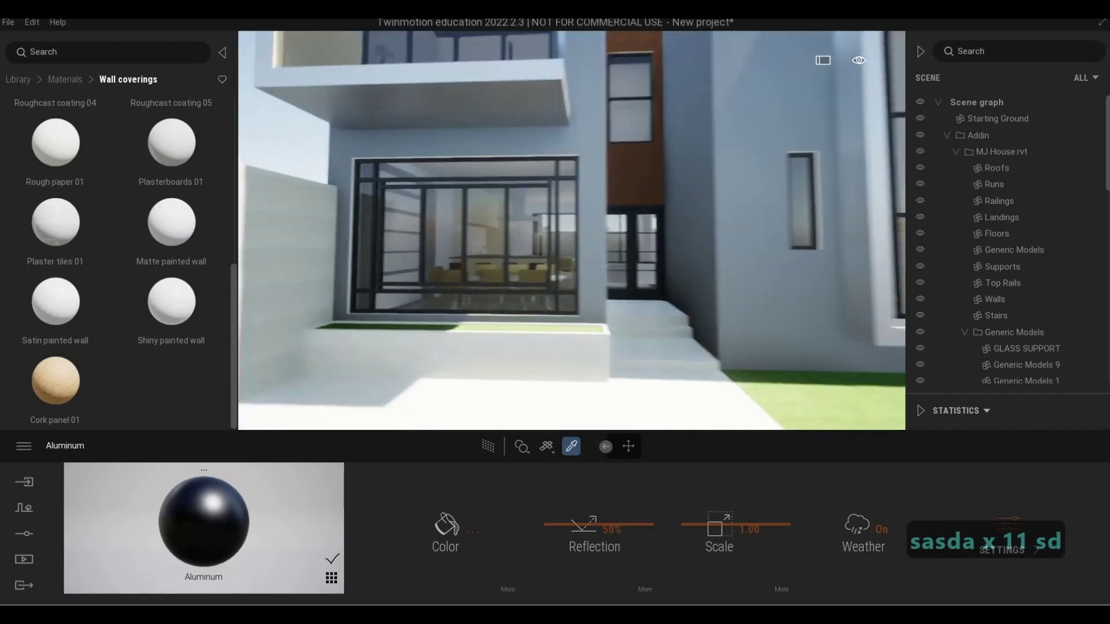
key(q)
key(q)
key(w)
key(a)
key(w)
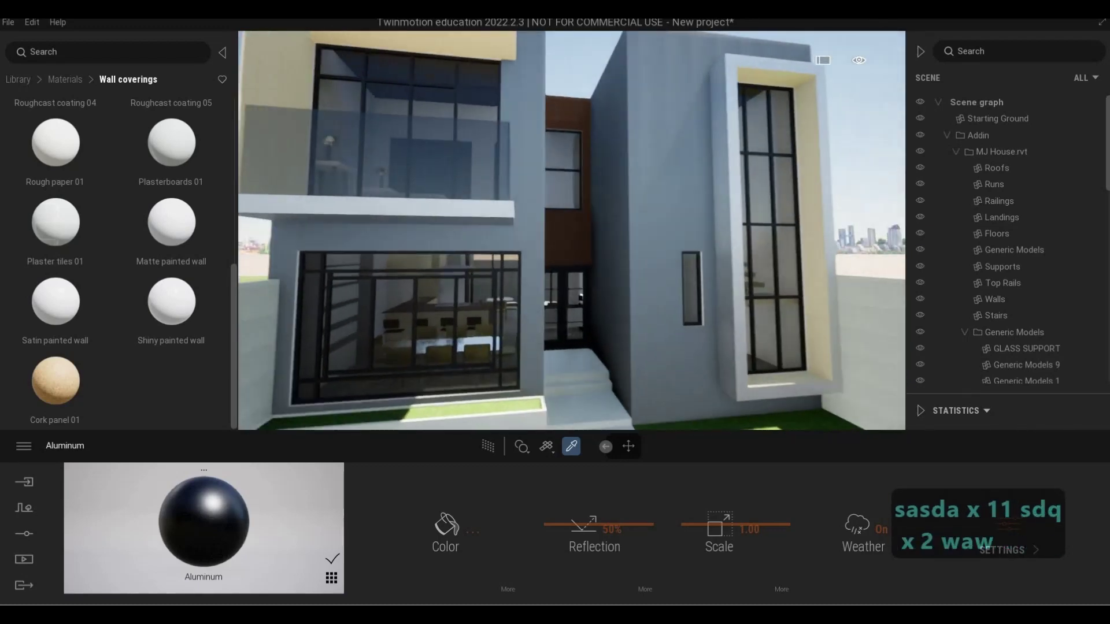
Examine the upper-floor balcony with its glass railing, window frames and surrounding walls from different angles
key(q)
key(q)
key(q)
key(q)
key(q)
key(a)
key(s)
key(s)
key(s)
key(s)
key(s)
key(s)
key(s)
key(s)
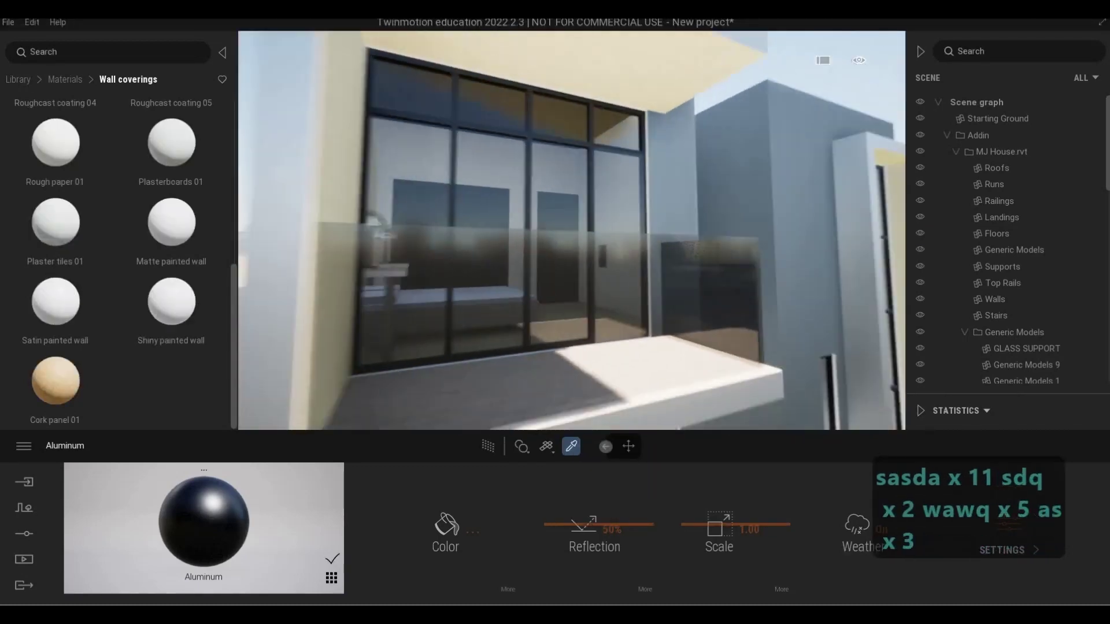
key(d)
key(a)
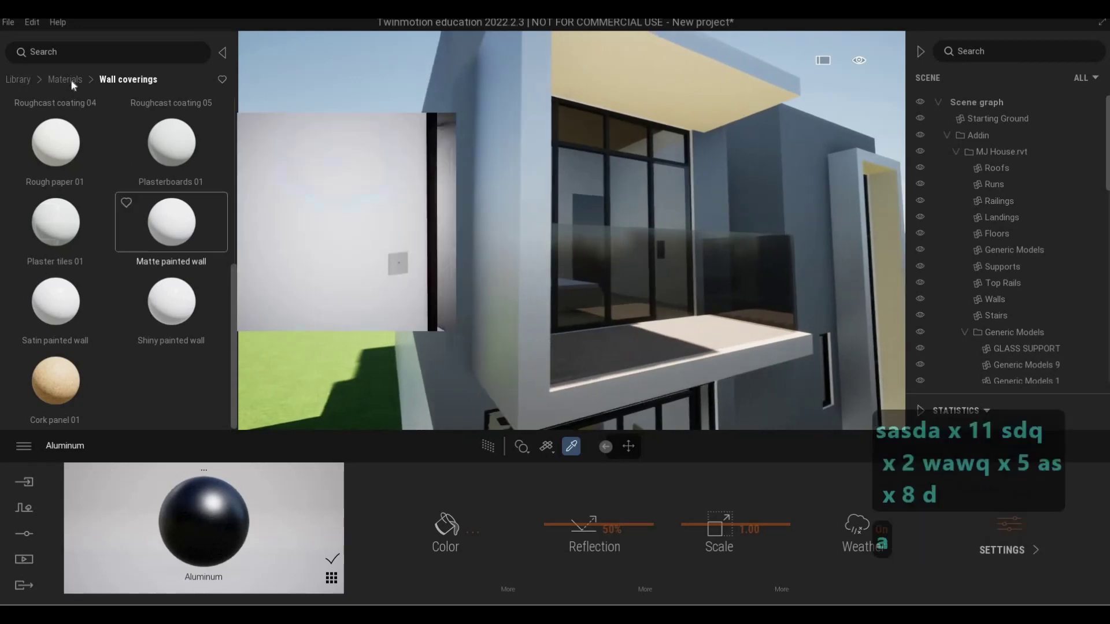
Apply Aluminium panels 150x150 from the Metal materials to the house's side wall next to the balcony
click(72, 81)
click(173, 144)
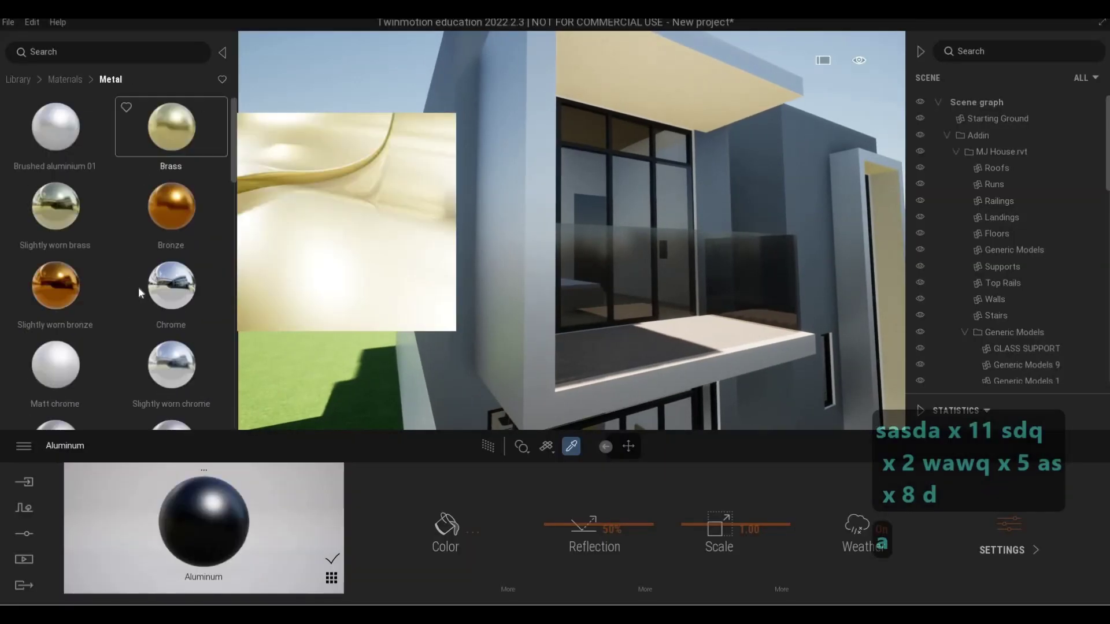
scroll(141, 328, down, 3)
scroll(134, 325, down, 6)
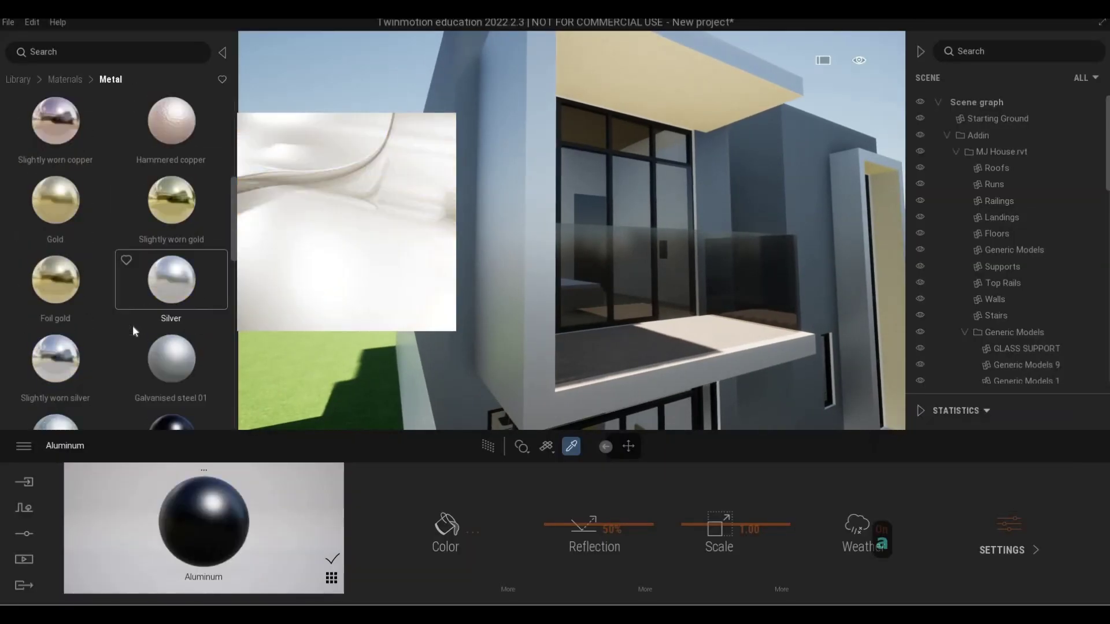
key(a)
key(a)
key(a)
key(a)
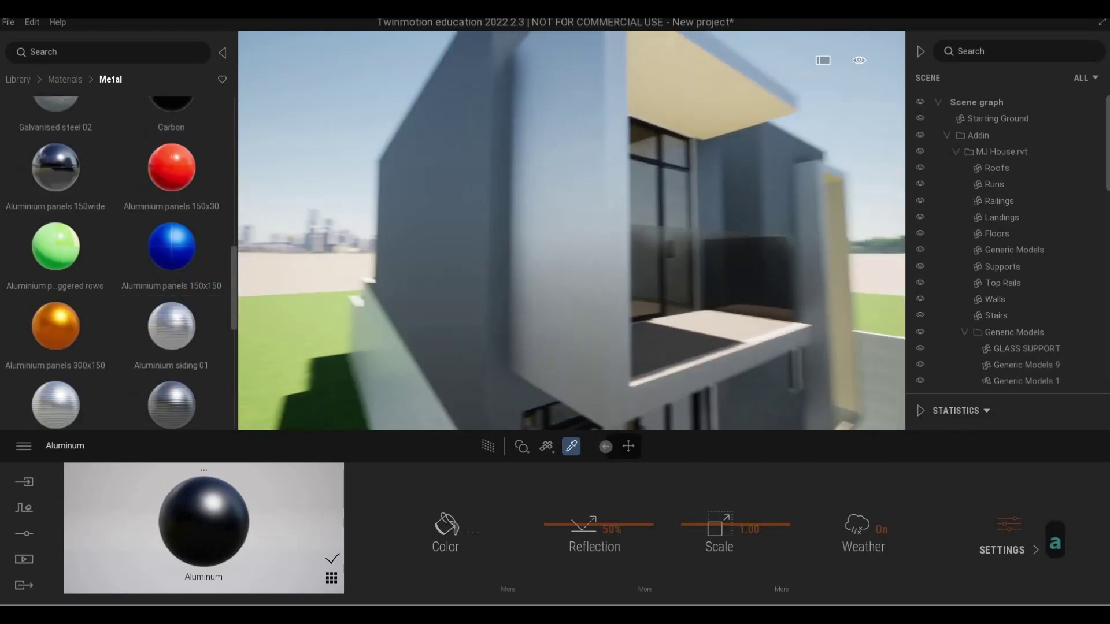
key(w)
drag(173, 263, 497, 280)
Set the scale of the Aluminium panels 150x150 material on the side wall to 3.13
drag(558, 415, 558, 416)
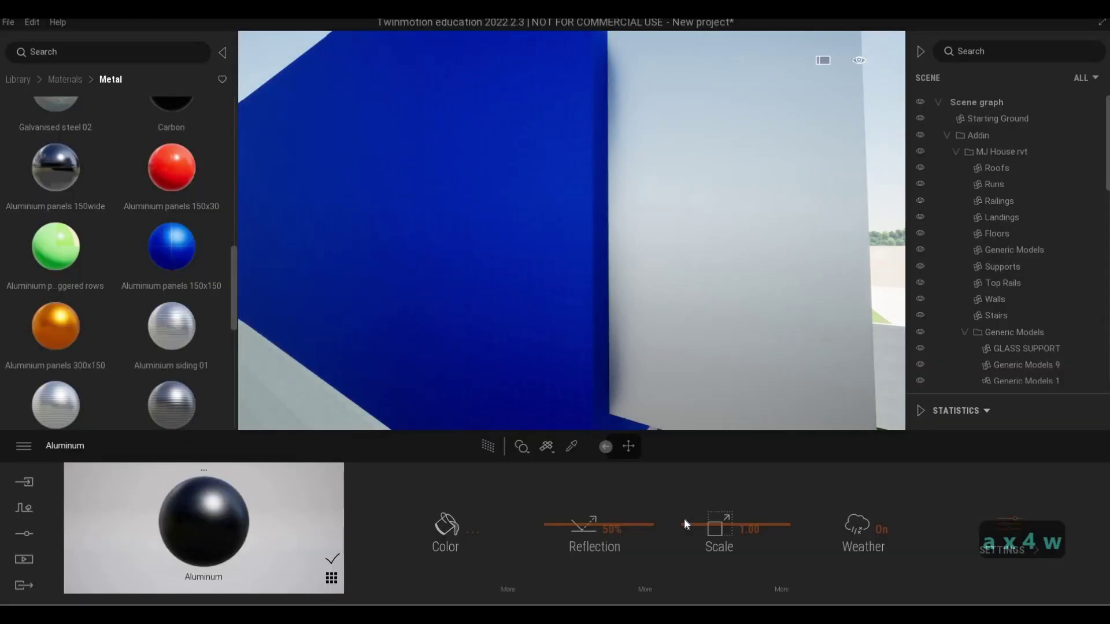
drag(681, 459, 686, 480)
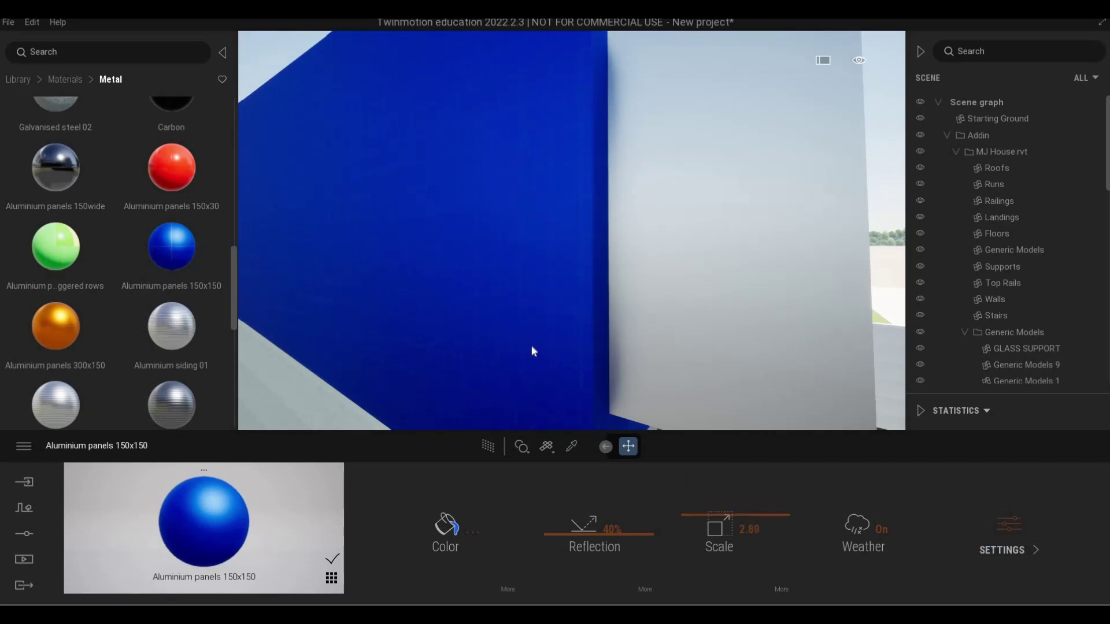
key(s)
key(d)
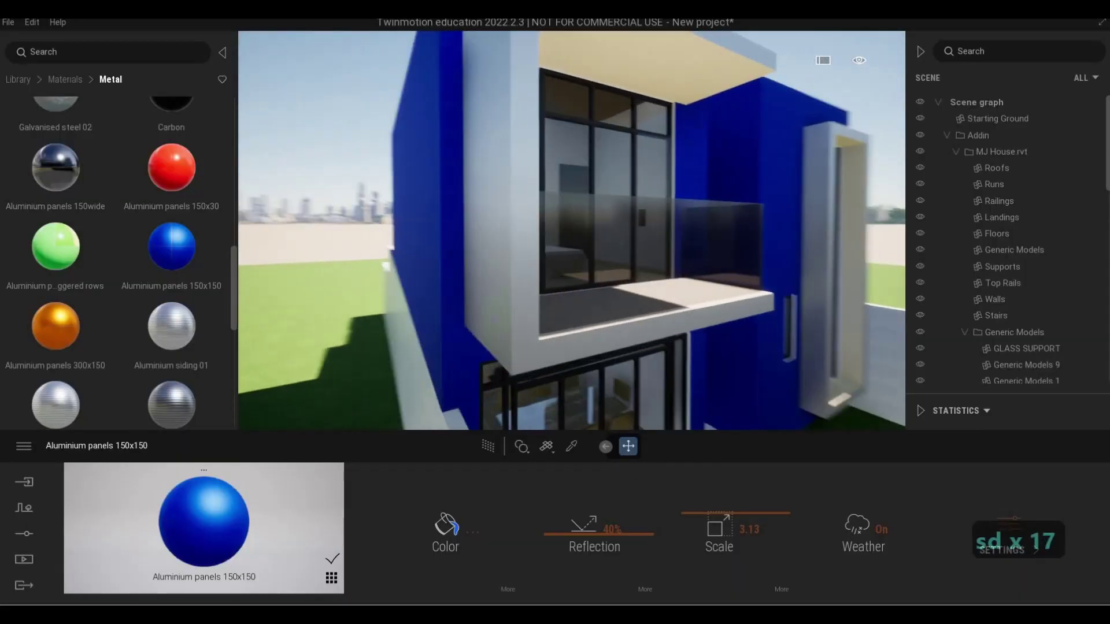
Set the scale of the Aluminium panels 150x150 material on the house walls to 4.43
key(a)
key(w)
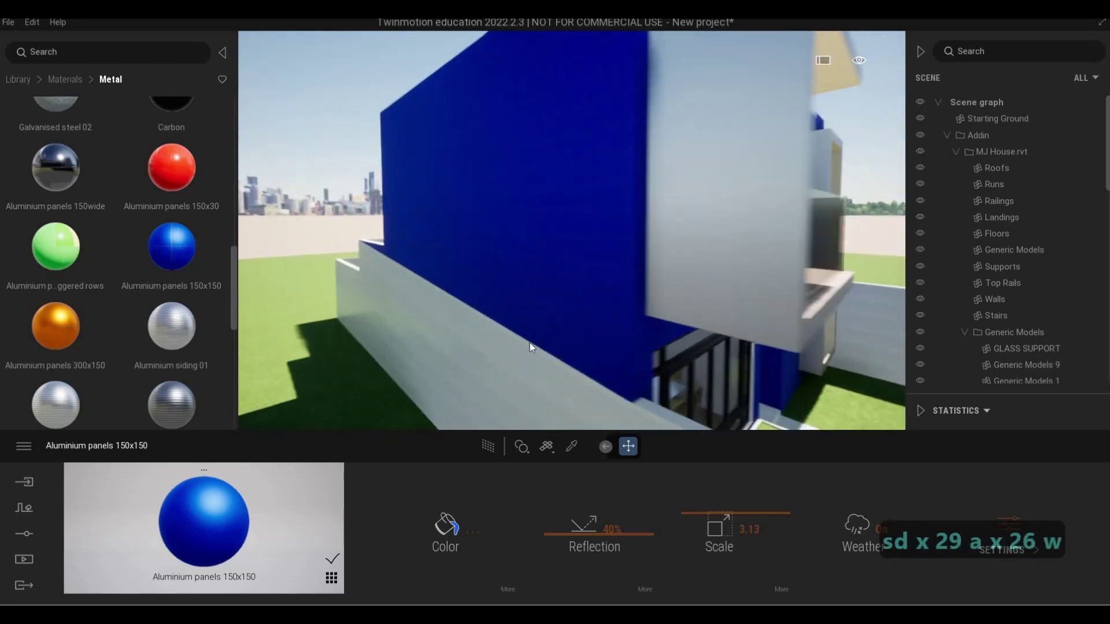
key(e)
key(d)
key(s)
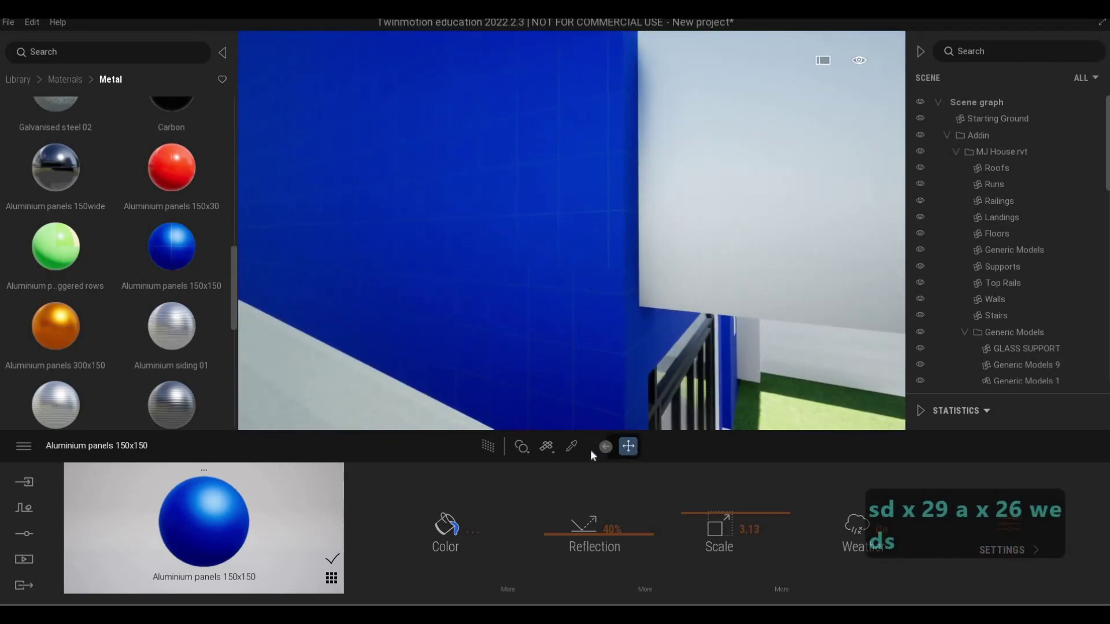
key(d)
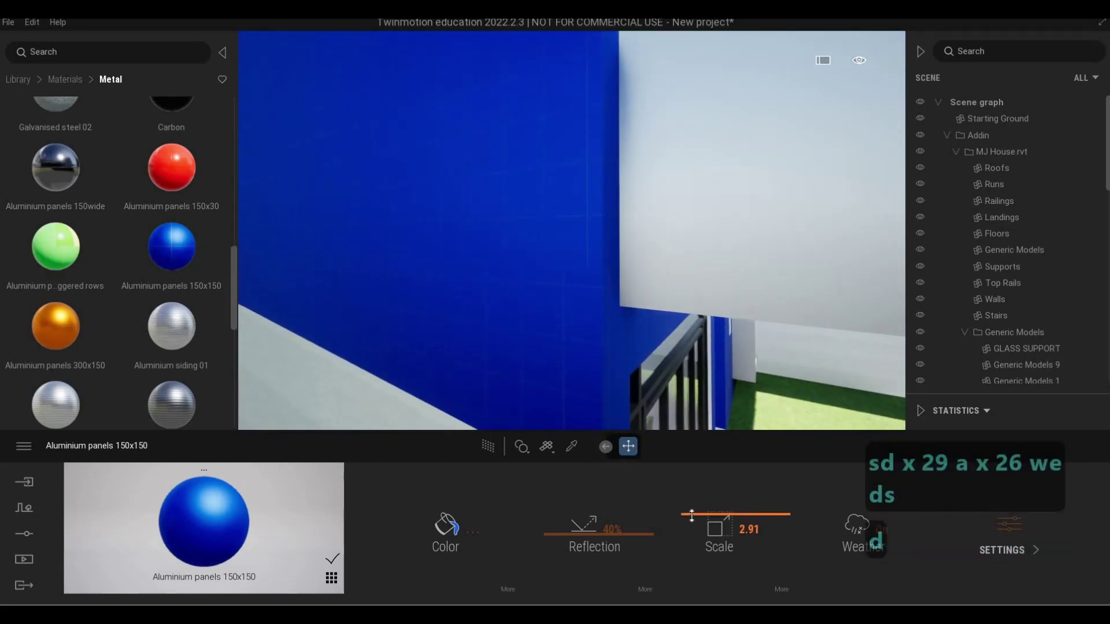
key(d)
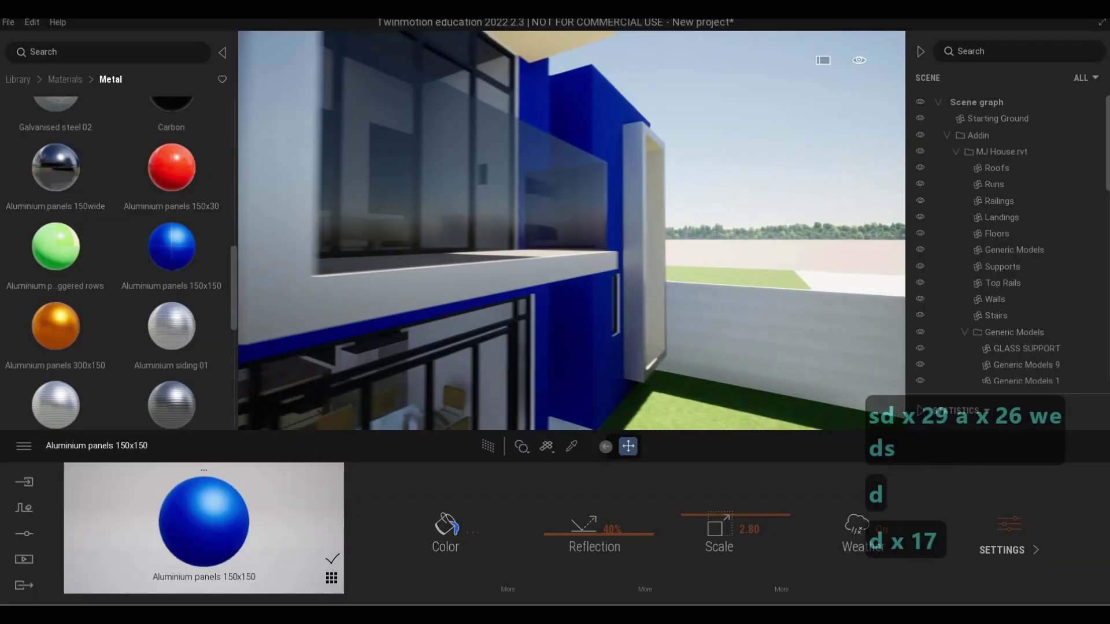
key(w)
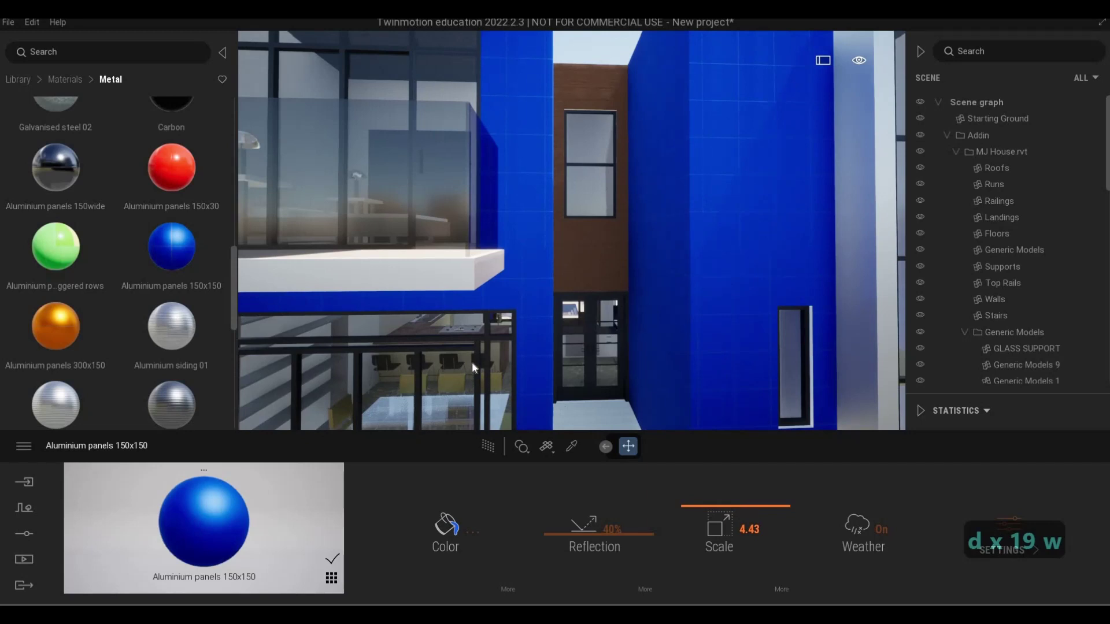
Set the colour of the Aluminium panels 150x150 material to light grey B9BBB8
click(444, 526)
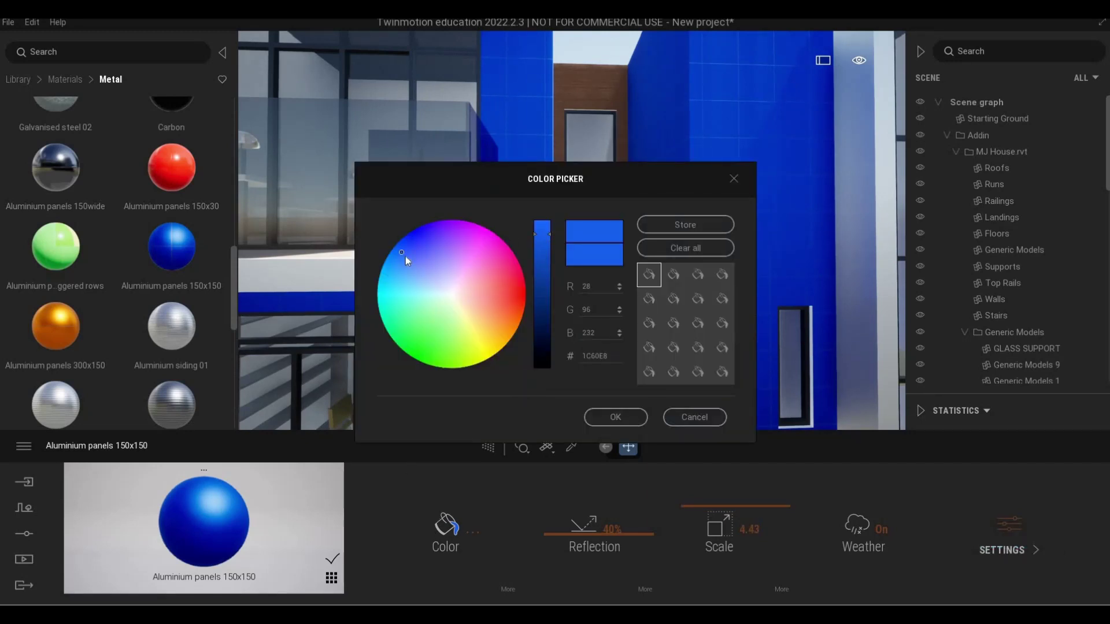
mouse_move(405, 257)
mouse_down()
mouse_move(469, 301)
mouse_move(451, 296)
mouse_up()
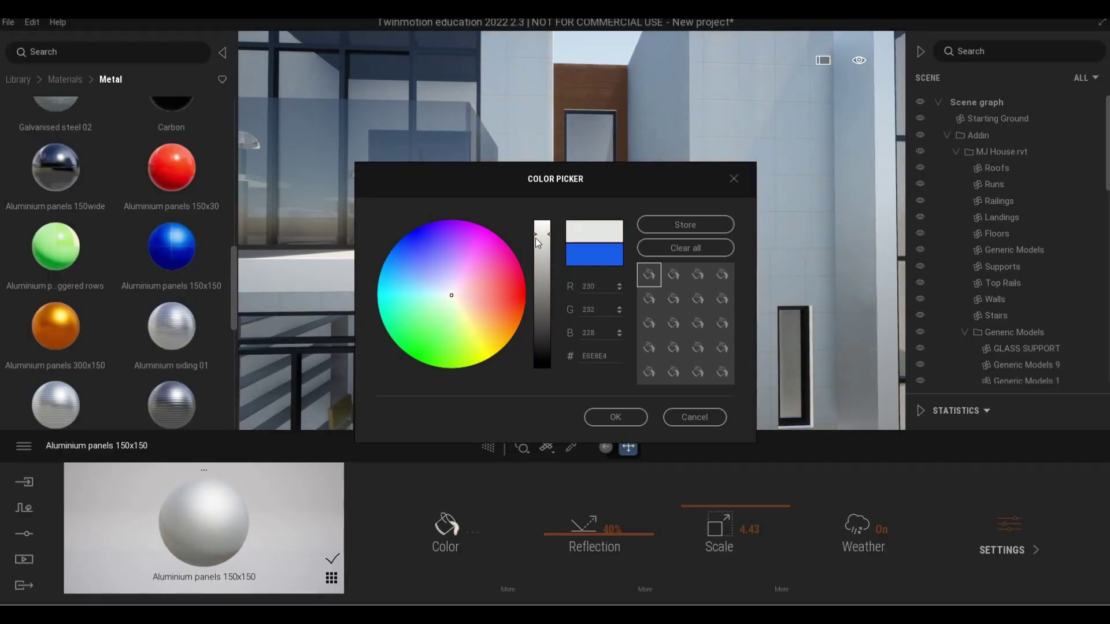
drag(537, 240, 537, 256)
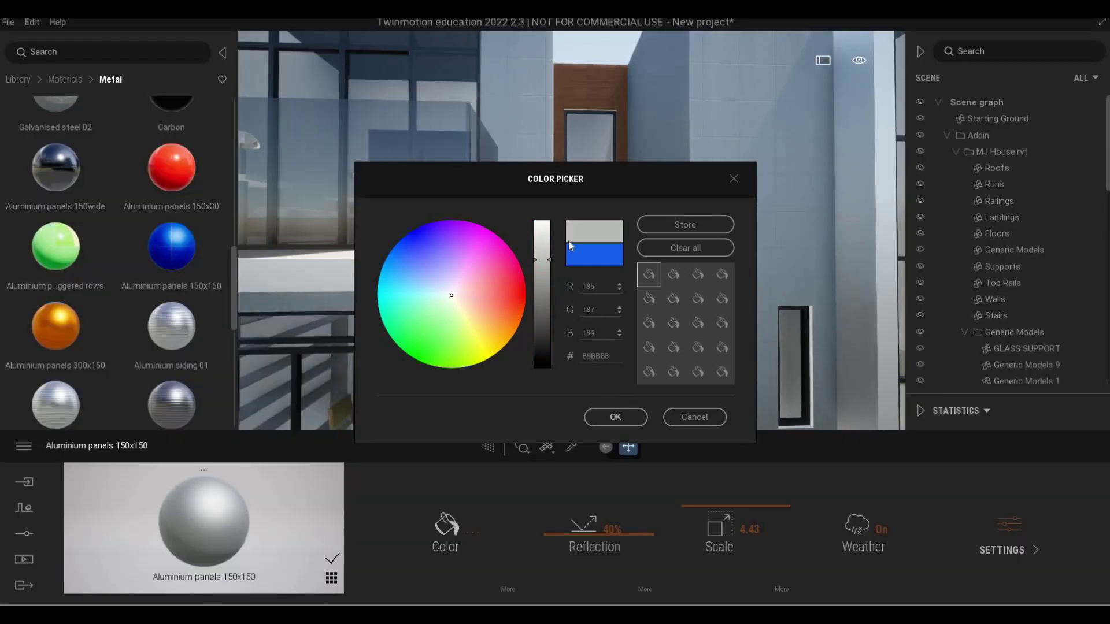
click(615, 417)
Set the reflection of the grey aluminium panel material to 60%, checking the walls beside the entrance up close
right_drag(647, 364, 696, 362)
key(d)
key(w)
key(w)
key(w)
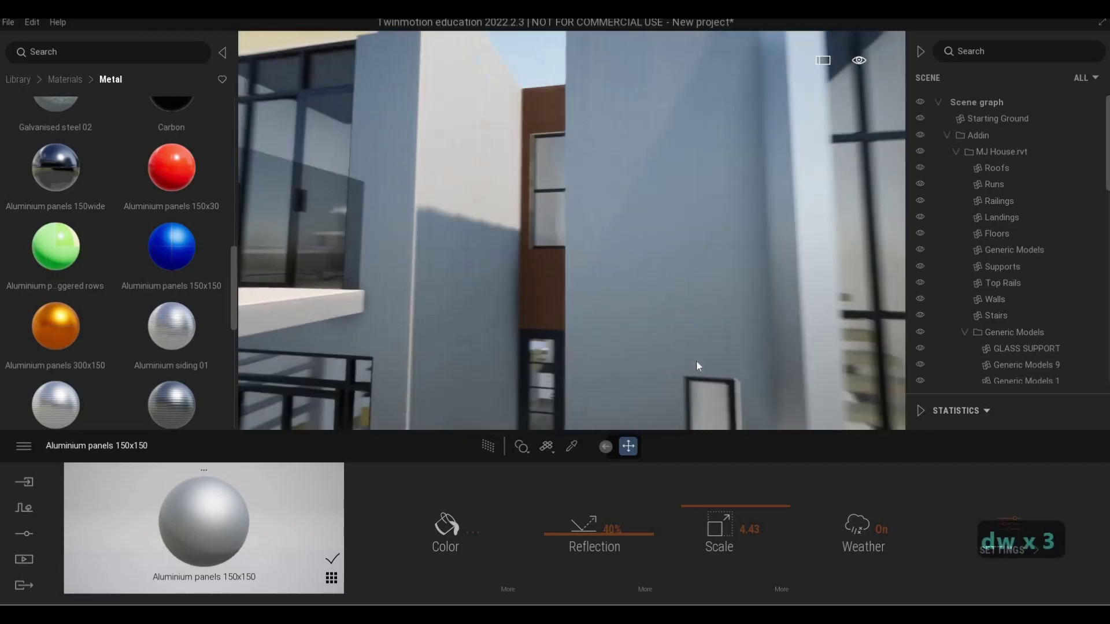
key(w)
drag(562, 518, 562, 499)
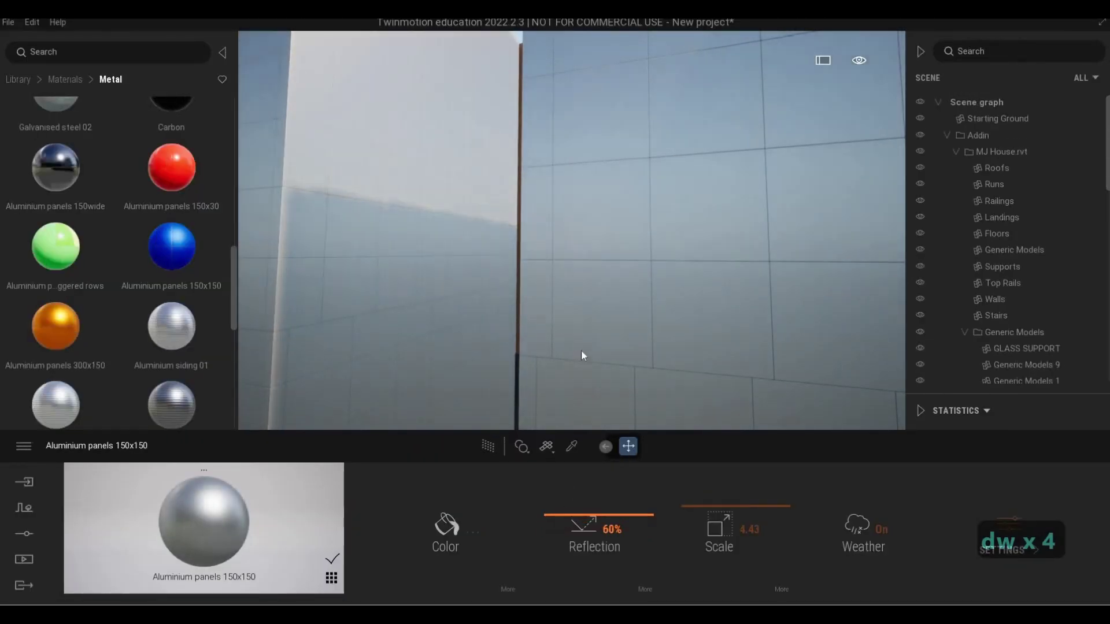
Apply Chestnut 01 A from the Wood materials to the balcony's inner side wall and ceiling, and set its scale to 4.86
key(s)
key(a)
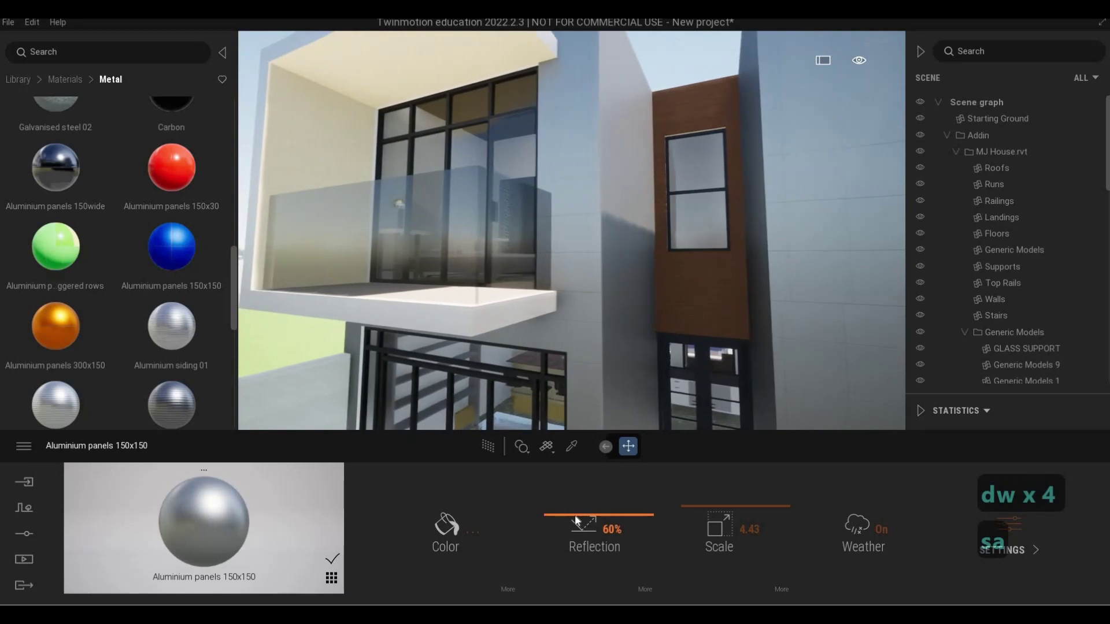
key(a)
key(s)
key(q)
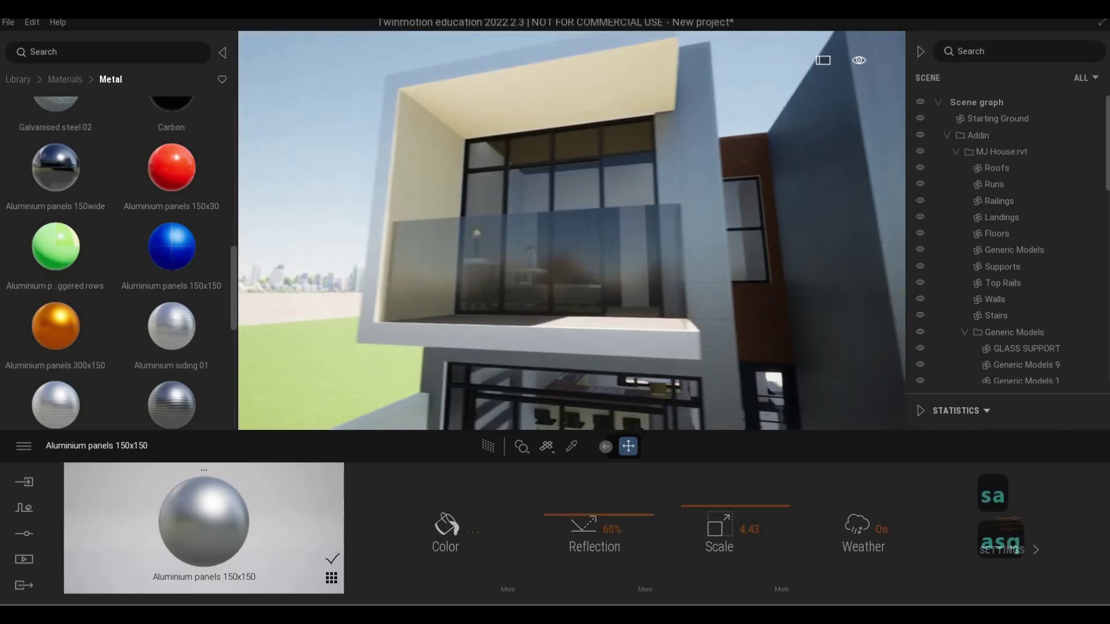
key(w)
key(w)
key(q)
key(d)
key(w)
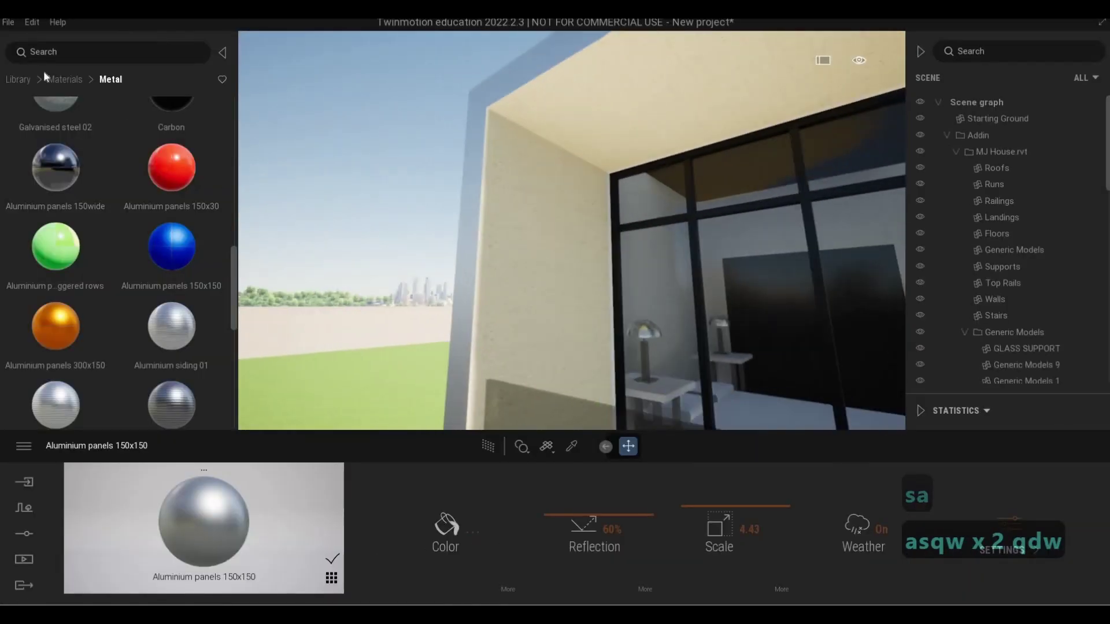
click(64, 79)
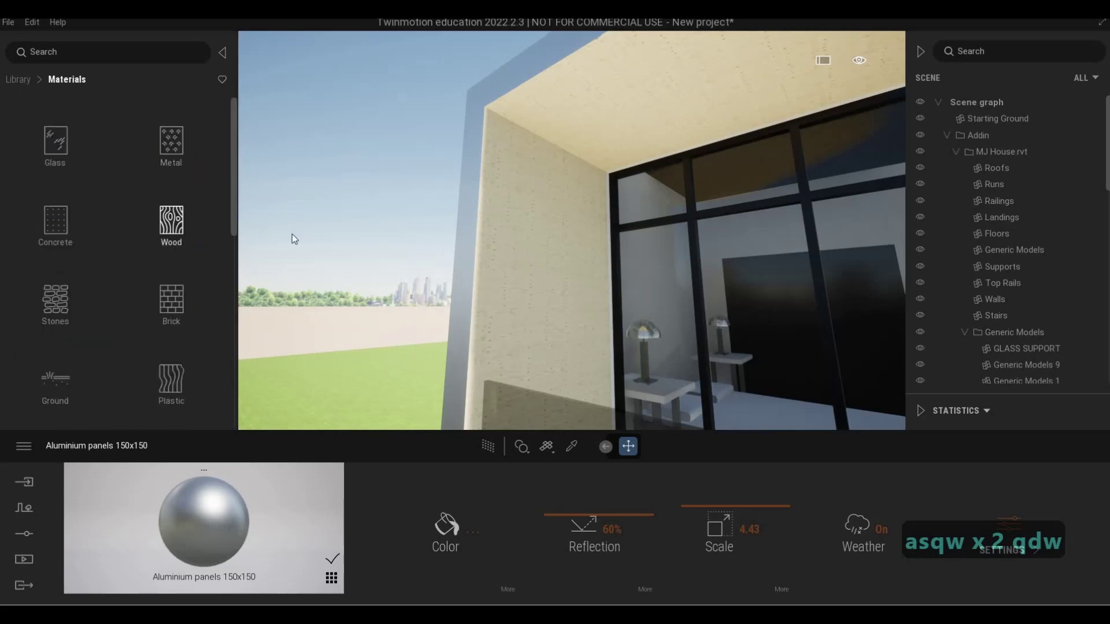
click(171, 222)
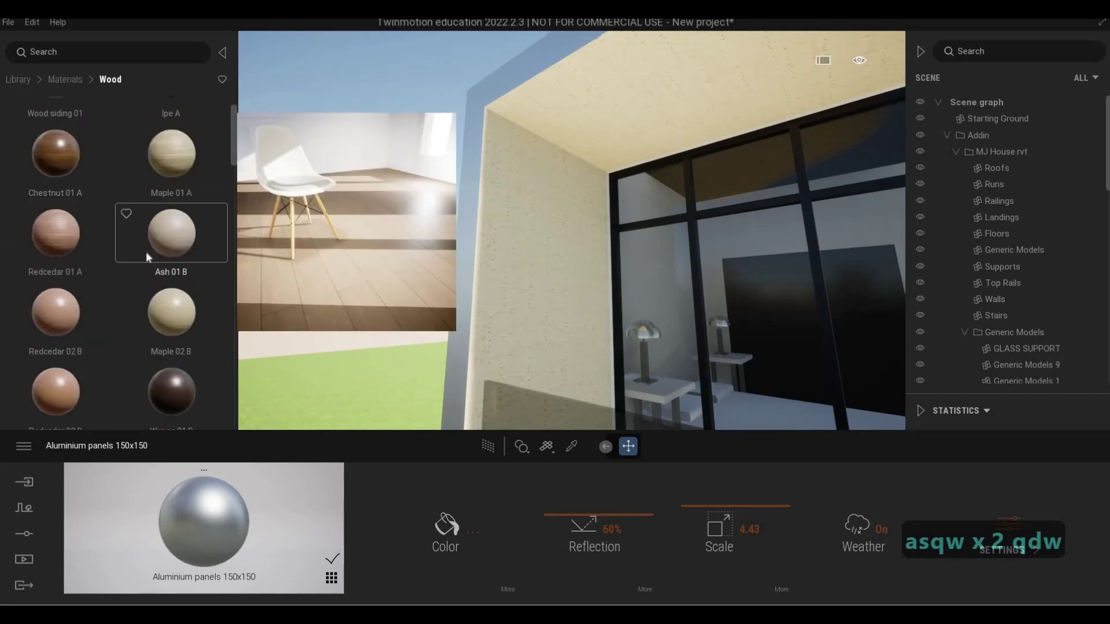
scroll(145, 251, up, 1)
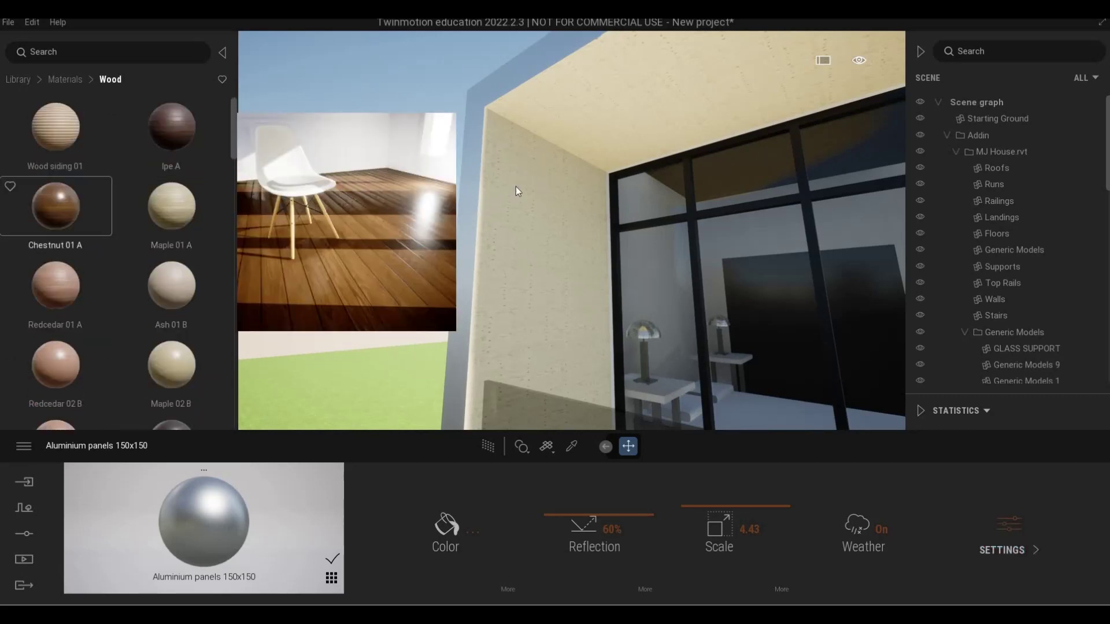
drag(516, 186, 515, 186)
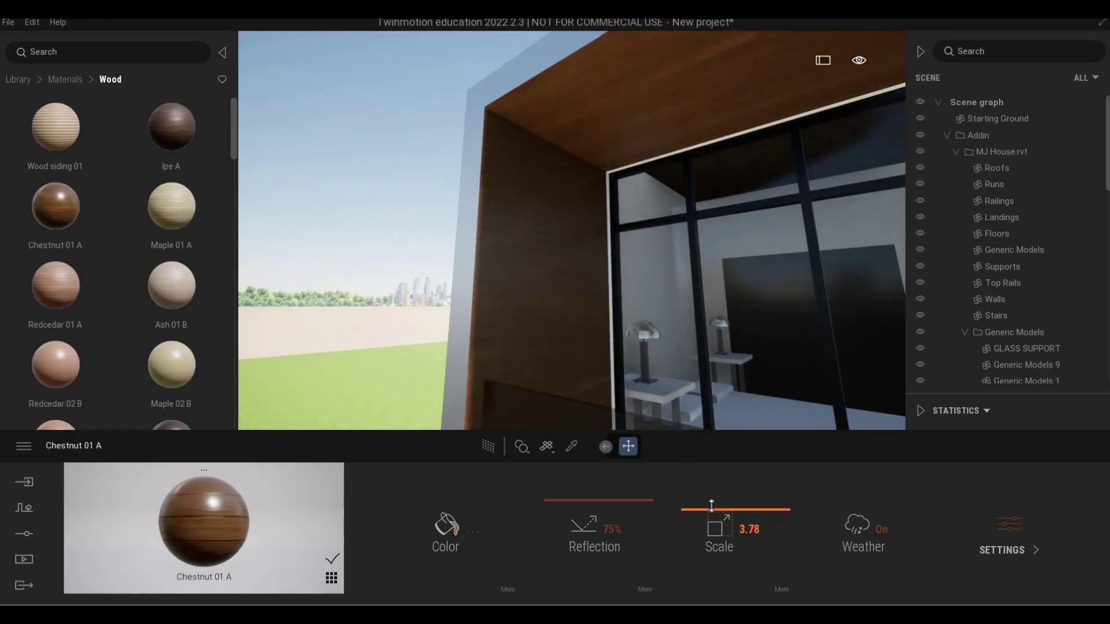
drag(712, 502, 655, 431)
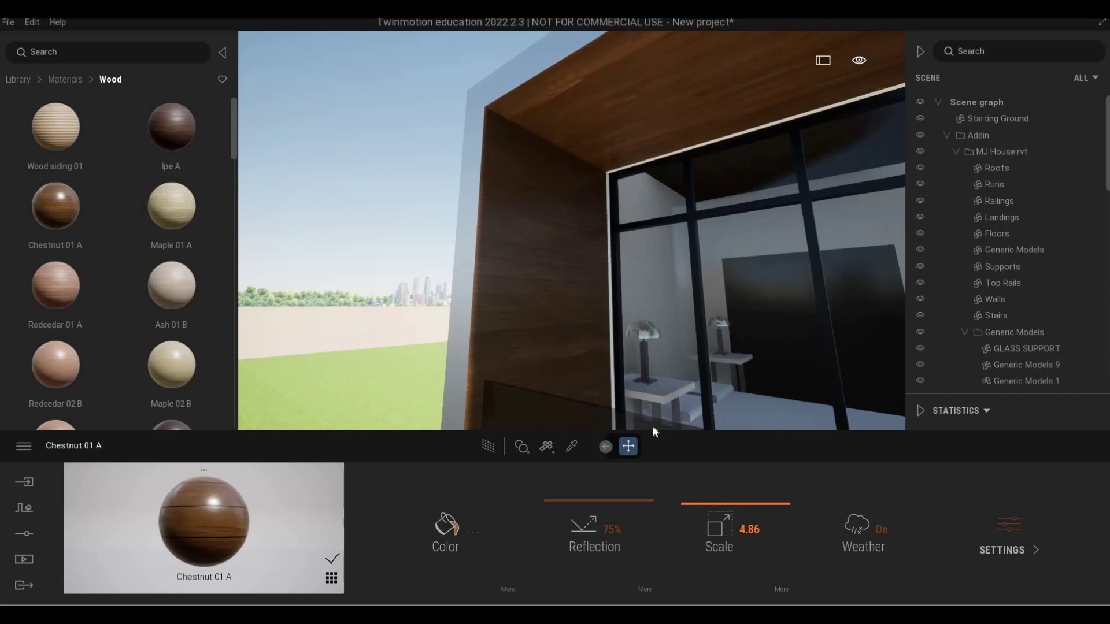
Examine the front facade from the wood-lined balcony across to the entrance and the tall framed window
key(s)
key(s)
key(s)
key(s)
key(s)
key(s)
key(s)
key(s)
key(s)
key(s)
key(d)
key(d)
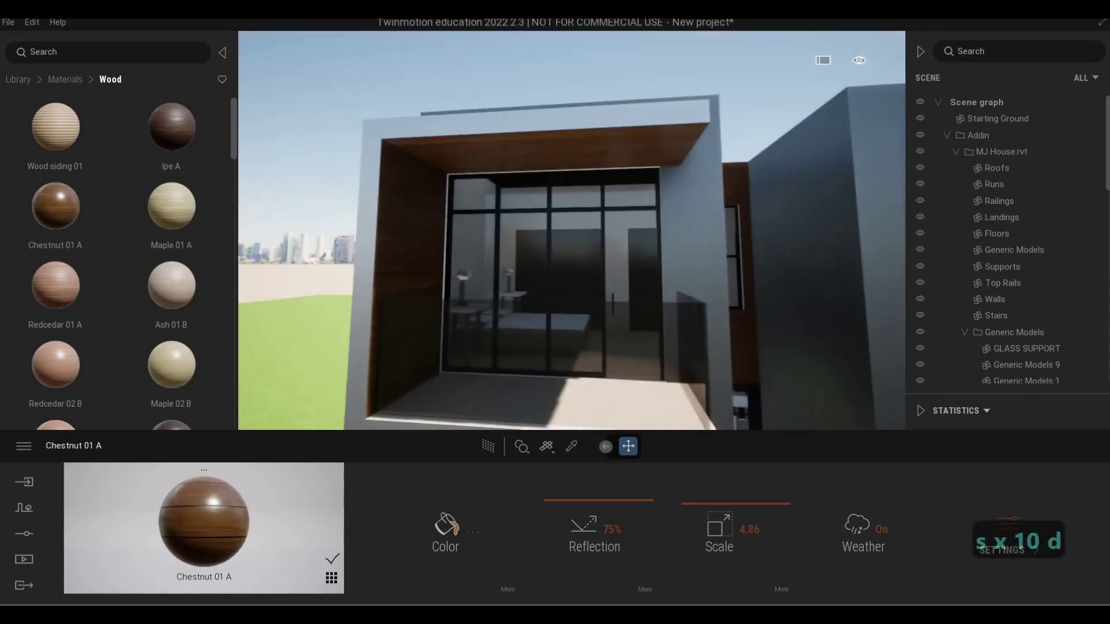
key(d)
key(d)
key(d)
key(d)
key(d)
key(d)
key(d)
key(d)
key(d)
key(d)
key(w)
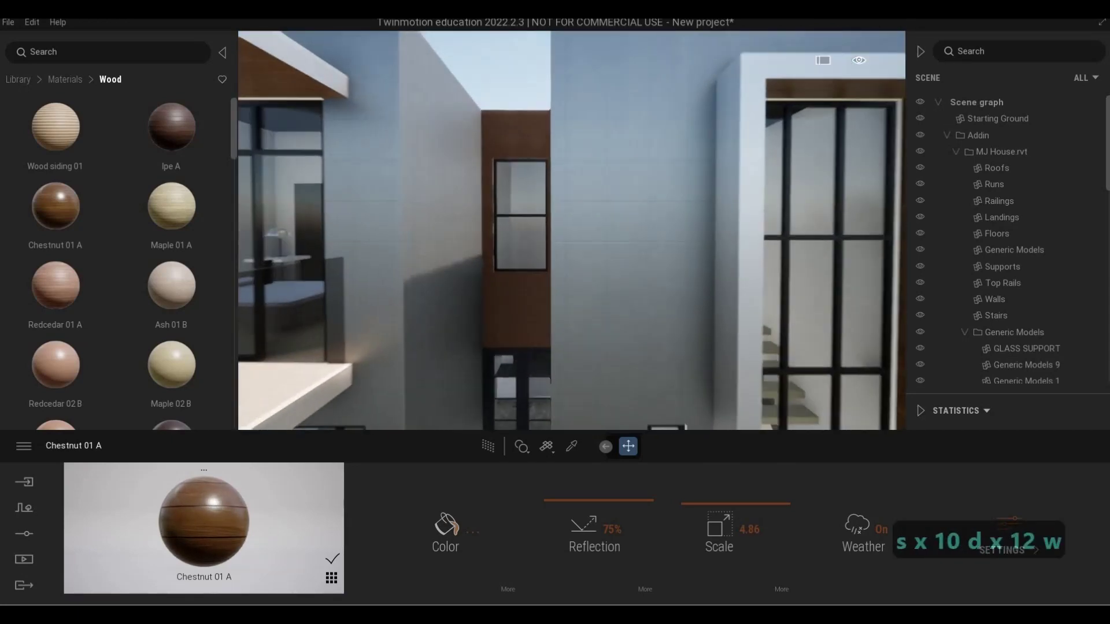
Examine the balcony's paved floor up close and from above, along with the adjoining wood wall and glass doors
key(a)
key(w)
key(w)
key(w)
key(w)
key(w)
key(w)
key(w)
key(w)
key(w)
key(w)
key(w)
key(e)
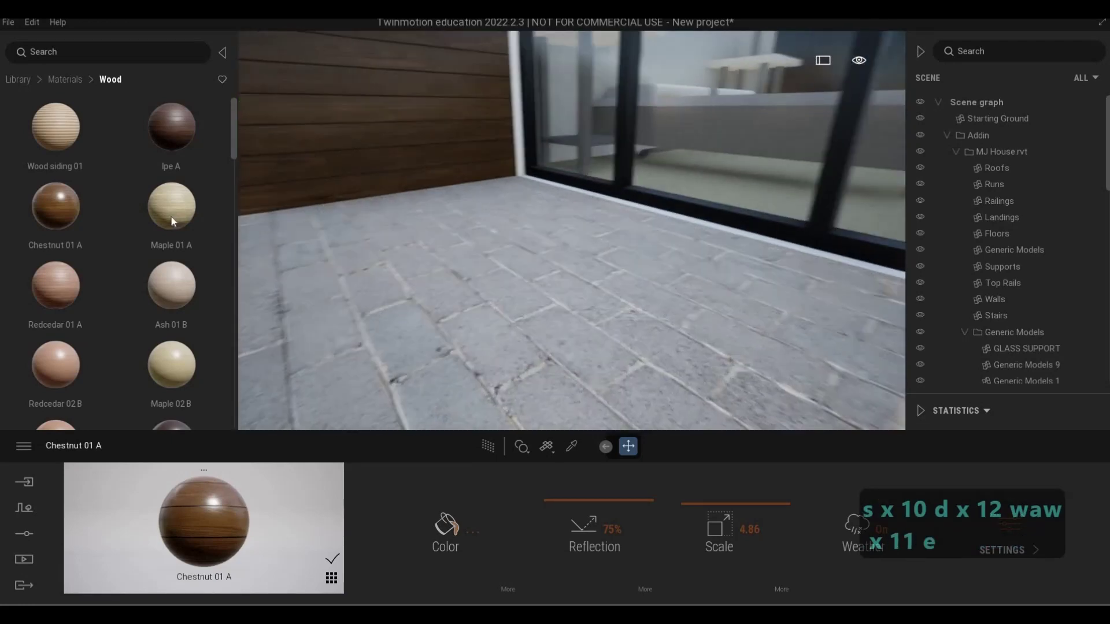
key(s)
key(s)
key(s)
key(s)
key(s)
key(a)
key(a)
key(a)
key(a)
key(a)
key(a)
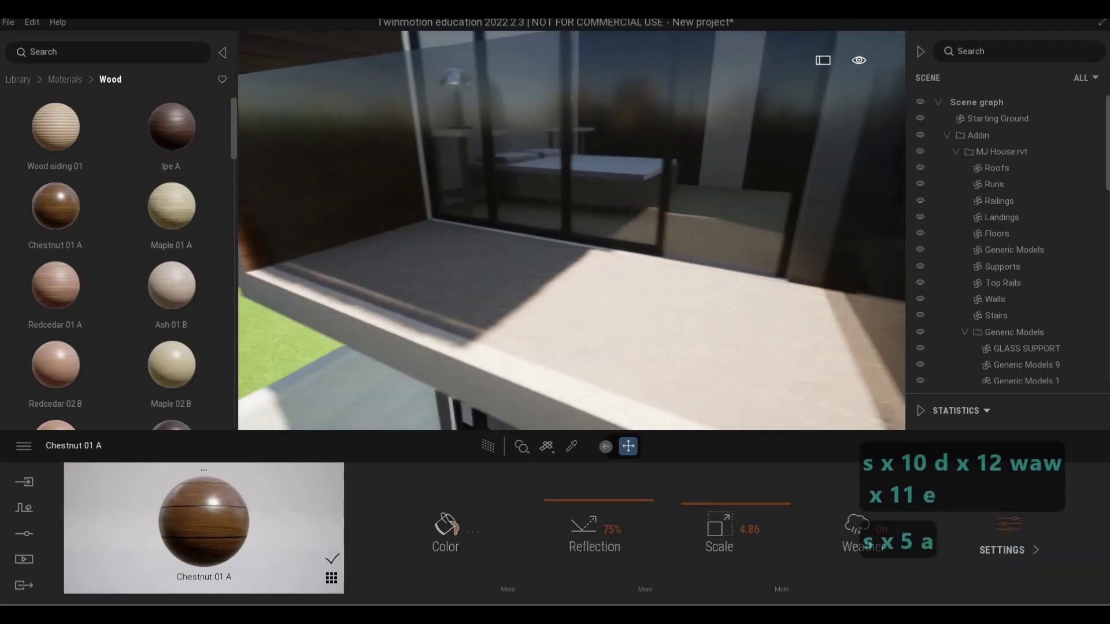
key(a)
key(a)
Apply Matte painted wall from the Wall coverings materials to the outer side of the balcony's frame
key(s)
key(s)
key(s)
key(s)
key(s)
key(s)
key(s)
key(w)
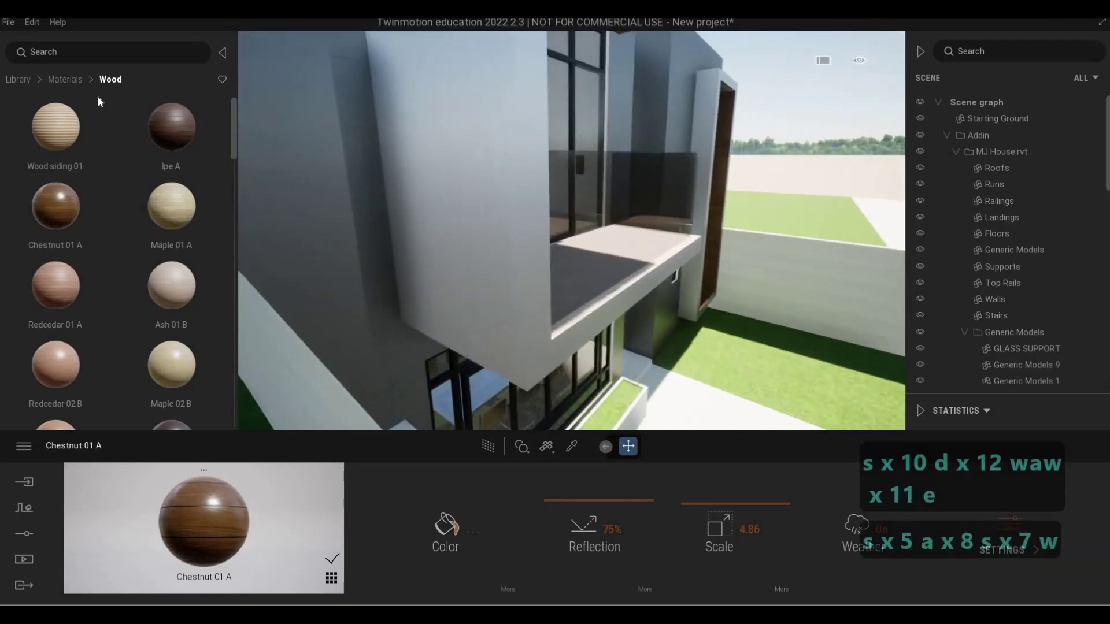
click(68, 81)
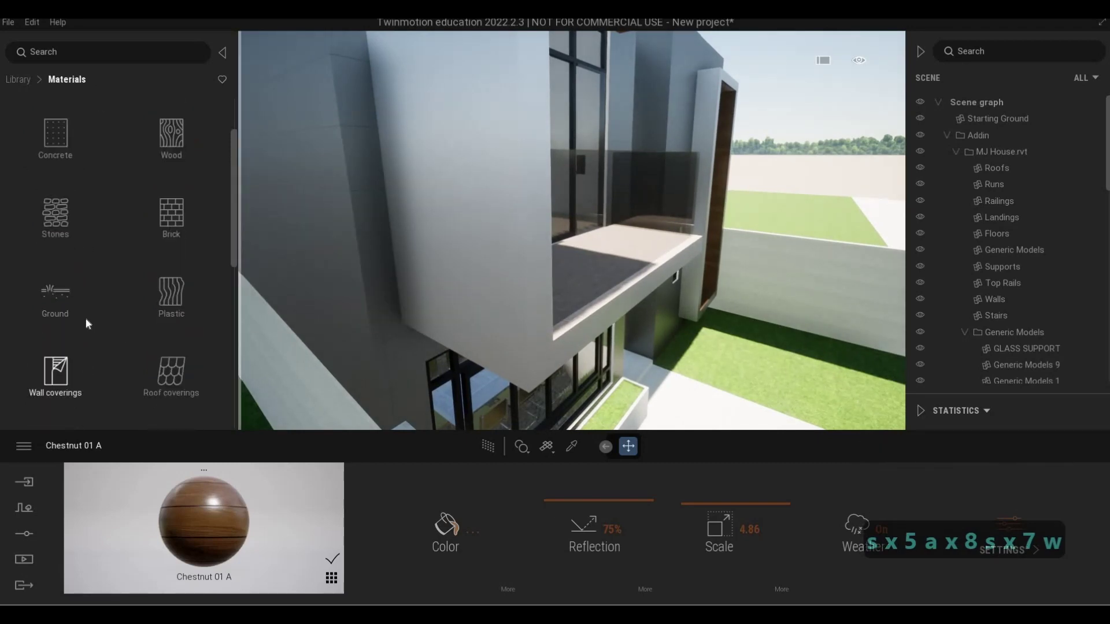
click(56, 374)
scroll(86, 320, down, 5)
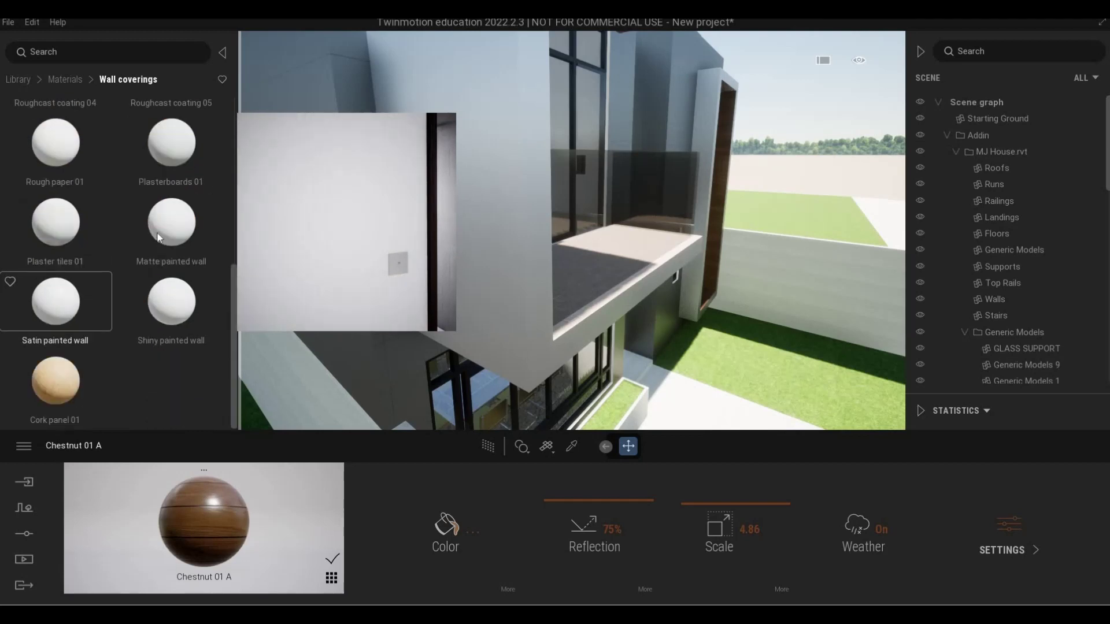
drag(457, 263, 491, 256)
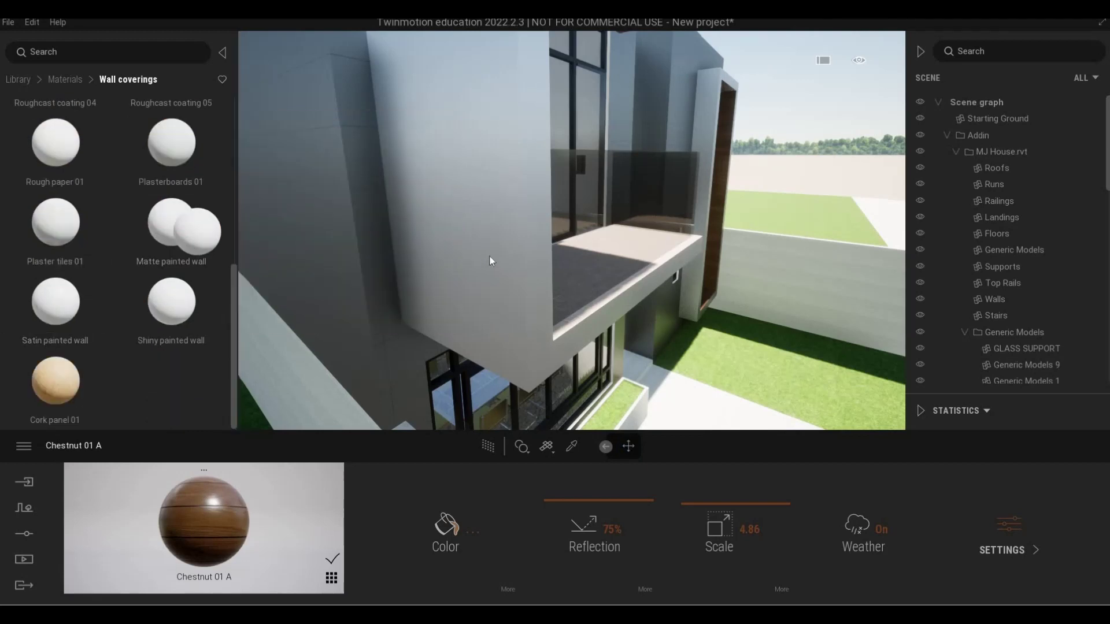
Set the colour of the Matte painted wall material on the balcony's frame to dark grey 474747
click(445, 526)
drag(541, 312, 541, 326)
click(541, 325)
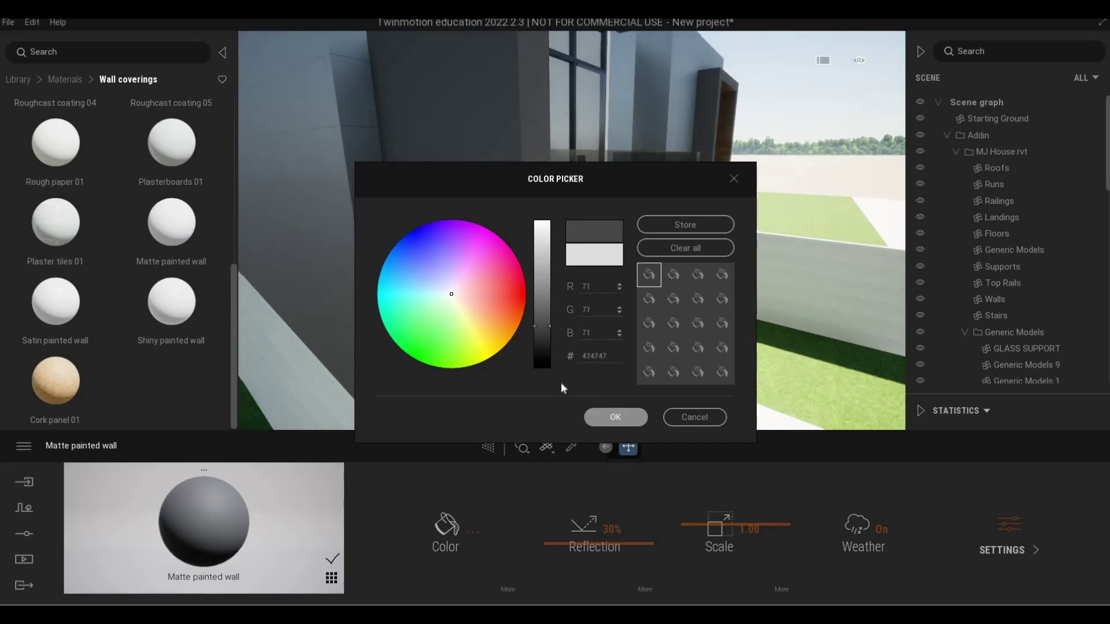
click(615, 417)
Examine the outer frames around the tall window and the balcony against the panelled walls of the facade
key(d)
key(w)
key(w)
key(w)
key(w)
key(w)
key(w)
key(w)
key(w)
key(w)
key(w)
key(w)
key(w)
key(w)
key(w)
key(w)
key(w)
key(w)
key(w)
key(w)
key(w)
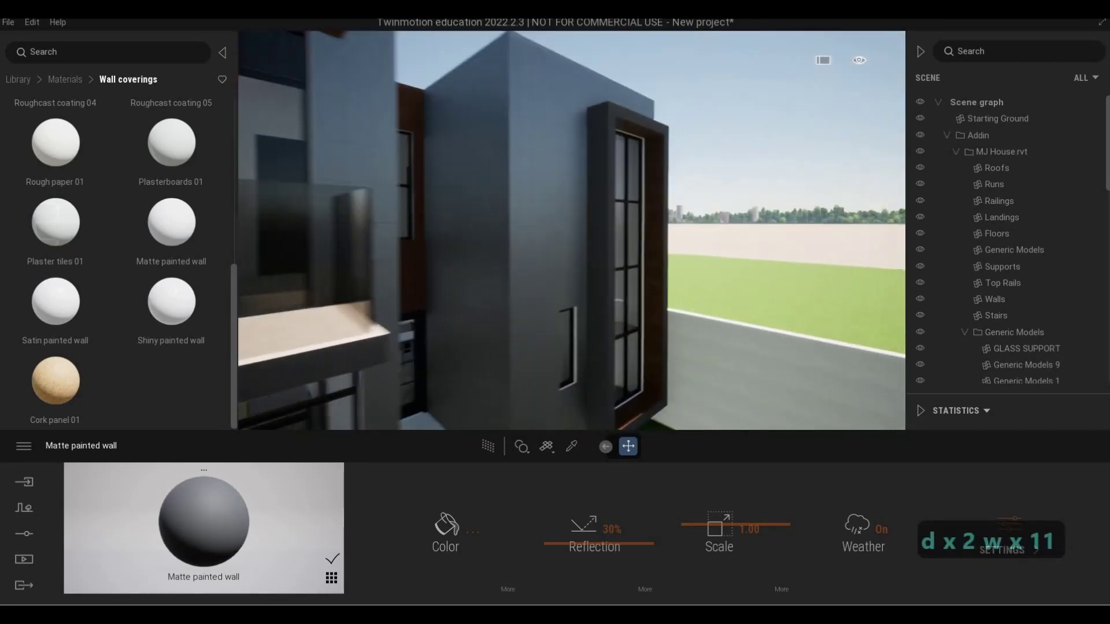
key(w)
key(w)
key(w)
key(w)
key(w)
key(w)
key(w)
key(w)
key(w)
key(w)
key(s)
key(a)
key(w)
key(w)
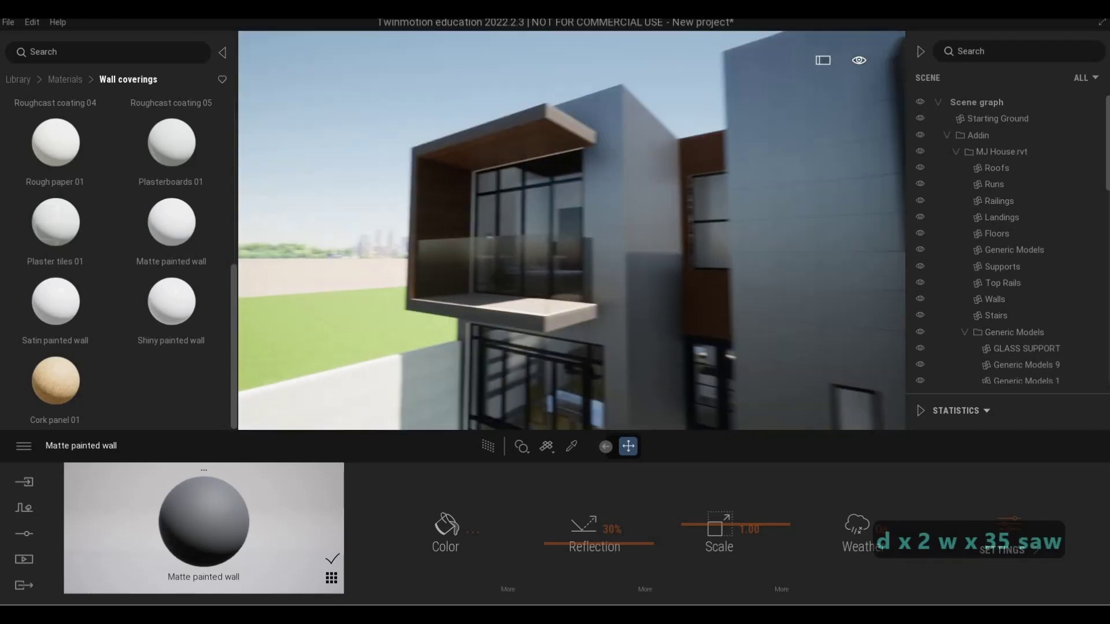
Get a close view of the balcony's paved floor and open the Tiles category of the materials library
key(w)
key(q)
key(d)
key(e)
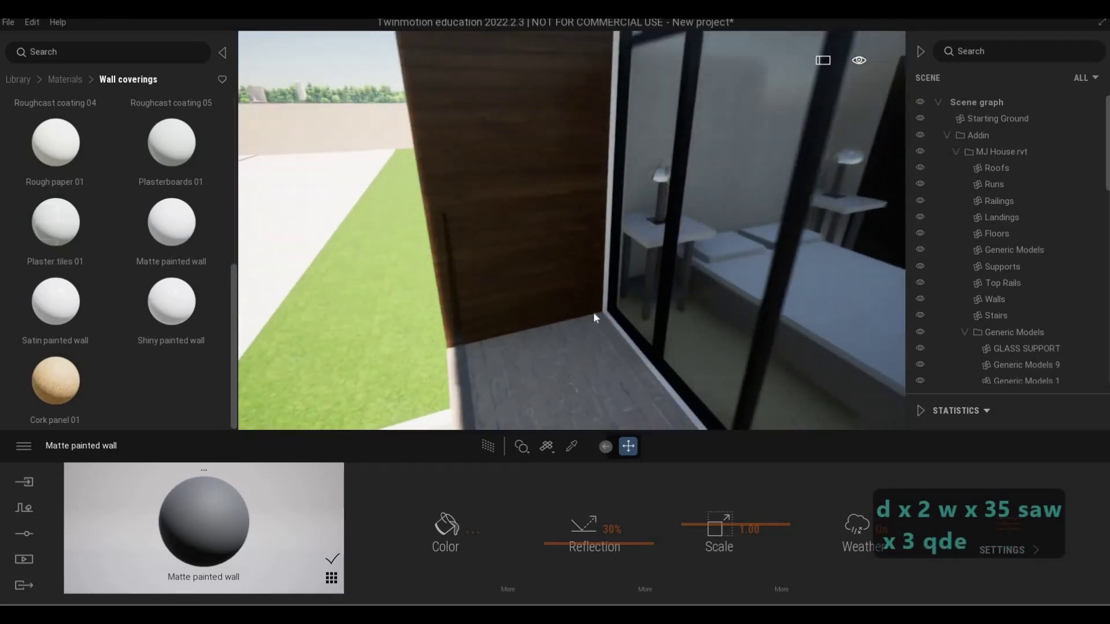
key(d)
key(s)
key(e)
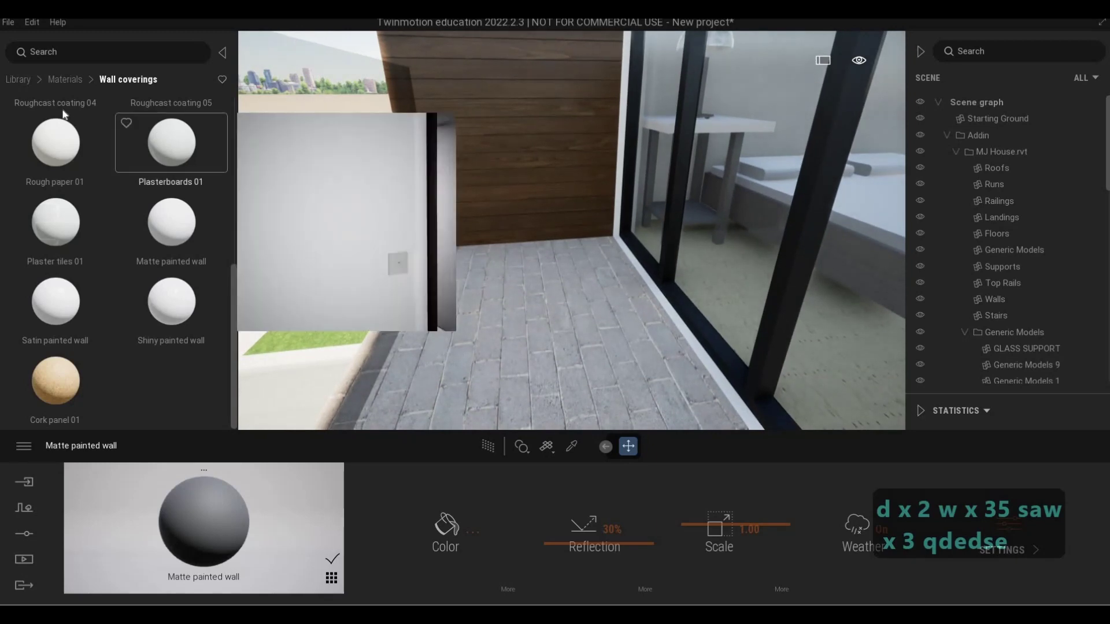
click(64, 79)
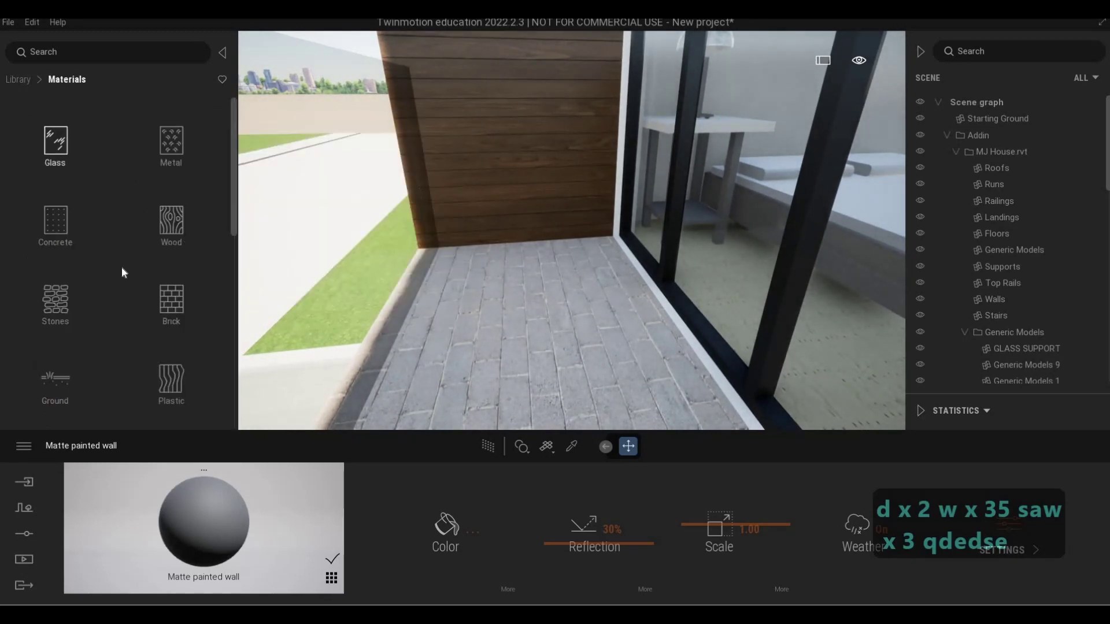
scroll(181, 275, down, 1)
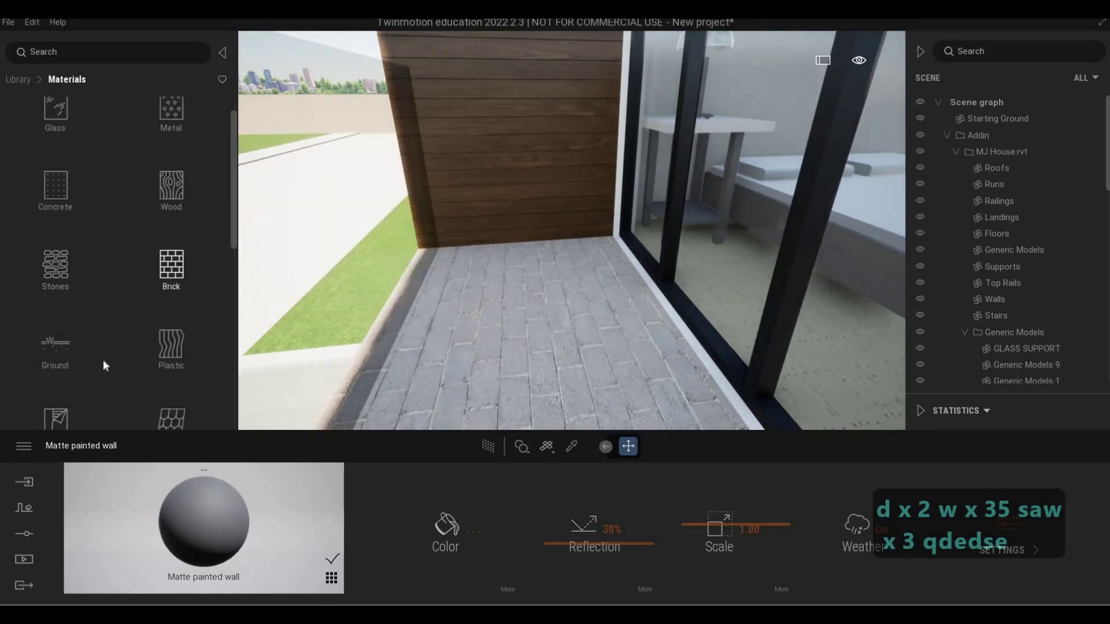
scroll(112, 356, down, 2)
scroll(116, 383, down, 2)
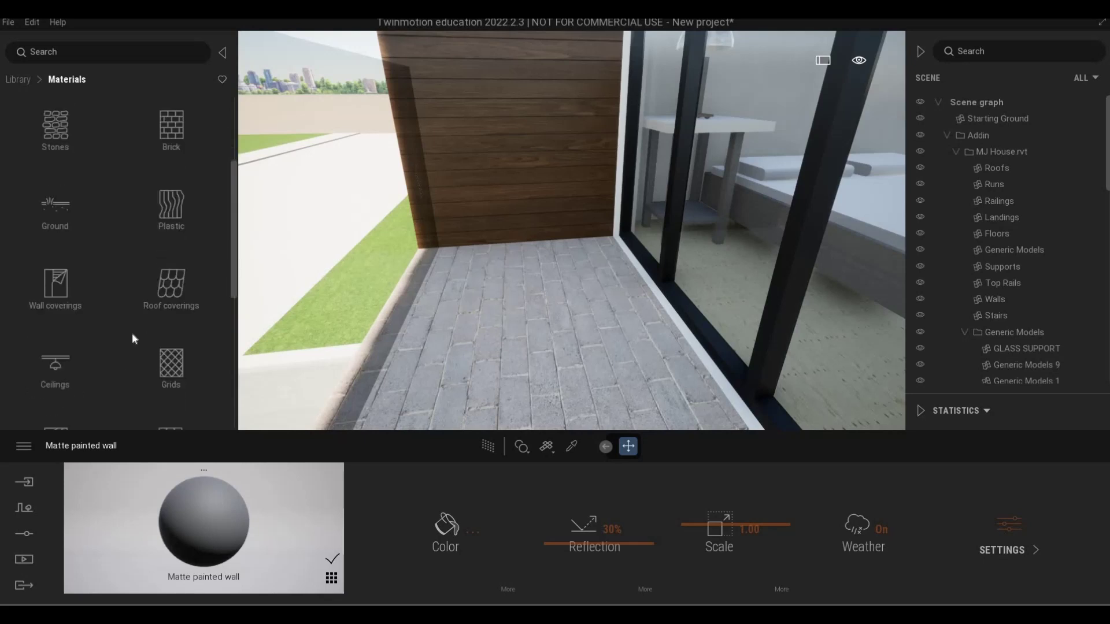
scroll(134, 338, down, 4)
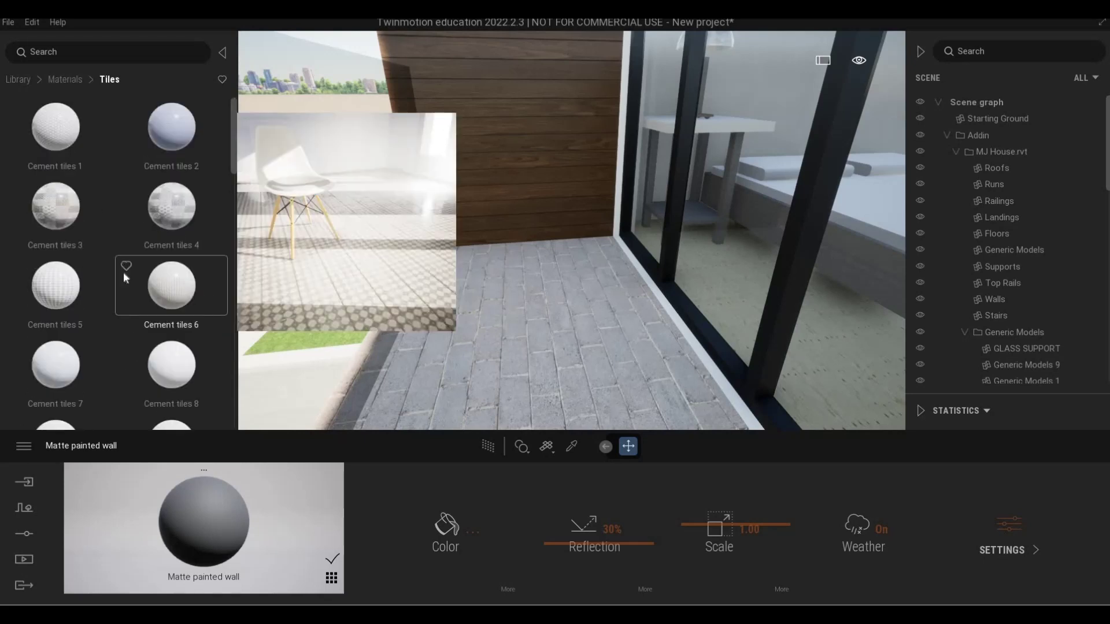
Apply Ceramic tiles 7 from the Tiles materials to the balcony floor, replacing the grey paving
scroll(177, 286, down, 1)
scroll(138, 301, down, 4)
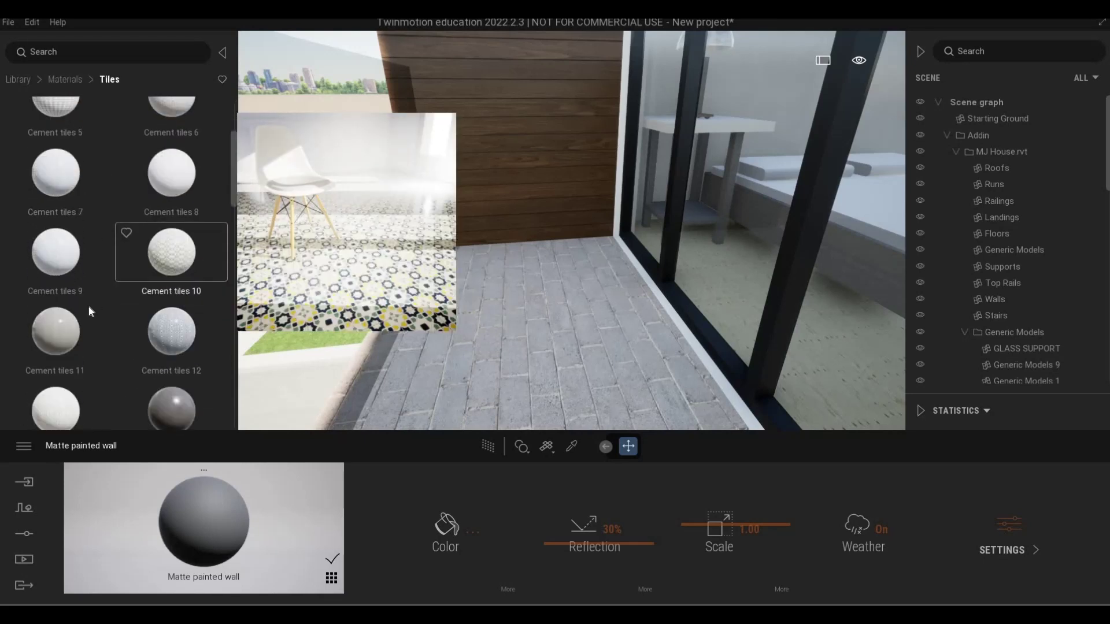
scroll(140, 348, down, 1)
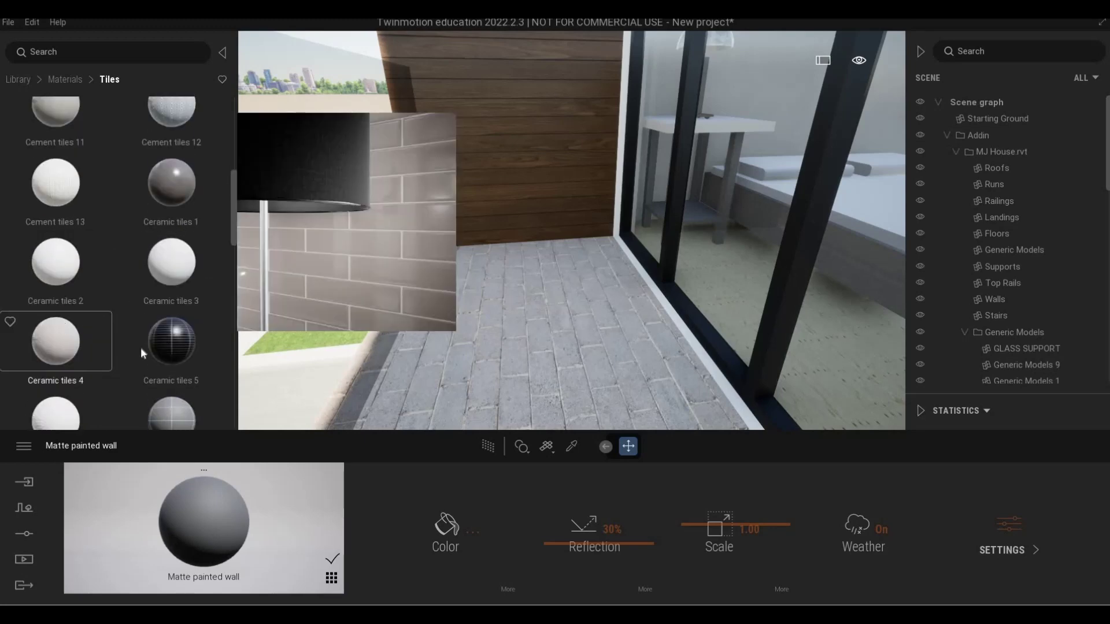
scroll(86, 336, down, 2)
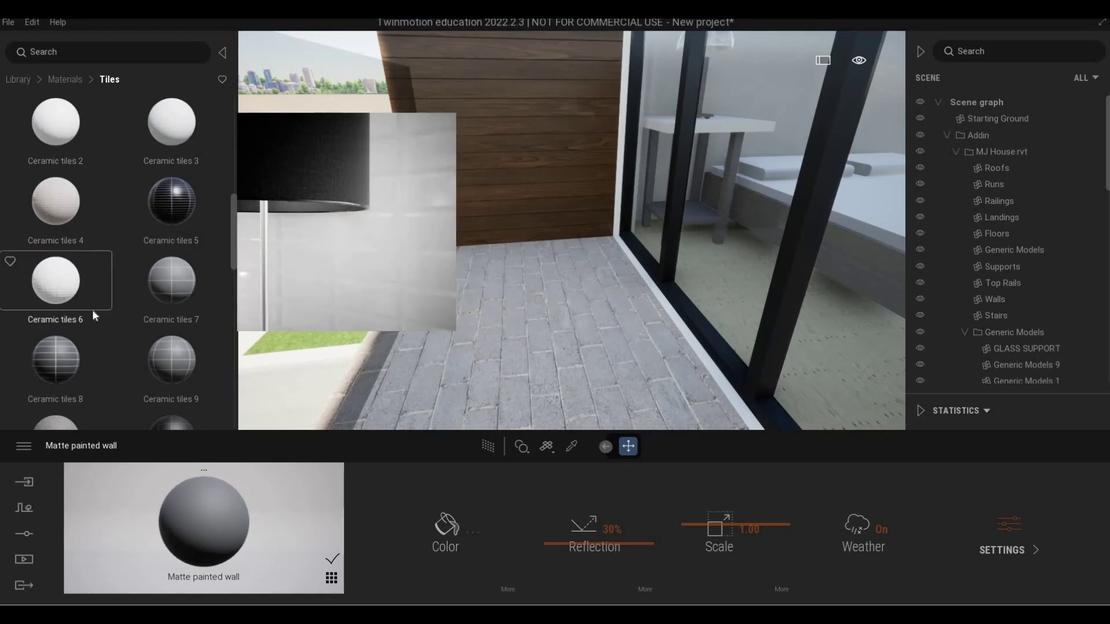
drag(168, 293, 431, 391)
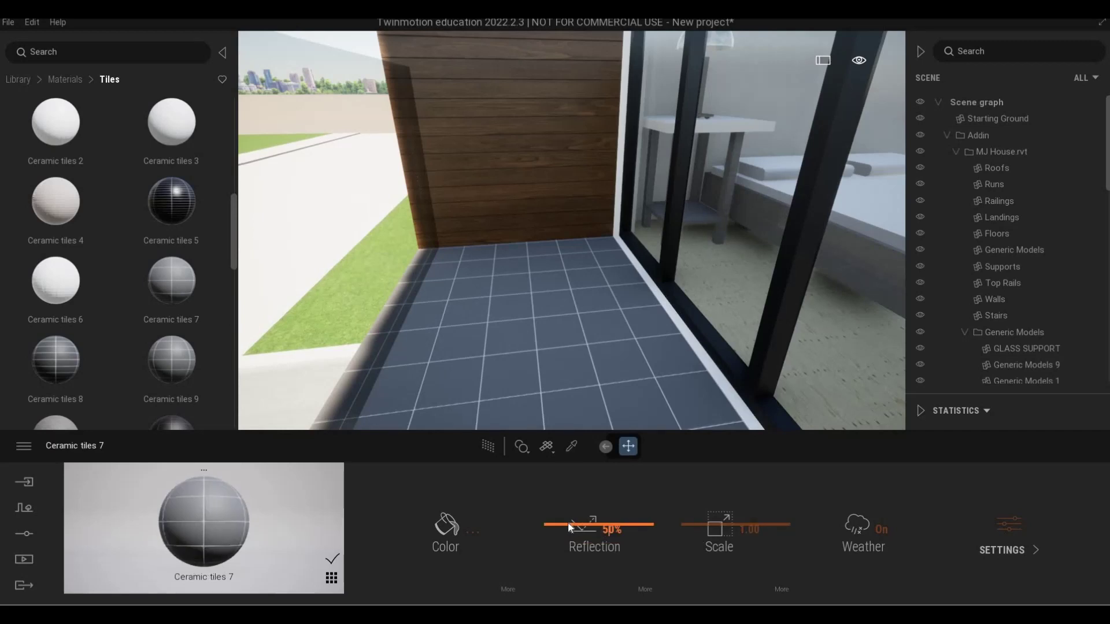
Set the balcony floor's Ceramic tiles 7 material to 44% reflection and light grey colour C7C7C7
click(448, 527)
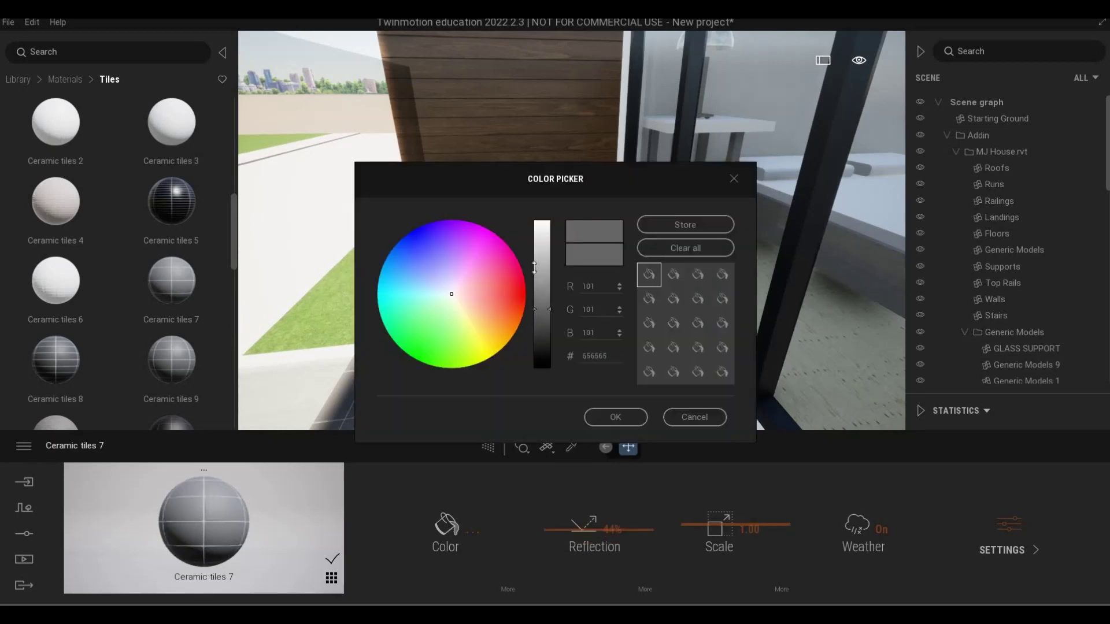
drag(535, 267, 535, 258)
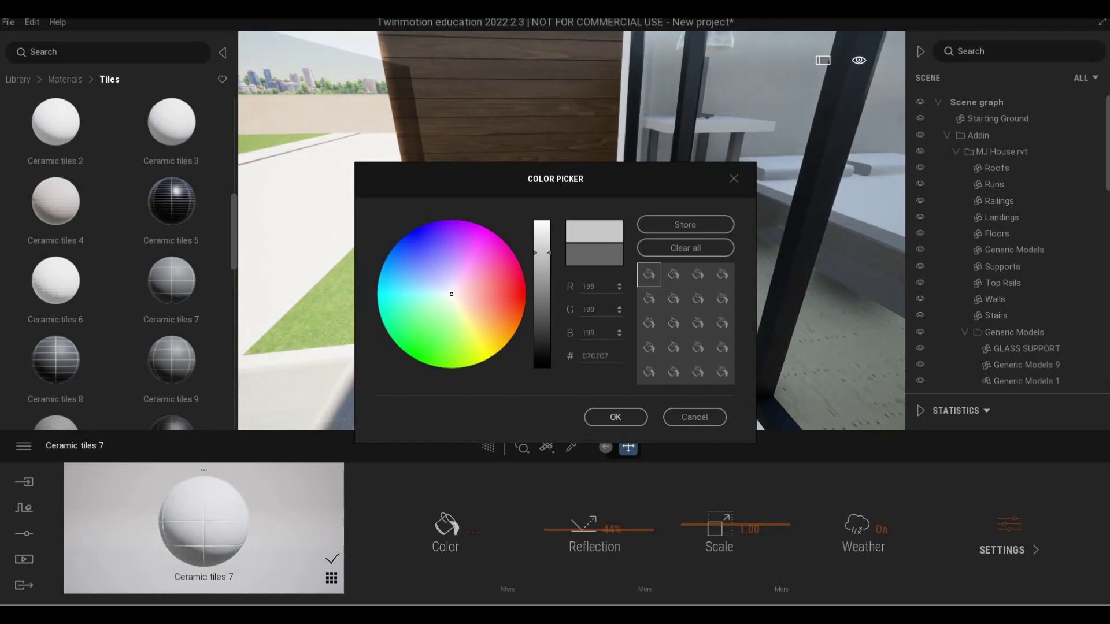
click(614, 417)
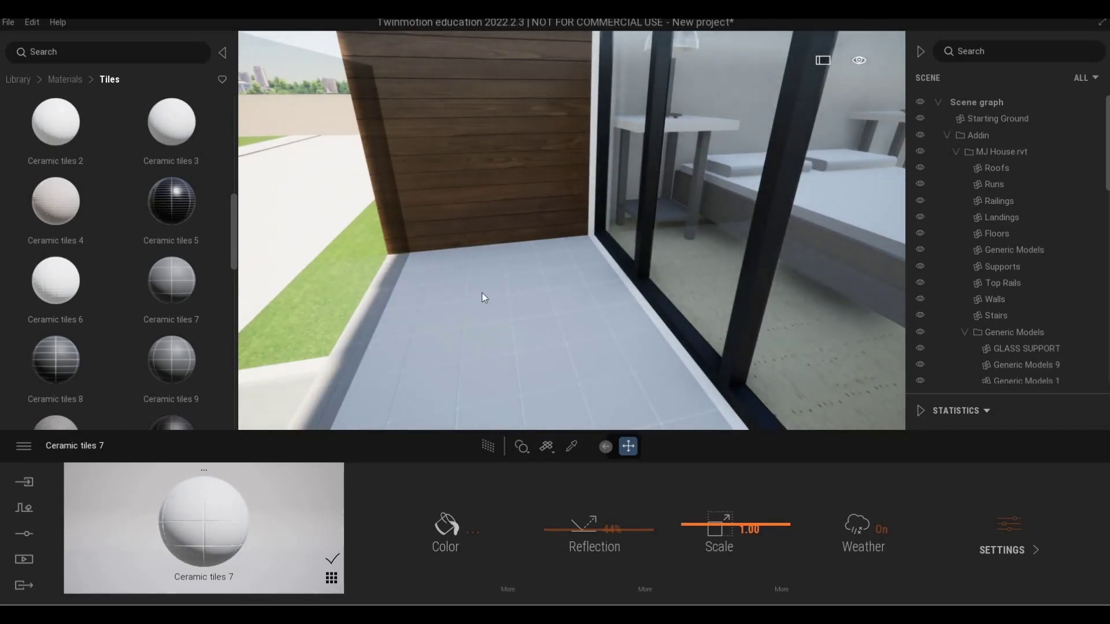
Examine the light grey tiled balcony floor from inside and the balcony from outside the house
key(s)
key(a)
key(e)
right_drag(463, 284, 489, 282)
key(s)
key(e)
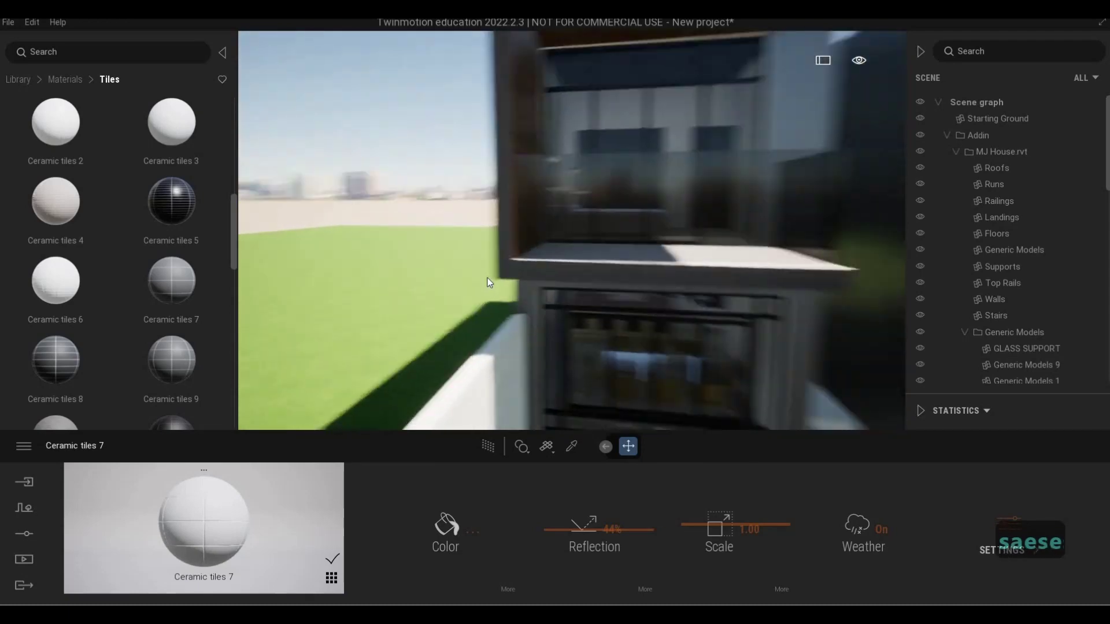
Sample the Aluminum 2014-T6 material from the bars of the front gate and turn on its metalness
key(d)
key(d)
key(d)
key(d)
key(d)
key(d)
key(d)
key(d)
key(d)
key(d)
key(d)
key(d)
key(d)
key(d)
key(d)
key(d)
key(d)
key(d)
key(d)
key(d)
key(e)
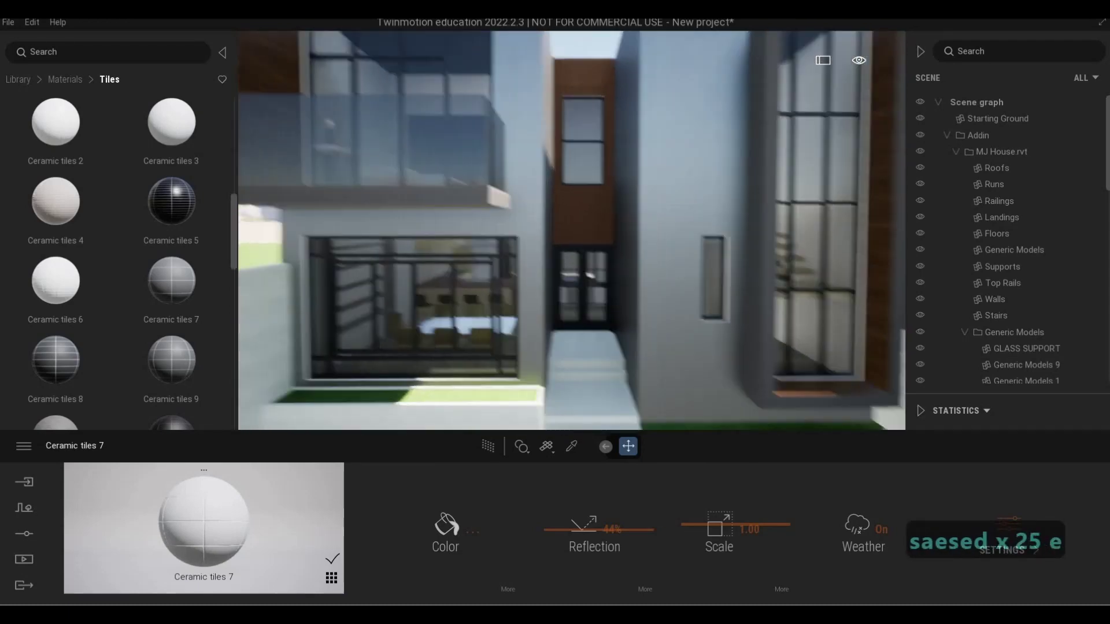
key(s)
key(s)
key(s)
key(s)
key(s)
key(s)
key(s)
key(s)
key(s)
key(s)
key(s)
key(s)
key(s)
key(s)
key(s)
key(s)
key(d)
key(s)
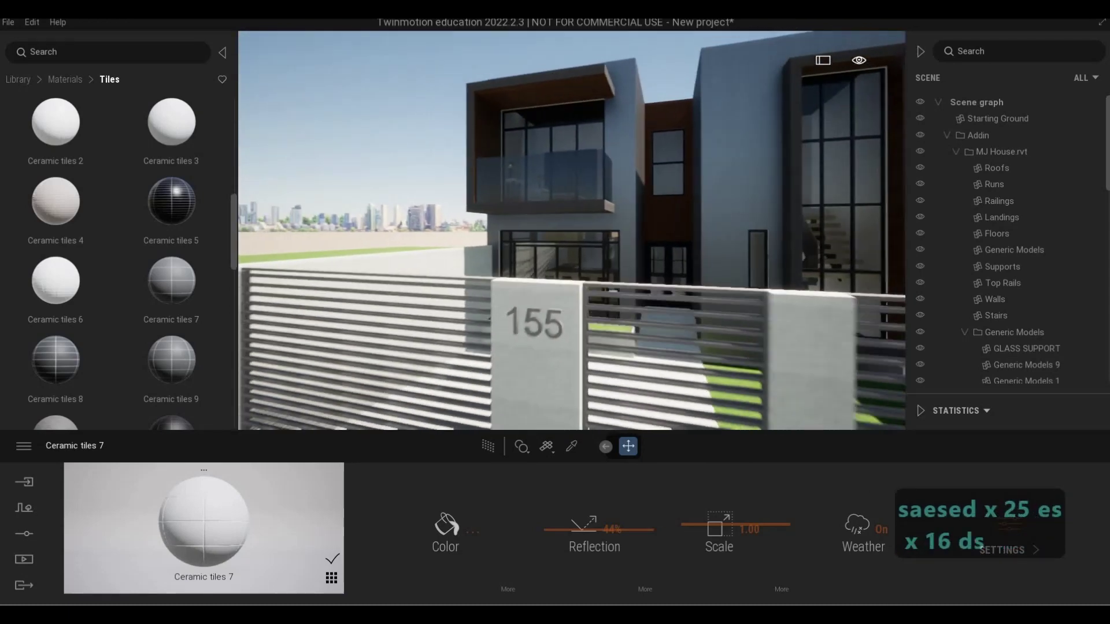
key(s)
key(s)
key(s)
key(a)
key(a)
key(a)
key(a)
key(a)
key(a)
key(w)
key(e)
key(w)
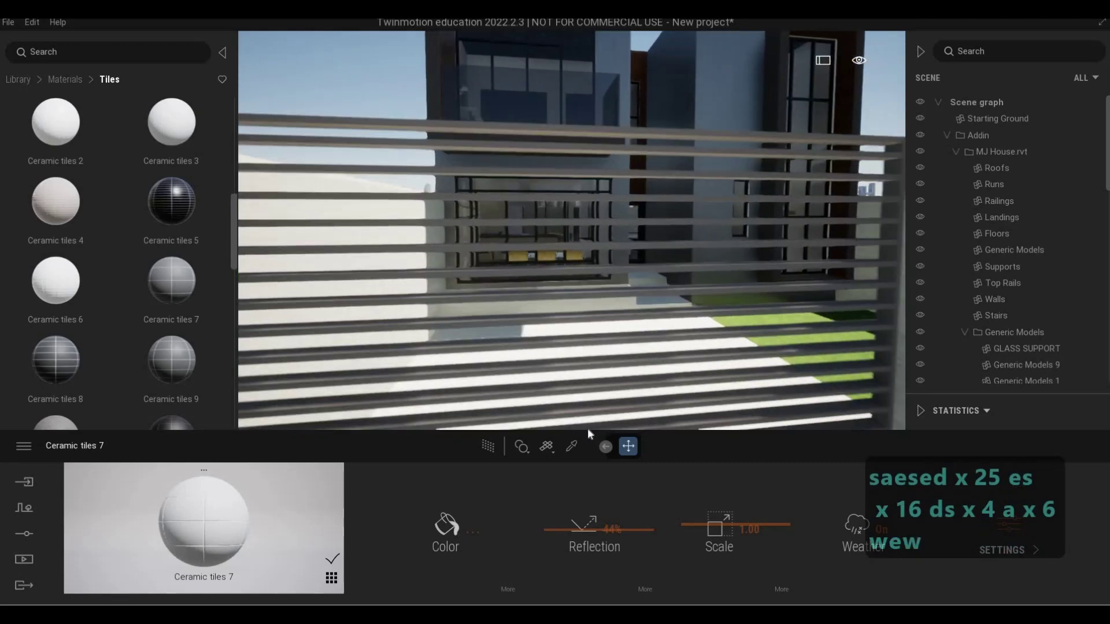
key(s)
click(571, 446)
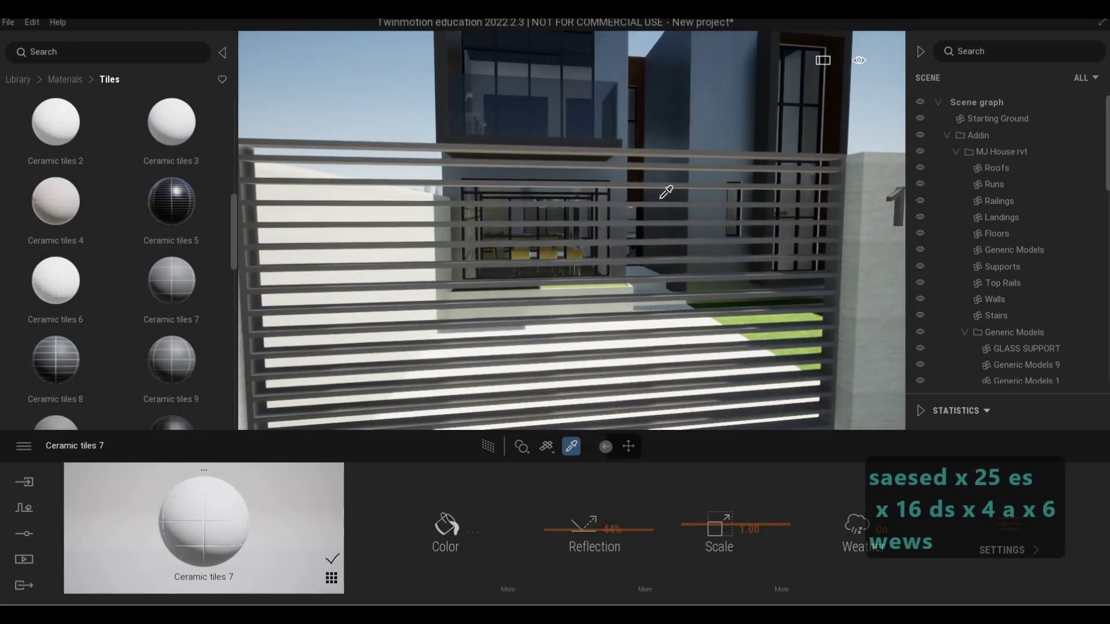
click(657, 185)
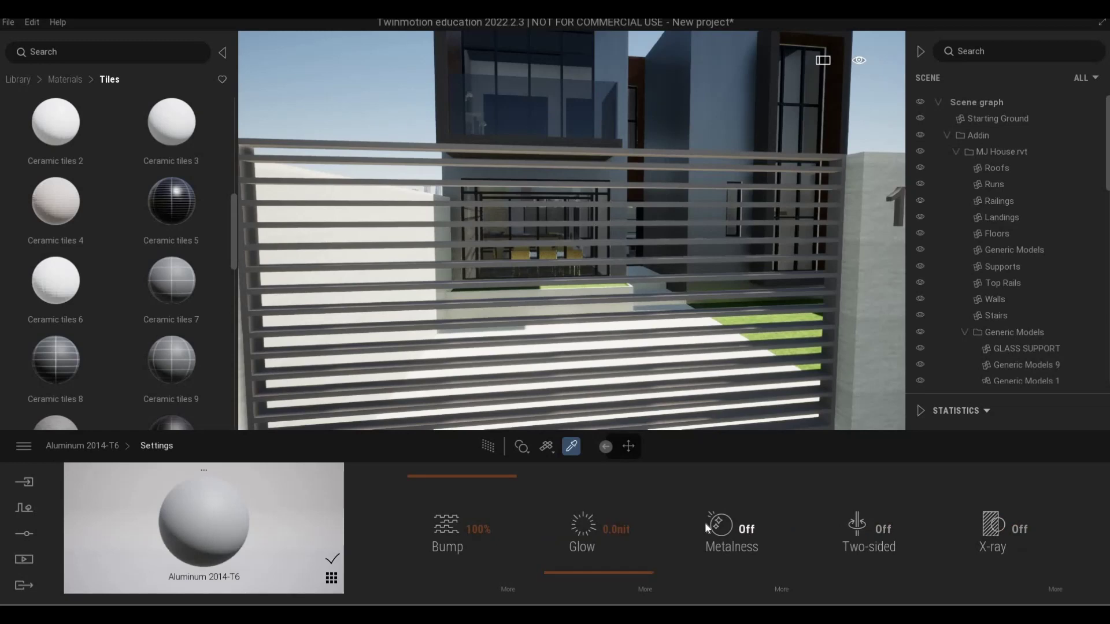
click(717, 526)
Sample the Aluminum 7075 material from the house number 155 on the gate pillar and turn on its metalness
key(d)
key(d)
key(d)
key(d)
key(d)
key(d)
key(d)
key(d)
key(d)
key(d)
key(d)
key(d)
key(w)
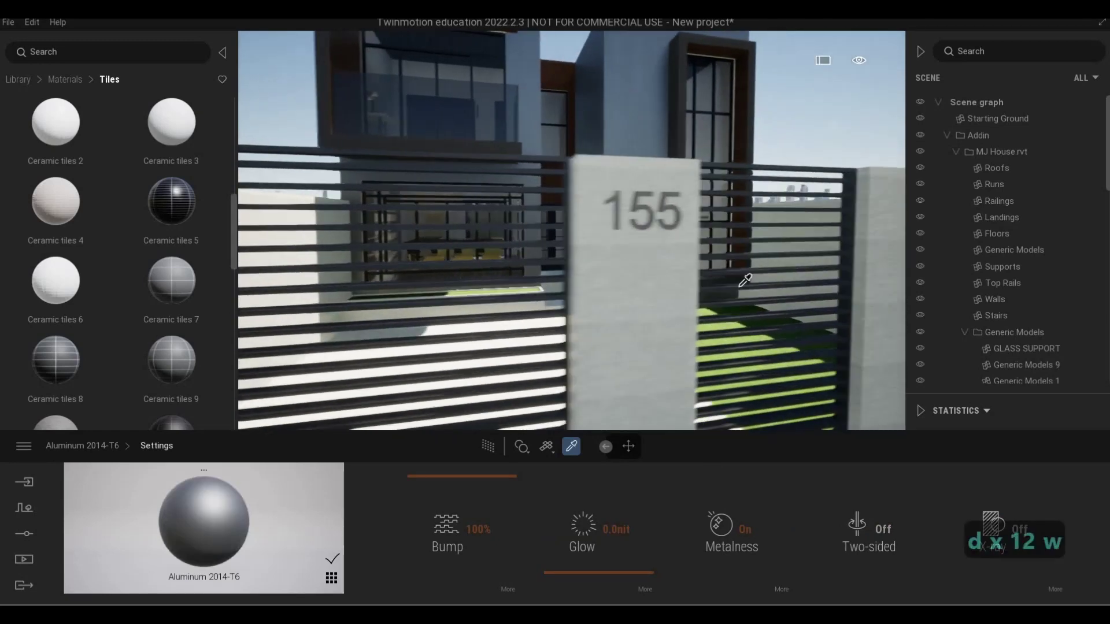
click(609, 206)
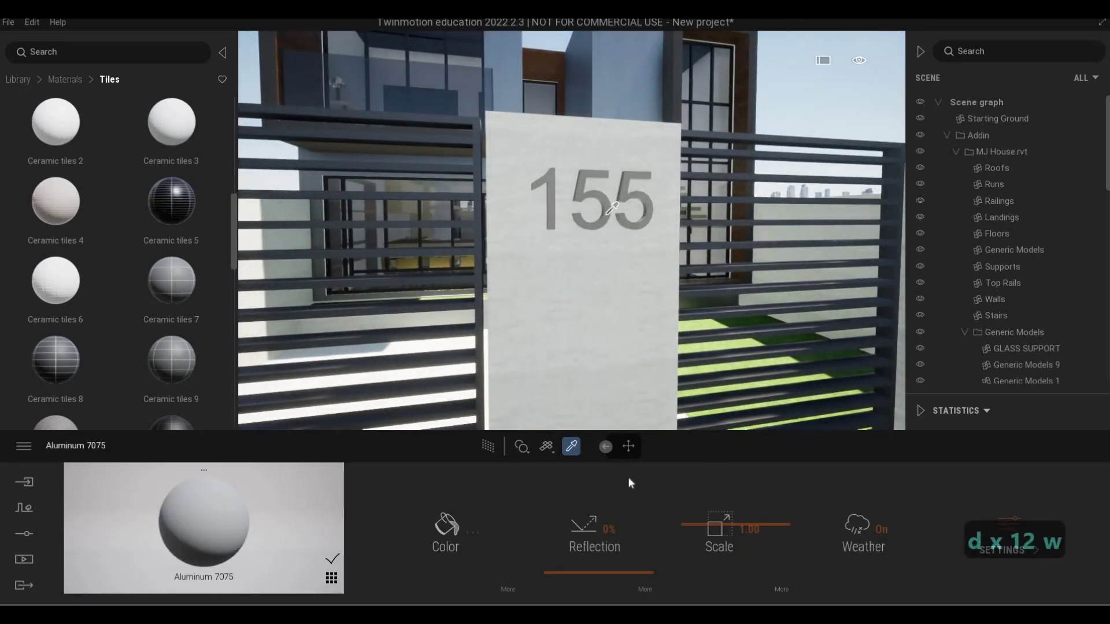
click(1004, 525)
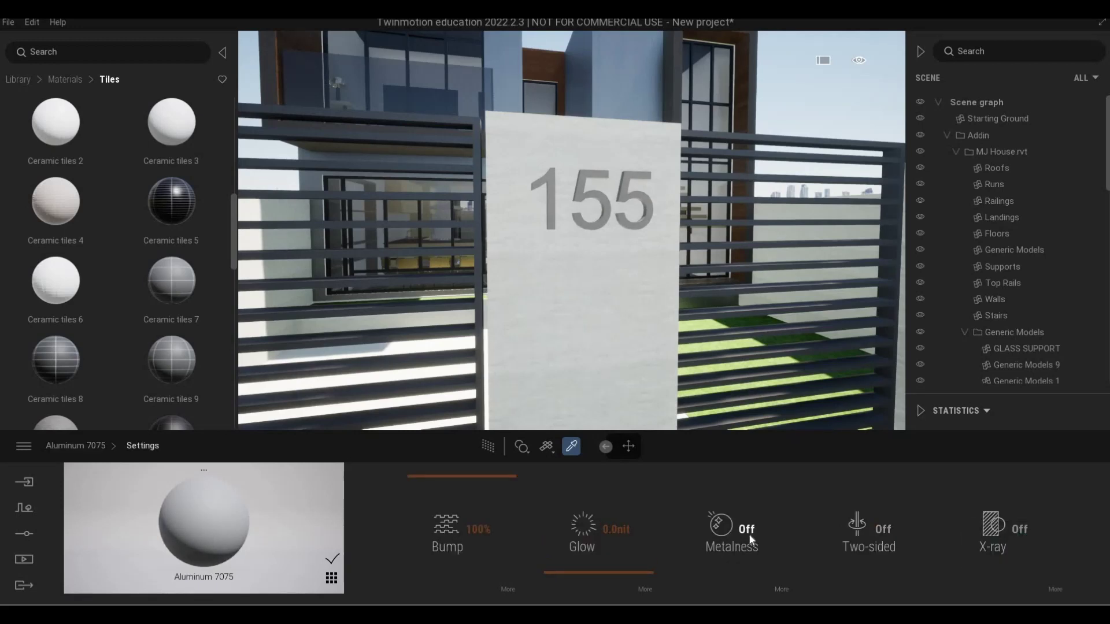
click(730, 529)
Examine the metal finish of the gate bars and house number from several positions along the front fence
key(s)
key(d)
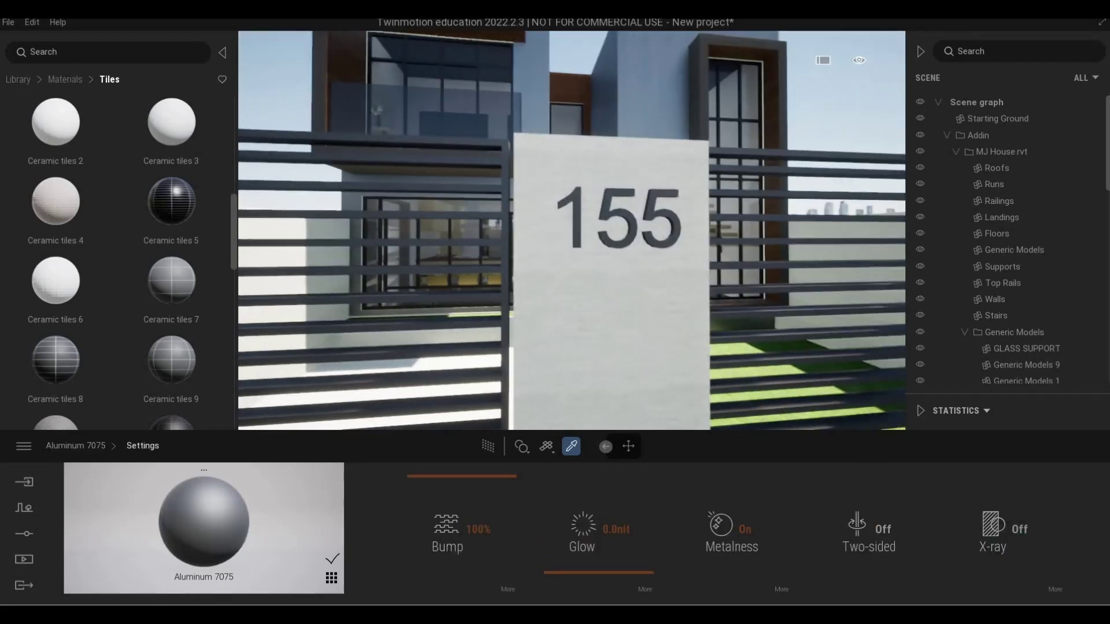
key(a)
key(a)
key(a)
key(a)
key(a)
key(a)
key(a)
key(a)
key(a)
key(a)
key(a)
key(a)
key(a)
key(a)
key(a)
key(a)
key(a)
key(a)
key(a)
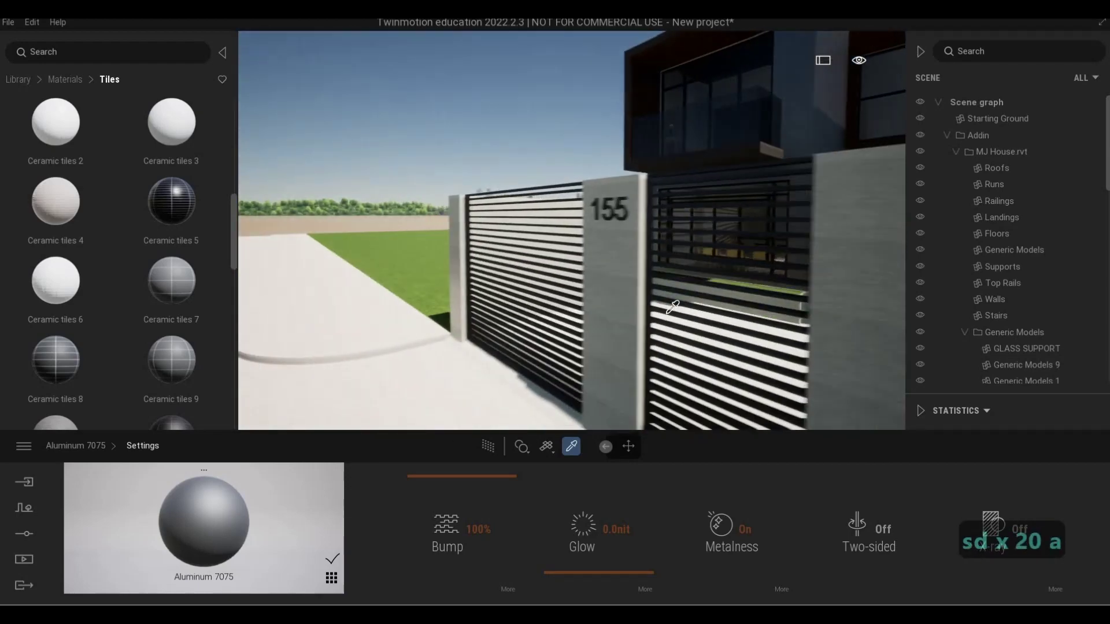
key(w)
key(w)
key(w)
key(w)
key(w)
key(w)
key(w)
key(w)
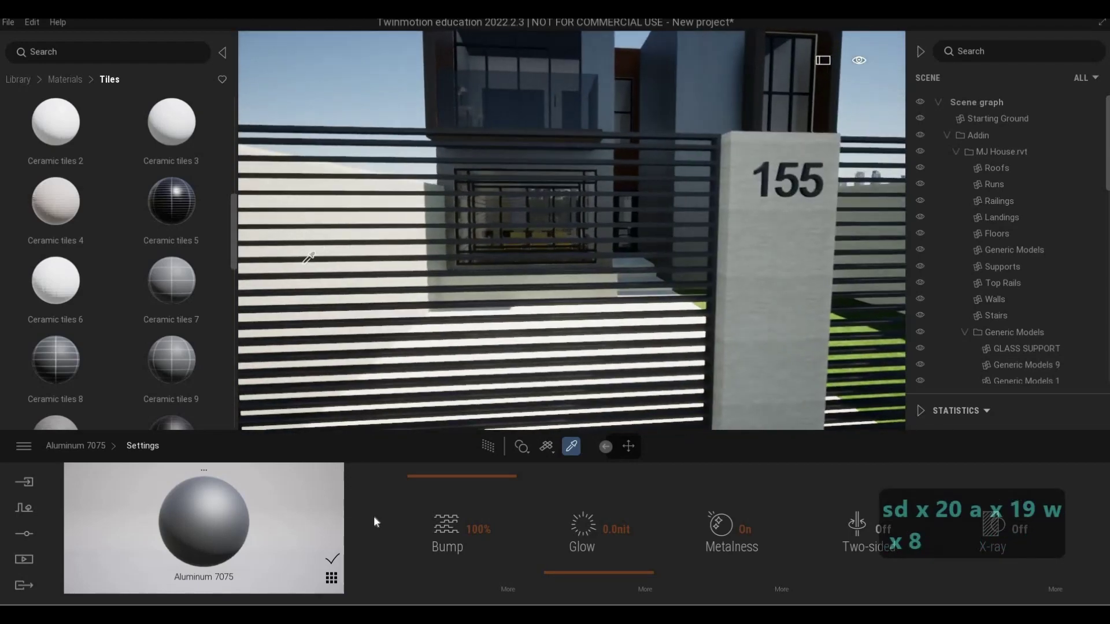
key(d)
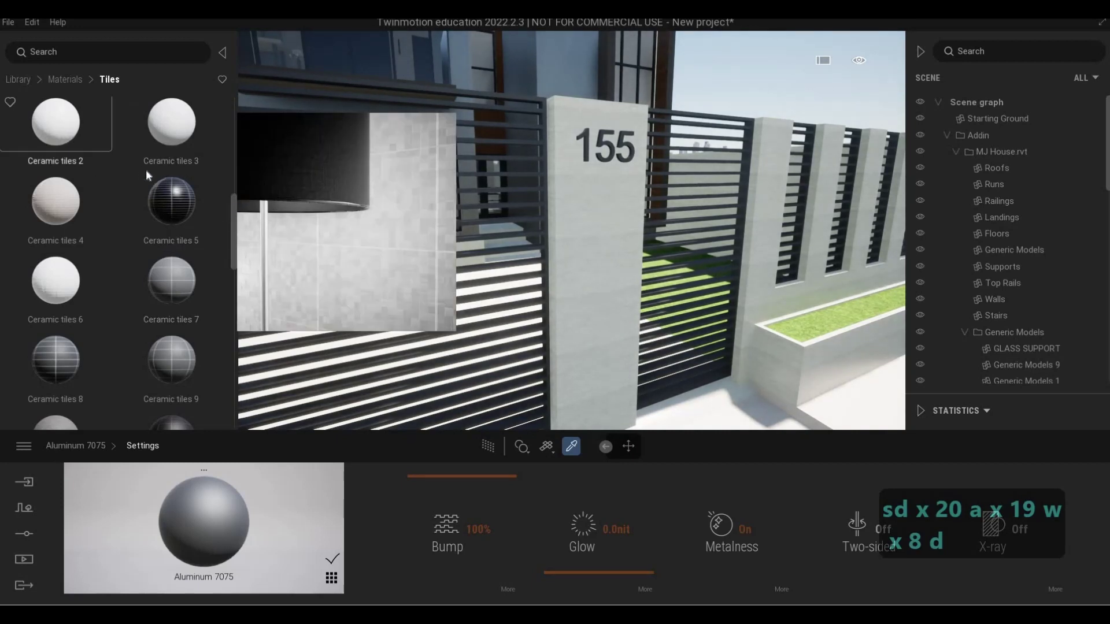
Apply the Stacked stone 05 material from the Stones library to the front fence walls and set its scale to 3.13
mouse_move(127, 165)
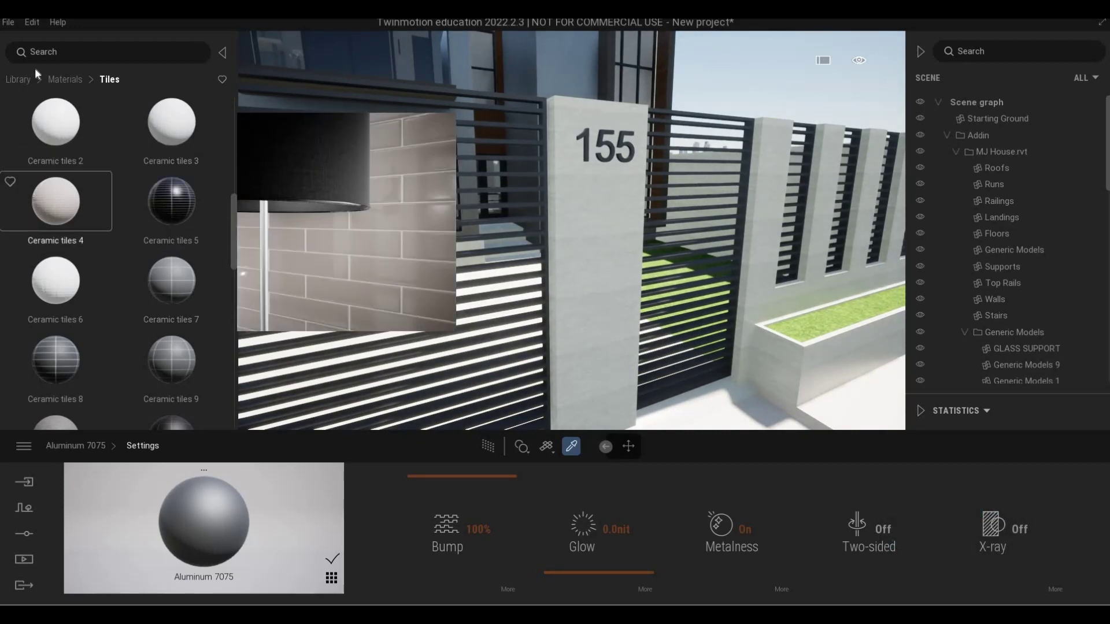
click(26, 82)
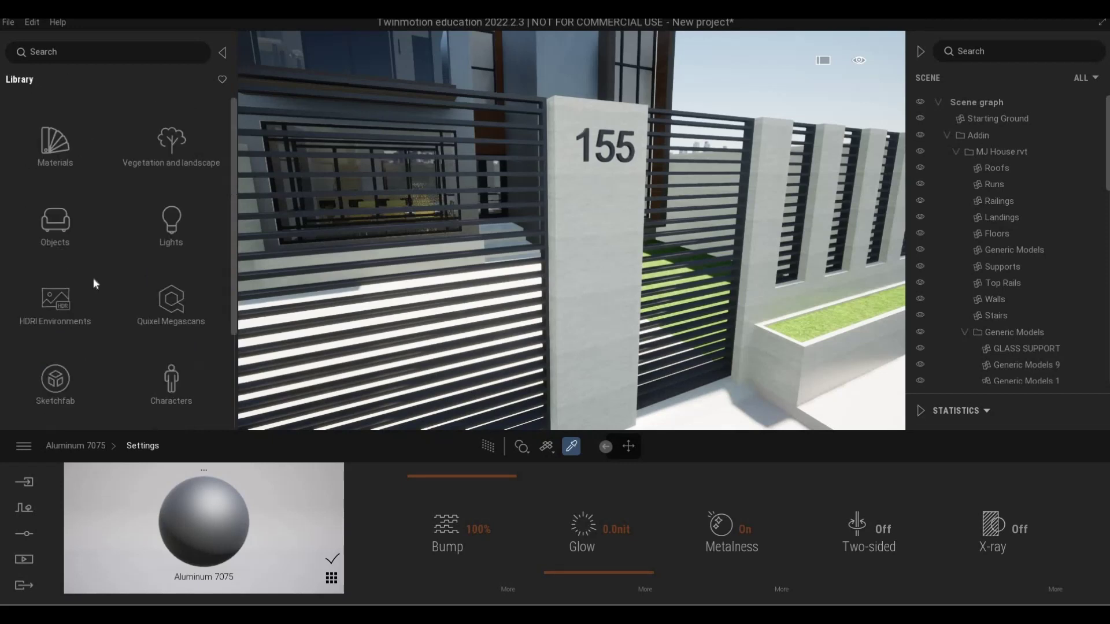
scroll(166, 295, down, 1)
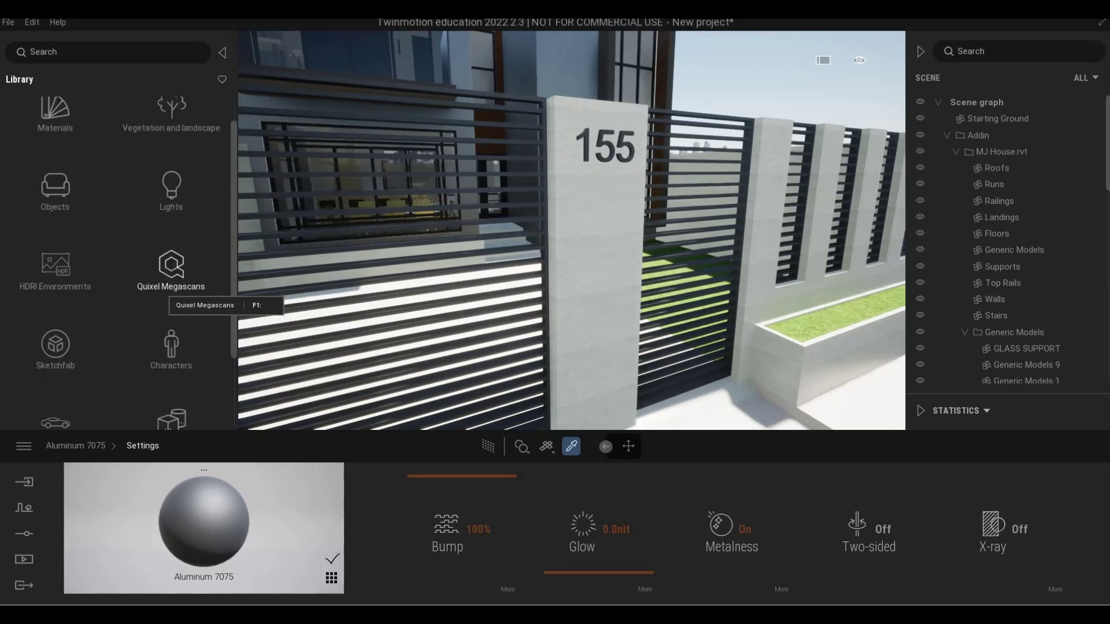
scroll(139, 303, down, 2)
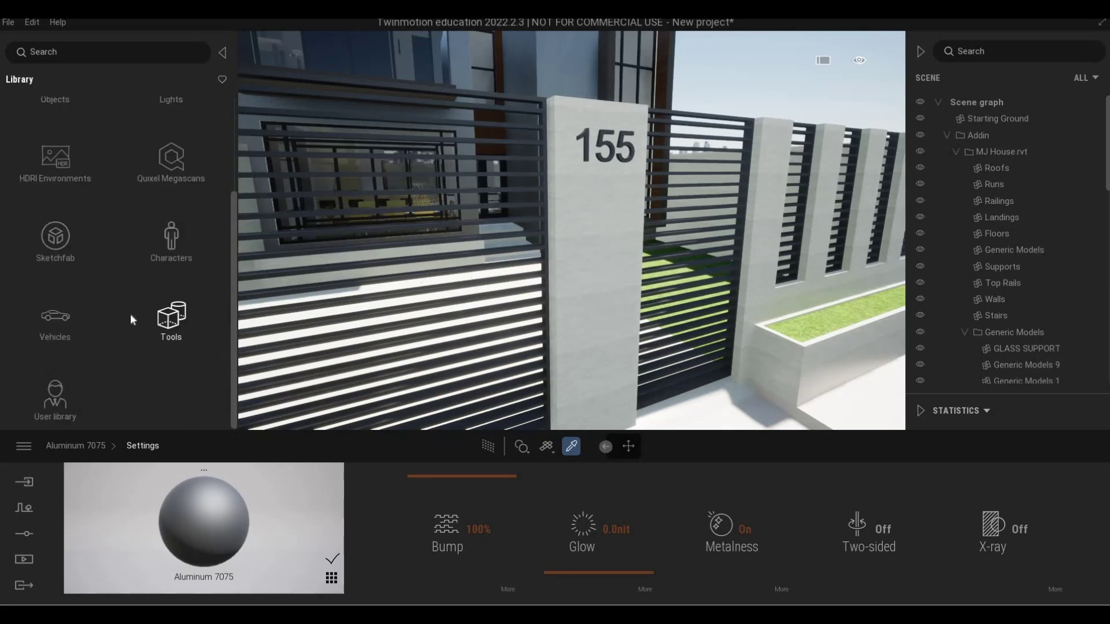
scroll(122, 311, up, 3)
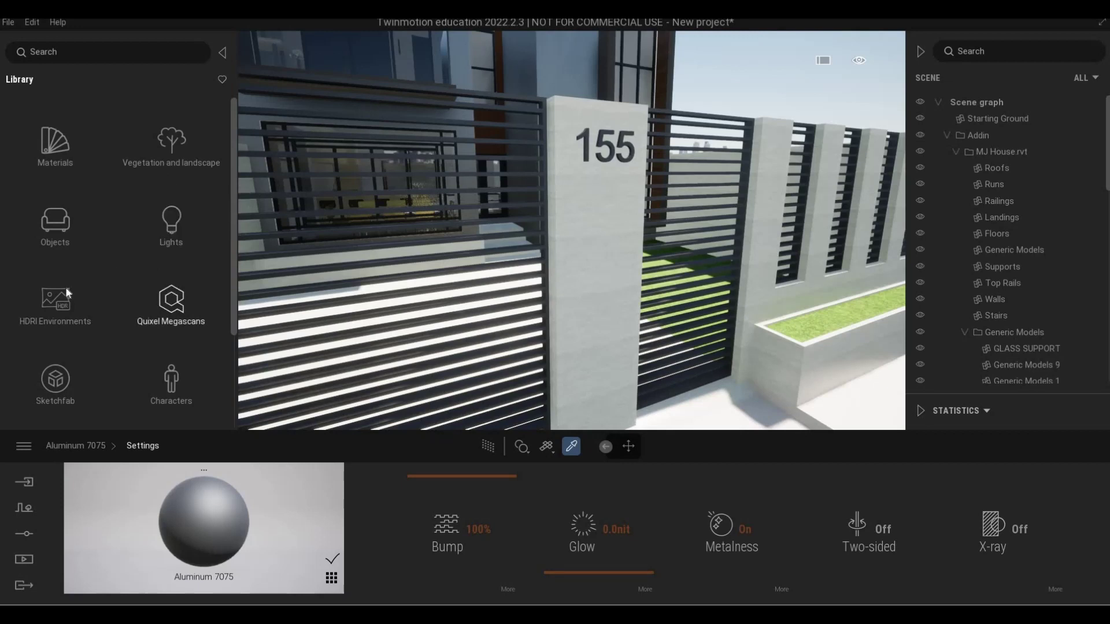
scroll(102, 305, down, 2)
scroll(69, 168, up, 2)
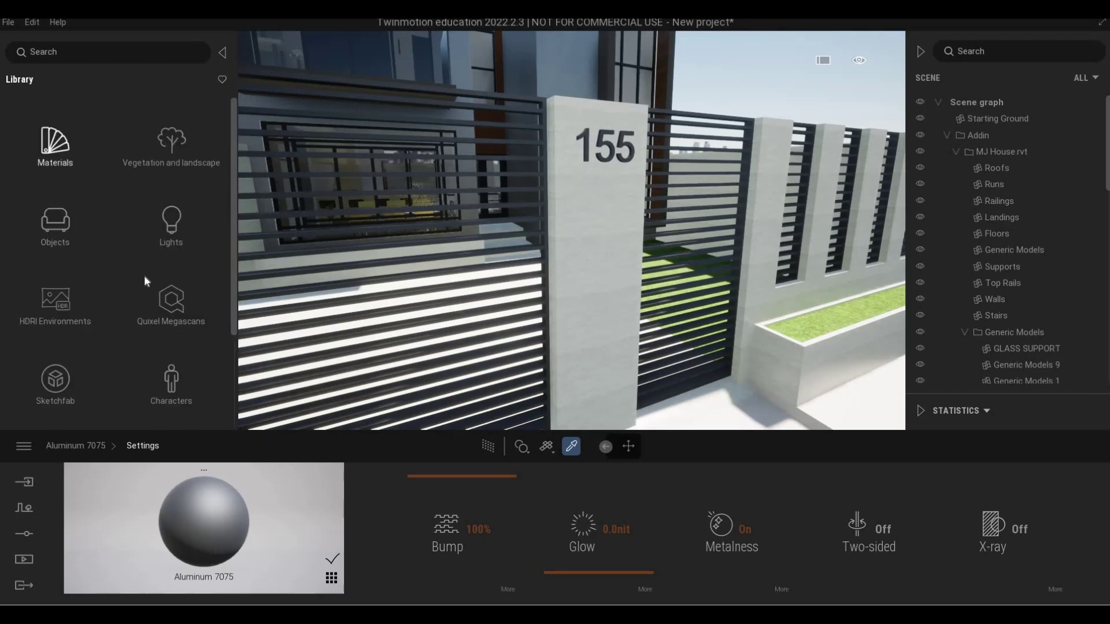
click(61, 160)
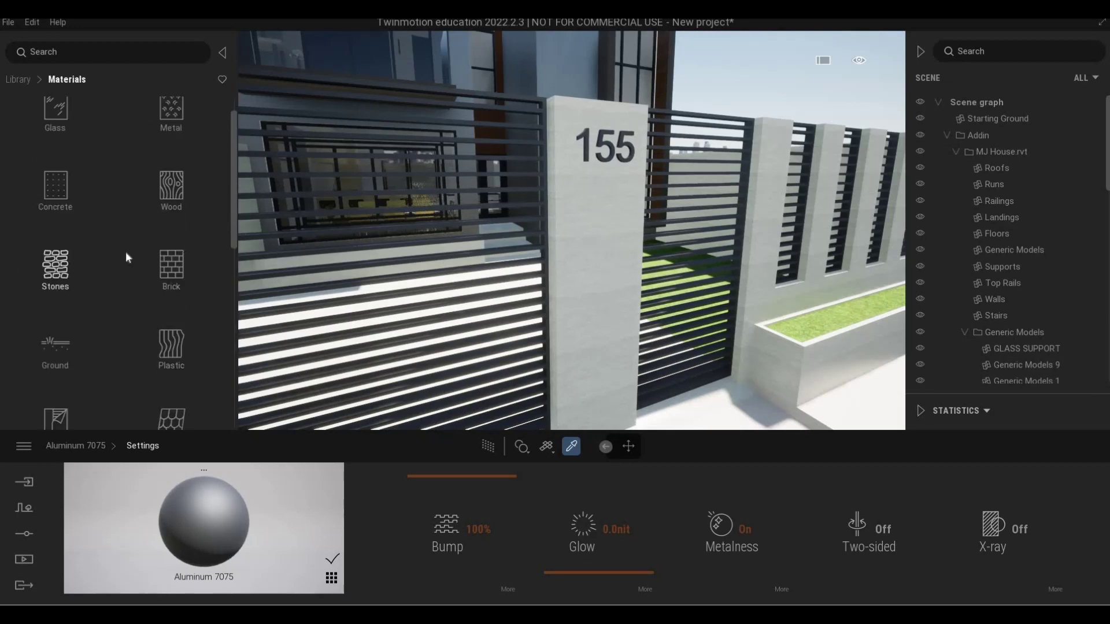
click(127, 254)
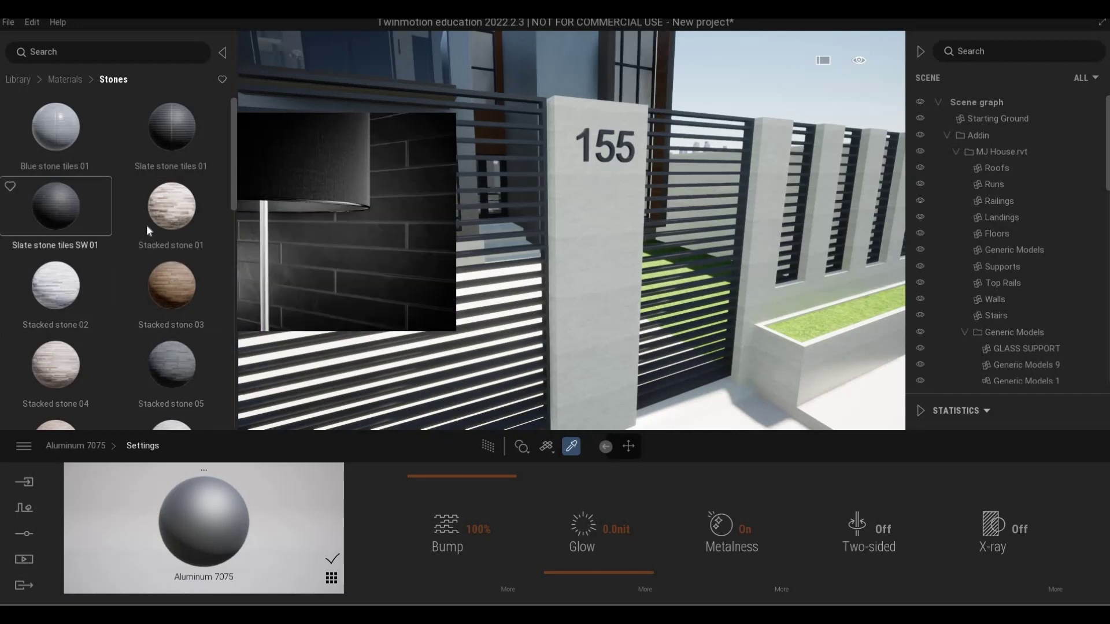
drag(522, 324, 560, 312)
key(d)
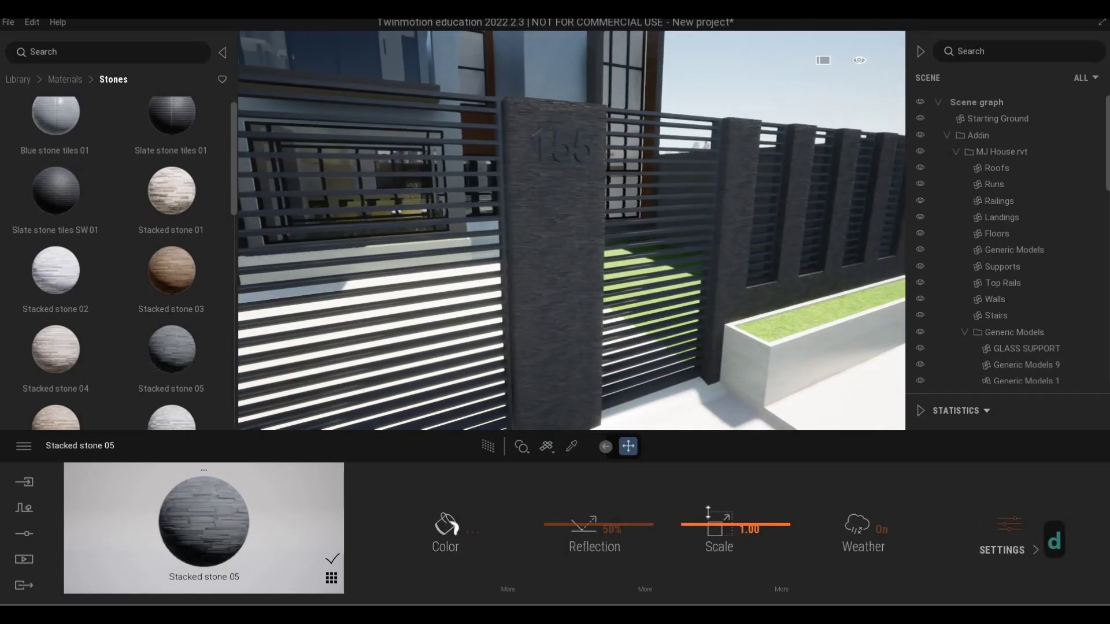
right_drag(734, 368, 734, 405)
Apply the library's Stacked stone 05 material to the planter box in front of the fence and set its scale to 3.99
key(d)
key(e)
key(w)
key(d)
key(w)
key(d)
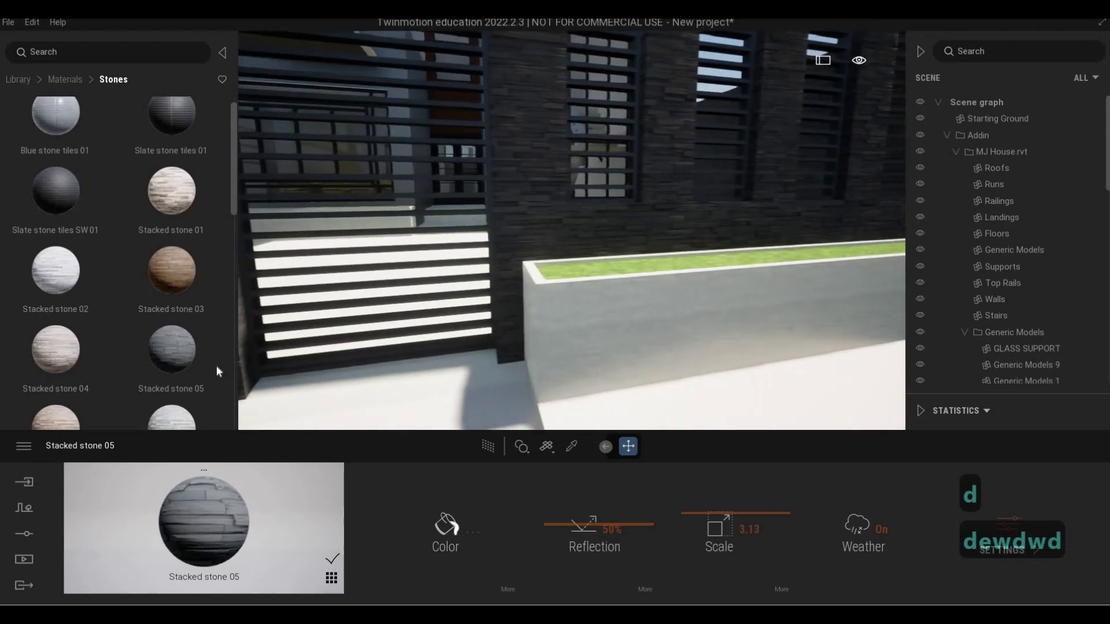
drag(580, 353, 574, 356)
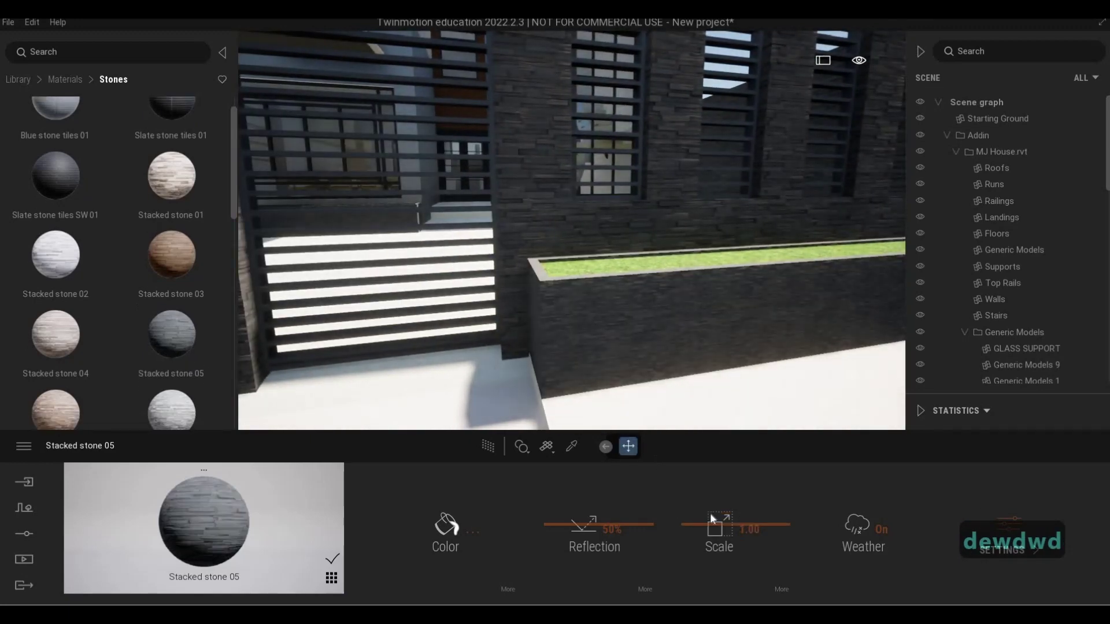
drag(712, 508, 712, 494)
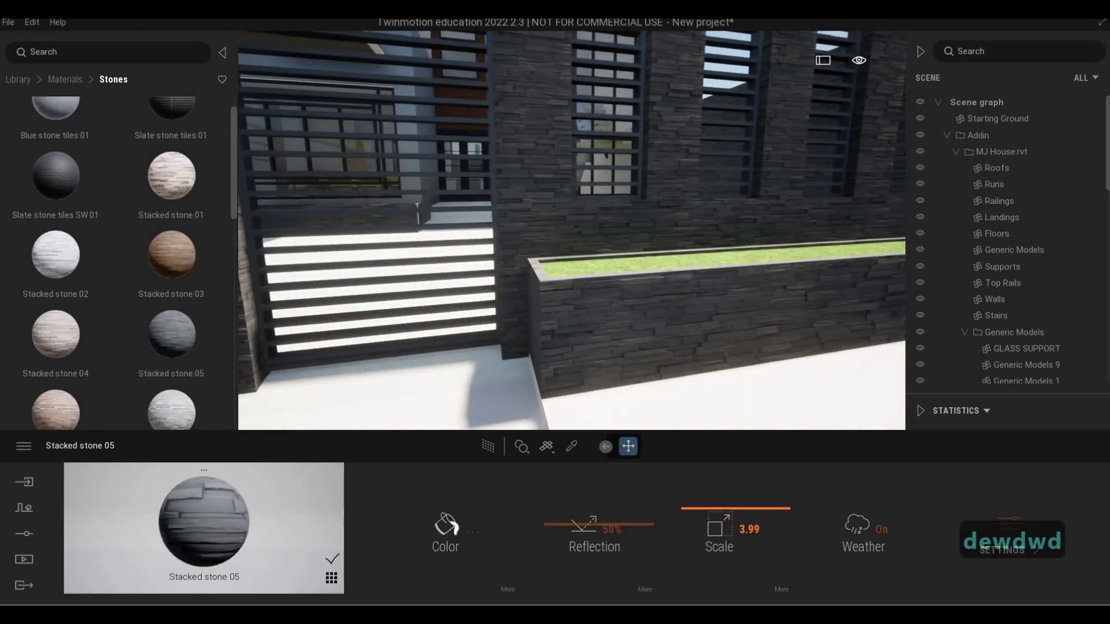
Undo the scale change and the stone material on the planter box
key(s)
key(d)
key(w)
key(w)
key(w)
key(w)
key(w)
key(w)
key(w)
key(w)
key(w)
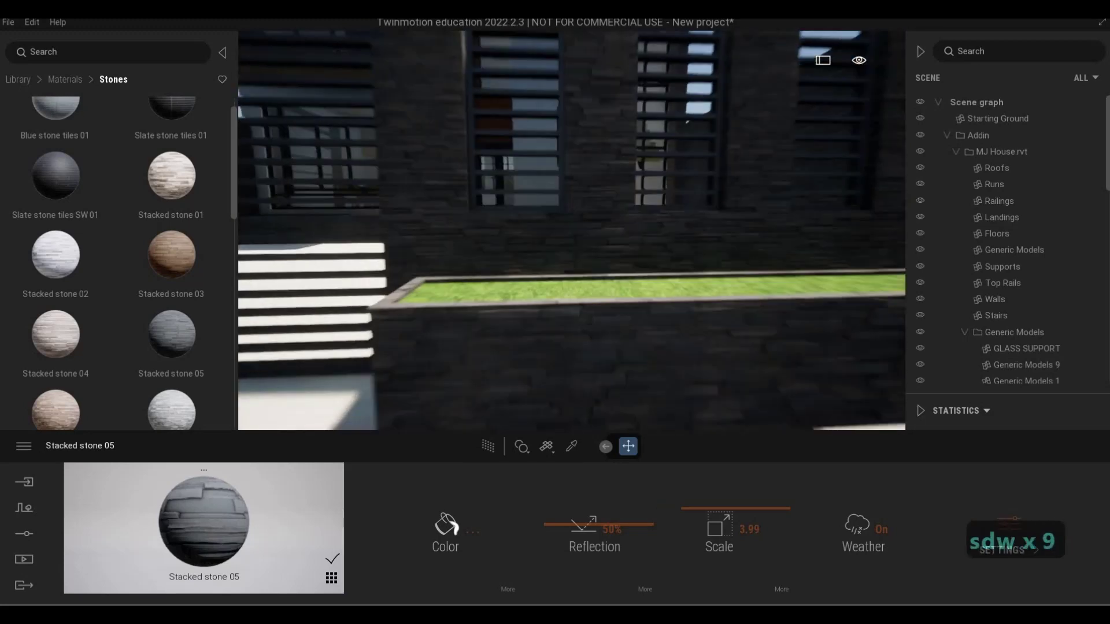
key(w)
key(w)
key(a)
key(s)
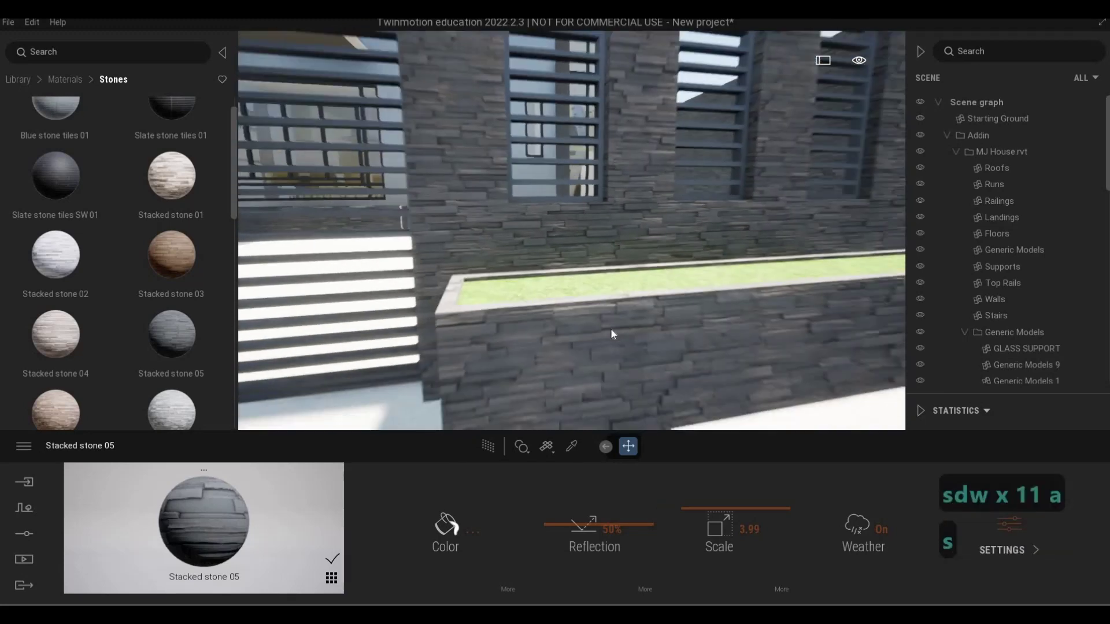
key(ctrl+z)
key(ctrl+z)
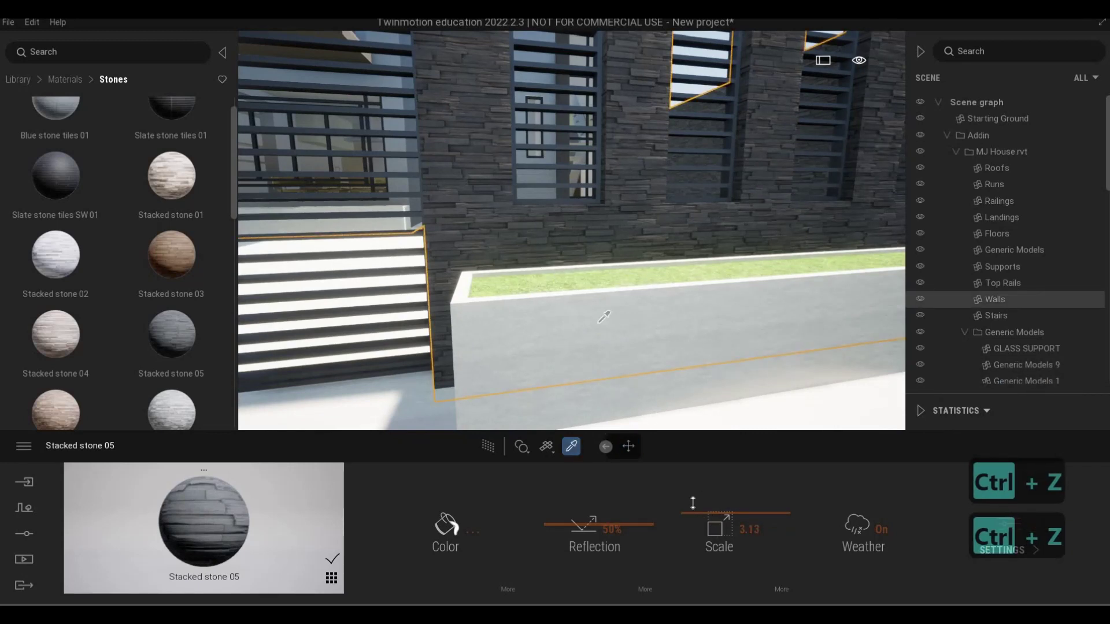
Set the scale of the fence's Stacked stone 05 material to 4.21 and apply that same material to the planter box
drag(693, 502, 526, 444)
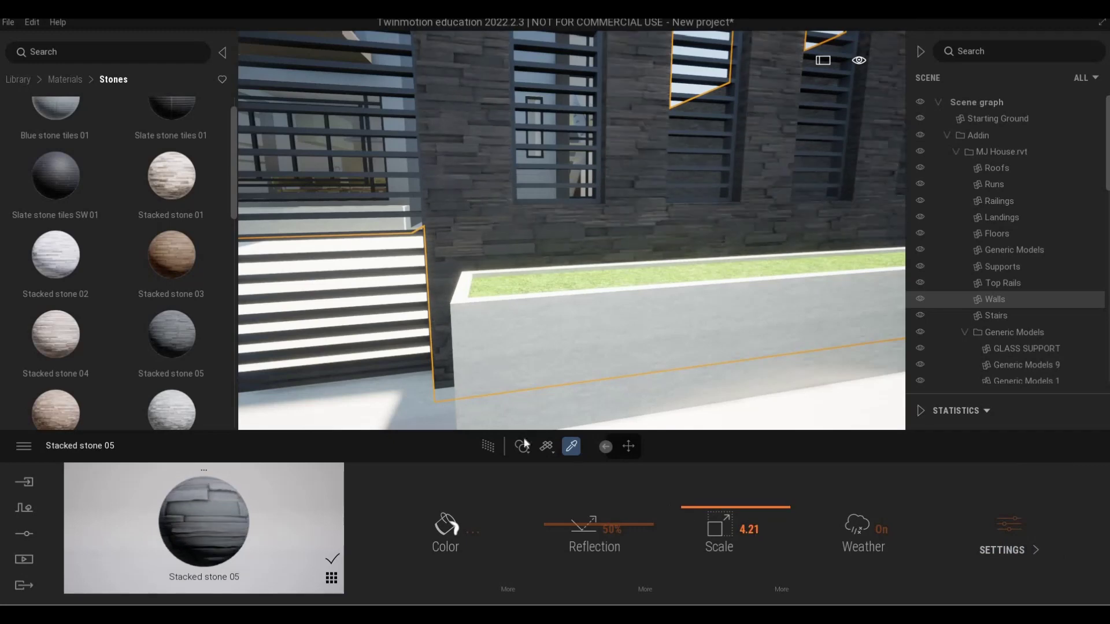
click(545, 392)
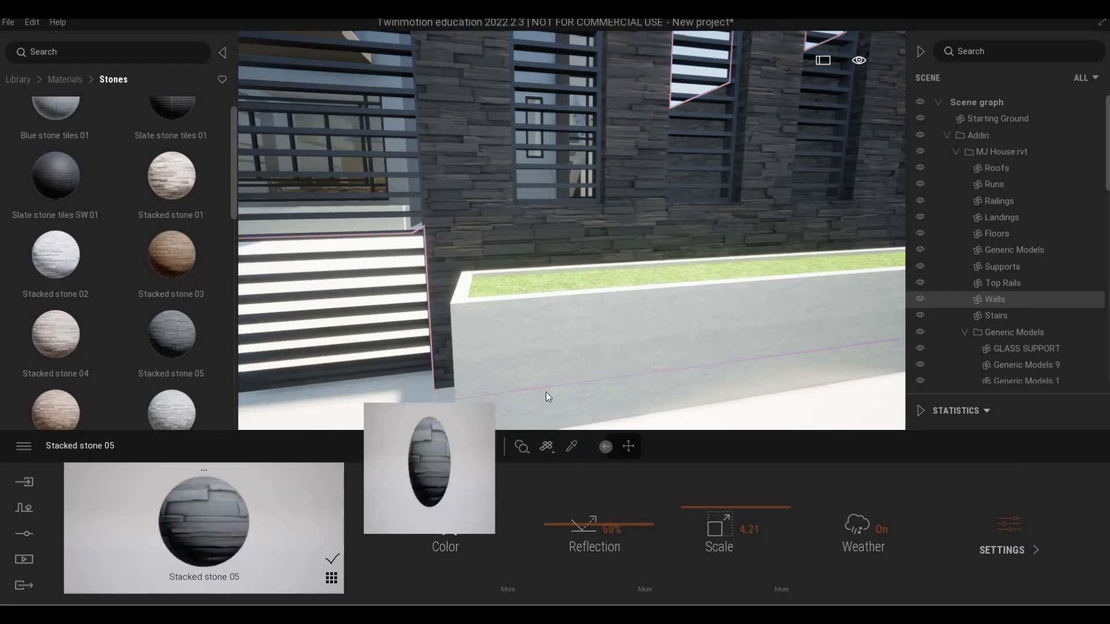
right_drag(546, 391, 619, 371)
key(s)
key(s)
key(d)
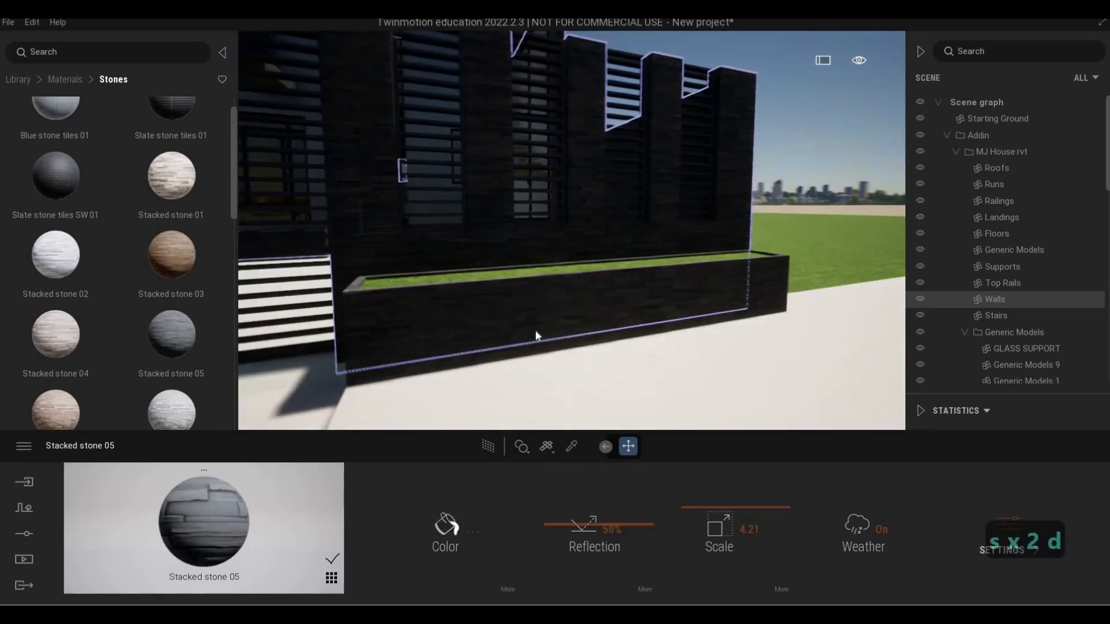
Examine the stacked stone on the front fence, gate pillars and inner boundary wall from close up and from the street
key(Escape)
key(Escape)
key(Escape)
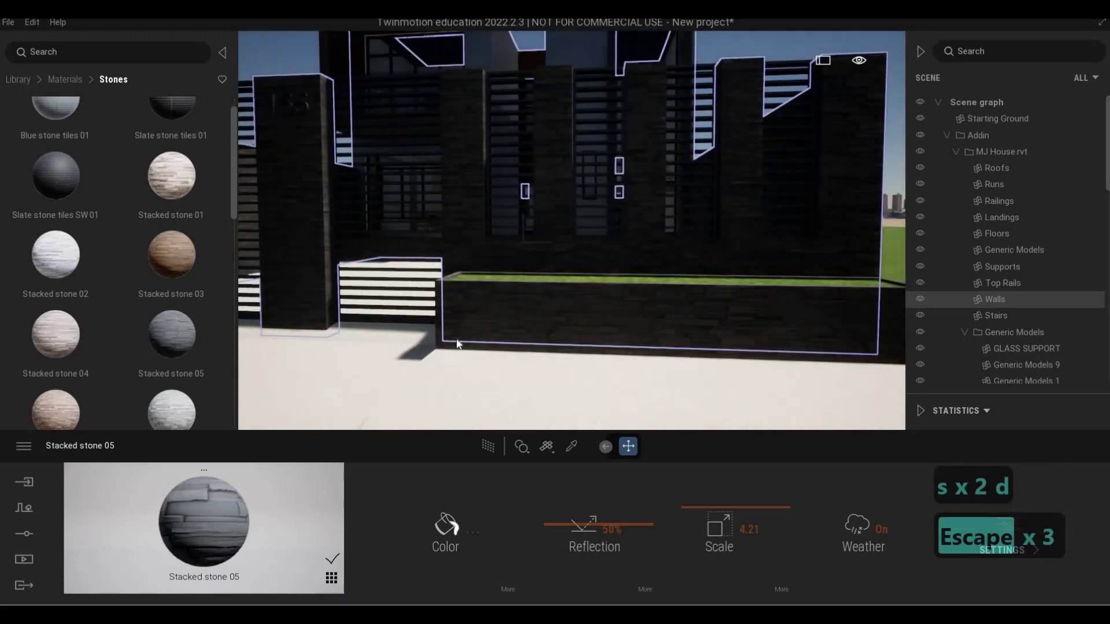
key(a)
key(w)
key(q)
key(a)
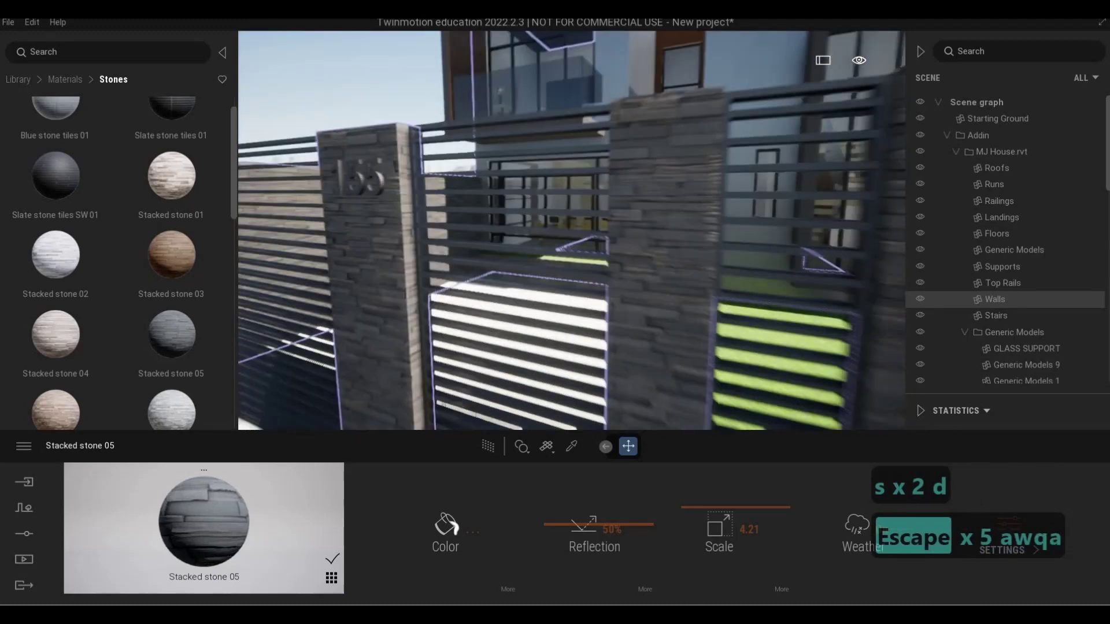
key(a)
key(d)
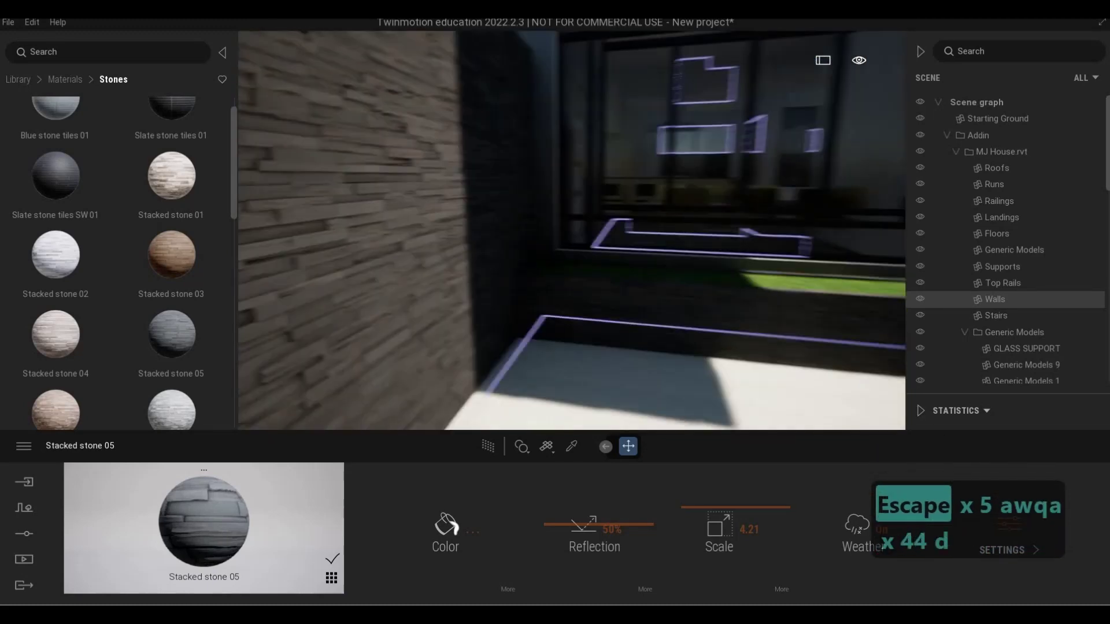
key(s)
key(s)
key(s)
key(s)
key(s)
key(s)
key(s)
key(s)
key(s)
key(s)
key(s)
key(s)
key(s)
key(s)
key(s)
key(s)
key(s)
key(s)
key(s)
key(s)
key(s)
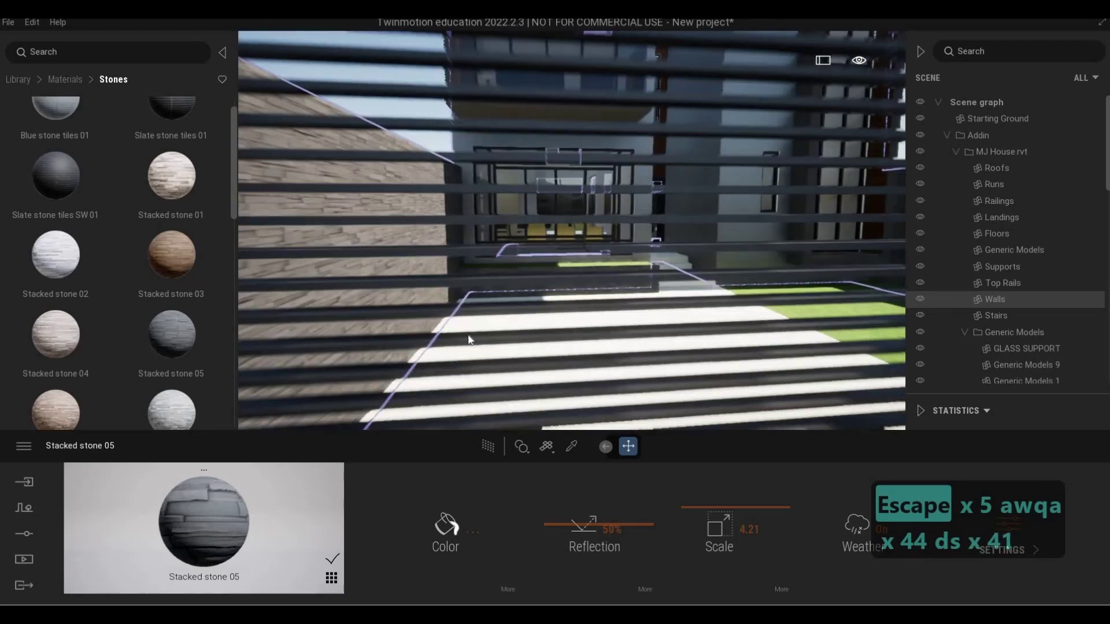
key(d)
key(d)
key(d)
key(d)
key(d)
key(d)
key(d)
key(d)
key(d)
key(d)
key(d)
key(d)
key(d)
key(d)
key(d)
key(d)
key(d)
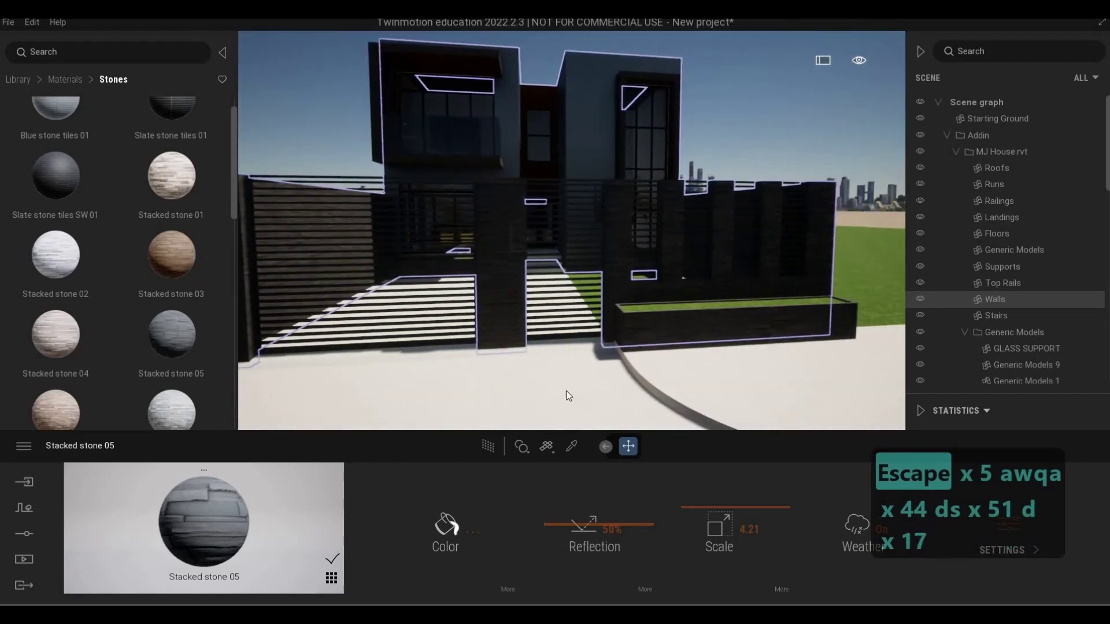
Clear the wall selection and inspect the stone on the planter and the outer face of the side boundary wall
key(Escape)
key(Escape)
key(d)
key(w)
key(d)
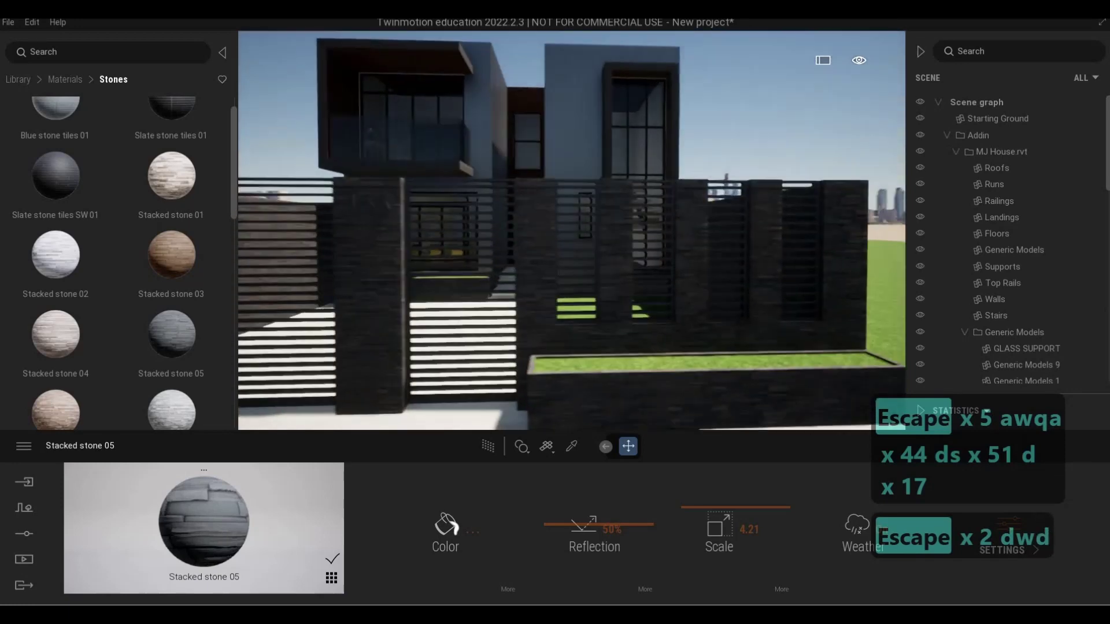
key(d)
key(d)
key(d)
key(d)
key(d)
key(d)
key(d)
key(d)
key(d)
key(d)
key(d)
key(d)
key(d)
key(d)
key(d)
key(d)
key(d)
key(d)
key(d)
key(d)
key(d)
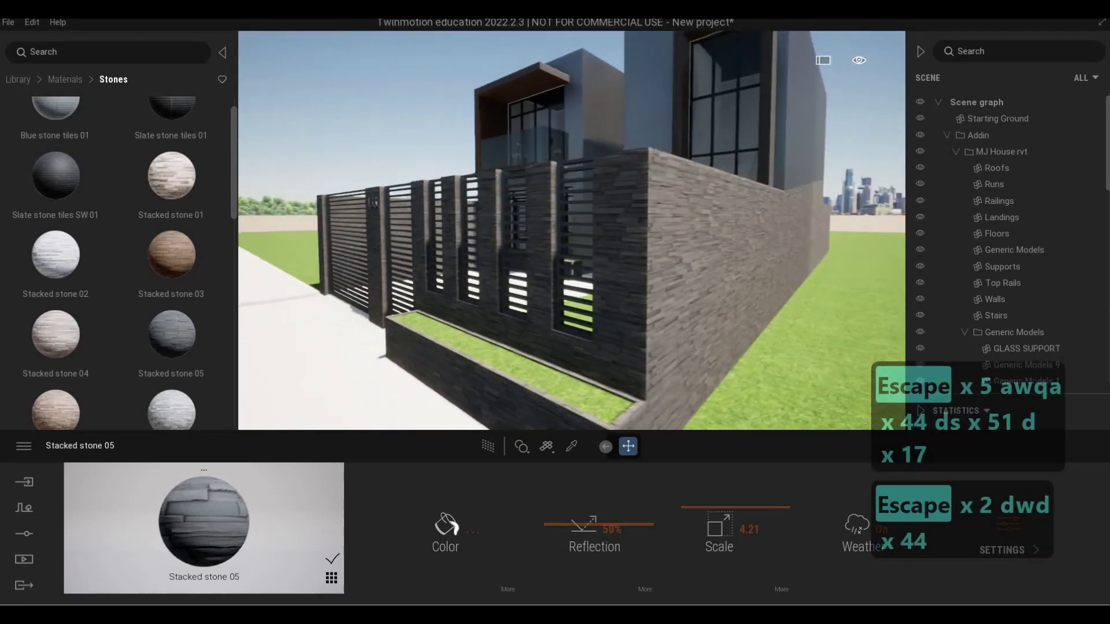
key(a)
key(w)
key(d)
key(d)
key(d)
key(d)
key(d)
key(d)
key(d)
key(d)
key(d)
key(d)
key(d)
key(d)
key(d)
key(d)
key(d)
key(d)
key(d)
key(d)
key(d)
key(d)
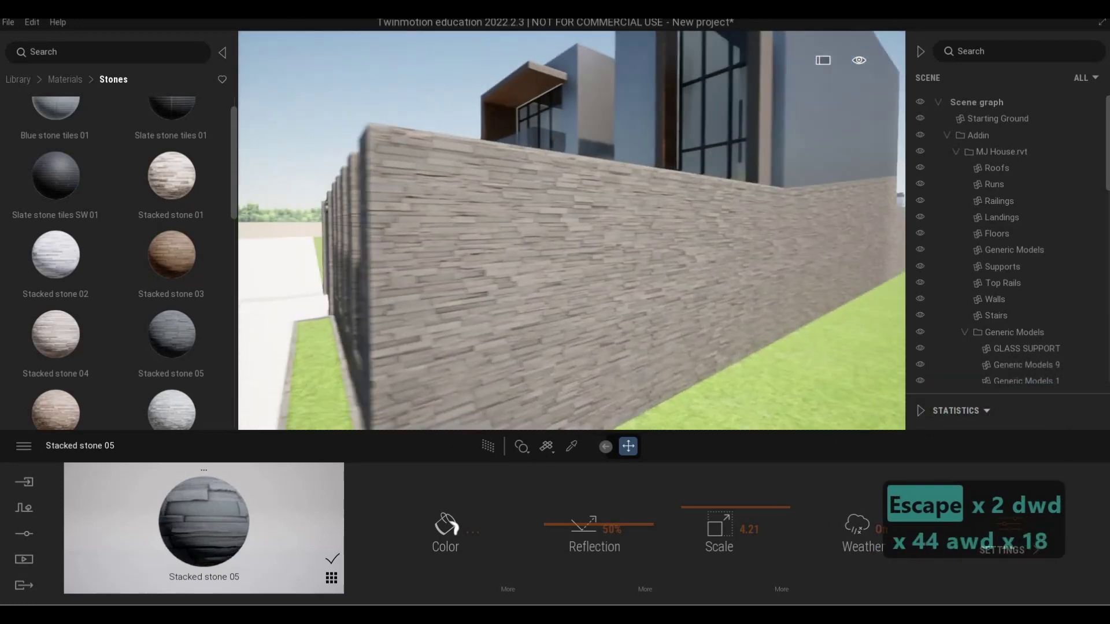
Inspect where the stacked stone meets the plain upper wall along the side and rear of the house
key(d)
key(d)
key(d)
key(d)
key(d)
key(d)
key(d)
key(d)
key(d)
key(d)
key(d)
key(d)
key(d)
key(d)
key(d)
key(d)
key(w)
key(q)
key(q)
key(q)
key(q)
key(q)
key(q)
key(q)
key(q)
key(q)
key(q)
key(q)
key(q)
key(q)
key(q)
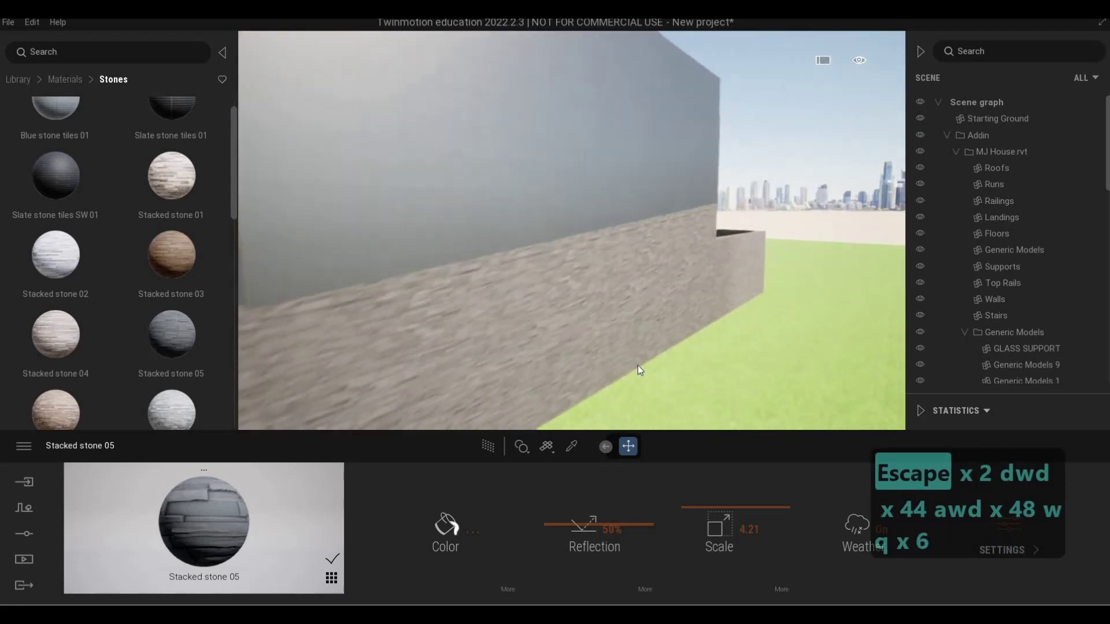
right_drag(645, 307, 349, 308)
key(s)
key(d)
key(d)
key(d)
key(d)
key(d)
key(d)
key(d)
key(d)
key(d)
key(d)
key(d)
key(d)
key(d)
key(d)
key(w)
key(a)
key(a)
key(a)
key(a)
key(a)
key(a)
key(a)
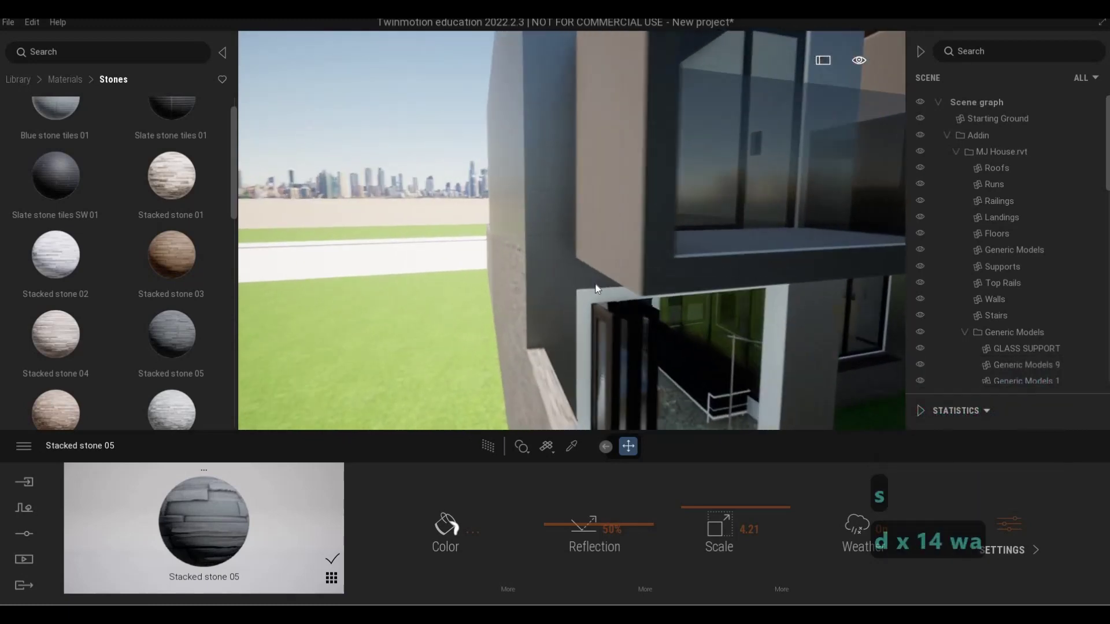
key(a)
key(a)
key(a)
key(a)
key(s)
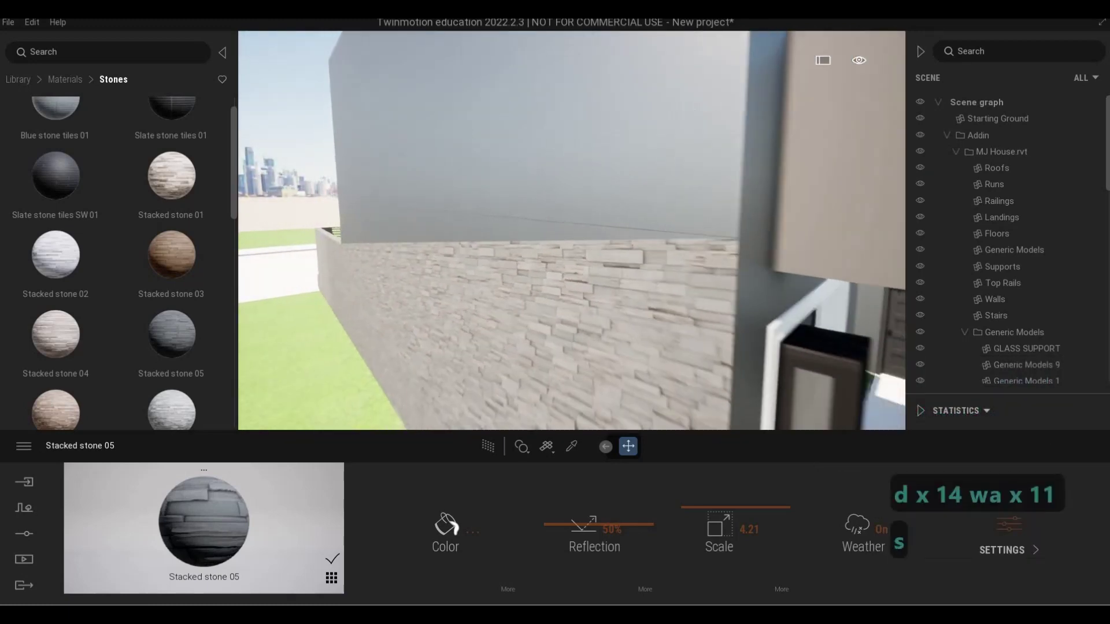
key(d)
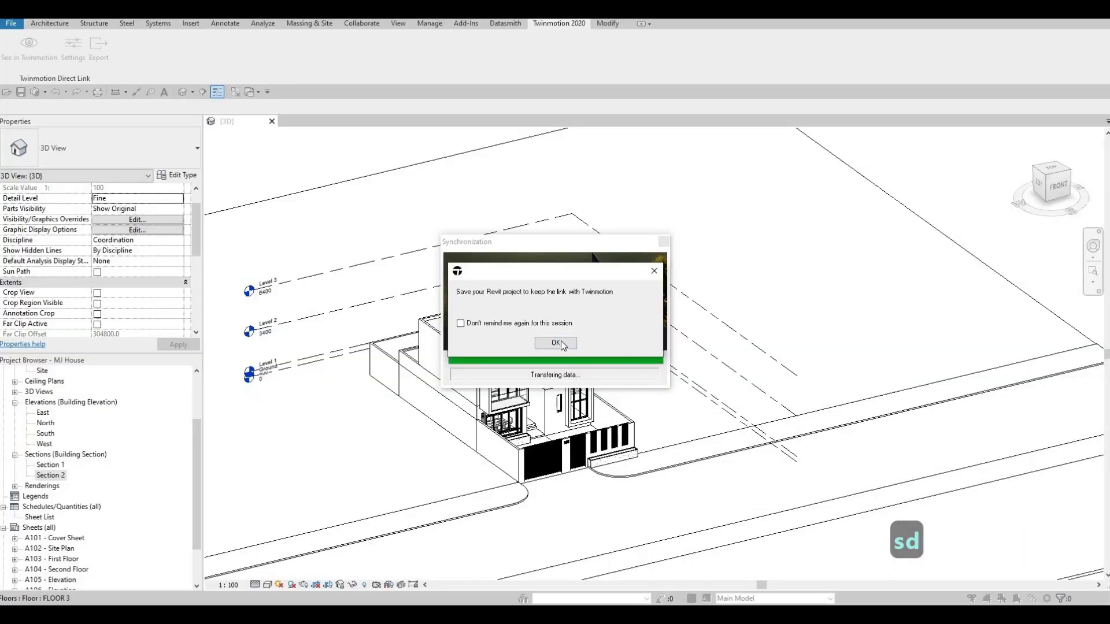
Acknowledge the save reminder in Revit and inspect the ground-floor side wall from several angles
click(559, 343)
shift+middle_drag(671, 417, 538, 410)
scroll(615, 402, up, 5)
click(607, 372)
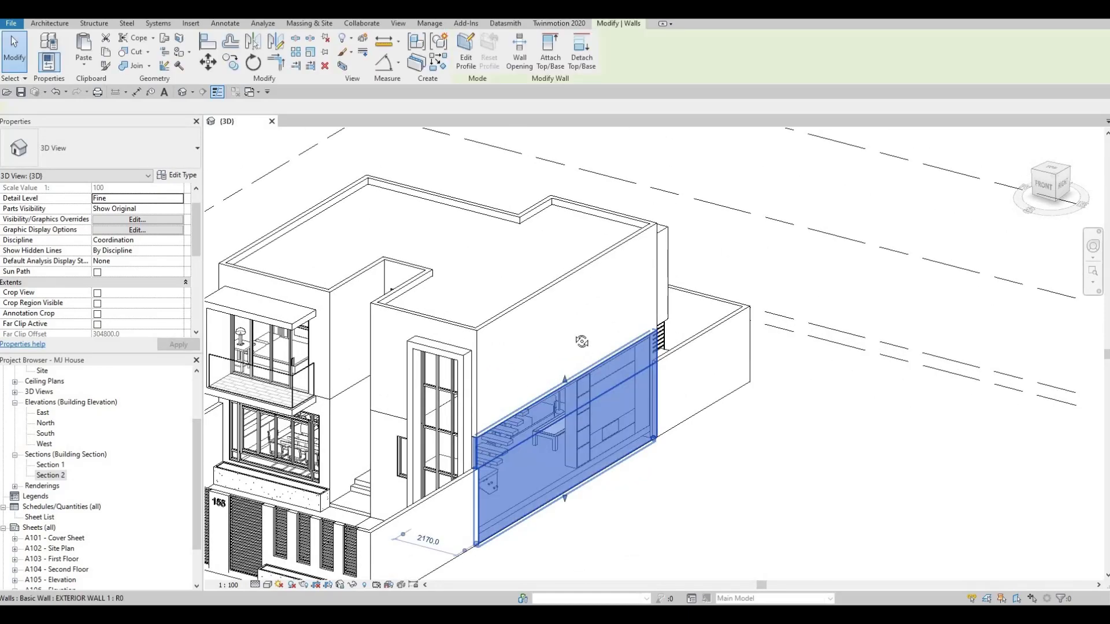
shift+middle_drag(608, 371, 638, 407)
key(Escape)
key(Escape)
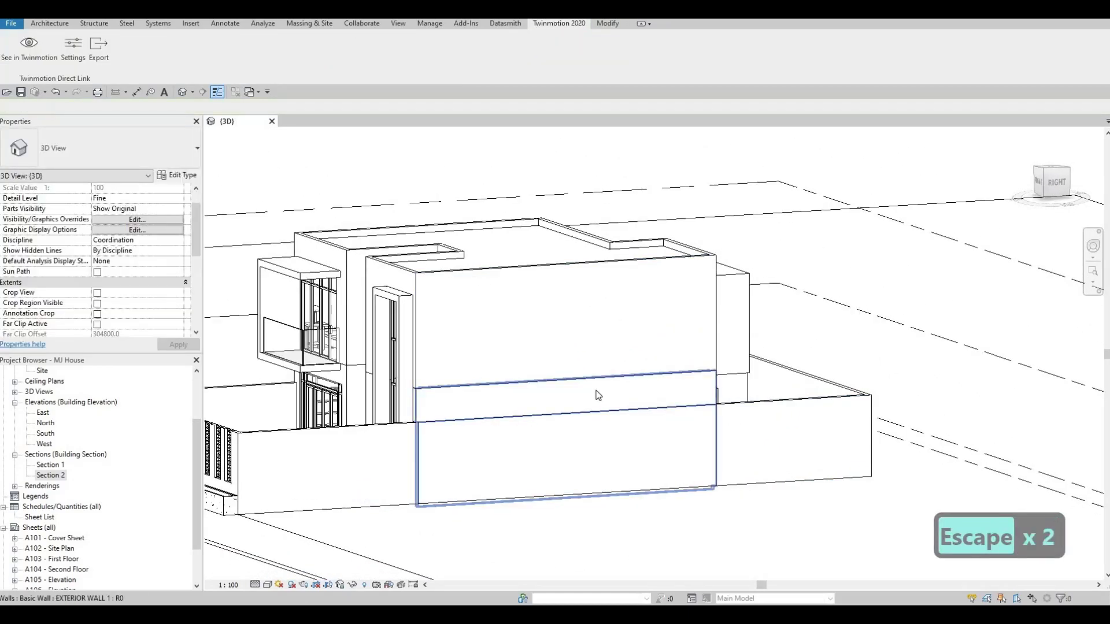
click(605, 410)
key(Escape)
shift+middle_drag(649, 428, 446, 453)
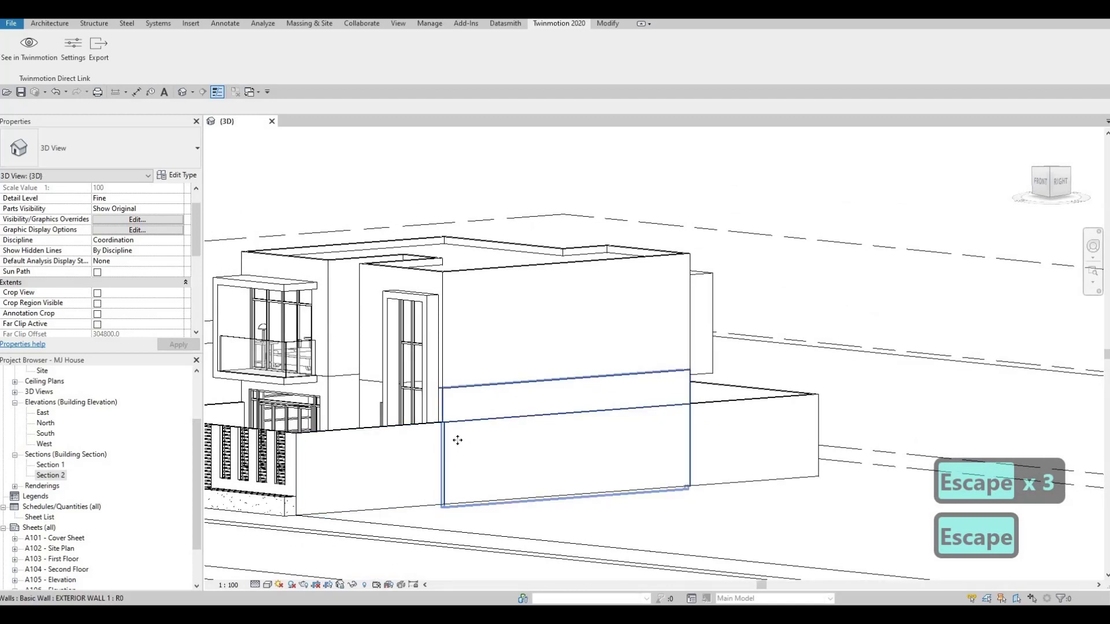
Try to lower the top edge of the ground-floor side wall toward the boundary wall's height, and undo the change
click(457, 440)
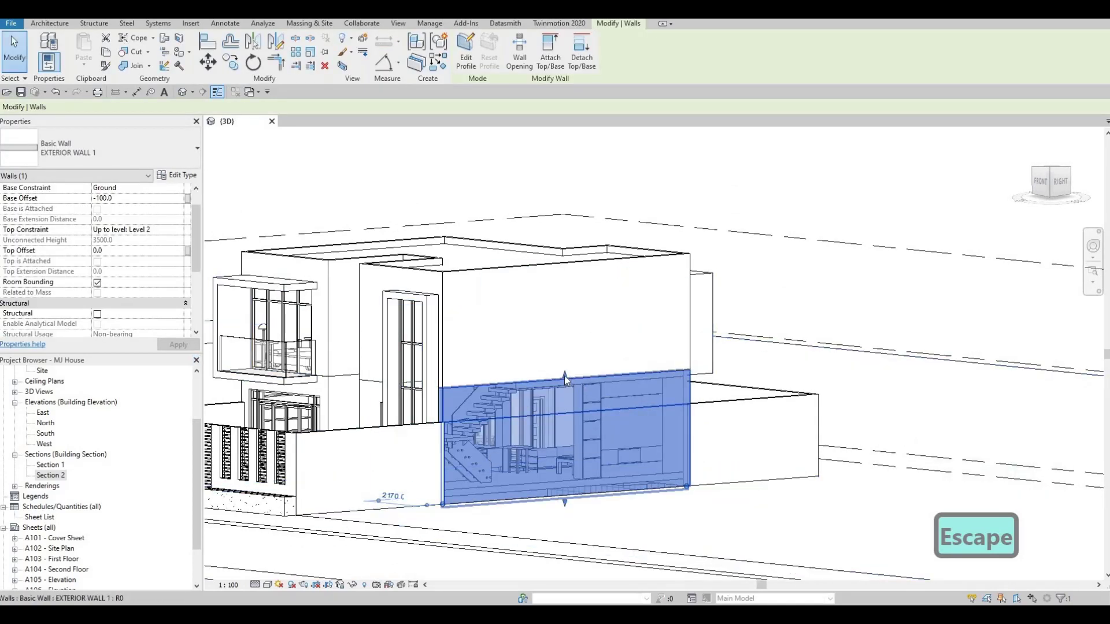
drag(565, 379, 577, 417)
key(Escape)
shift+middle_drag(596, 495, 594, 488)
key(ctrl+z)
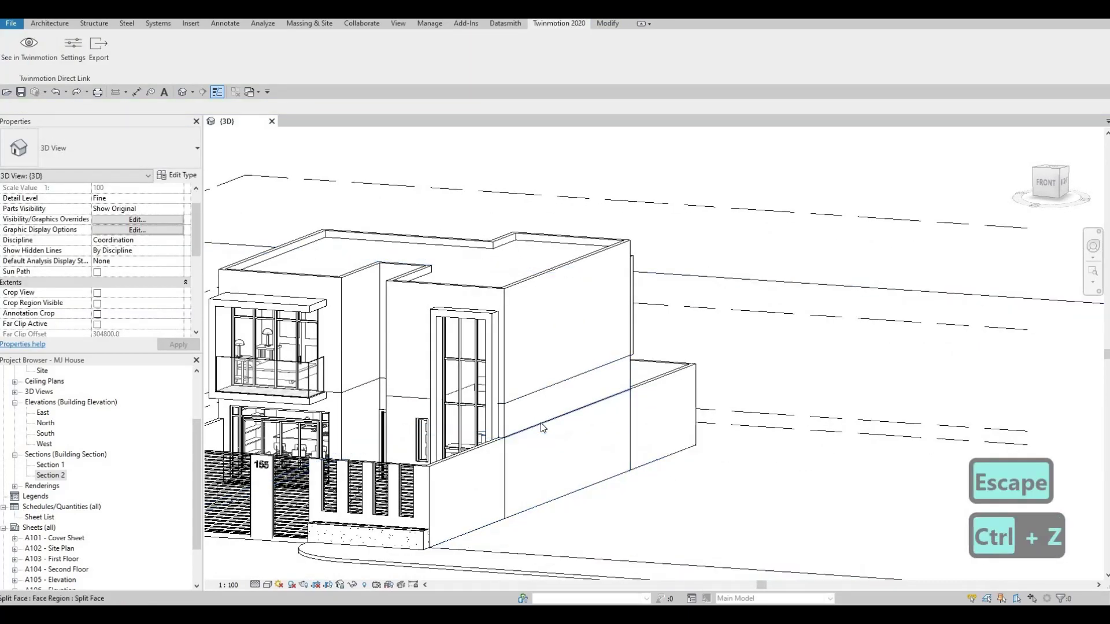
Check the split face along the side wall up close and clear its selection
scroll(543, 425, up, 5)
click(542, 426)
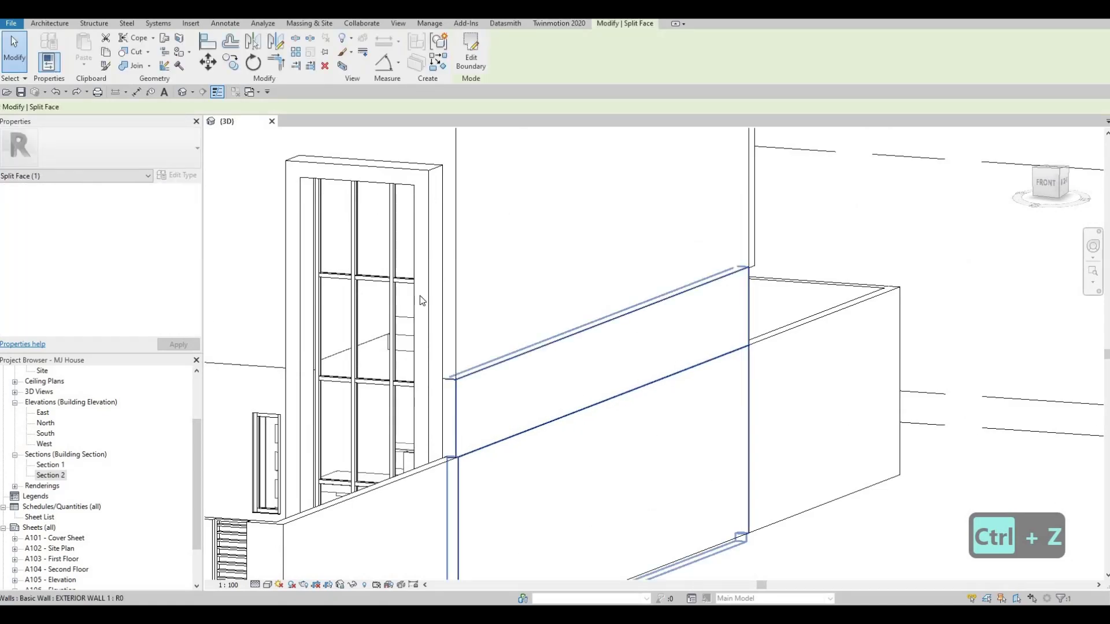
click(272, 121)
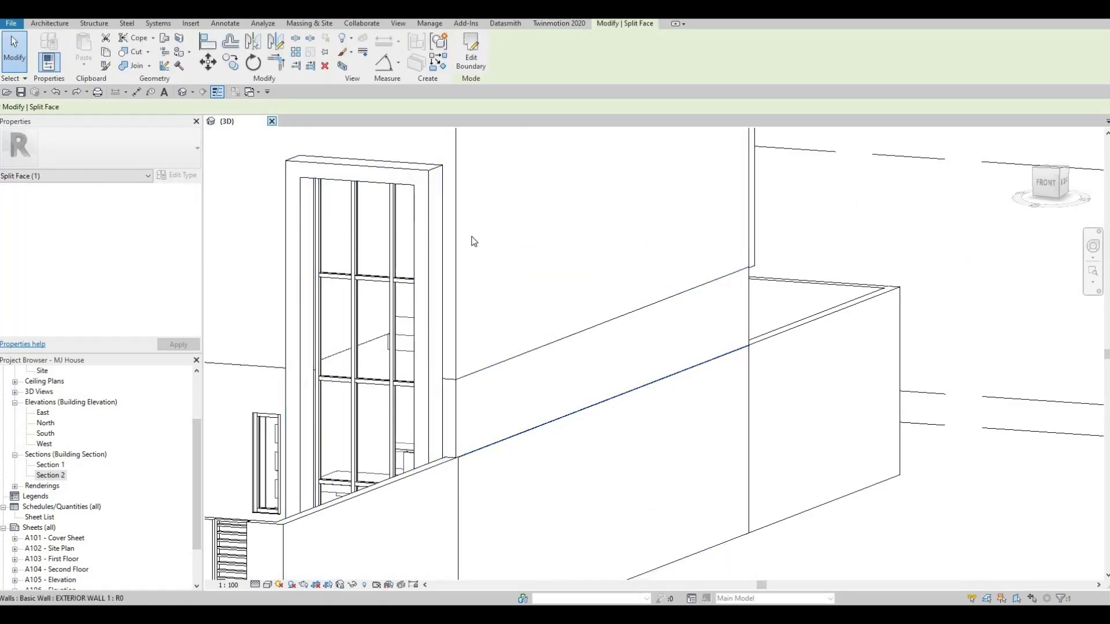
key(Escape)
key(Escape)
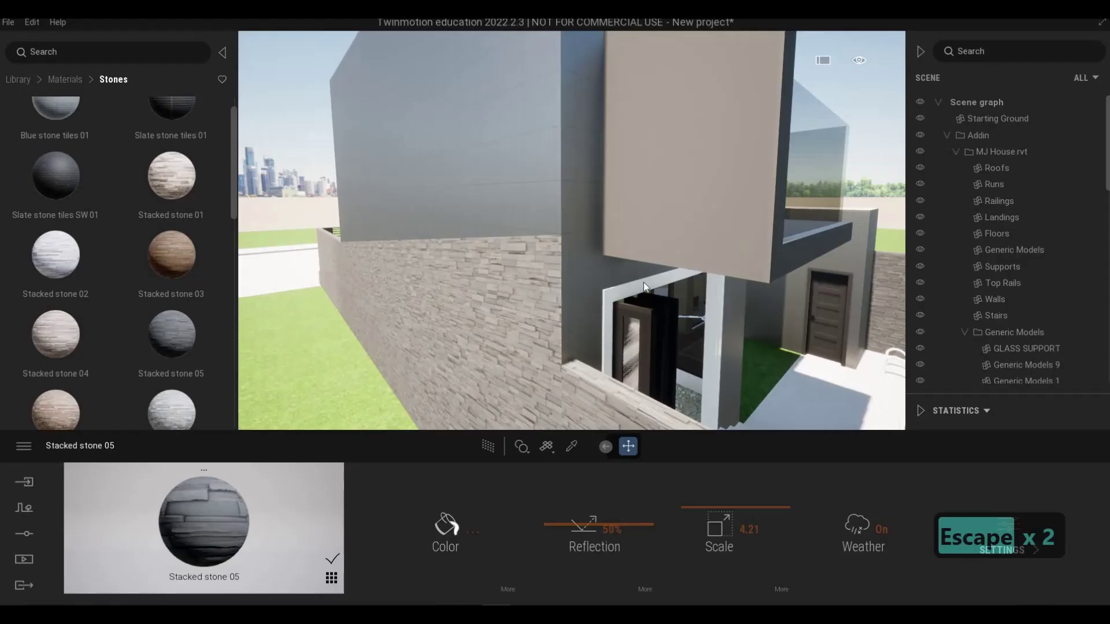
Switch to Twinmotion and inspect the stacked stone along the side of the house and the boundary wall from several sides
drag(646, 287, 692, 302)
key(d)
key(w)
key(d)
key(s)
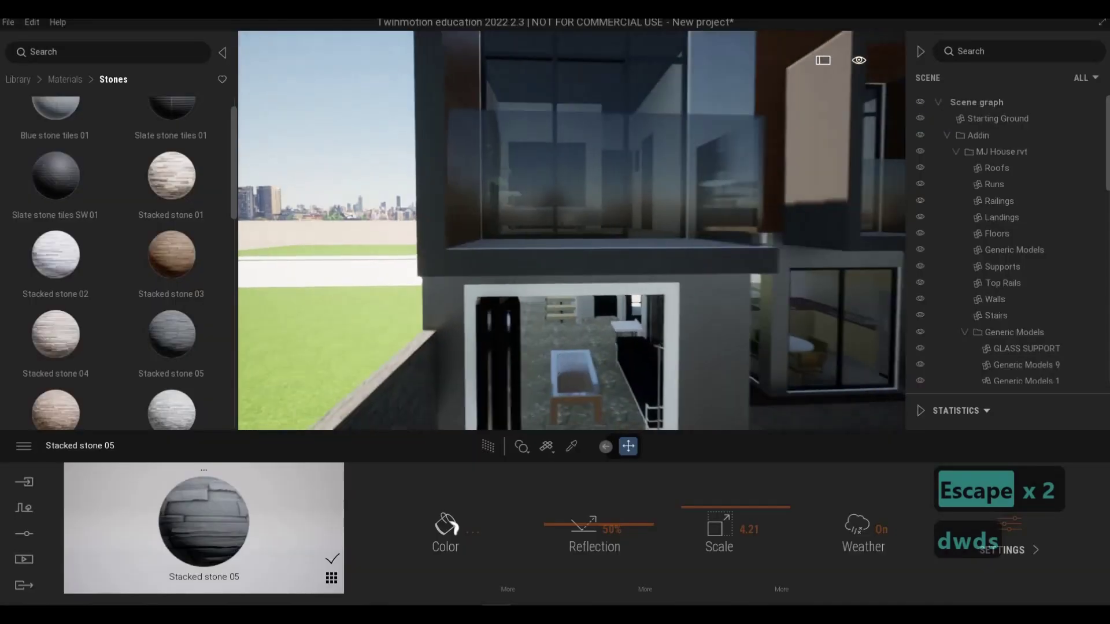
key(a)
key(a)
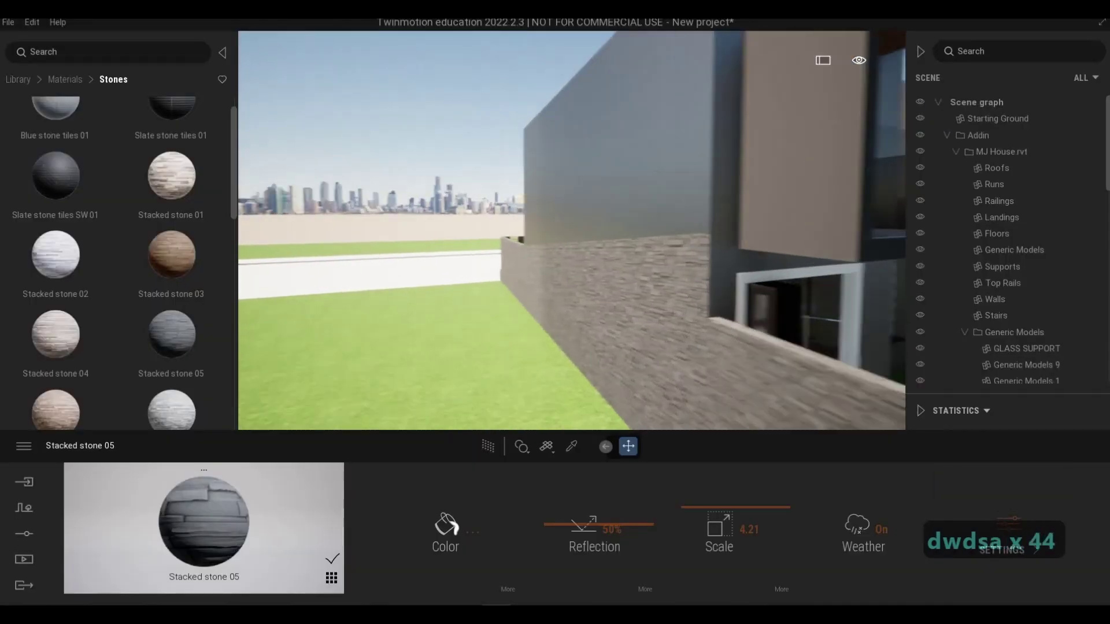
key(a)
key(w)
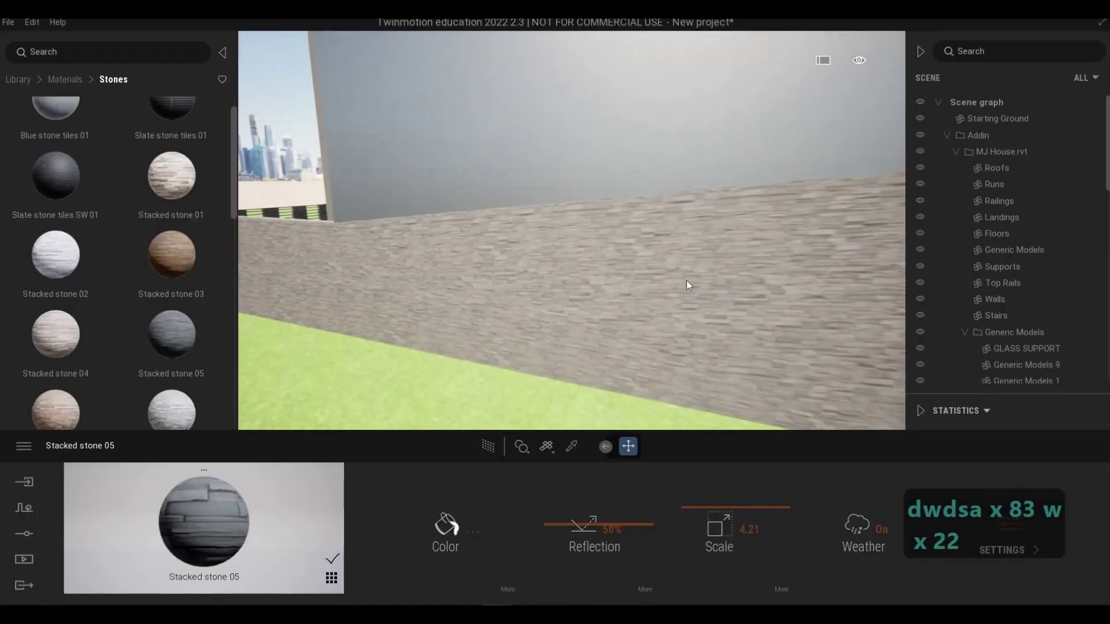
key(w)
right_drag(688, 285, 826, 278)
key(s)
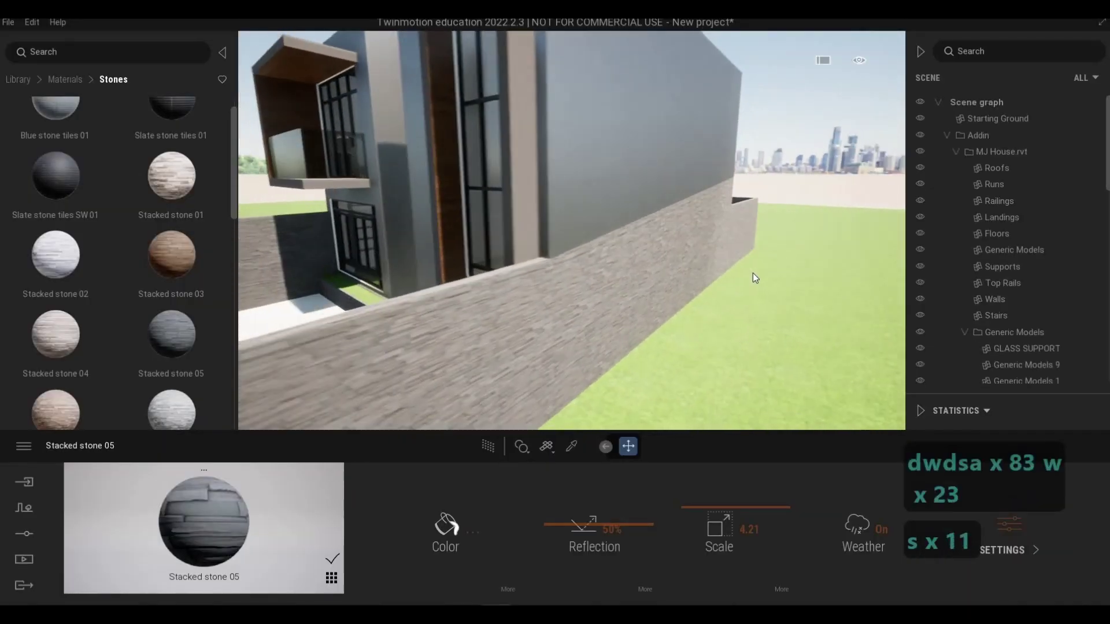
key(w)
key(a)
key(d)
key(w)
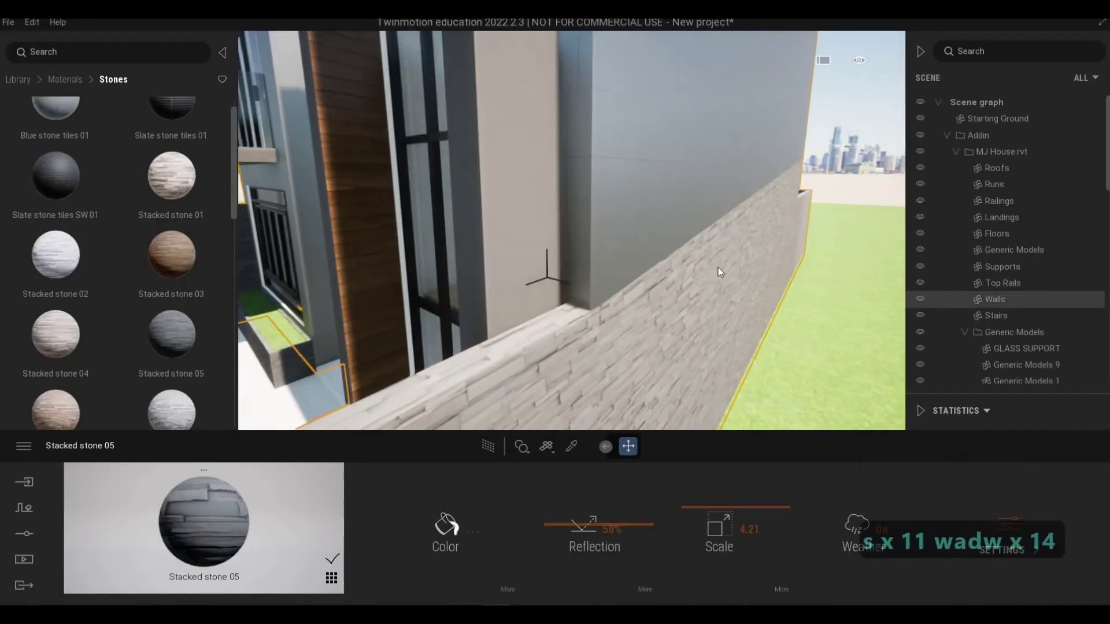
Sample the Matte painted wall material on the tall window's frame and set its color to 3B3B3B
click(730, 266)
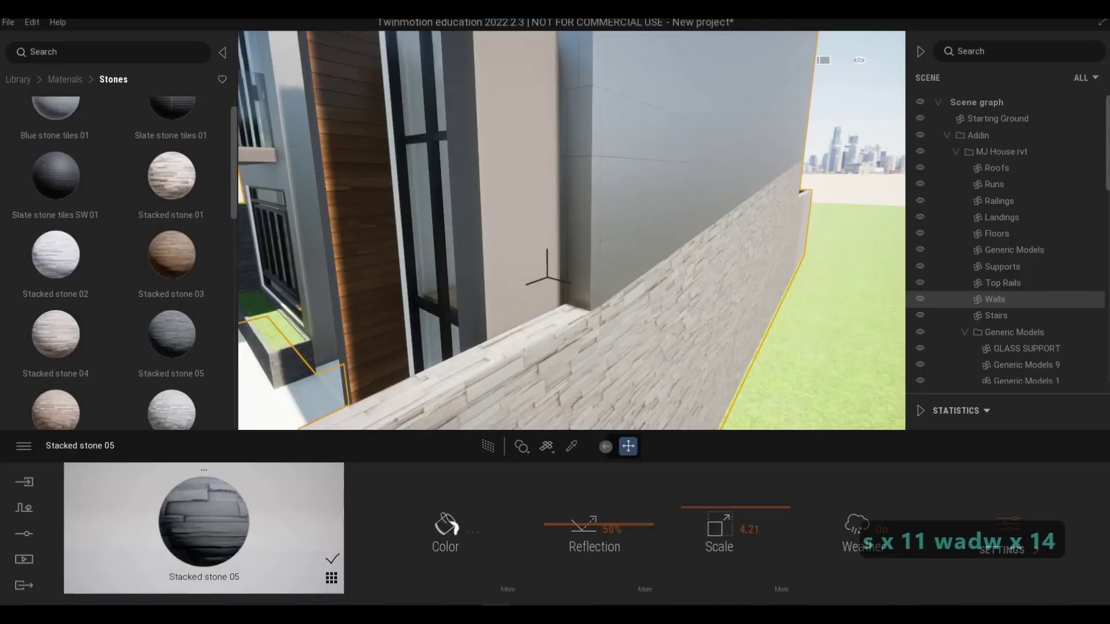
key(s)
key(a)
key(w)
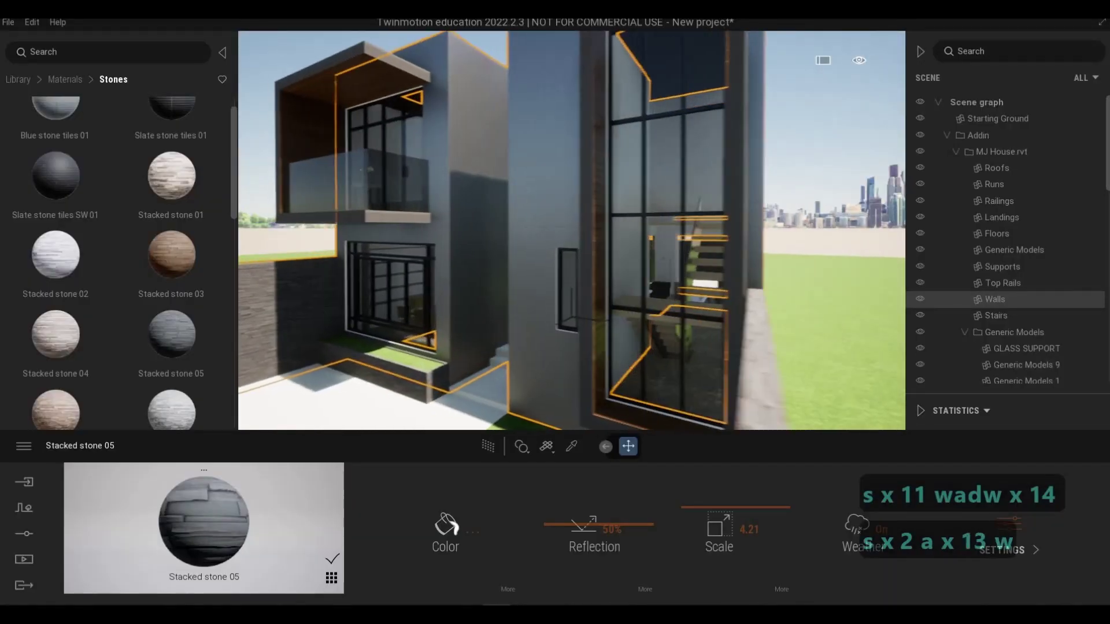
key(w)
key(d)
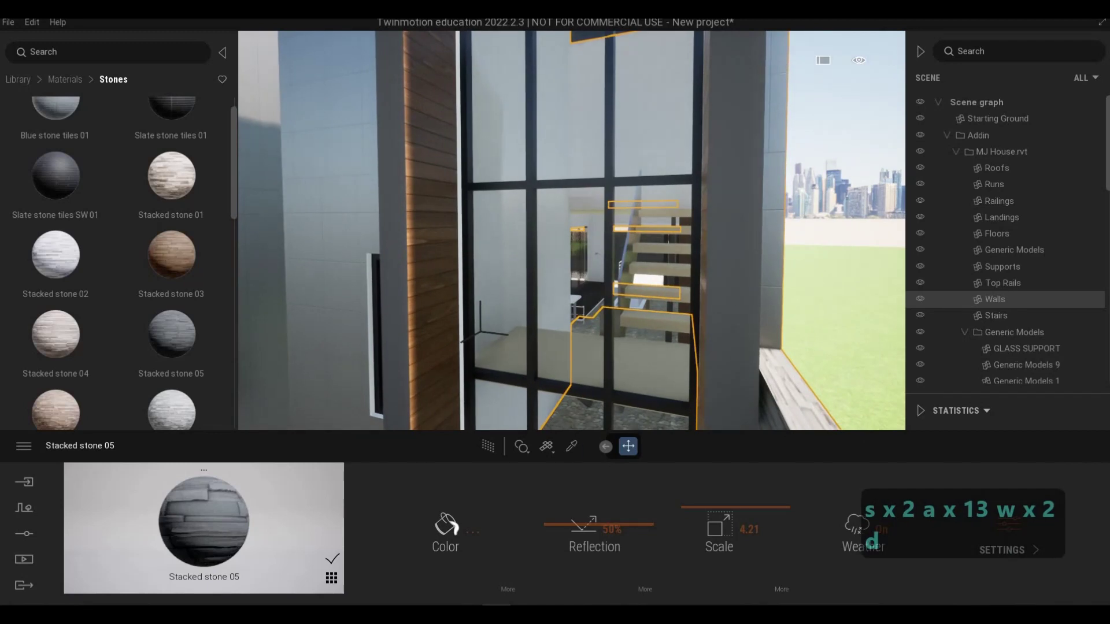
click(571, 446)
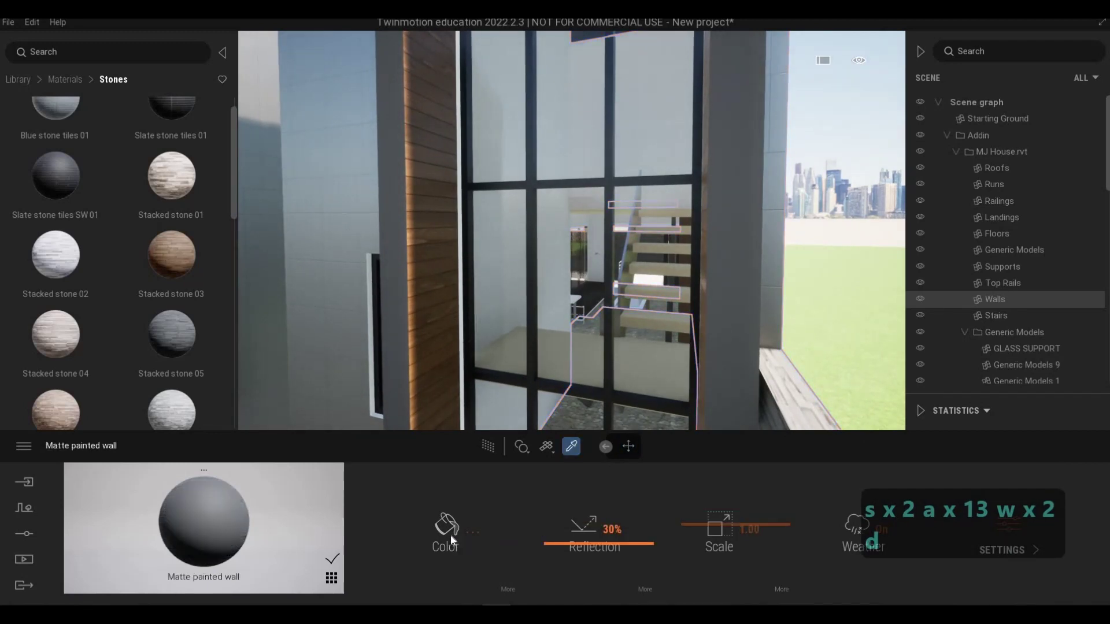
click(537, 376)
click(539, 334)
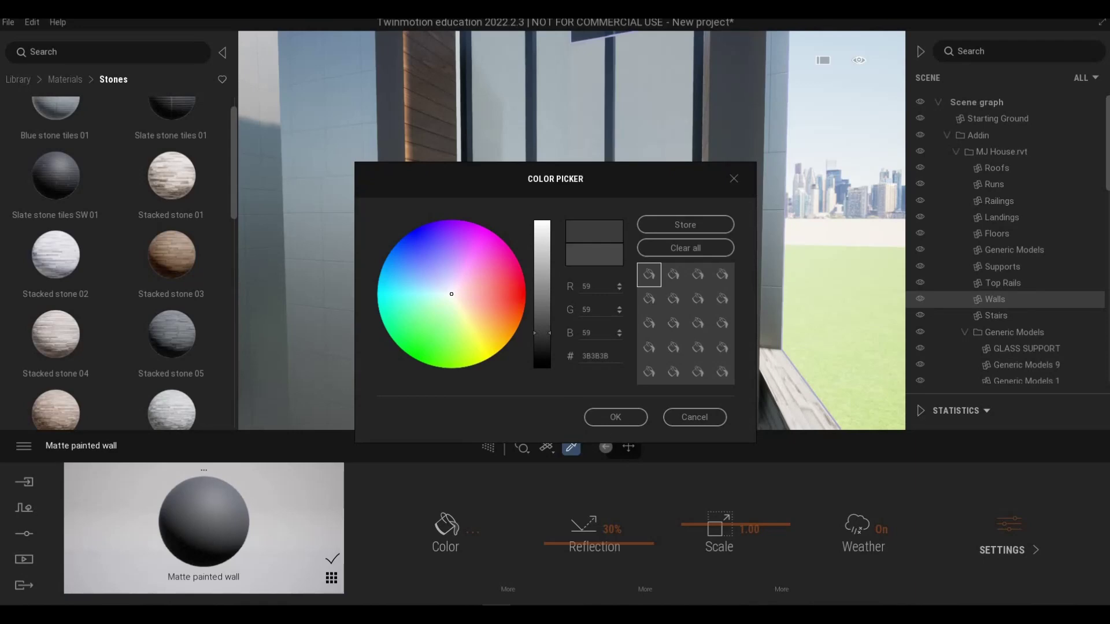
click(615, 416)
Sample the Aluminium panels 150x150 material on the front facade and set its reflection to 40%
key(s)
key(s)
key(a)
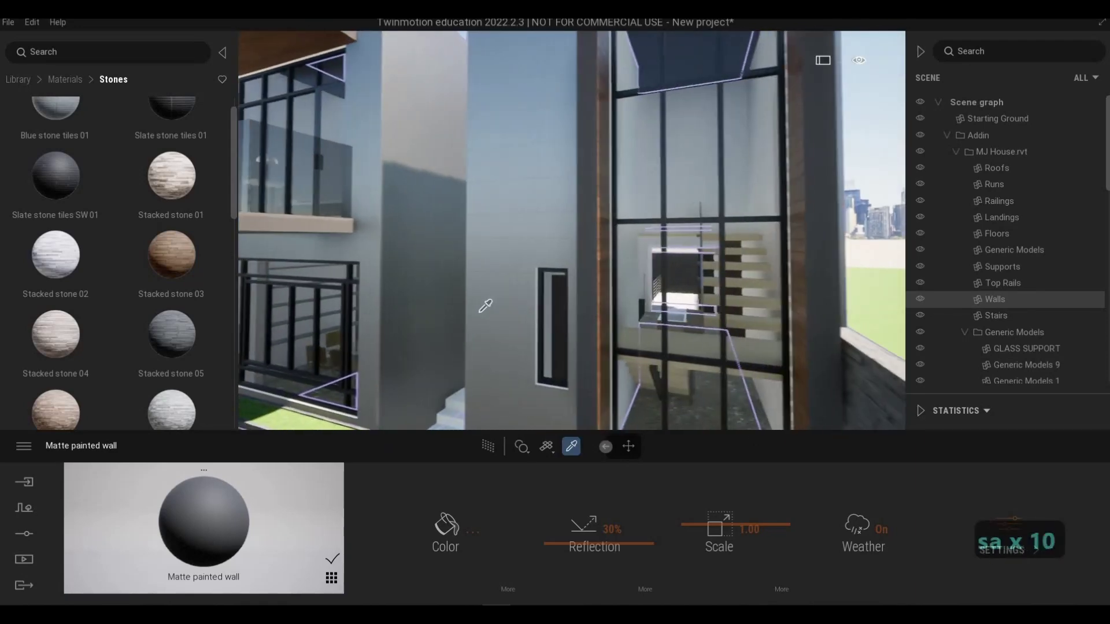
key(s)
key(a)
key(w)
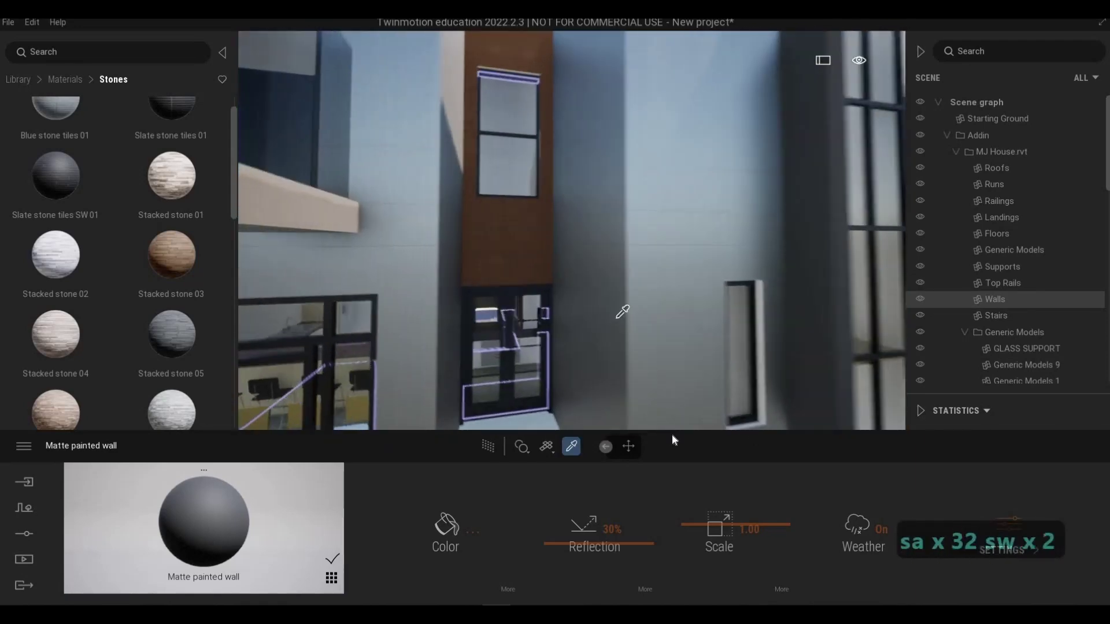
click(710, 326)
drag(579, 524, 579, 531)
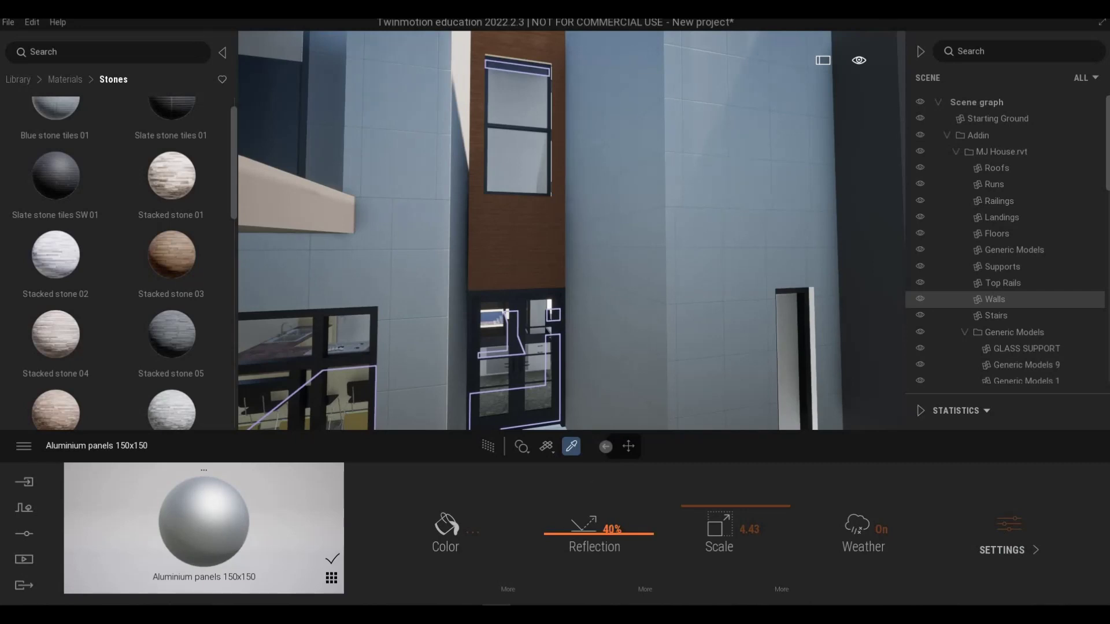
Set the scale of the facade's Aluminium panels 150x150 material to 5
key(s)
key(s)
key(q)
key(w)
key(w)
key(w)
key(w)
key(w)
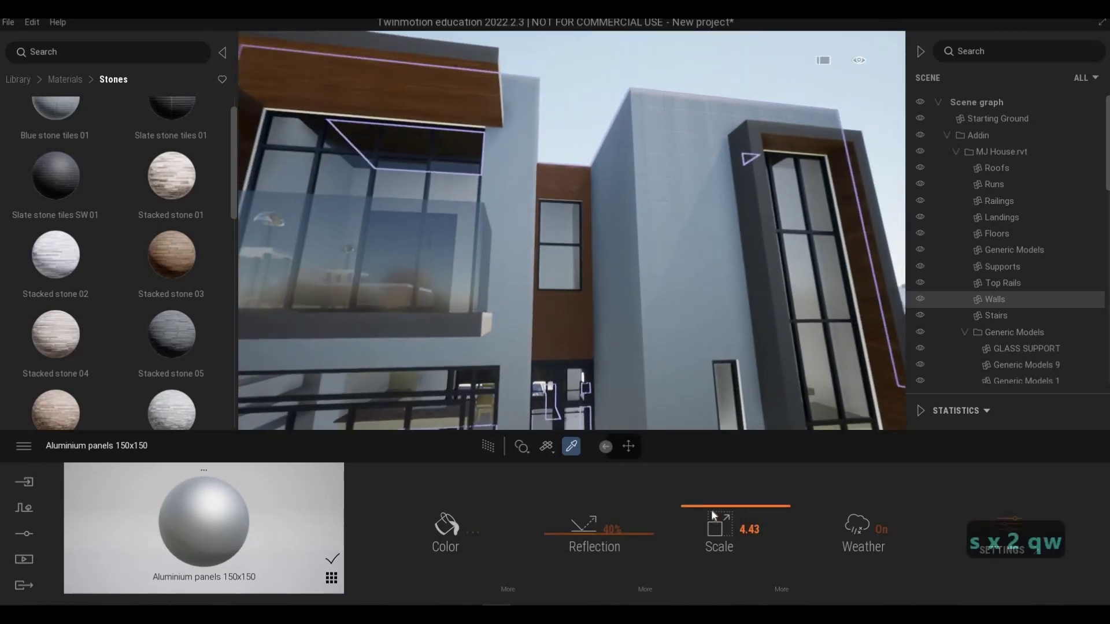
key(d)
key(w)
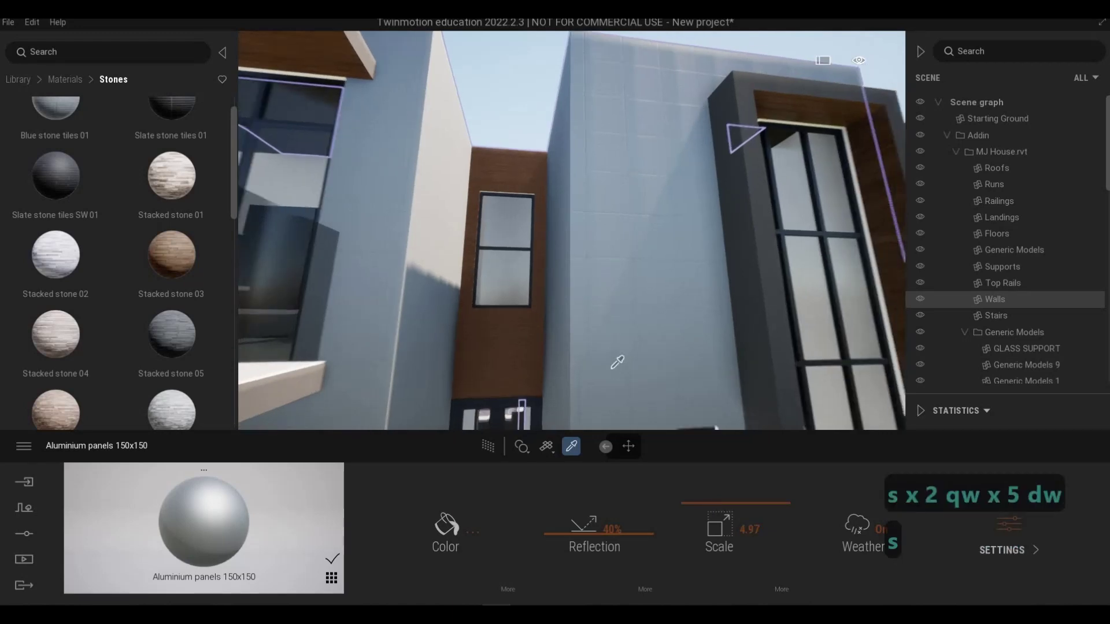
key(s)
key(s)
key(s)
key(s)
key(s)
key(s)
key(s)
key(s)
key(a)
key(a)
key(a)
key(a)
key(a)
key(a)
key(a)
key(a)
key(a)
key(a)
key(a)
key(a)
key(a)
key(a)
key(a)
key(a)
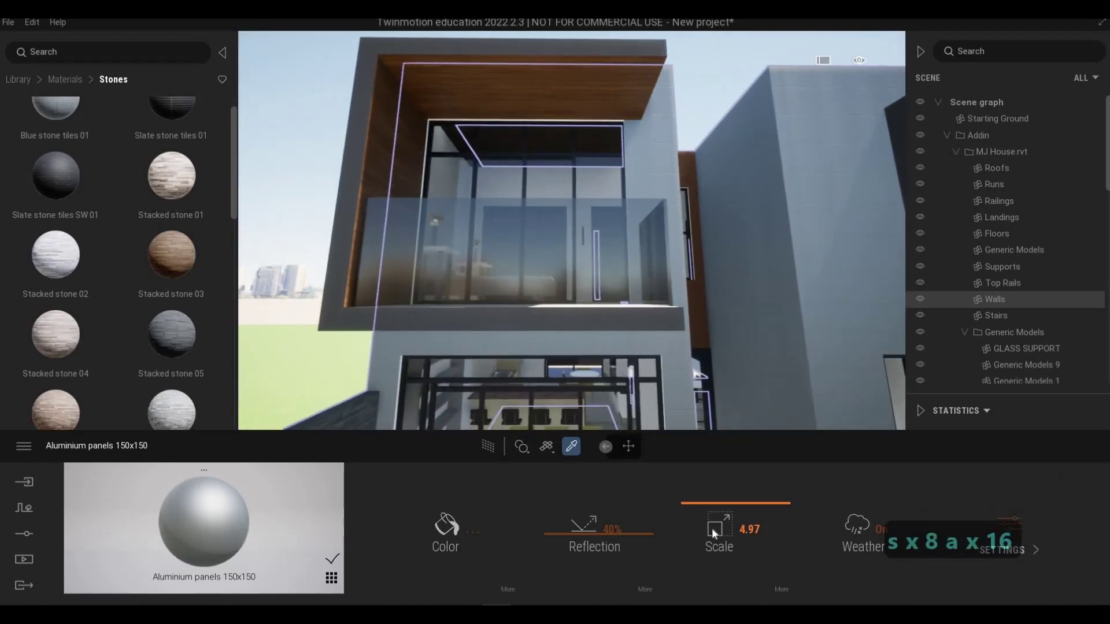
text(5)
key(Return)
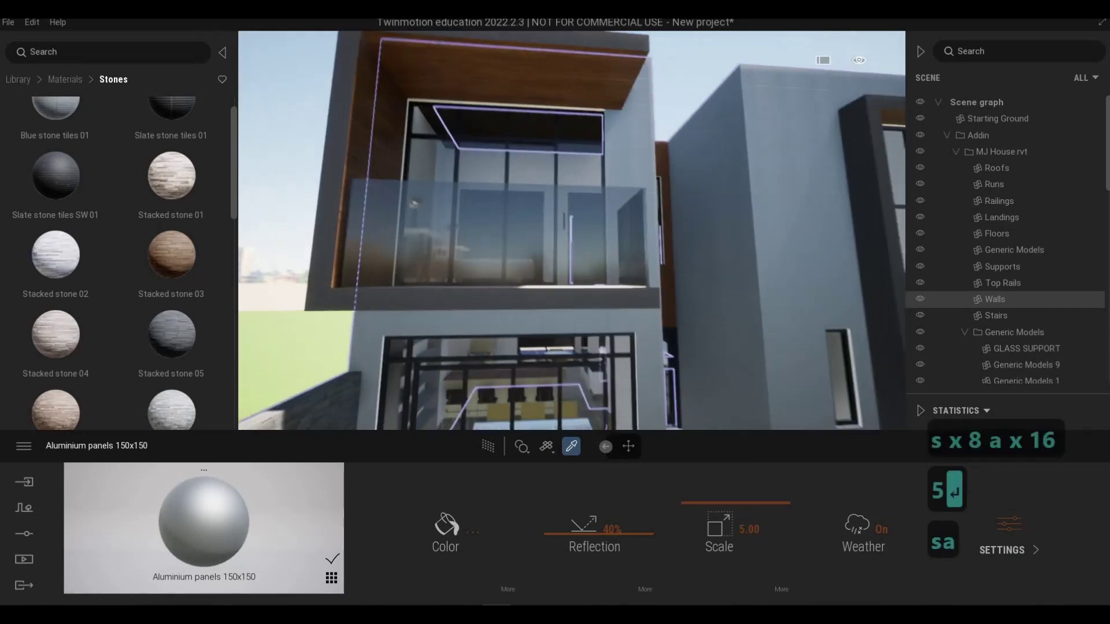
Examine the facade panels, balcony, planter and entrance area from close up, and leave the material picker
key(s)
key(a)
key(a)
key(a)
key(a)
key(a)
key(a)
key(a)
key(a)
key(a)
key(a)
key(a)
key(a)
key(a)
key(a)
key(a)
key(a)
key(d)
key(w)
key(e)
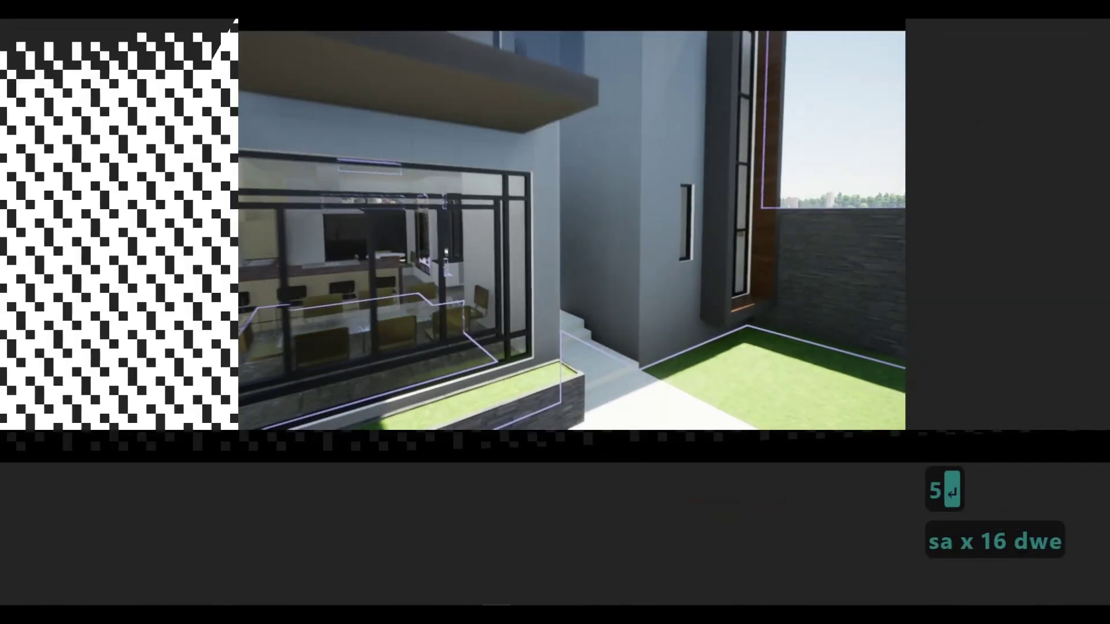
key(d)
key(s)
key(e)
key(Escape)
key(Escape)
key(Escape)
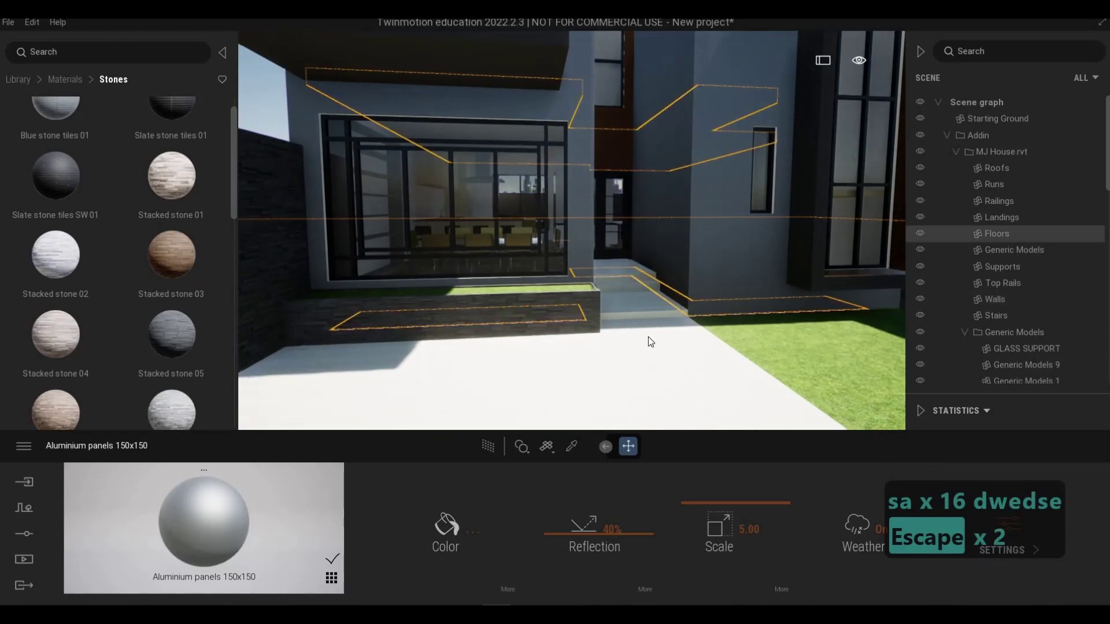
Bring the paved driveway into view and switch the asset library from stone materials to vehicles
key(s)
key(q)
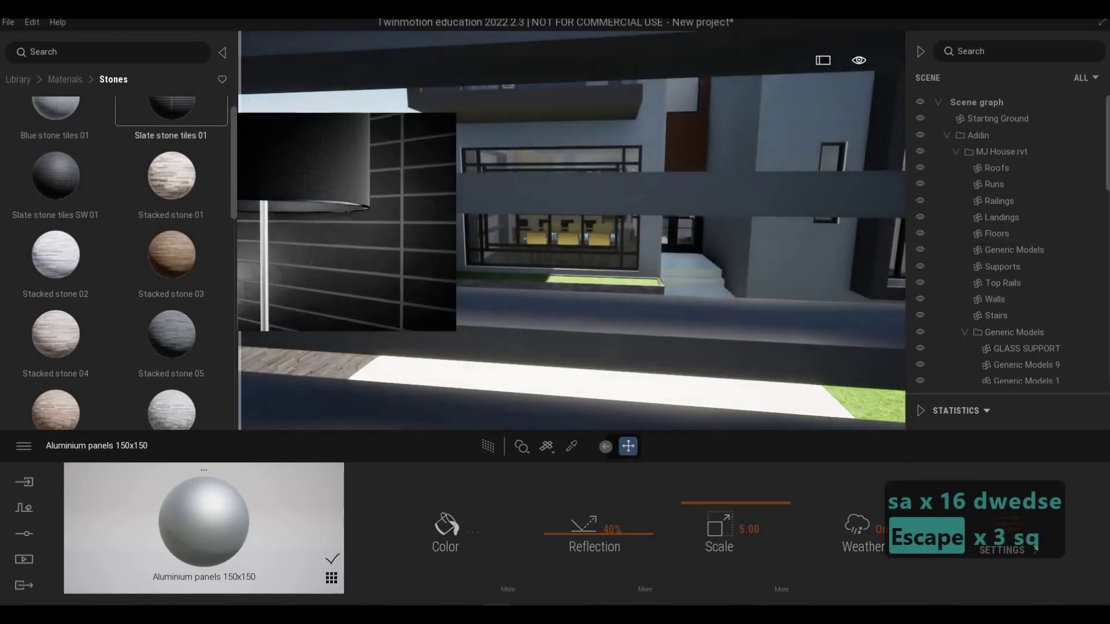
key(w)
key(d)
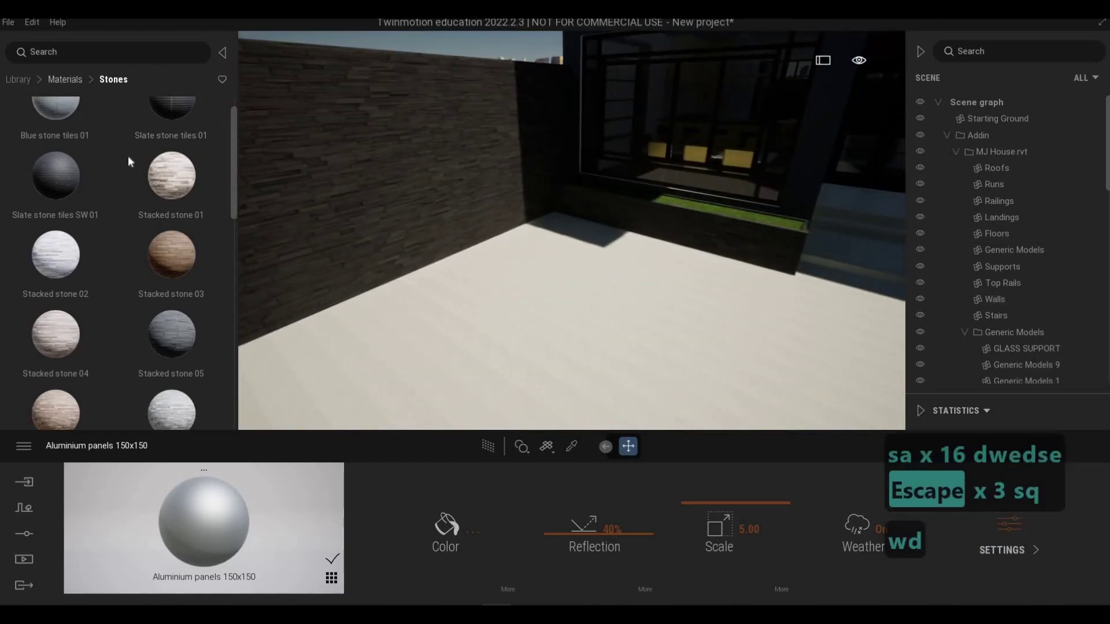
click(65, 79)
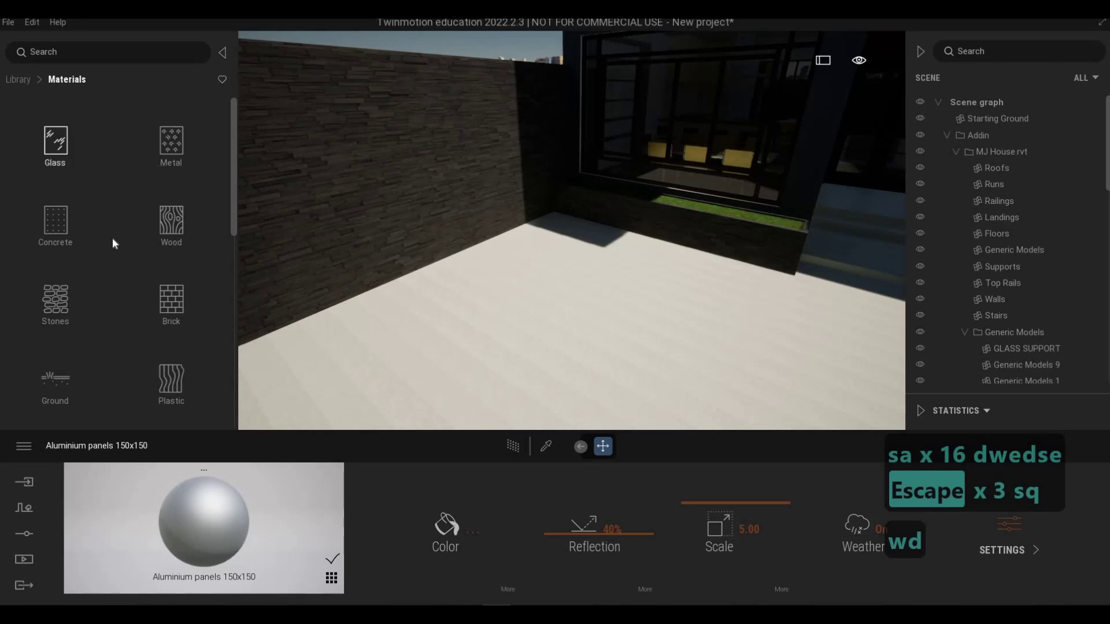
right_click(95, 272)
scroll(87, 324, down, 2)
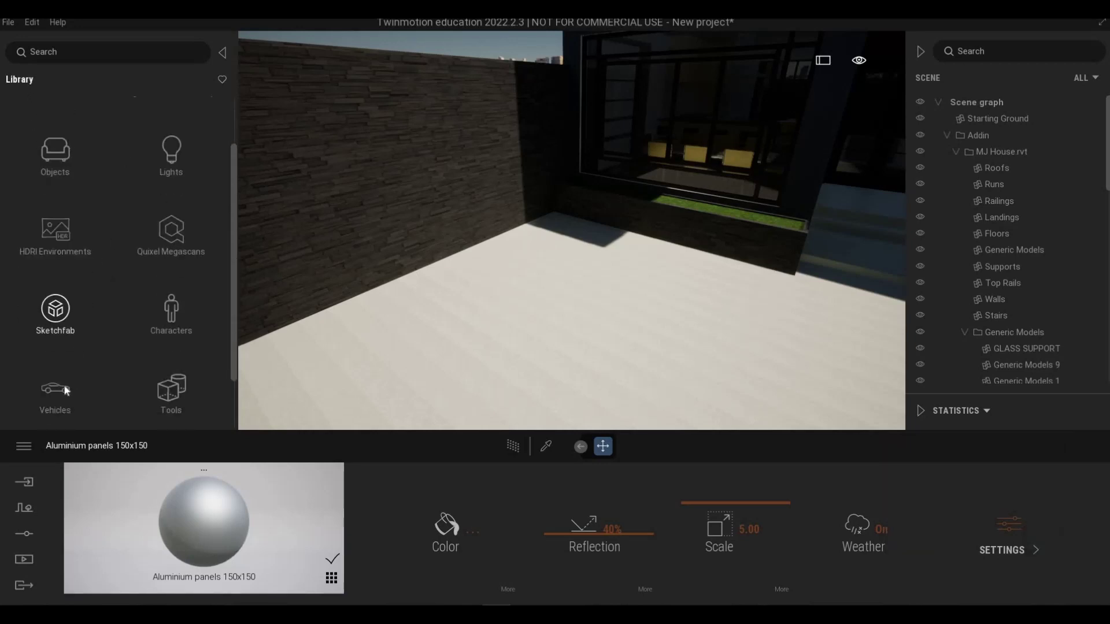
click(64, 388)
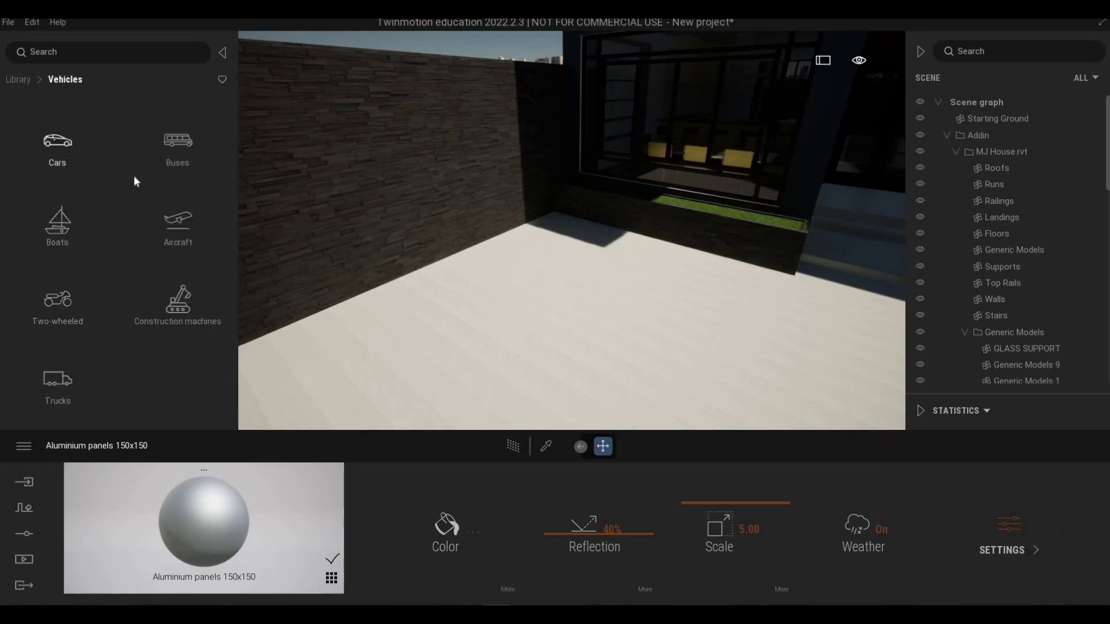
Place the Sedan 04 car on the paved driveway inside the gate and rotate it 90 degrees
key(s)
key(d)
key(s)
right_drag(546, 289, 529, 274)
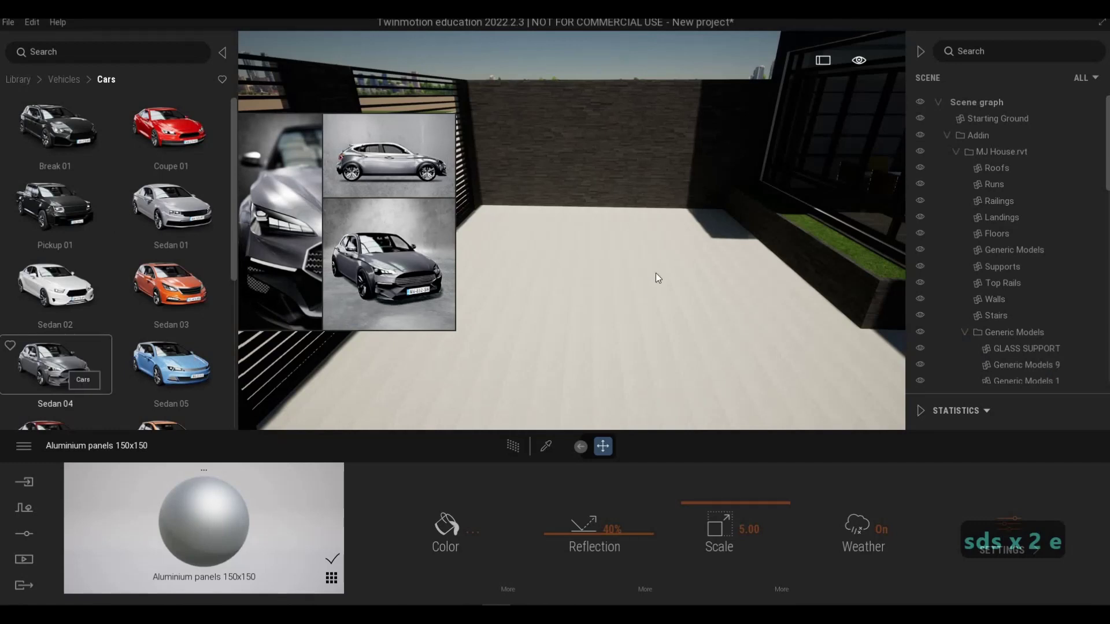
drag(656, 278, 610, 286)
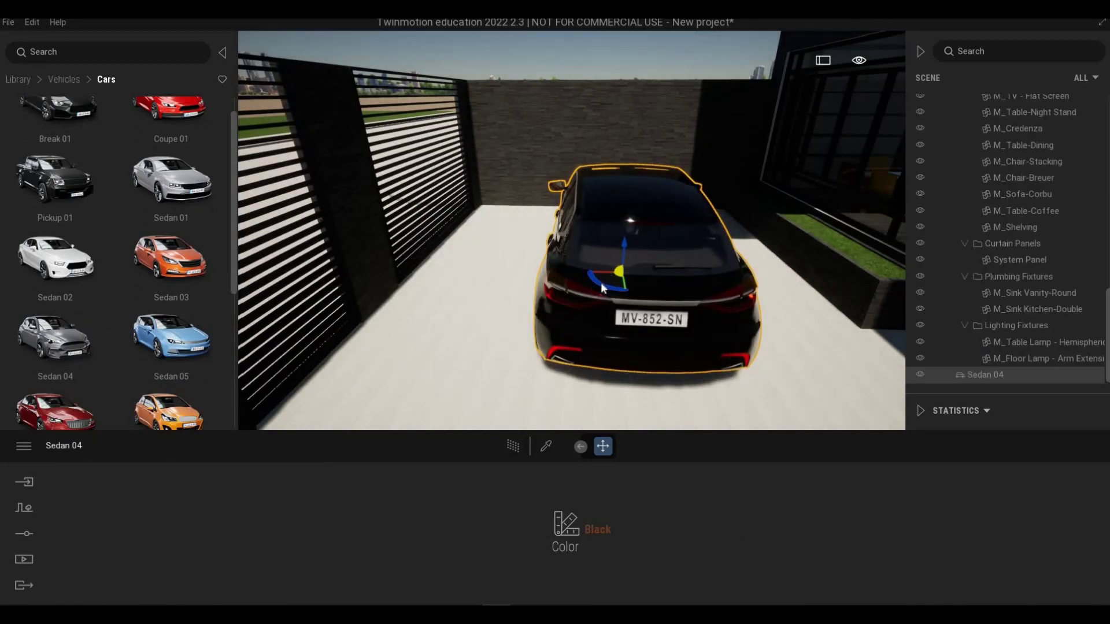
text(90)
key(Return)
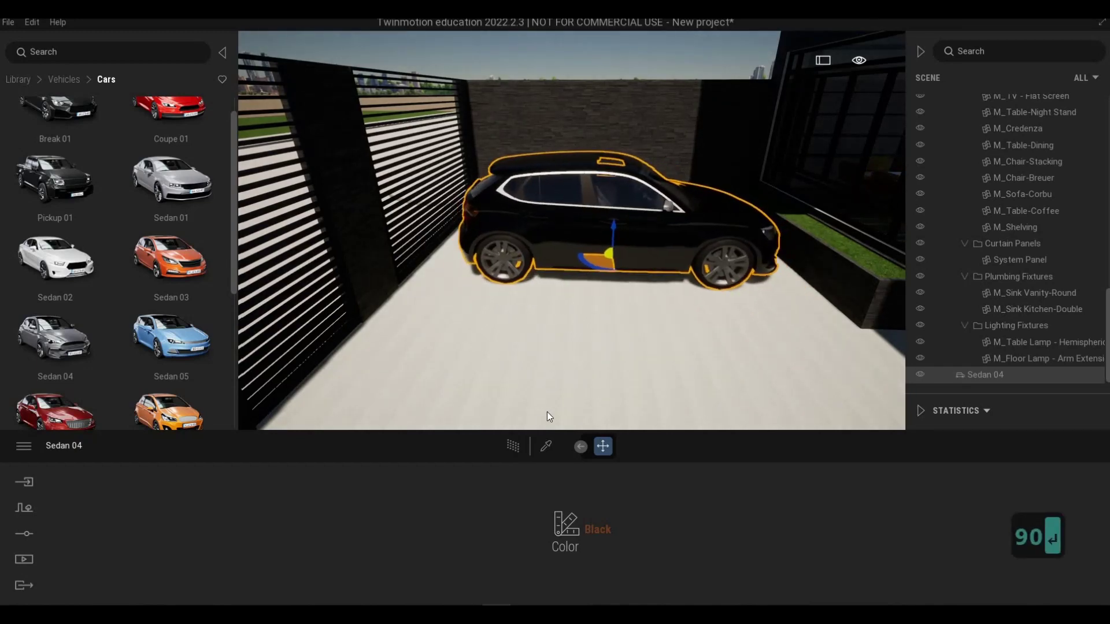
Set the parked Sedan 04 car's body colour to Vivid red
click(584, 530)
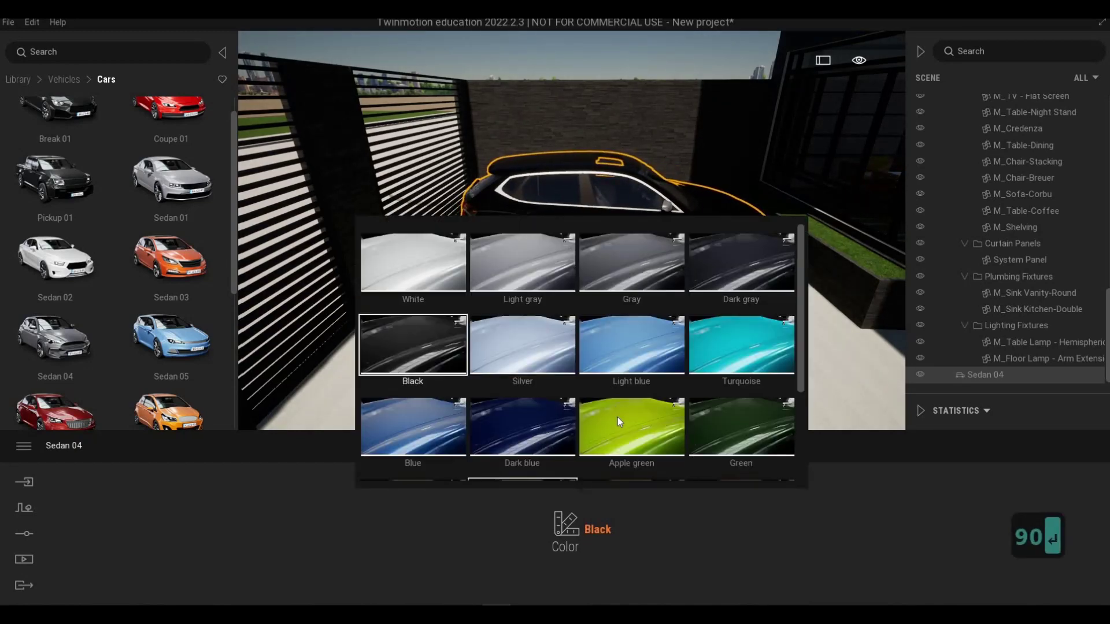
scroll(616, 424, down, 3)
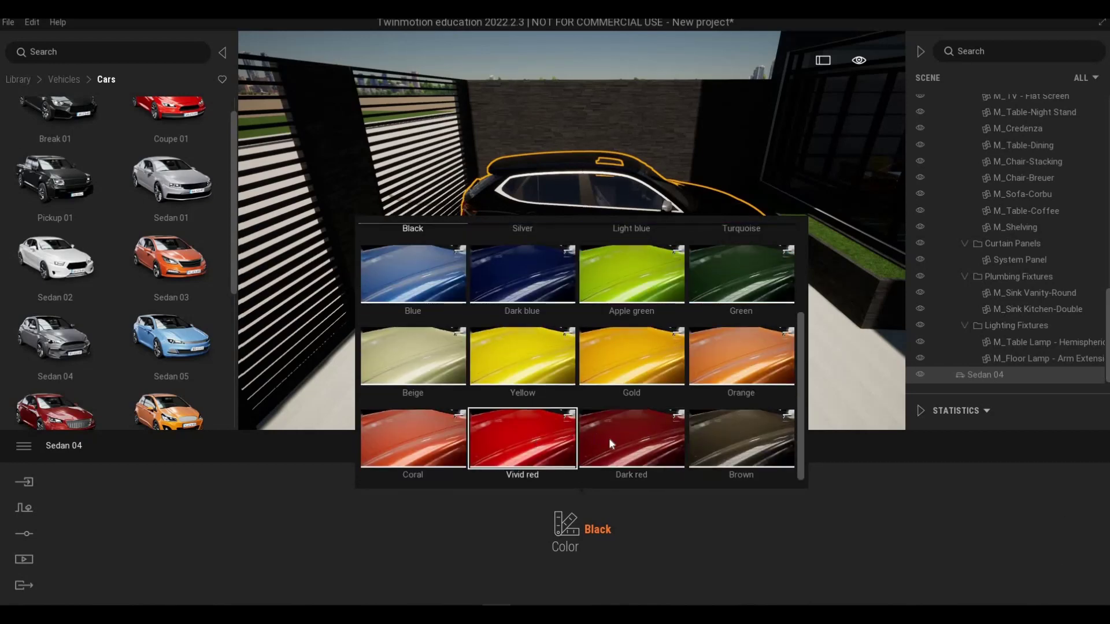
click(523, 438)
Slightly adjust the red car's position behind the driveway gate and deselect it
key(a)
key(a)
key(a)
key(a)
key(a)
key(a)
key(a)
key(a)
key(a)
key(a)
key(a)
key(a)
key(a)
key(a)
key(a)
key(a)
key(a)
key(a)
key(a)
key(a)
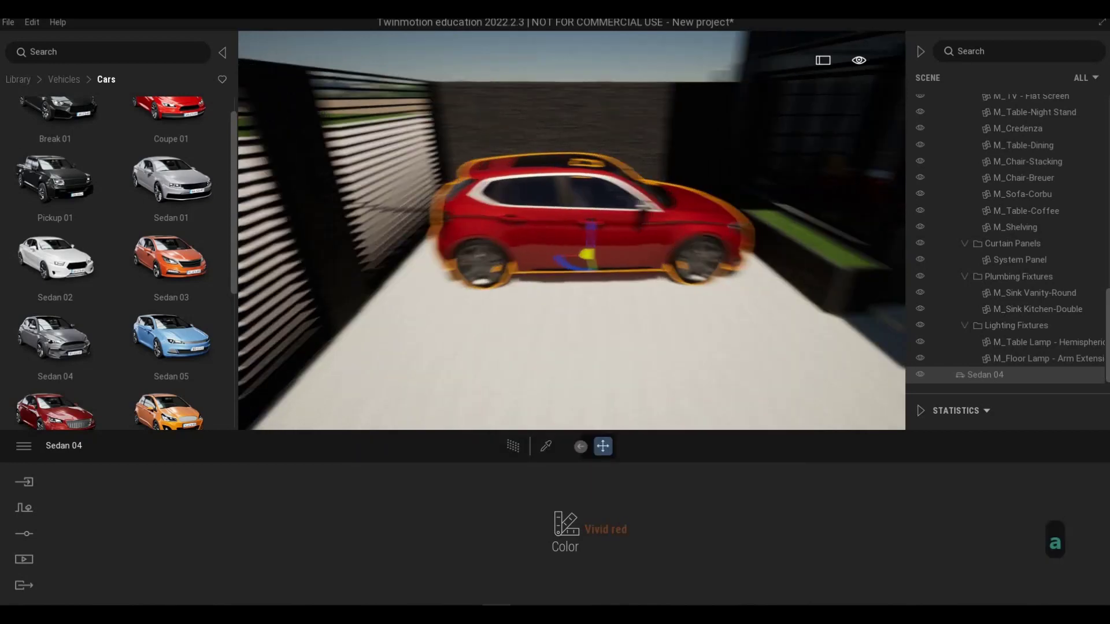
key(s)
key(s)
key(s)
key(s)
key(s)
key(s)
key(s)
key(s)
key(s)
key(s)
key(s)
key(s)
key(s)
key(s)
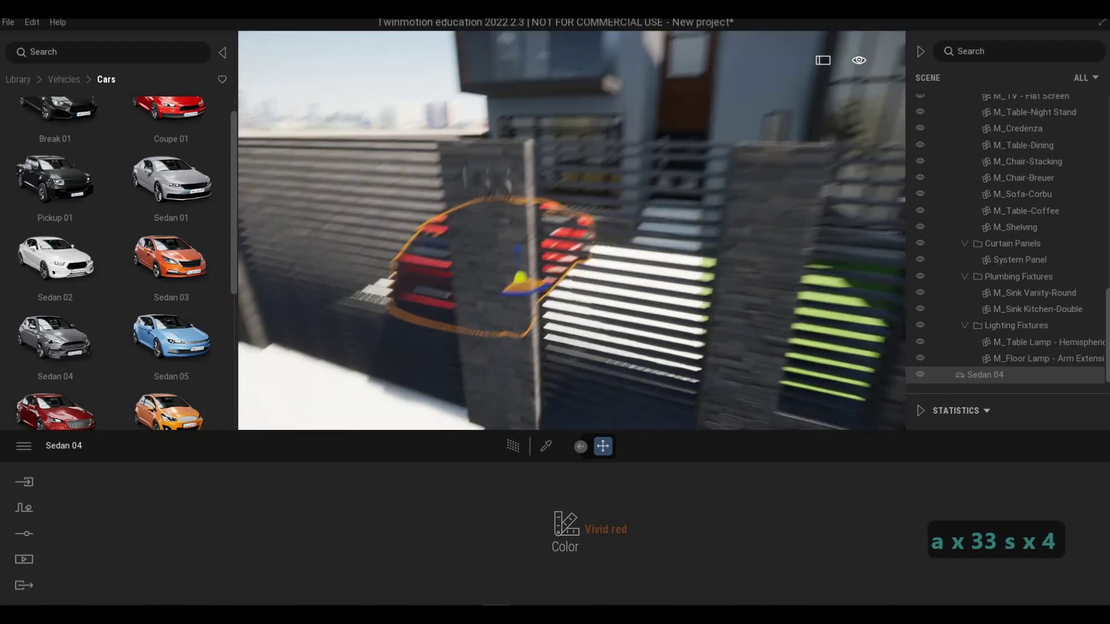
key(e)
key(Tab)
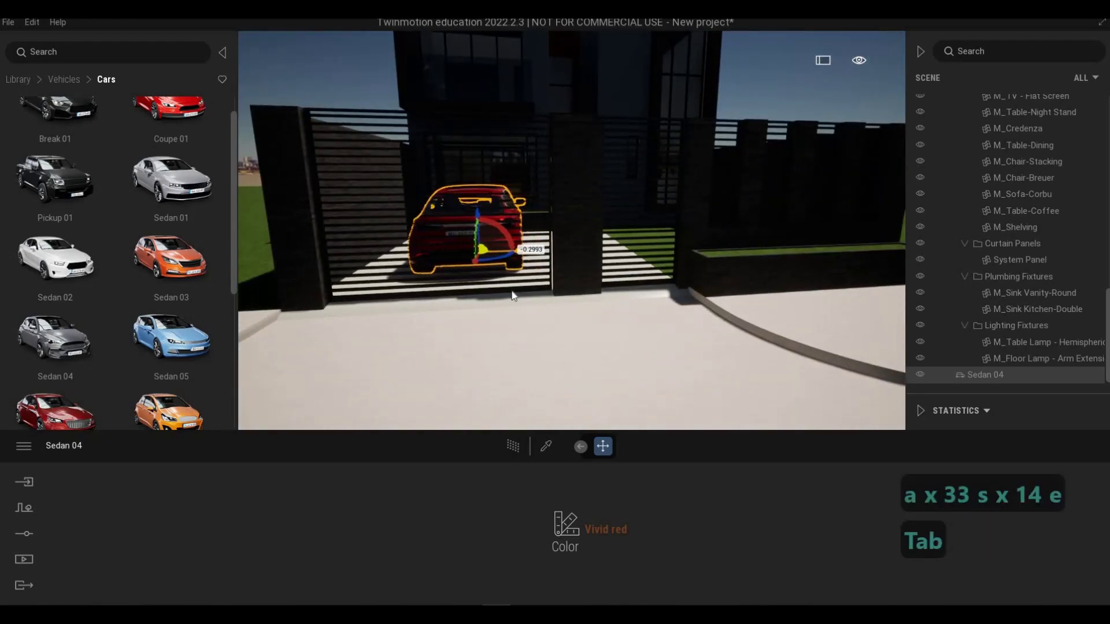
key(Escape)
key(s)
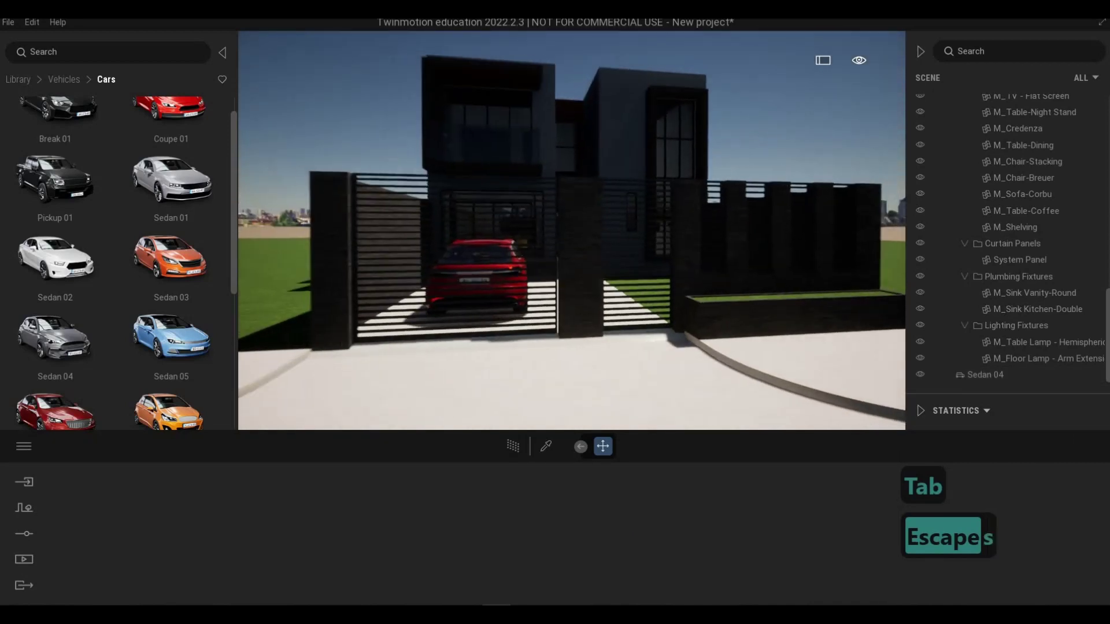
Examine the house front, the fence and the parked red car from the street
key(d)
key(a)
key(a)
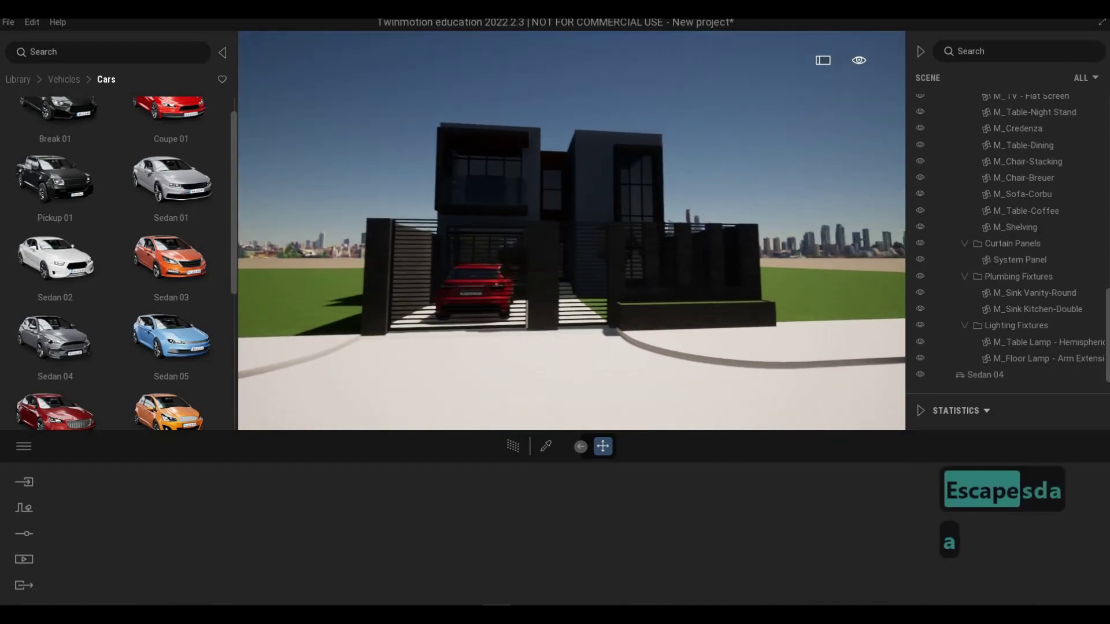
key(d)
key(d)
key(d)
key(d)
key(d)
key(d)
key(a)
key(a)
key(a)
key(a)
key(a)
key(a)
key(a)
key(a)
key(a)
key(a)
key(a)
key(a)
key(a)
key(a)
key(a)
key(a)
key(a)
key(a)
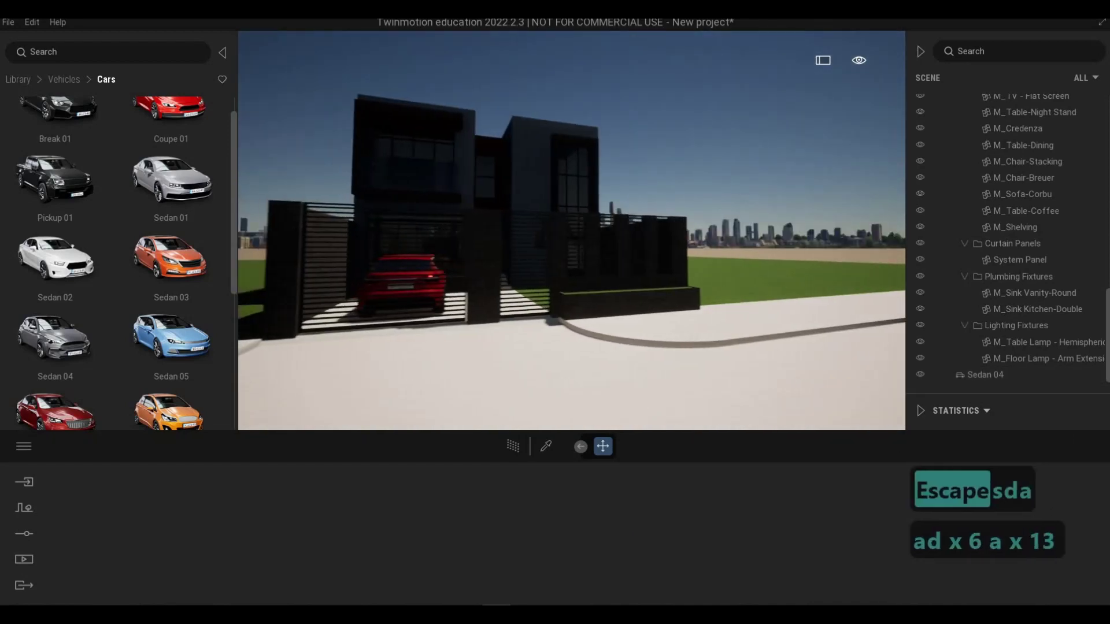
key(d)
key(w)
key(w)
key(w)
key(w)
key(w)
key(d)
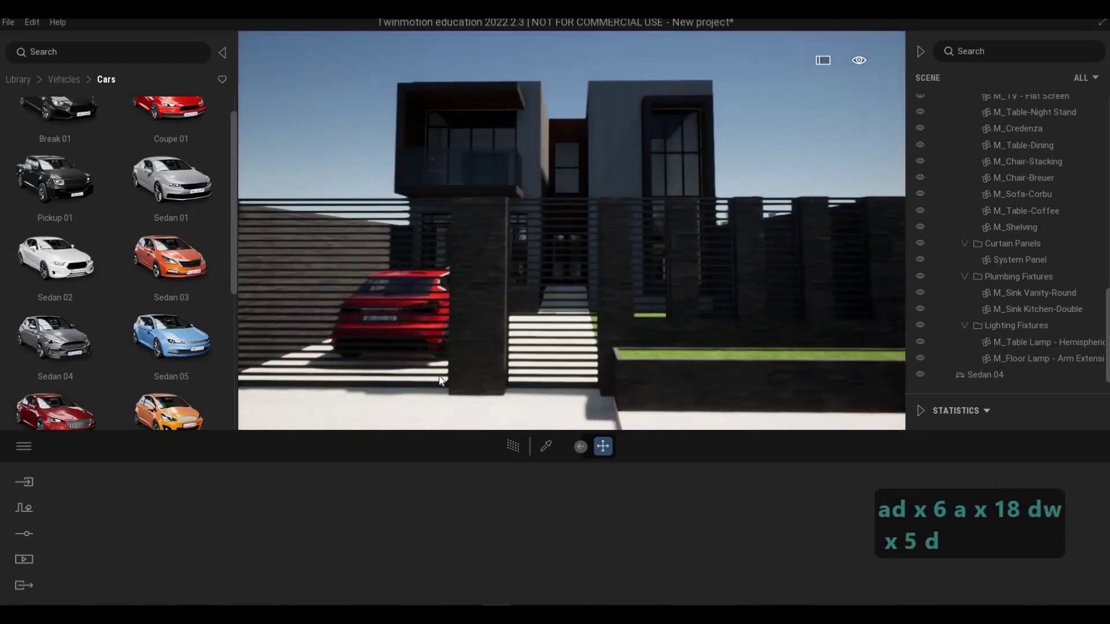
Sample the Aluminum 7075 material of the house number 155 on the stone pillar and set its colour to near-black 0B0B0B
key(a)
key(w)
key(a)
key(w)
key(q)
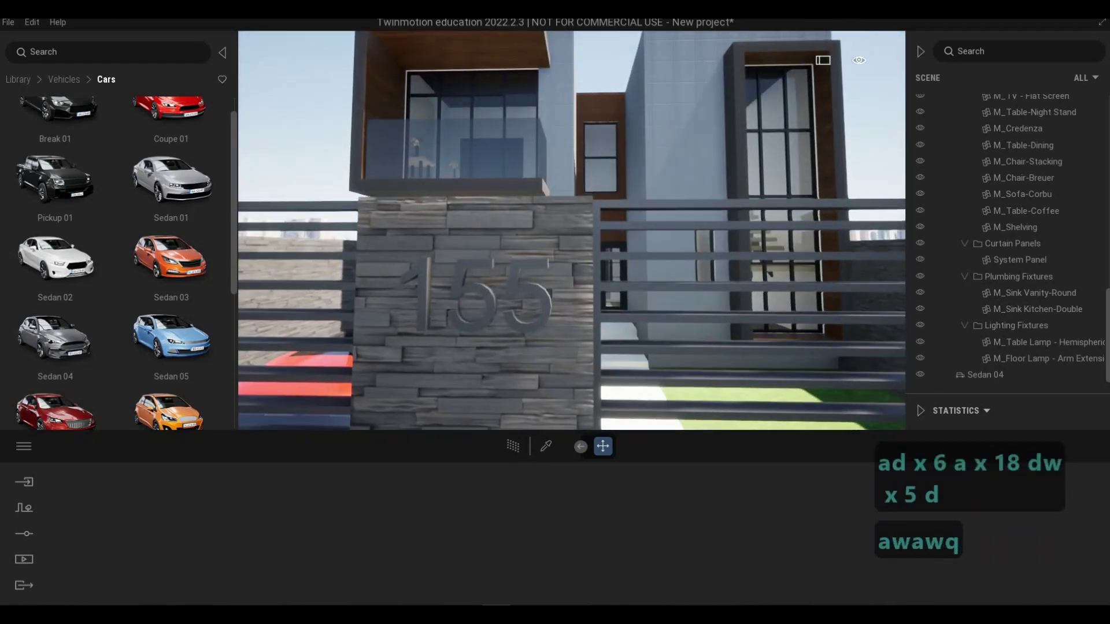
click(546, 446)
click(530, 324)
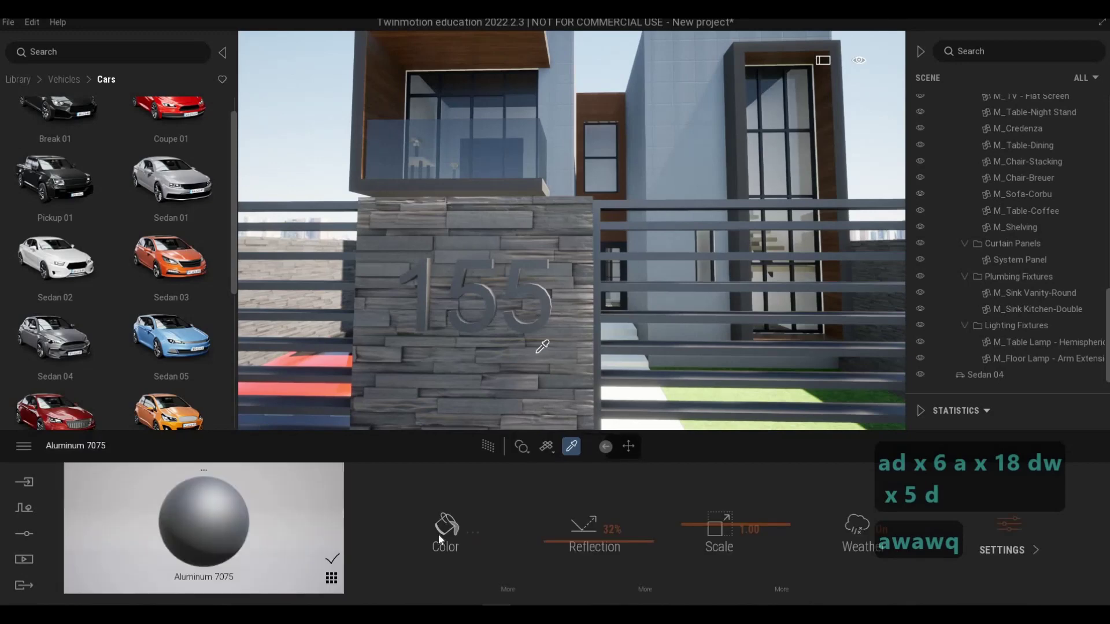
click(445, 530)
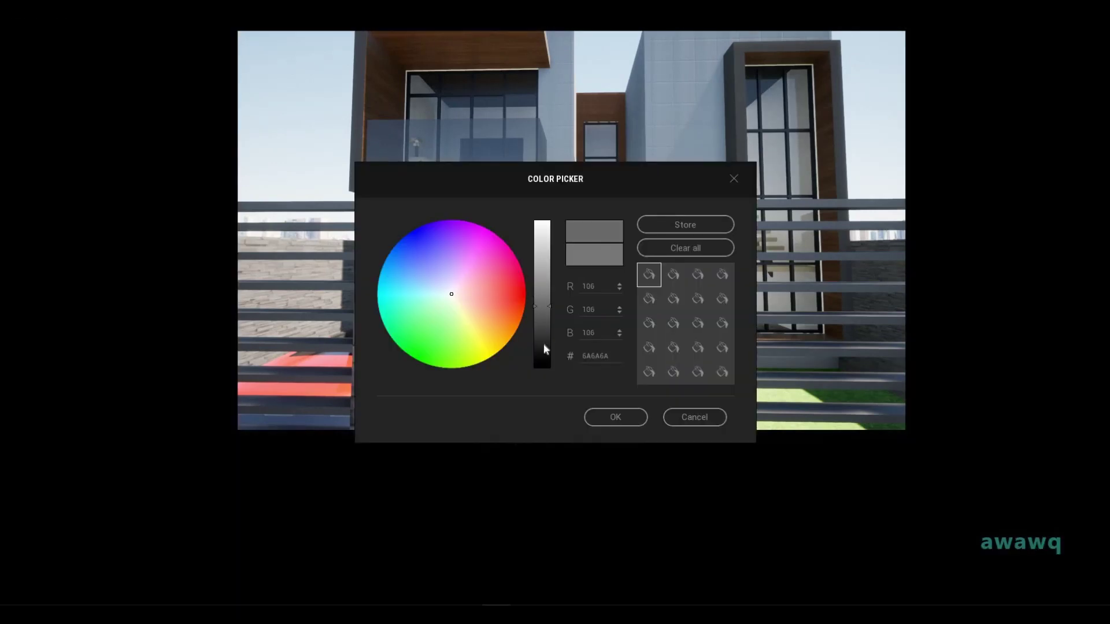
click(541, 345)
click(548, 365)
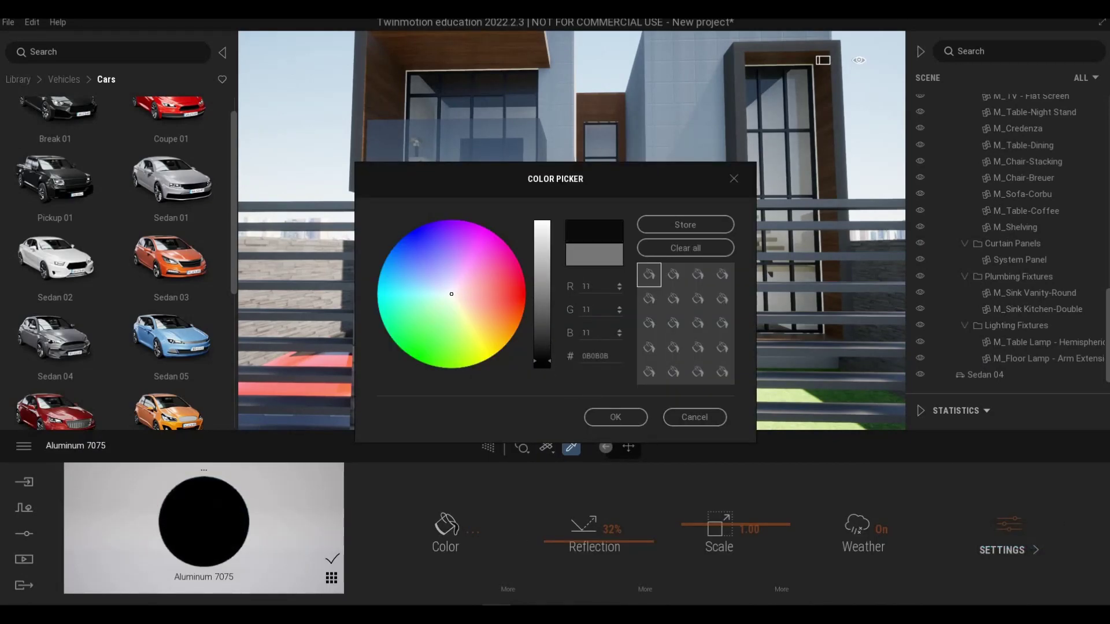
click(614, 417)
Sample the house number's Aluminum 7075 material again and make its black colour slightly lighter
key(s)
key(s)
key(s)
key(s)
key(s)
key(s)
key(s)
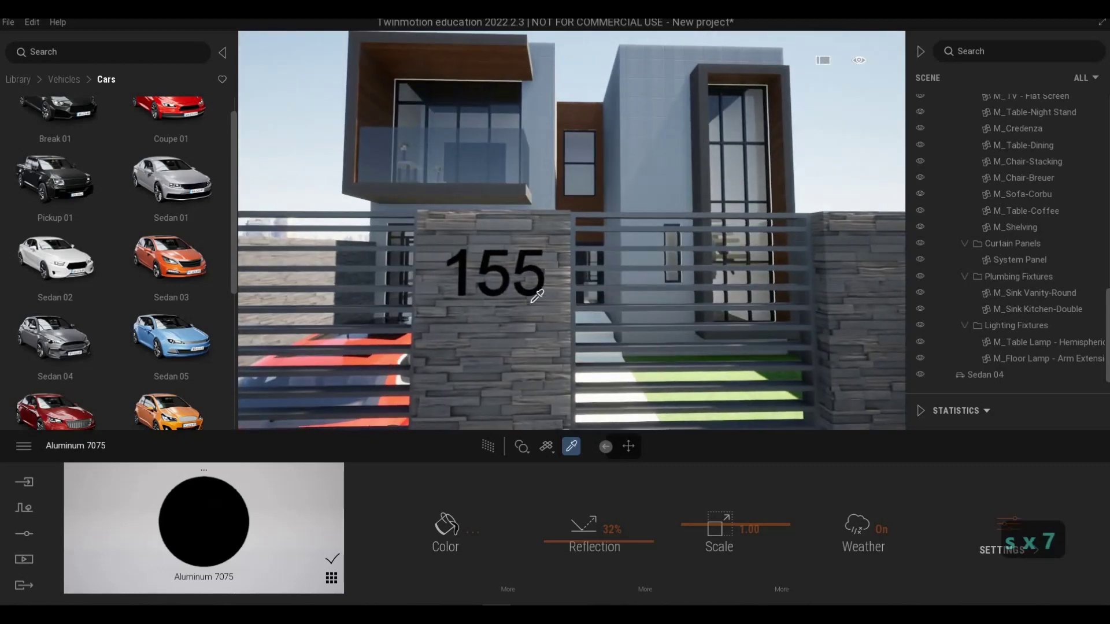
click(536, 289)
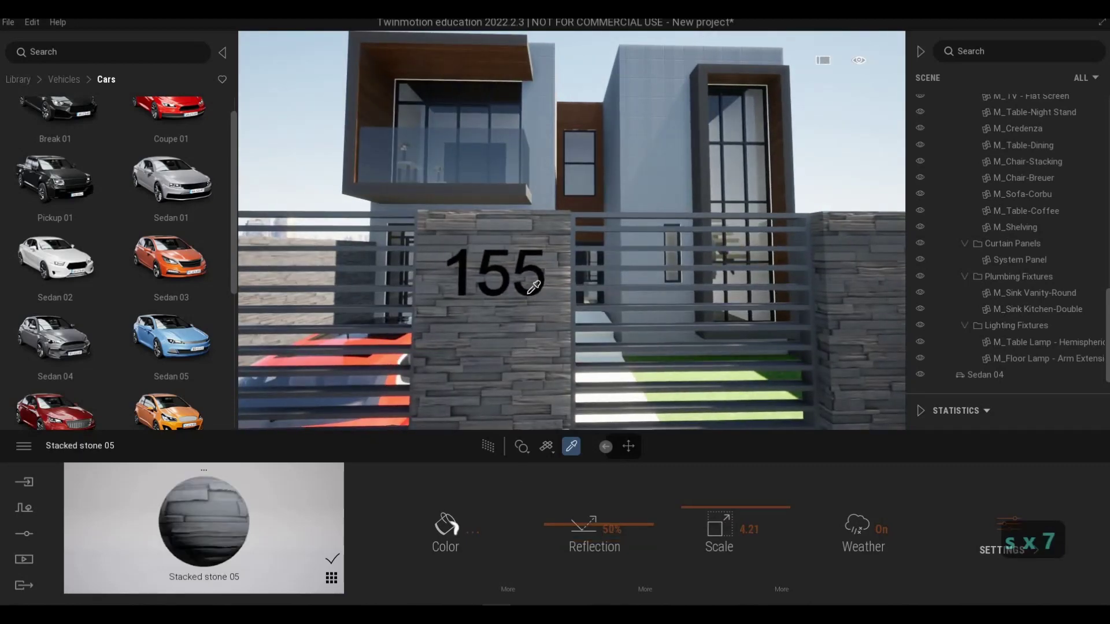
click(526, 293)
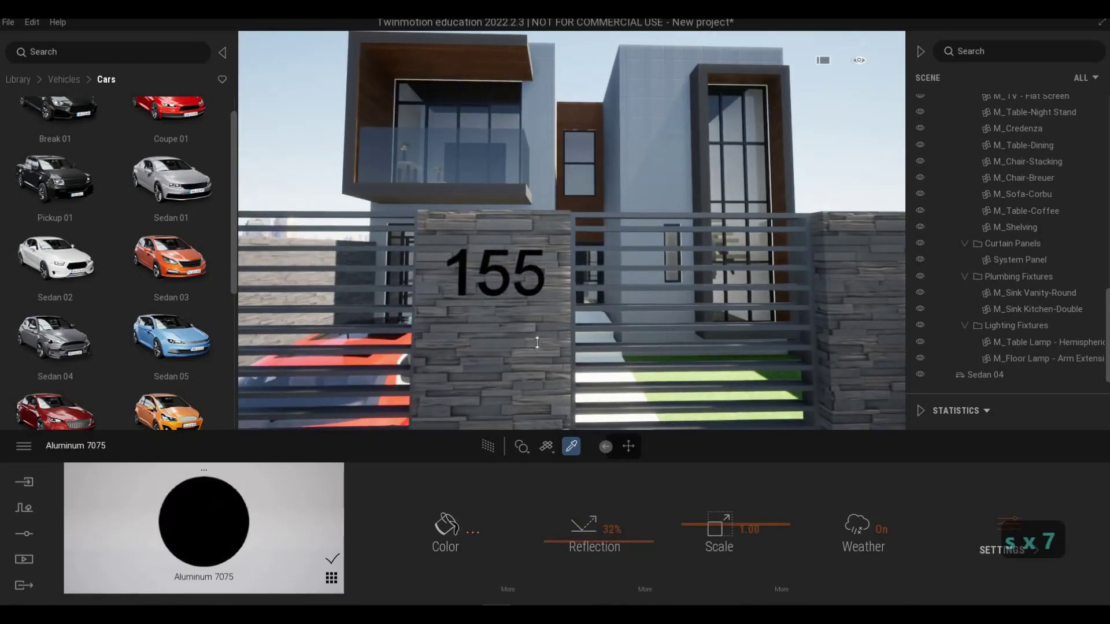
drag(546, 357, 542, 346)
click(601, 419)
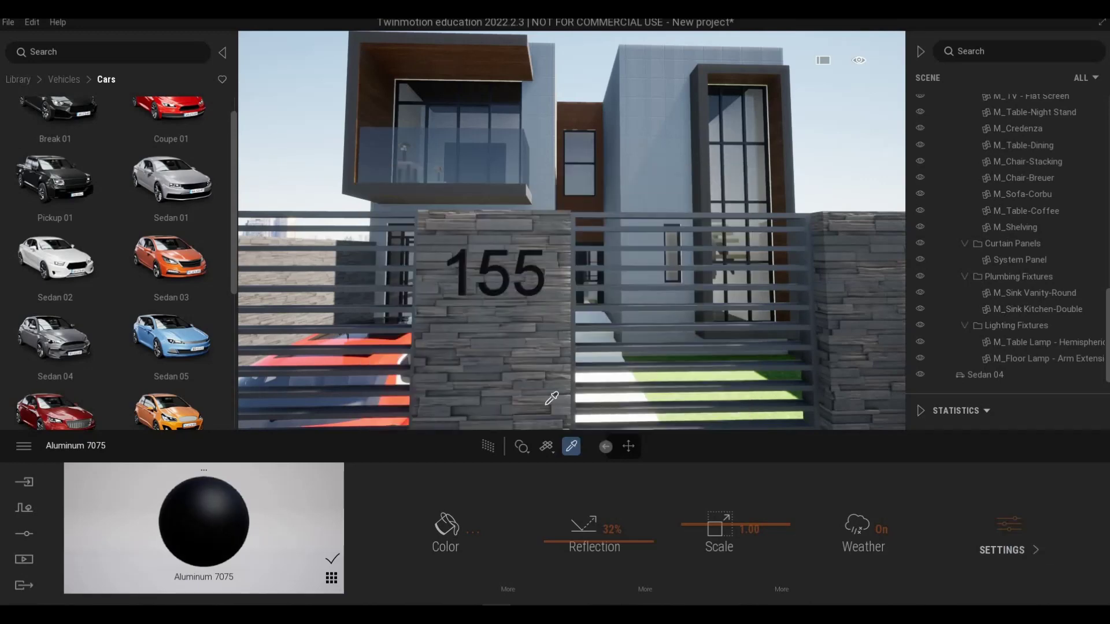
Examine the house number and front facade from the street, and leave the material picker
key(s)
key(a)
key(d)
key(s)
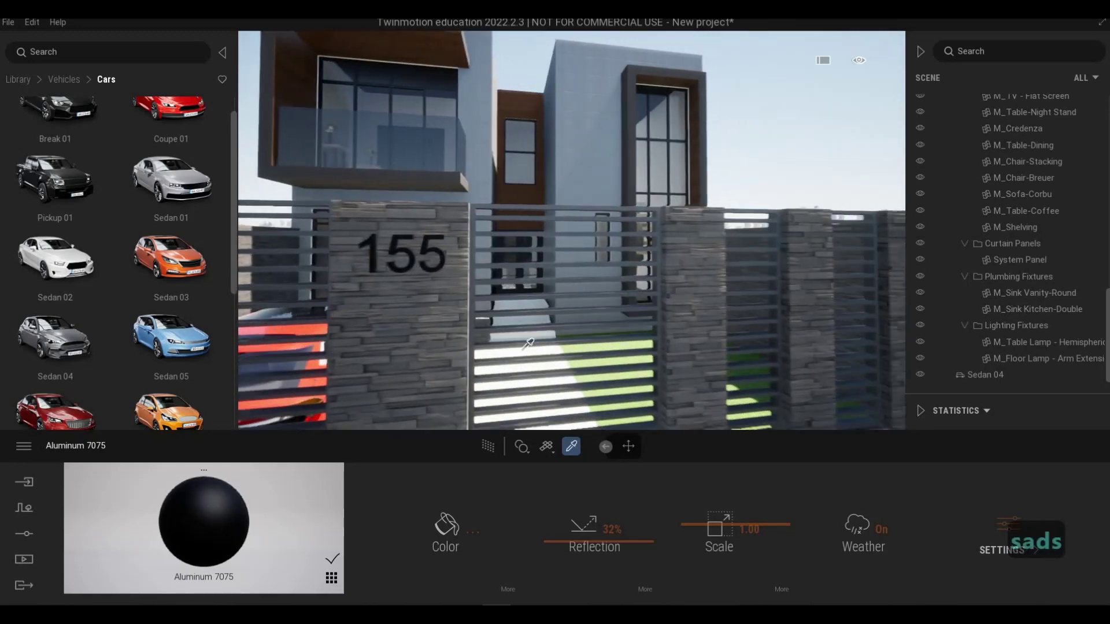
key(s)
key(s)
key(s)
key(s)
key(s)
key(a)
key(e)
key(a)
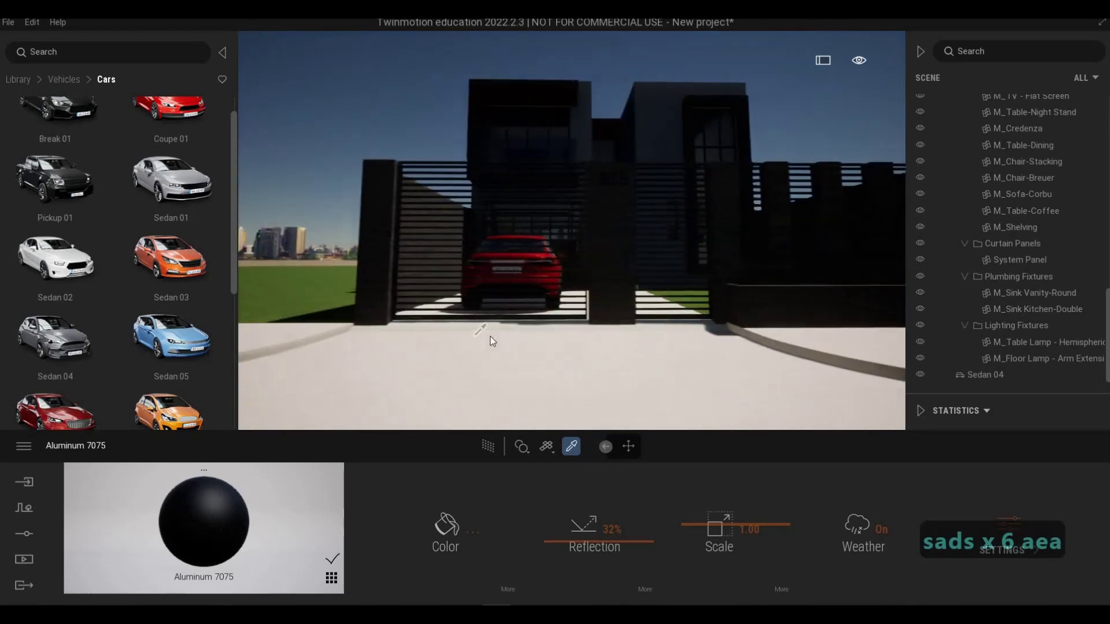
key(Escape)
key(Escape)
key(a)
key(d)
key(q)
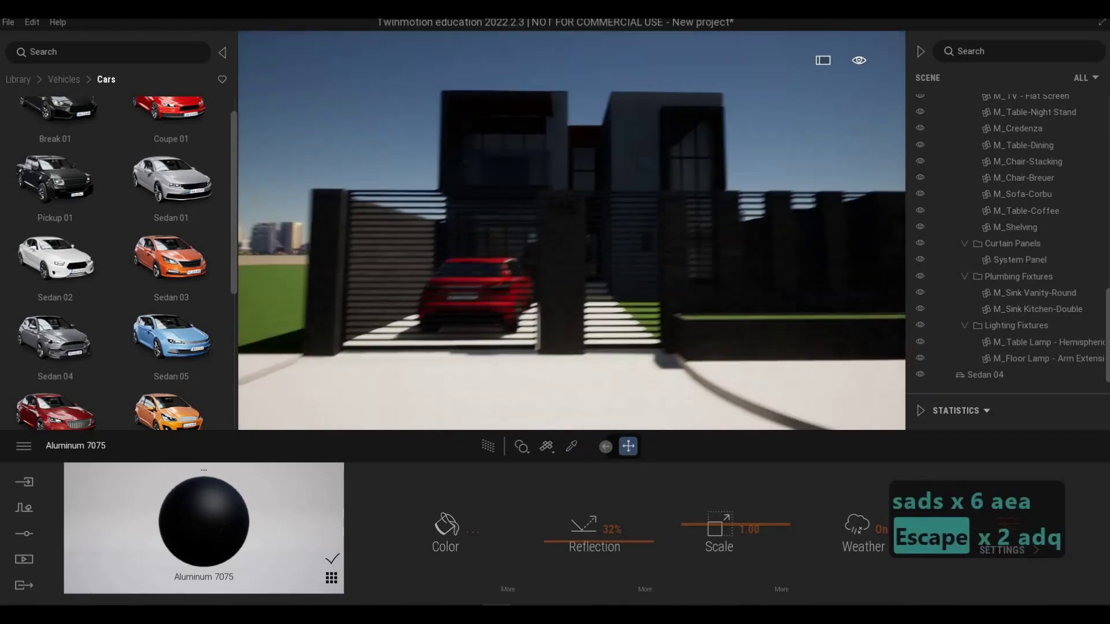
key(w)
key(q)
key(w)
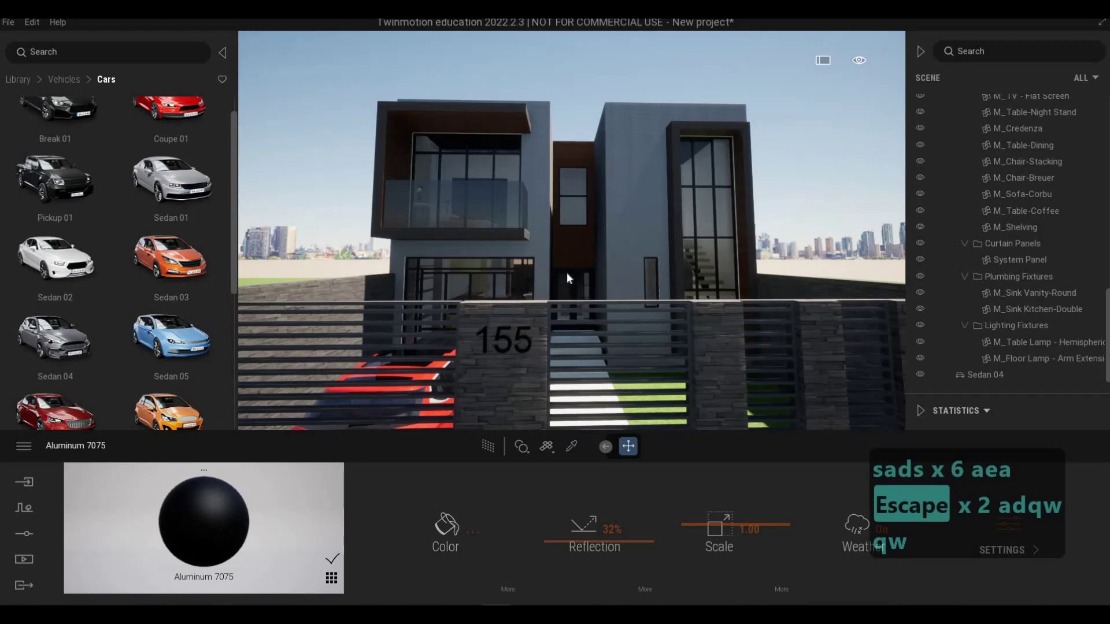
Examine the upper balcony's wood lining, glass railing and windows from close up
key(a)
key(w)
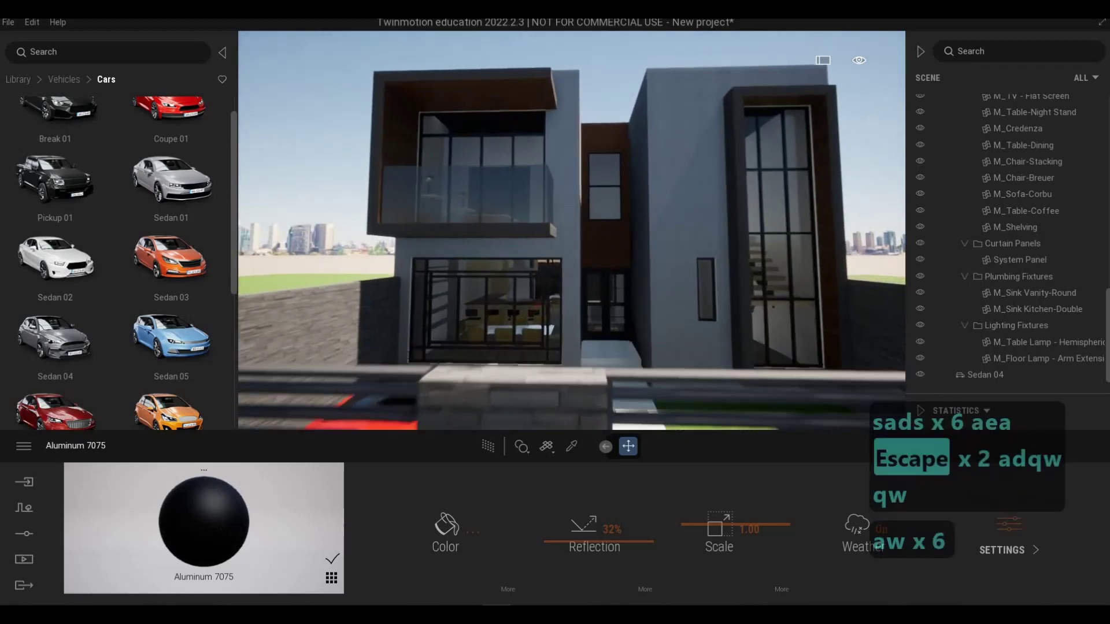
key(w)
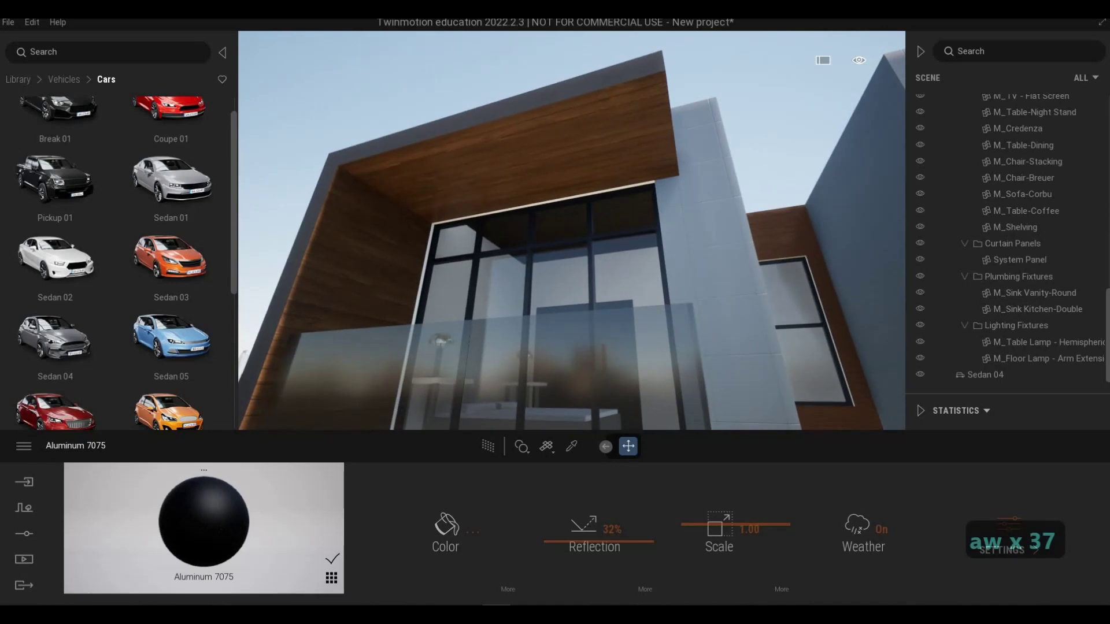
key(a)
right_drag(445, 210, 446, 261)
key(s)
key(d)
key(d)
key(d)
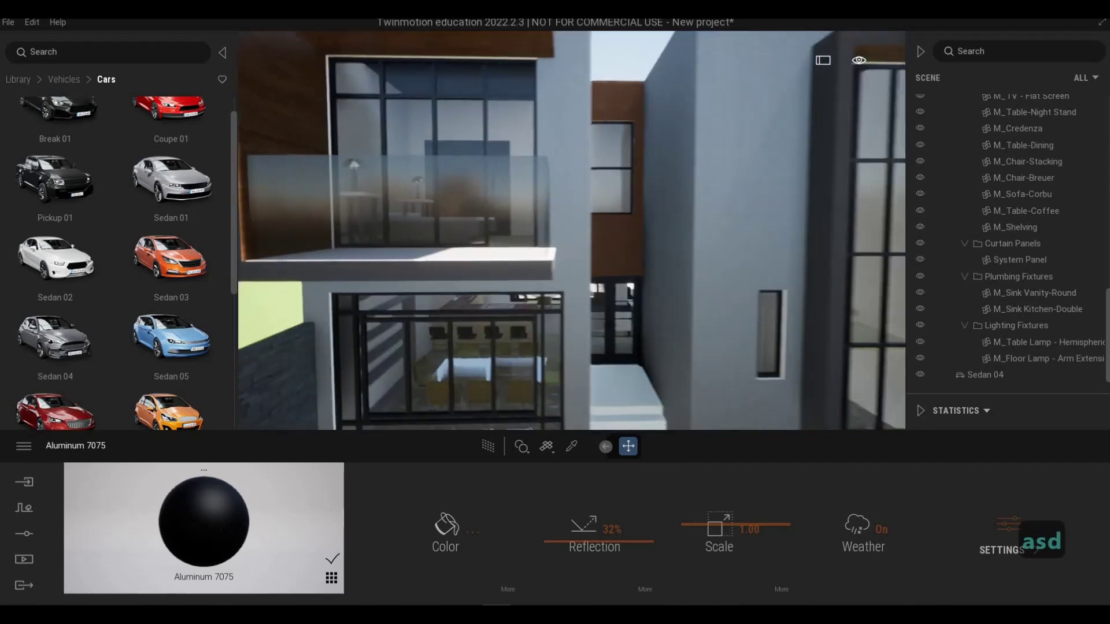
Inspect the Two sided glass material at the balcony with the material picker and leave the picker
key(a)
key(w)
key(q)
key(a)
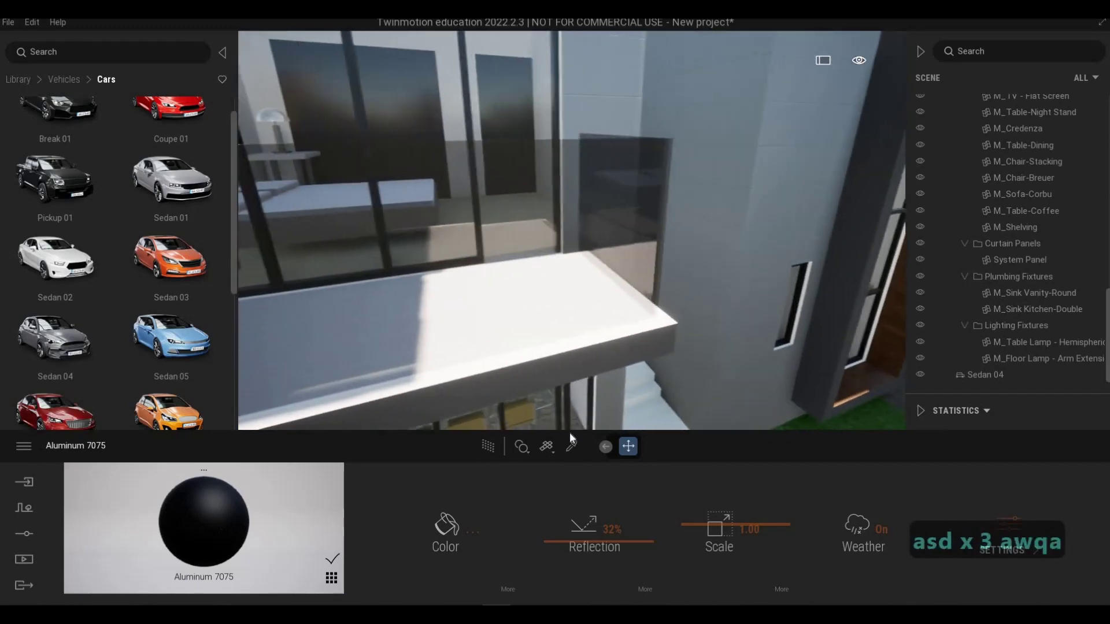
click(556, 271)
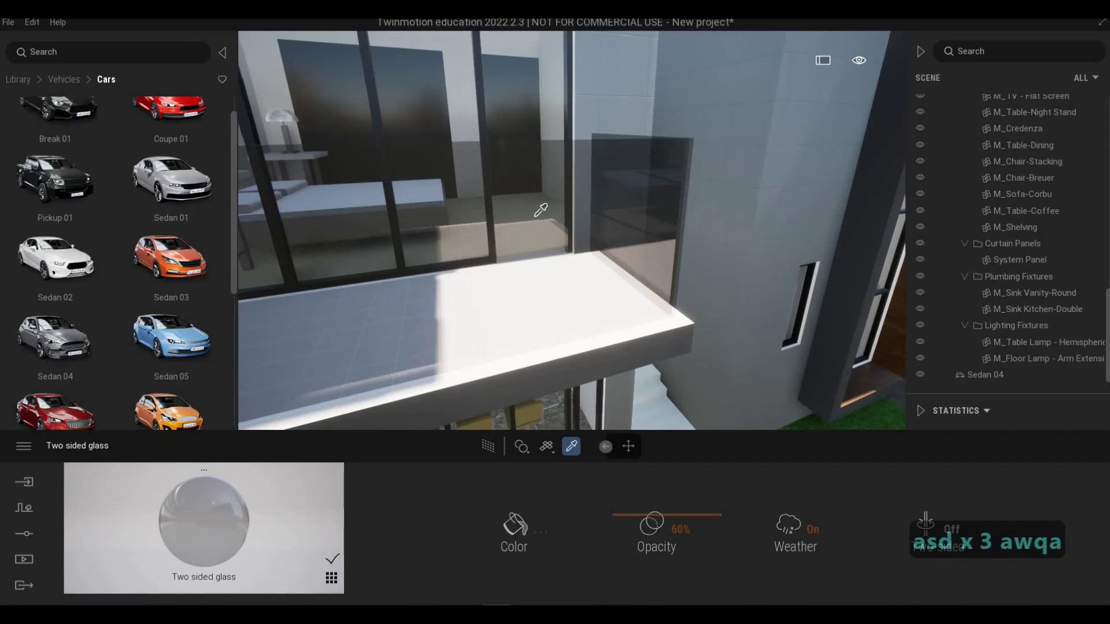
key(Escape)
key(Escape)
Examine the balcony, ground-floor windows and parked car while backing away from the facade to outside the gate
key(s)
key(s)
key(e)
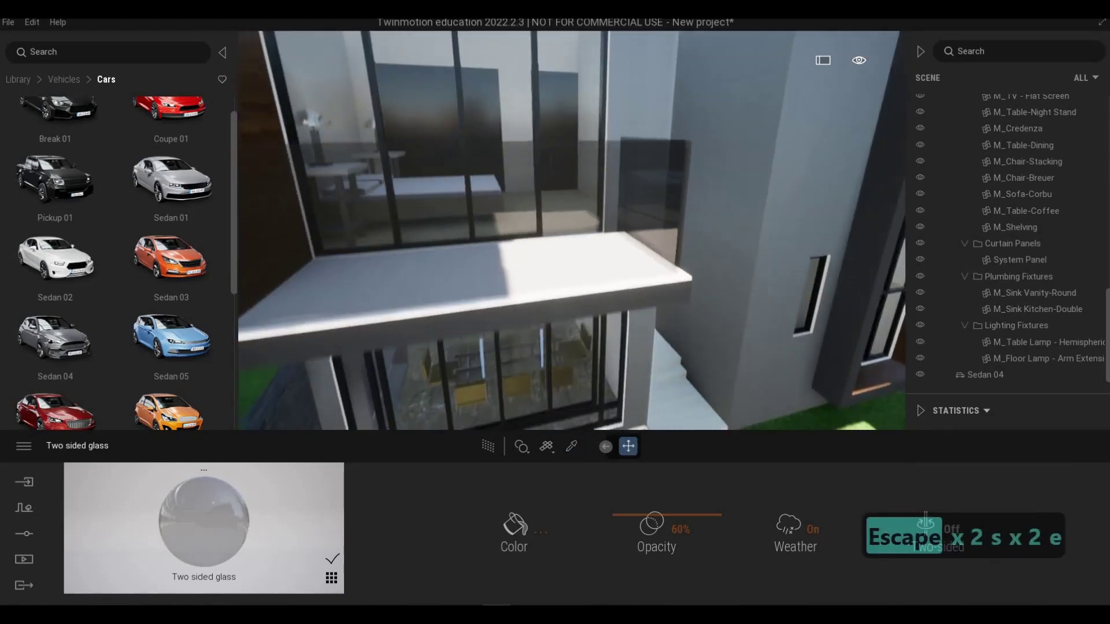
key(s)
key(e)
key(e)
key(e)
key(e)
key(e)
key(e)
key(e)
key(e)
key(e)
key(e)
key(e)
key(e)
key(e)
key(e)
key(e)
key(e)
key(e)
key(e)
key(e)
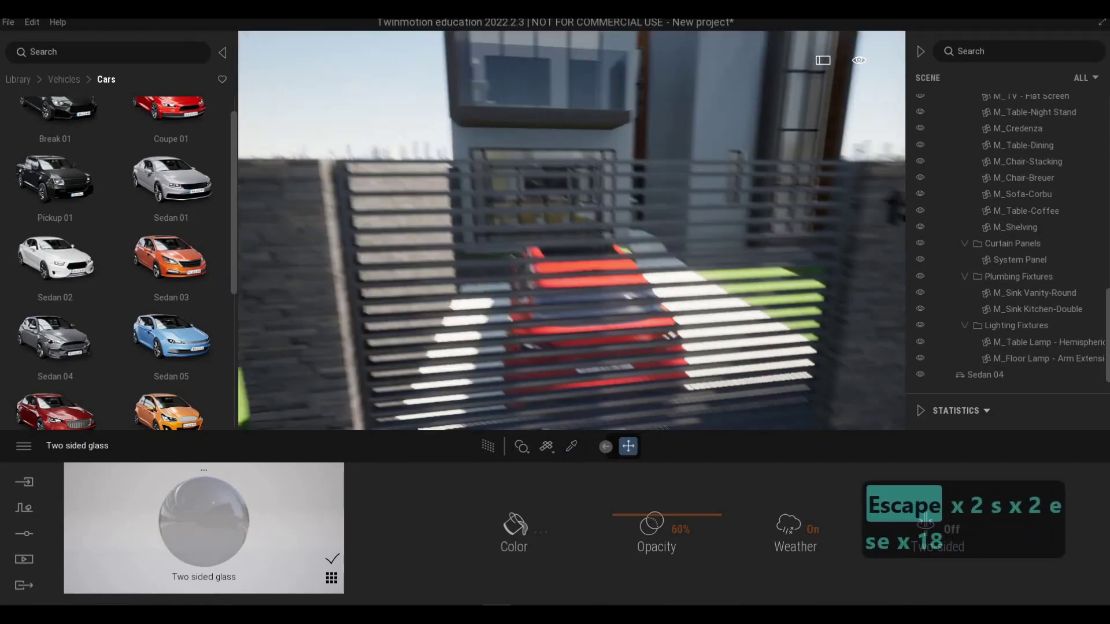
key(s)
key(d)
key(s)
key(s)
key(s)
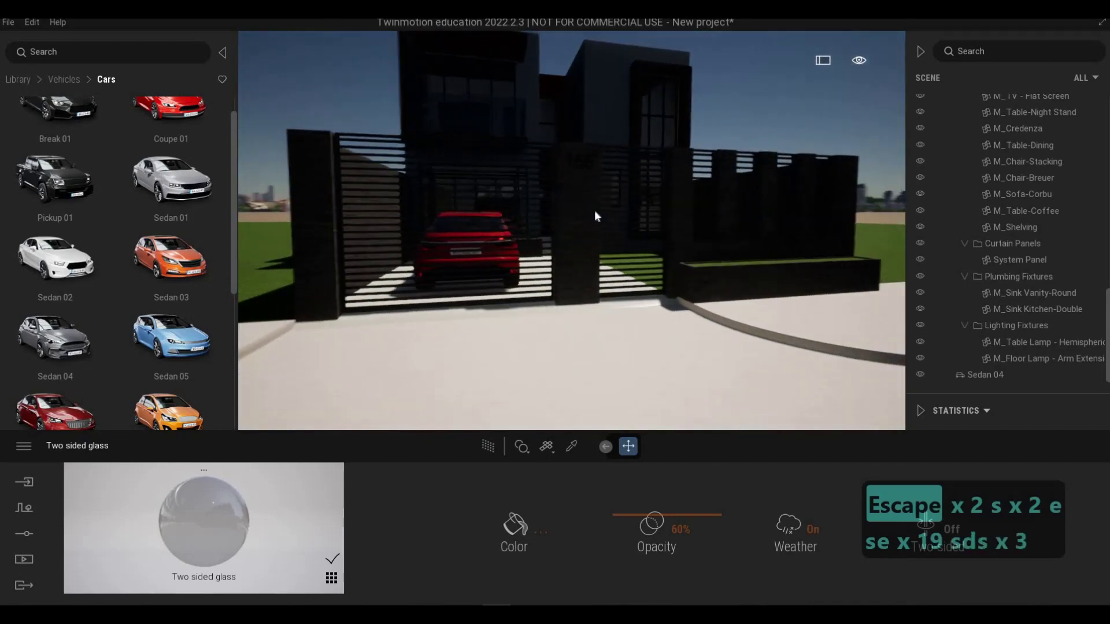
Save the project as "MJ House" in the Twinmotion File folder of the 2040 MJ House project
click(10, 22)
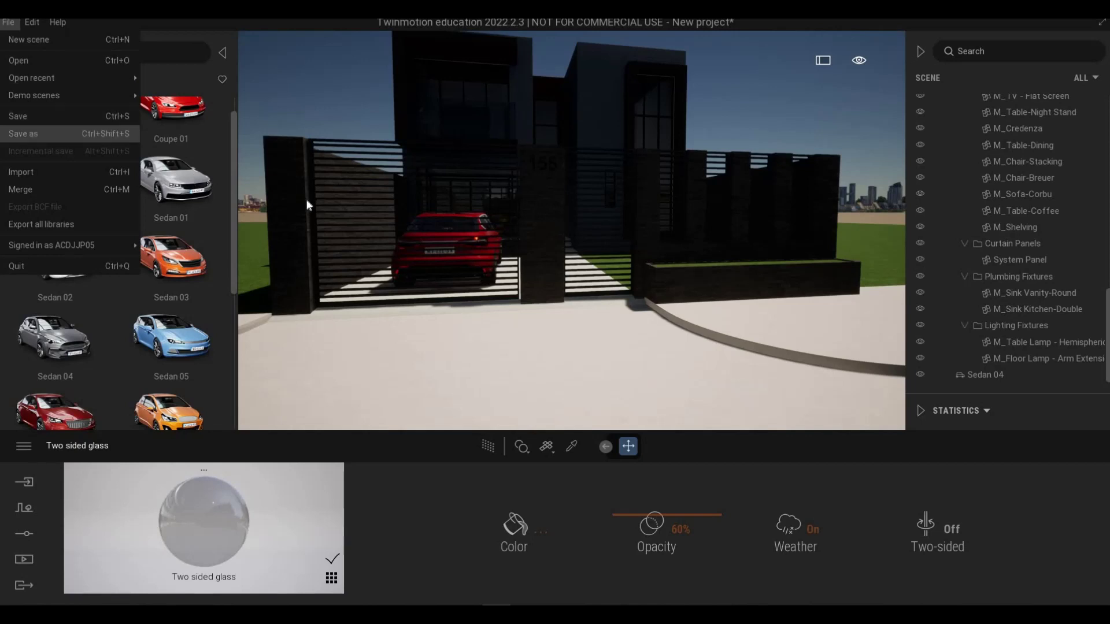
click(55, 134)
key(F1)
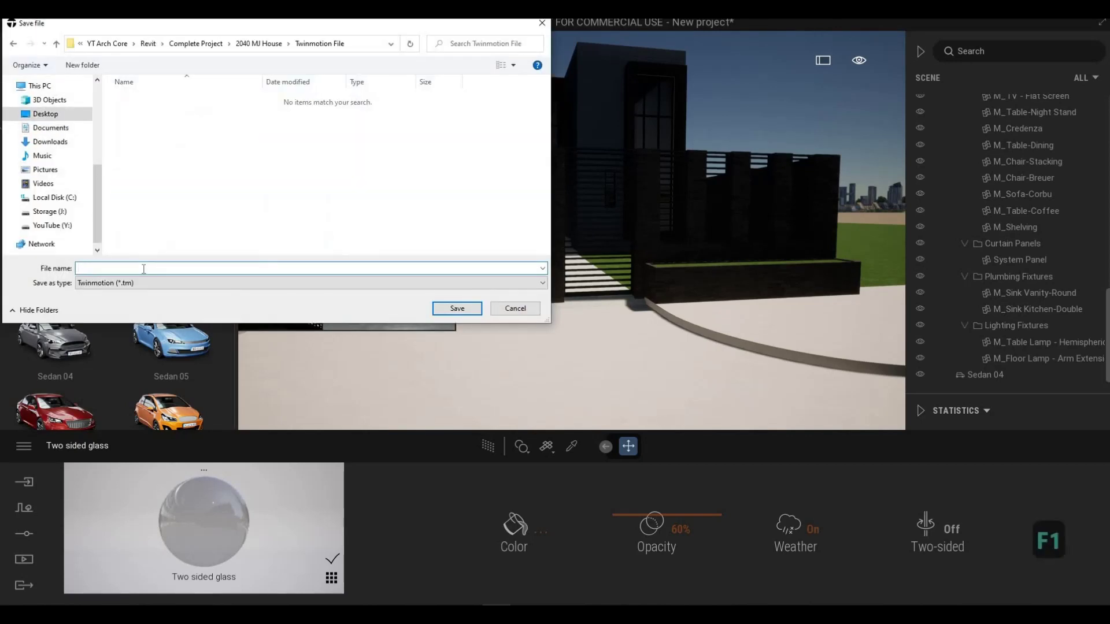
text(m)
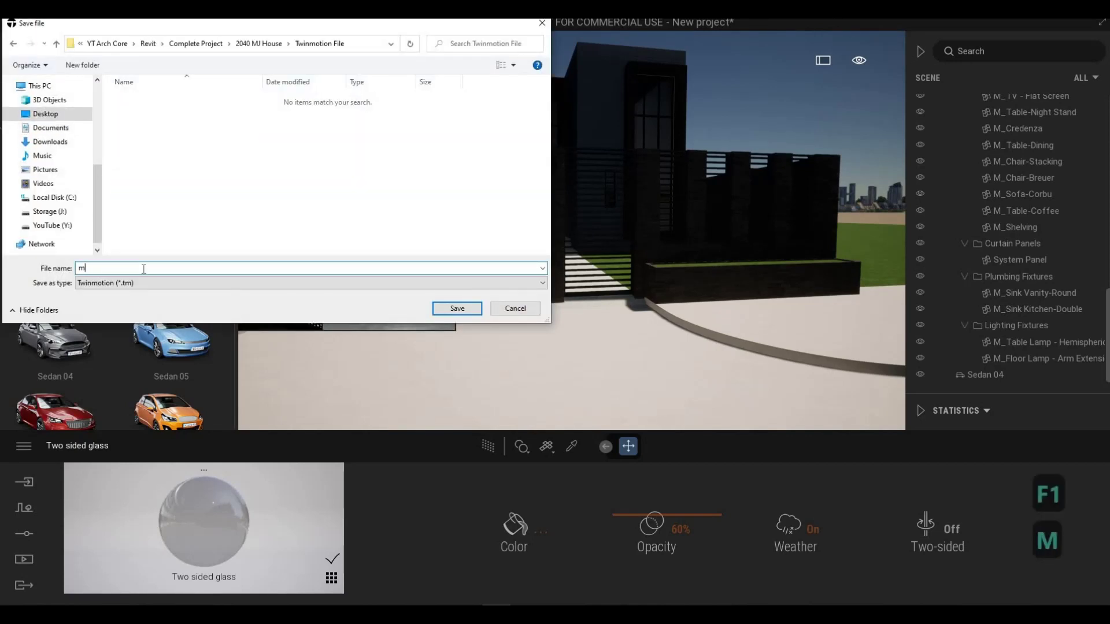
key(BackSpace)
key(BackSpace)
key(Caps_Lock)
text(M)
key(BackSpace)
key(BackSpace)
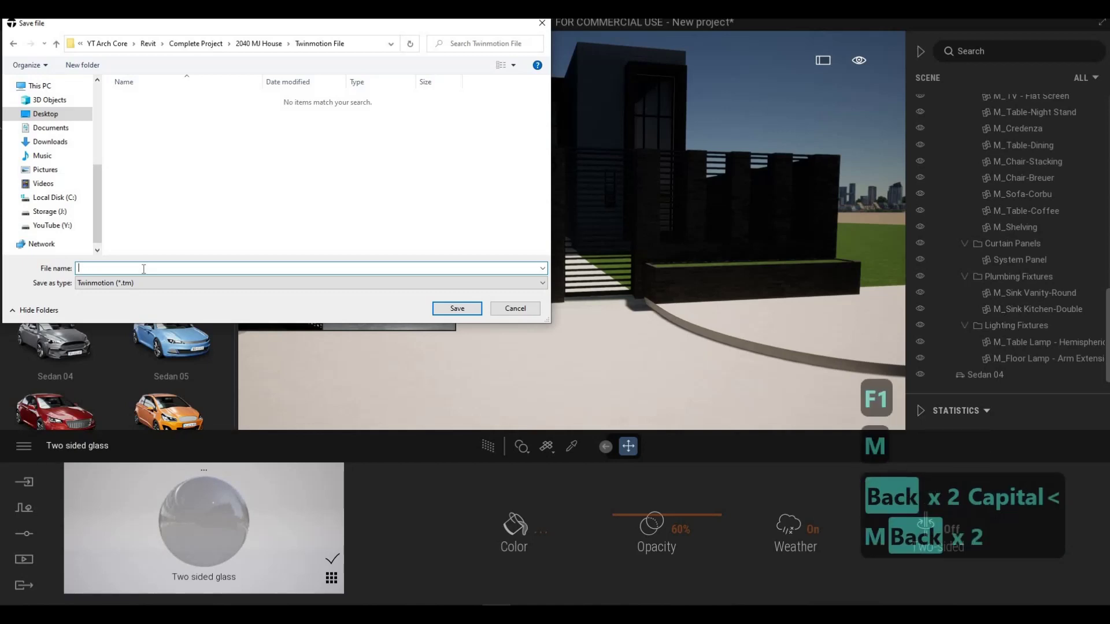
text(MJ House)
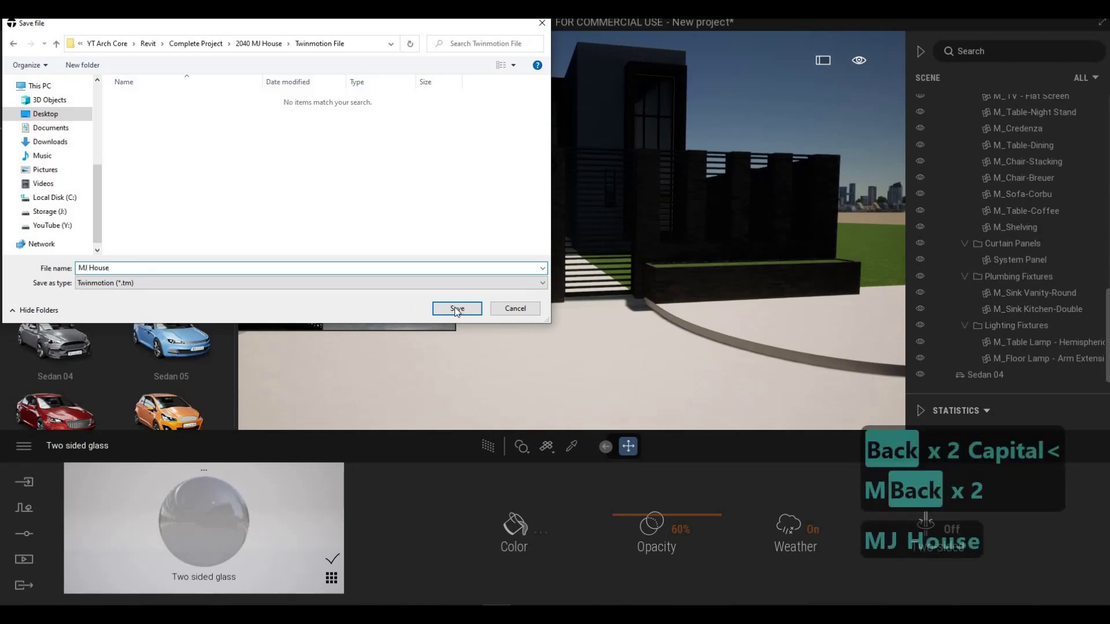
click(430, 309)
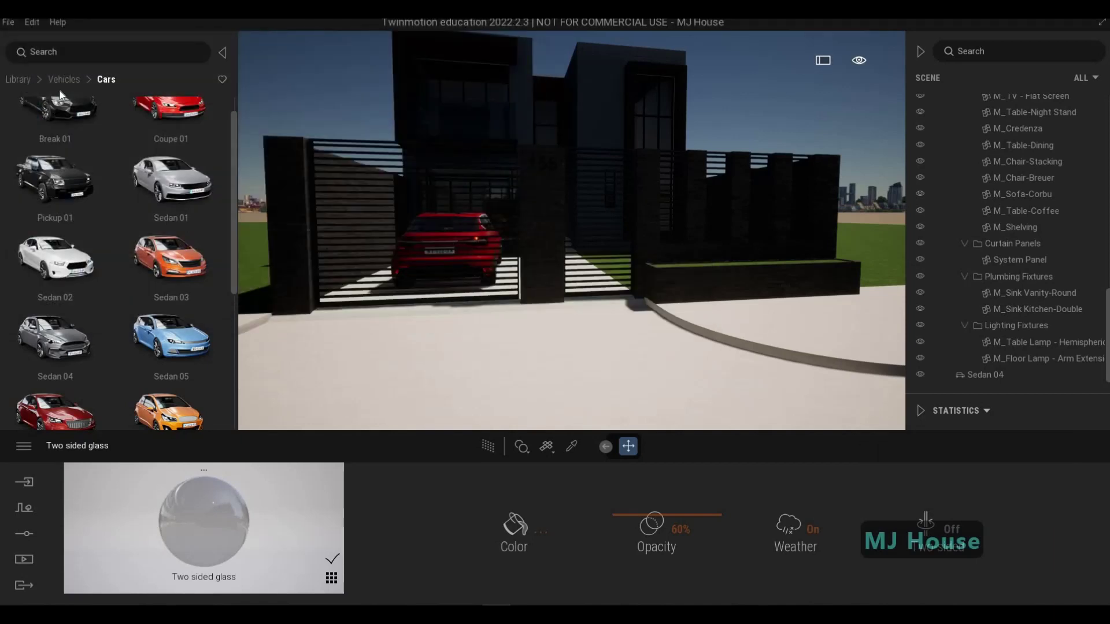
Examine the house front, gate, fence and planter from several viewpoints along the street
right_drag(500, 275, 596, 275)
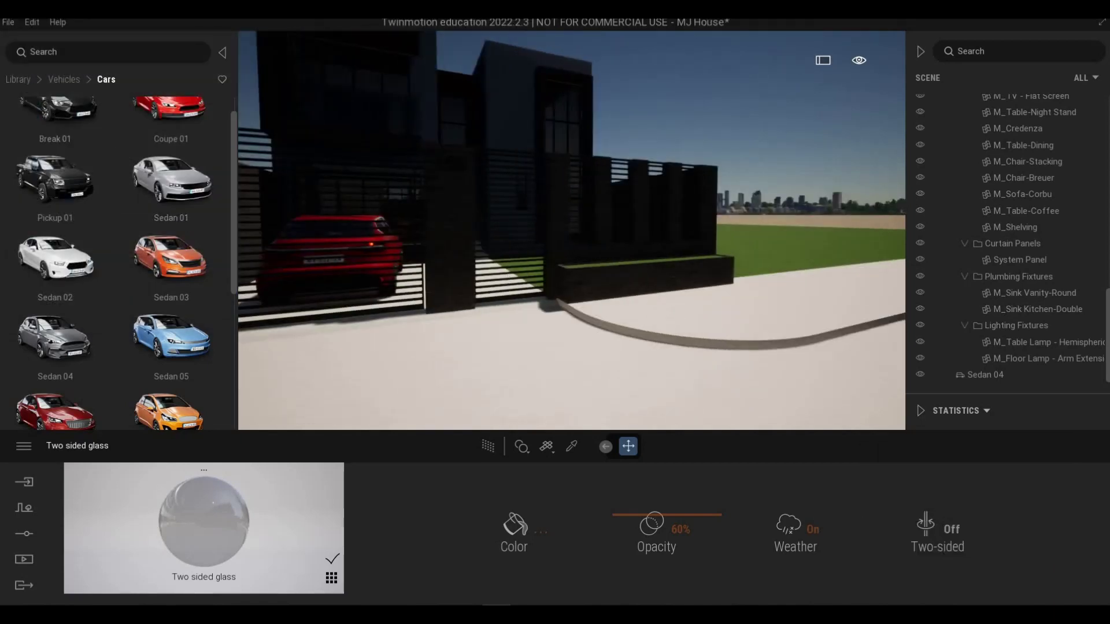
key(a)
key(s)
key(a)
key(s)
key(a)
key(w)
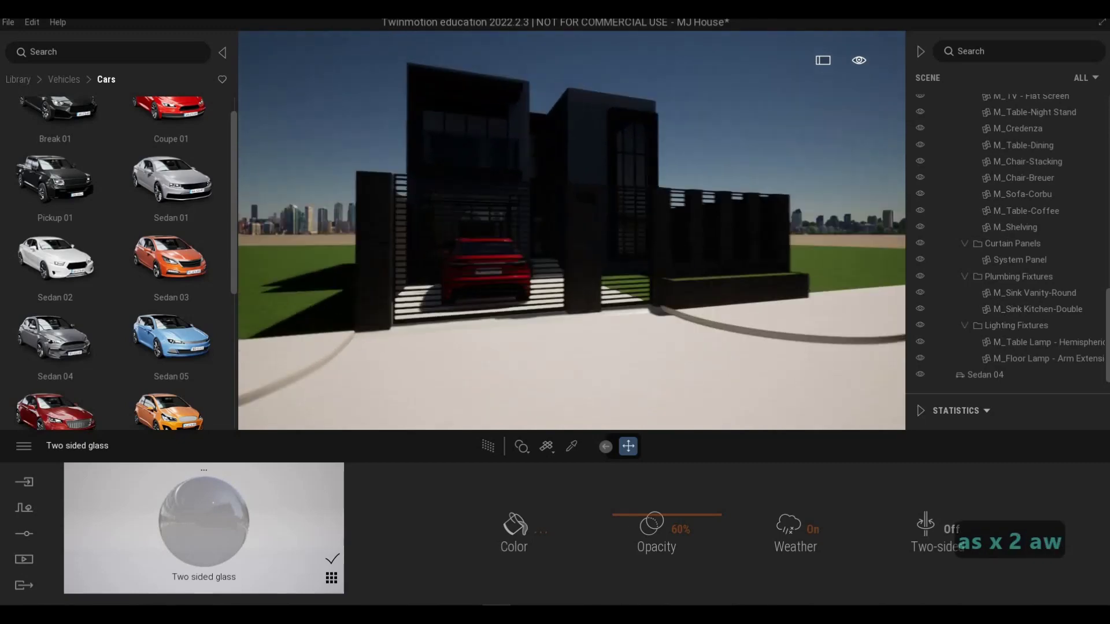
key(d)
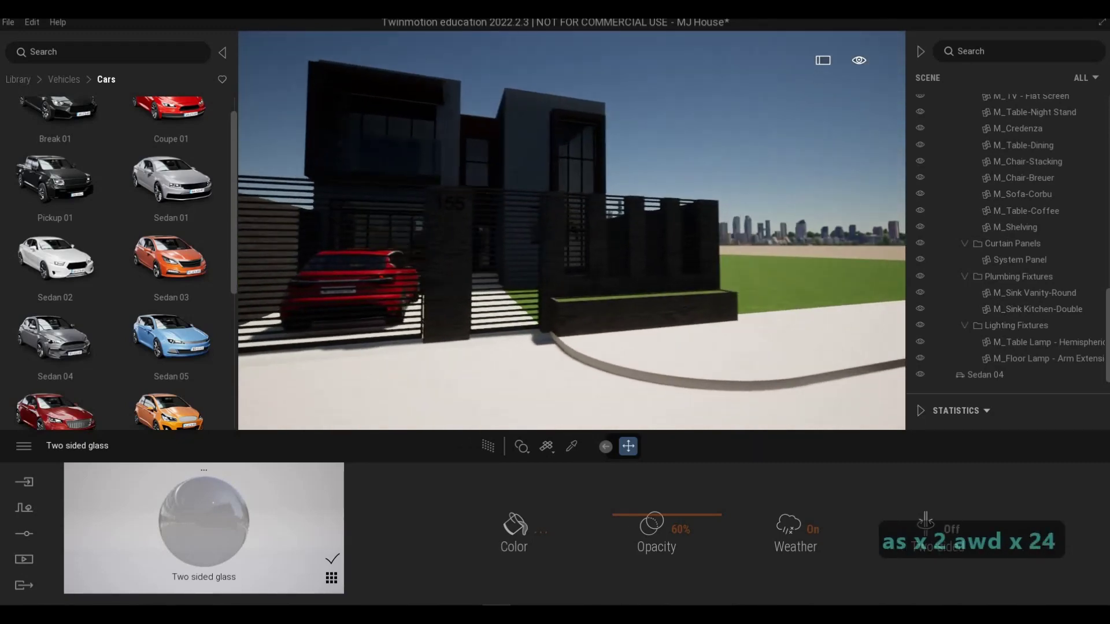
key(s)
key(a)
key(w)
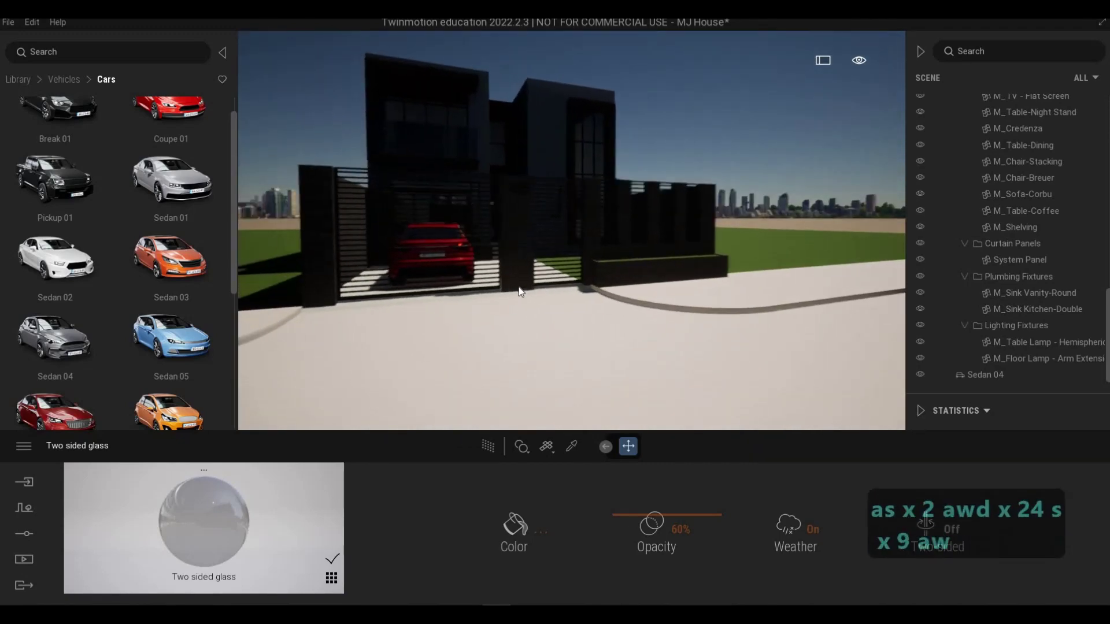
Examine the fence from above, and the driveway and front lawn beside the parked car from inside the fence
key(q)
key(q)
key(q)
key(q)
key(q)
key(q)
key(q)
key(q)
key(q)
key(q)
key(q)
key(q)
key(q)
key(q)
key(q)
key(q)
key(q)
key(q)
key(q)
key(d)
key(d)
key(d)
key(q)
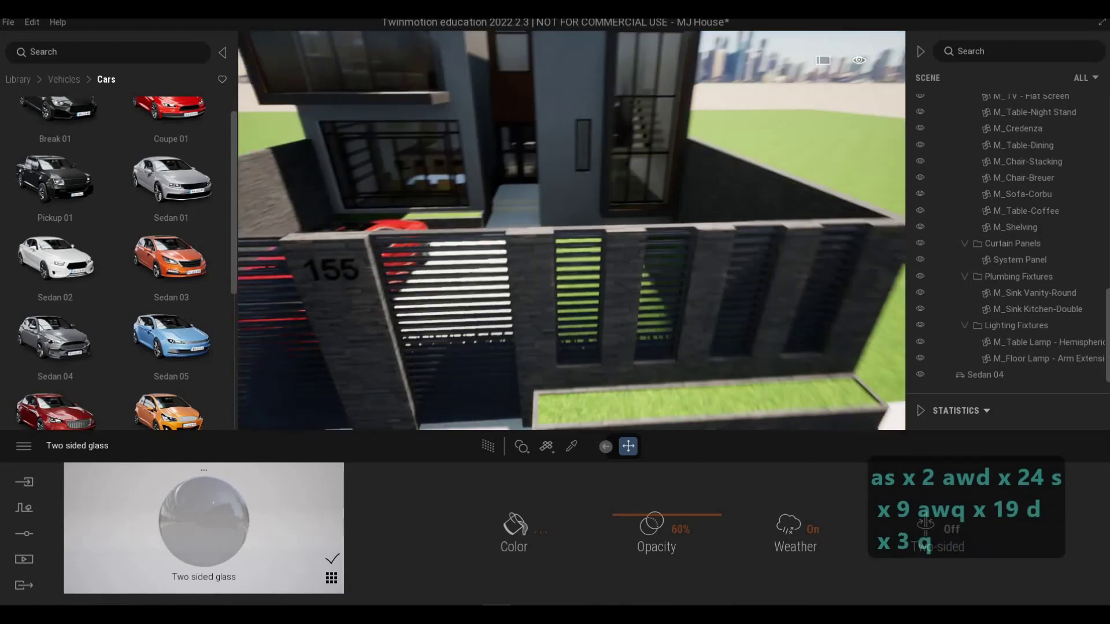
key(e)
key(q)
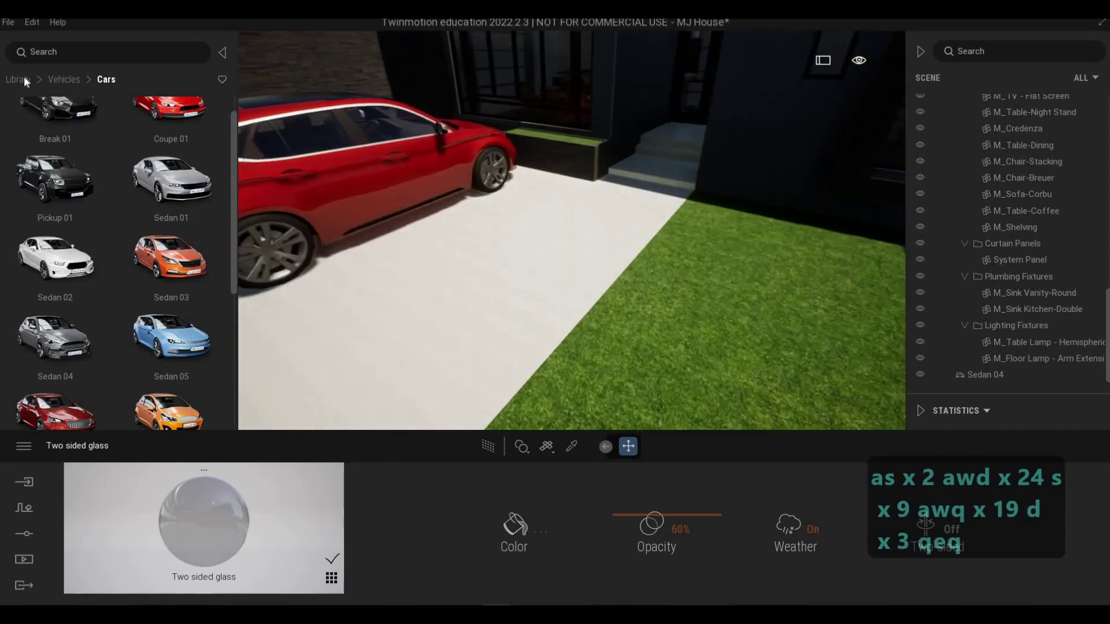
Apply the Colored cobblestone material from the man-made ground materials to the driveway beside the car
mouse_move(53, 117)
click(18, 79)
click(54, 146)
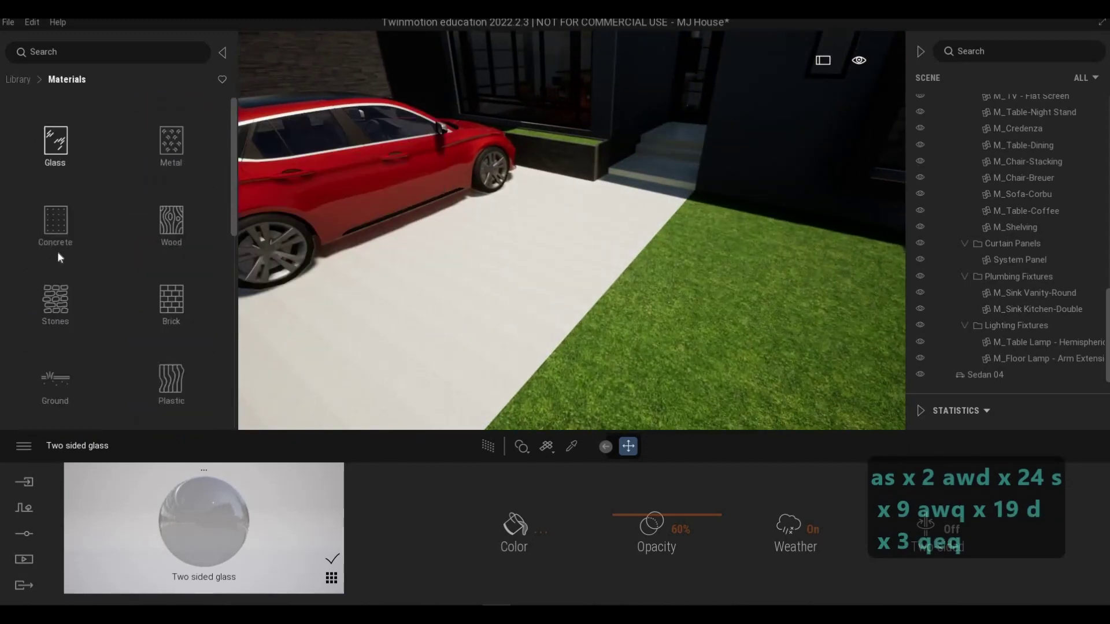
click(60, 379)
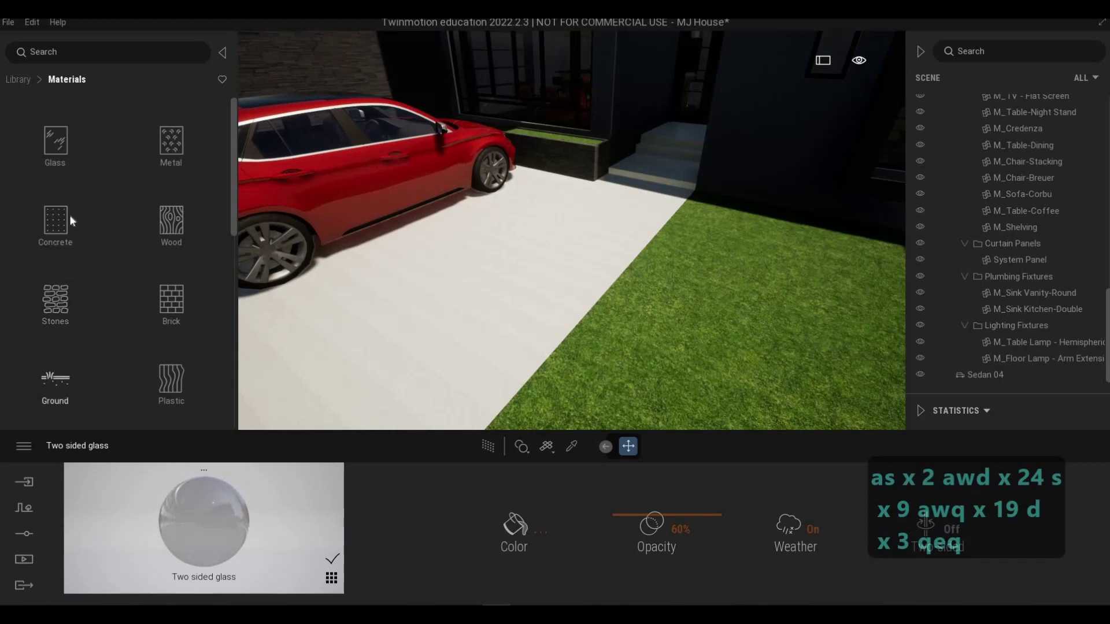
click(54, 144)
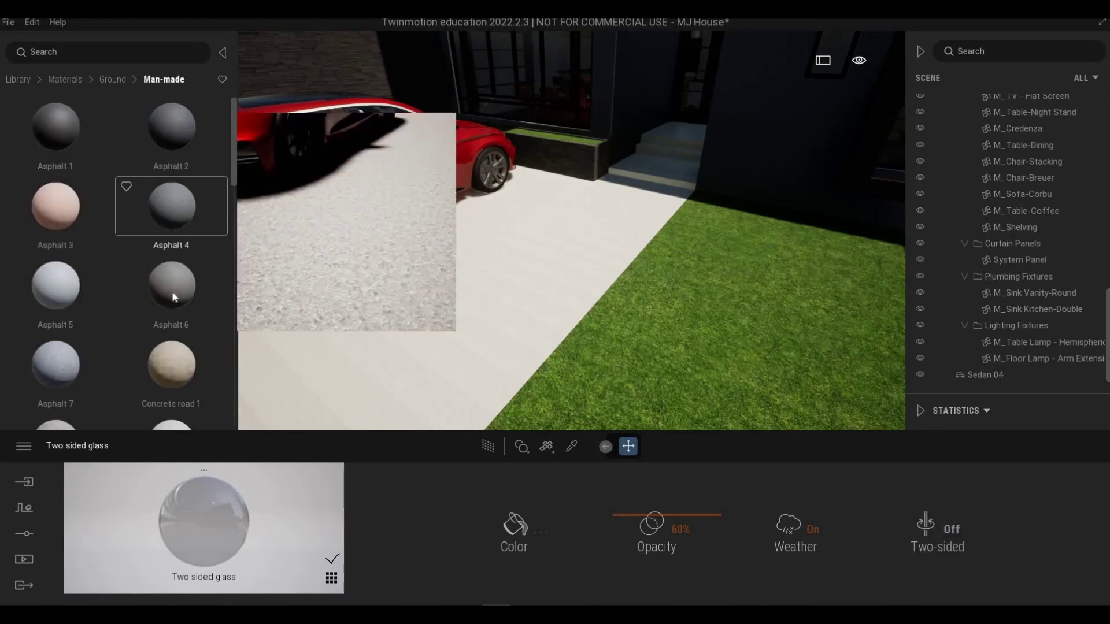
scroll(165, 312, down, 4)
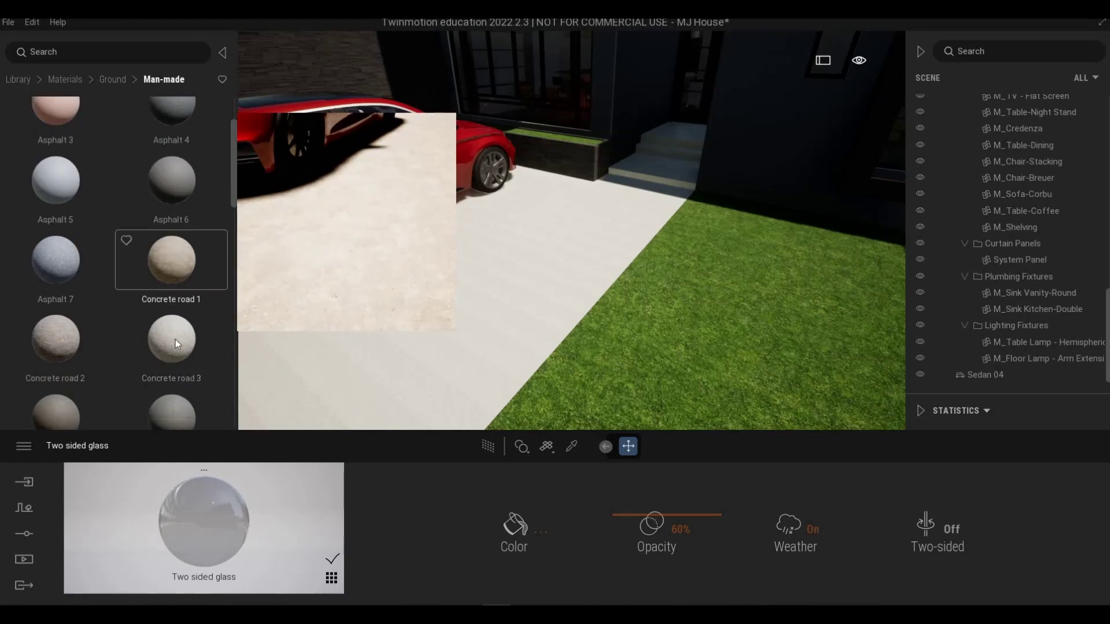
scroll(164, 319, down, 3)
mouse_move(164, 297)
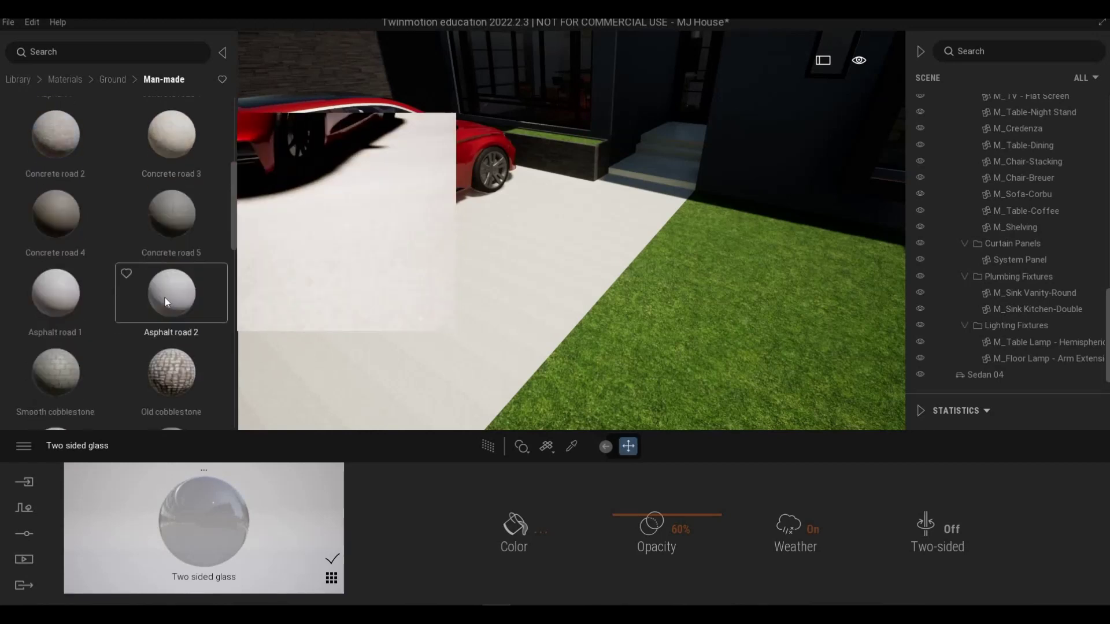
scroll(161, 292, down, 2)
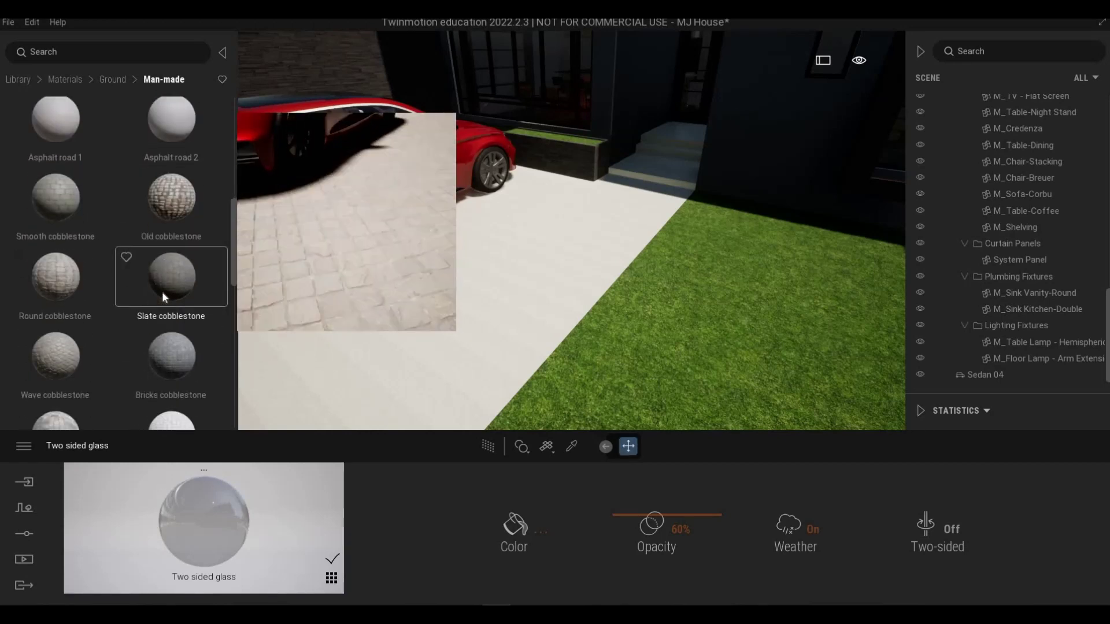
drag(92, 379, 390, 360)
Set the Colored cobblestone's scale to 10.00 and its texture rotation to 90°
drag(714, 493, 717, 471)
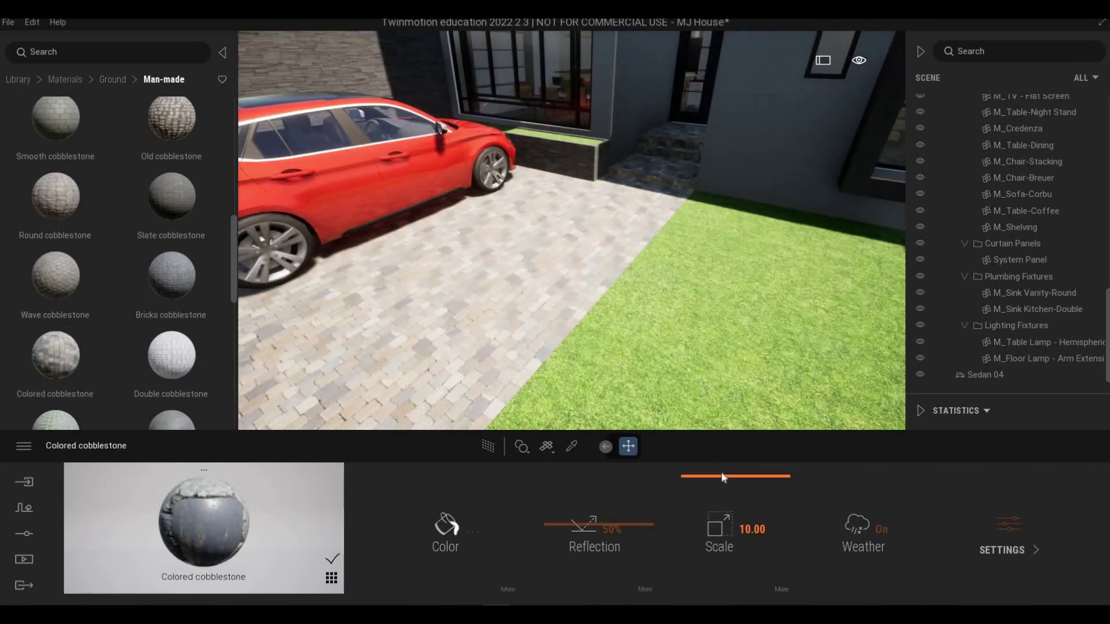
click(645, 587)
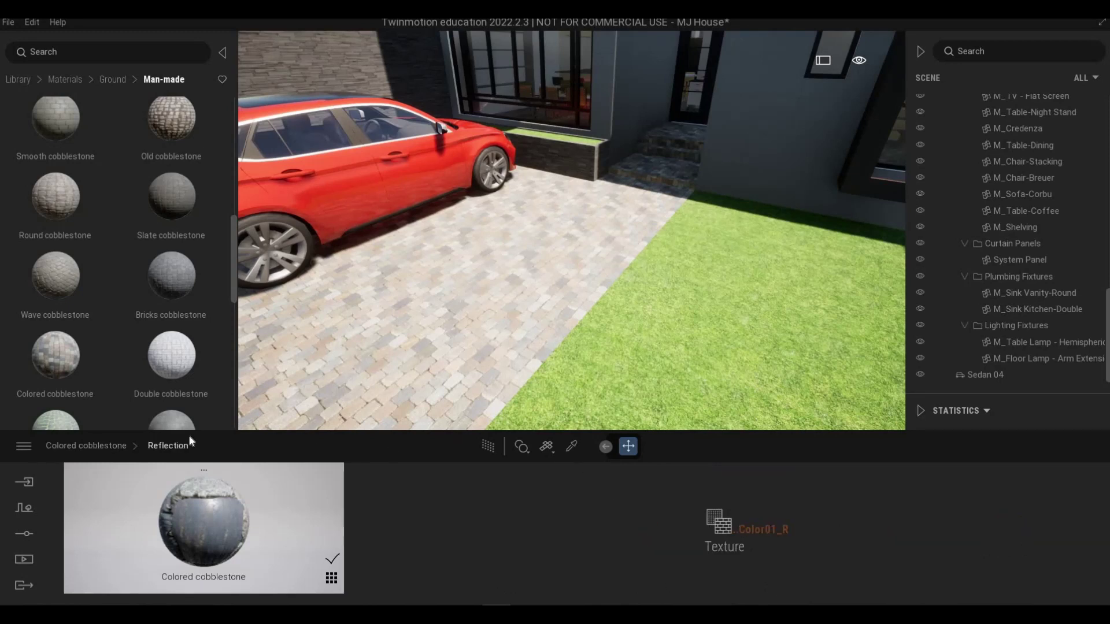
right_click(752, 576)
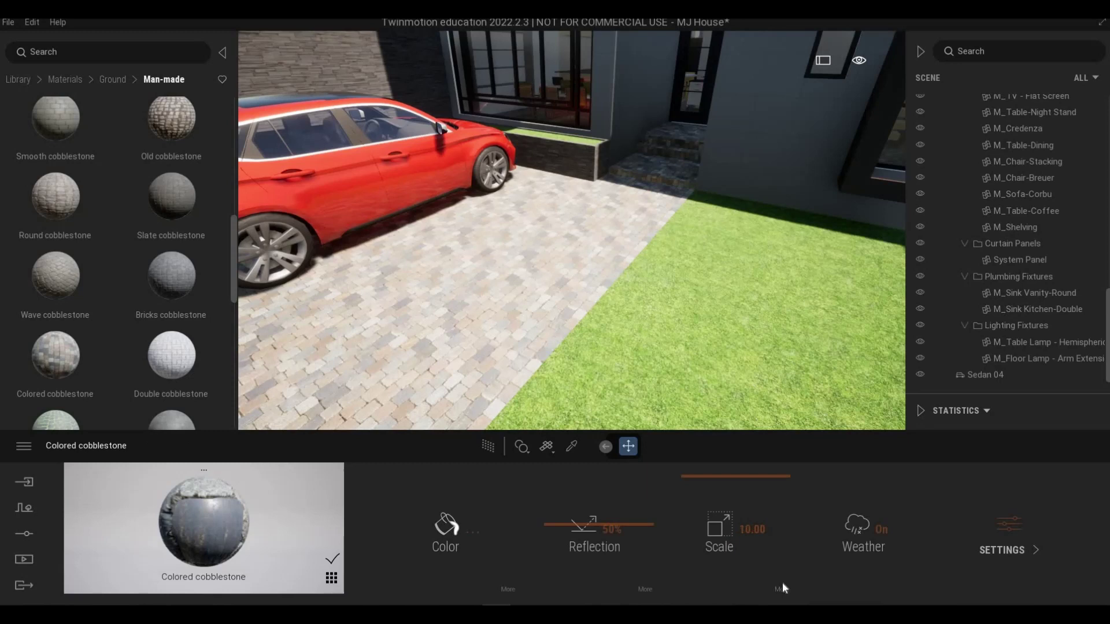
click(757, 564)
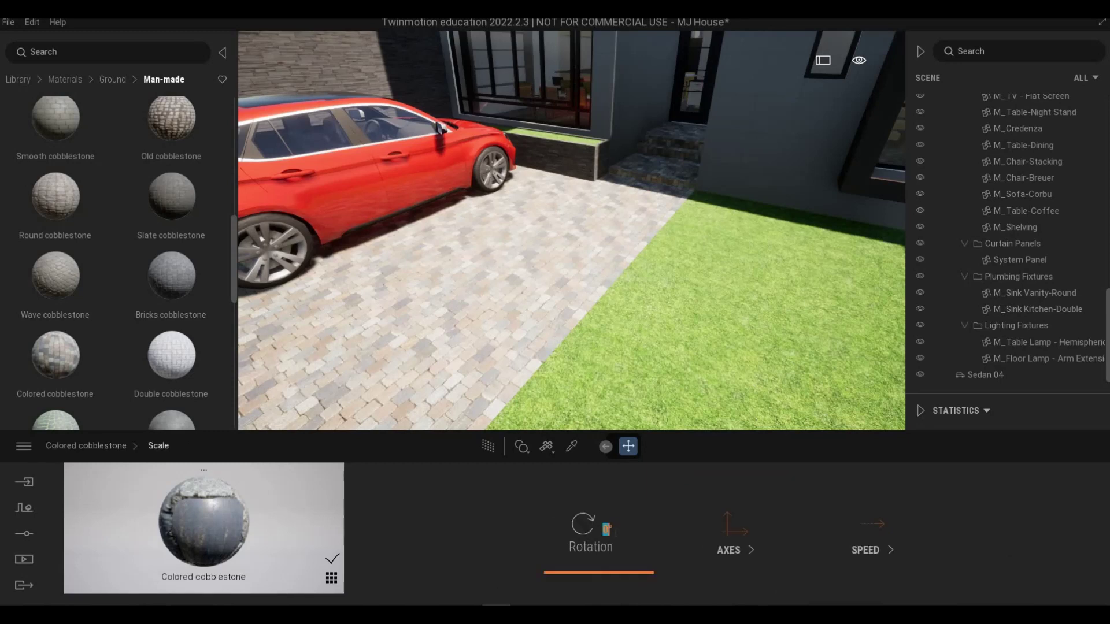
key(Return)
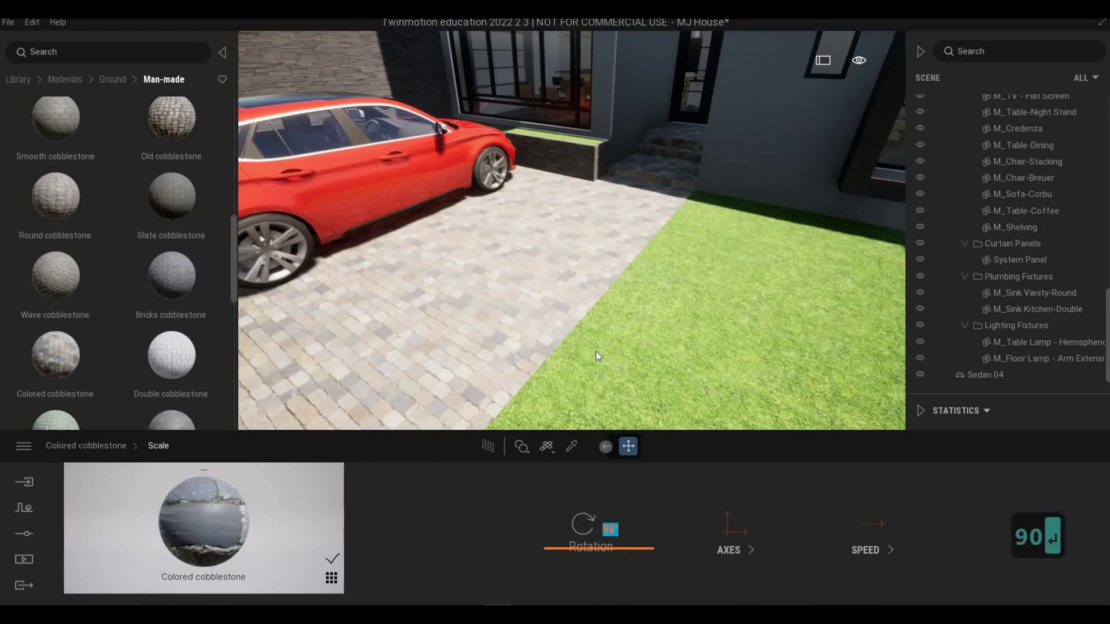
Examine the rotated cobblestone paving around the parked car
key(a)
key(e)
key(e)
key(e)
key(e)
key(e)
key(e)
key(e)
key(e)
key(e)
key(e)
key(e)
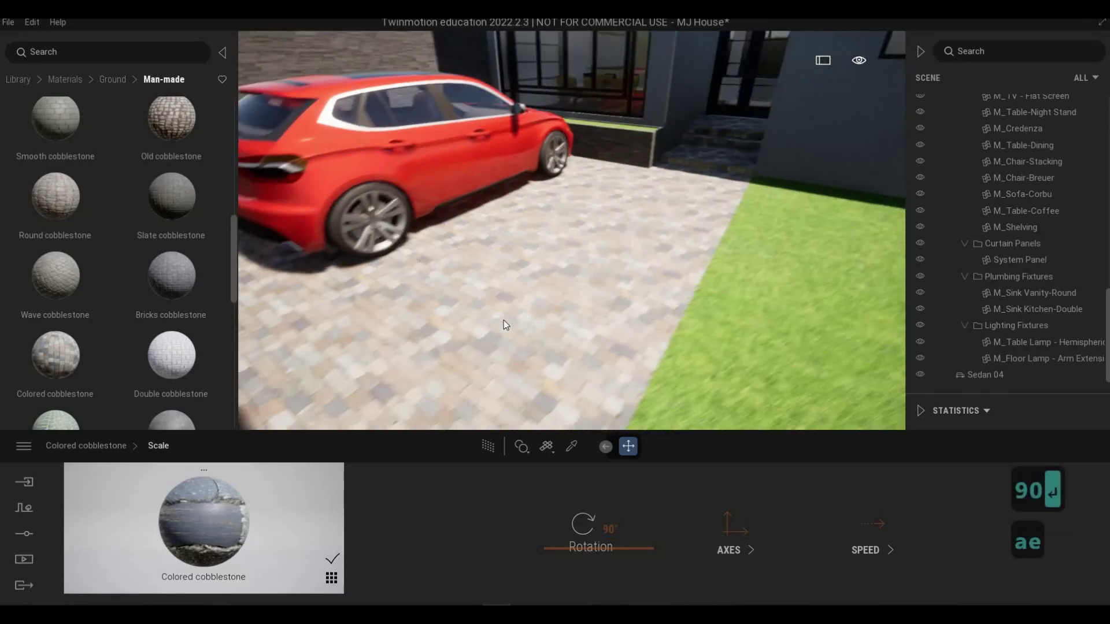
Apply the Bricks cobblestone material to the road surface outside the gate
key(s)
key(q)
key(d)
key(d)
key(d)
key(d)
key(d)
key(d)
key(d)
key(d)
key(d)
key(d)
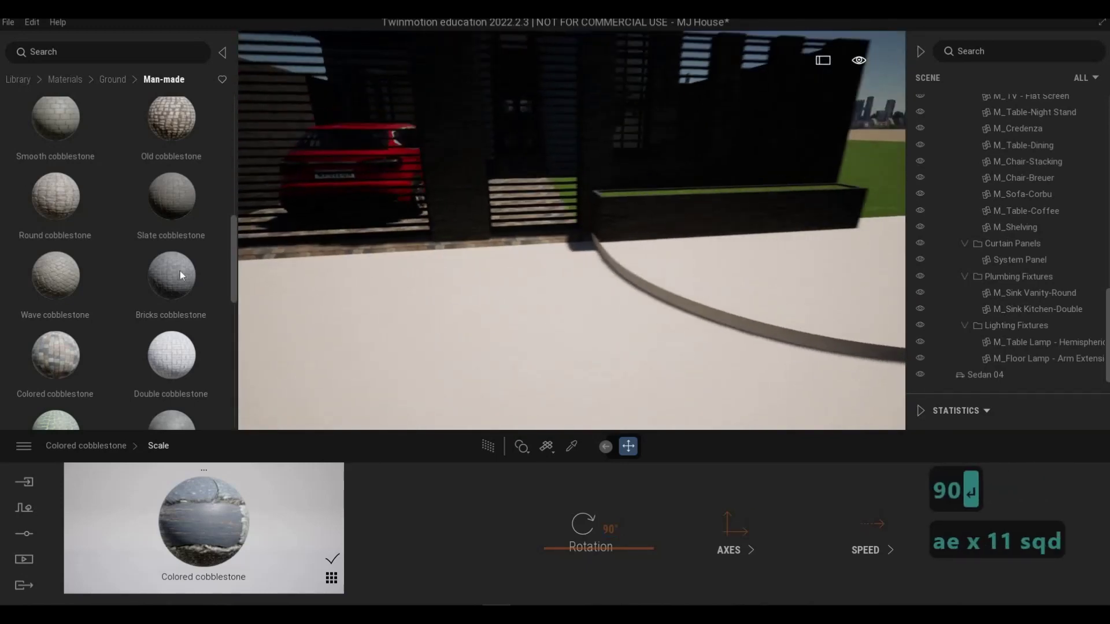
scroll(154, 261, down, 2)
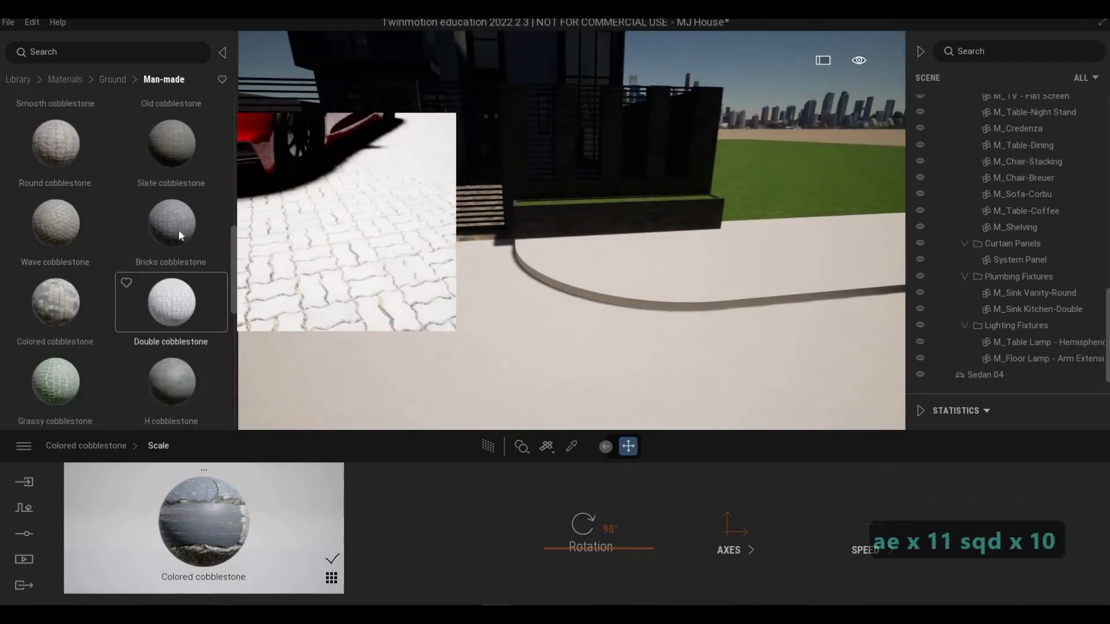
drag(403, 346, 404, 347)
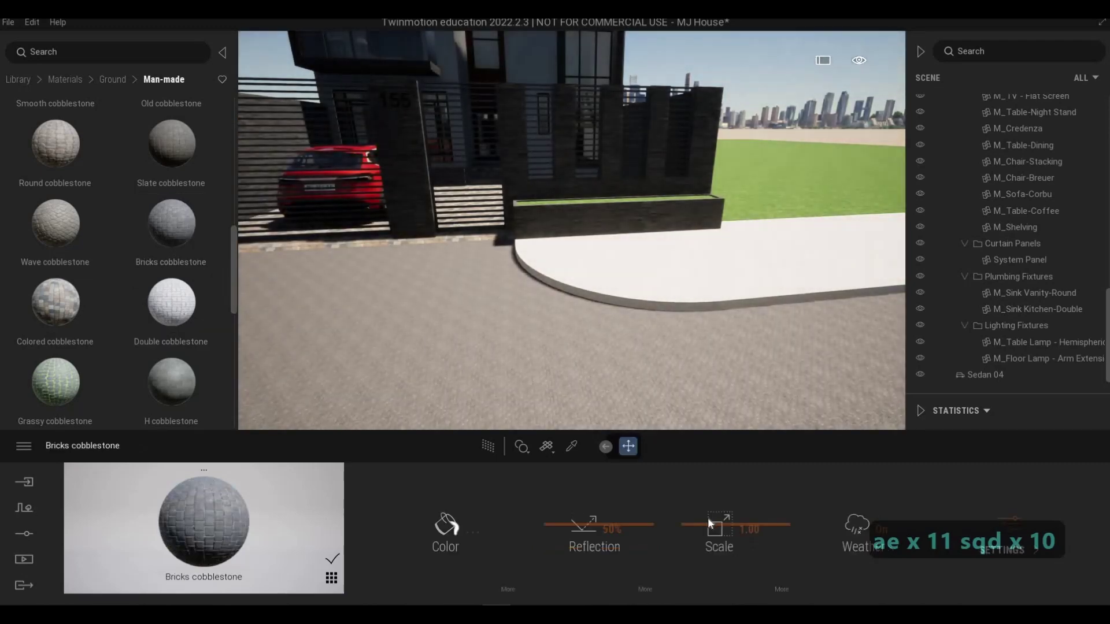
Set the Bricks cobblestone's scale to 5.73 and its texture rotation to 90°, leaving no object selected
drag(709, 499, 705, 506)
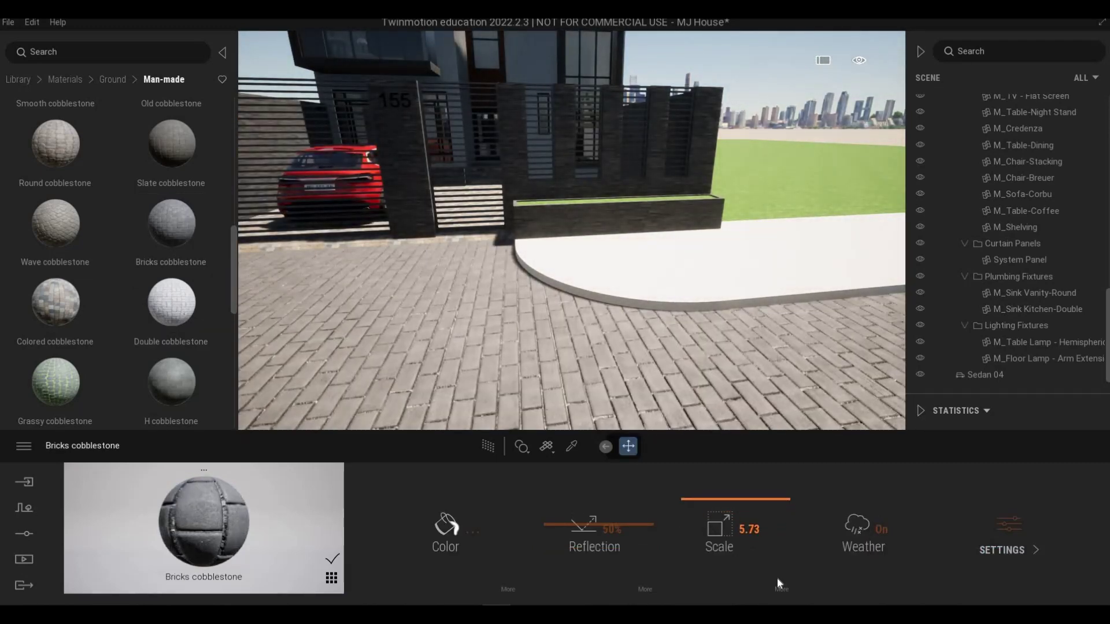
click(713, 525)
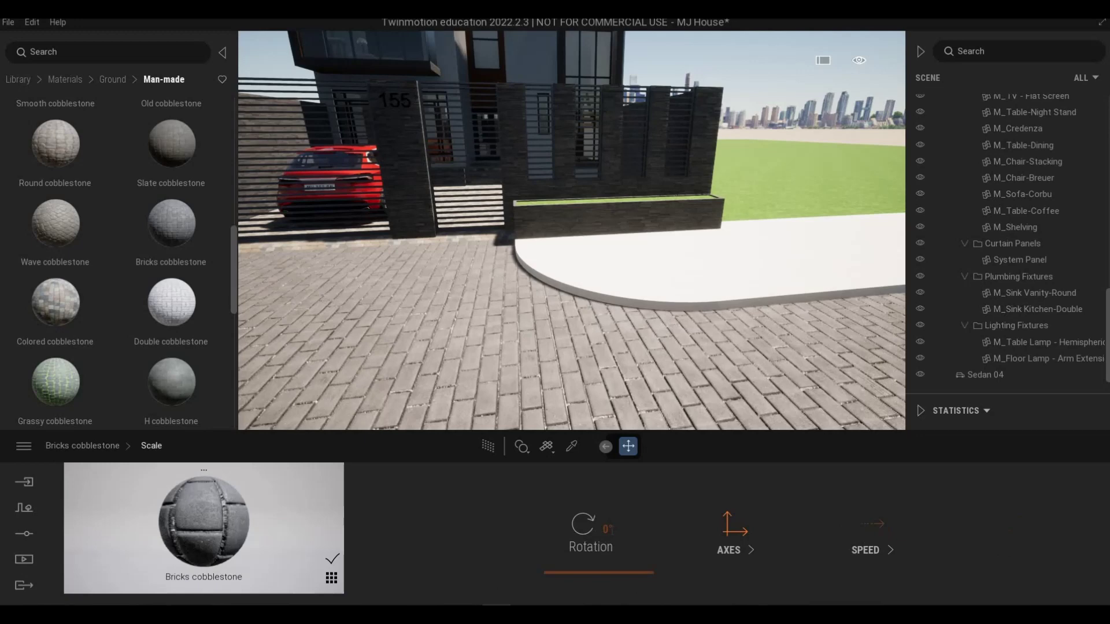
click(567, 532)
text(90)
key(Return)
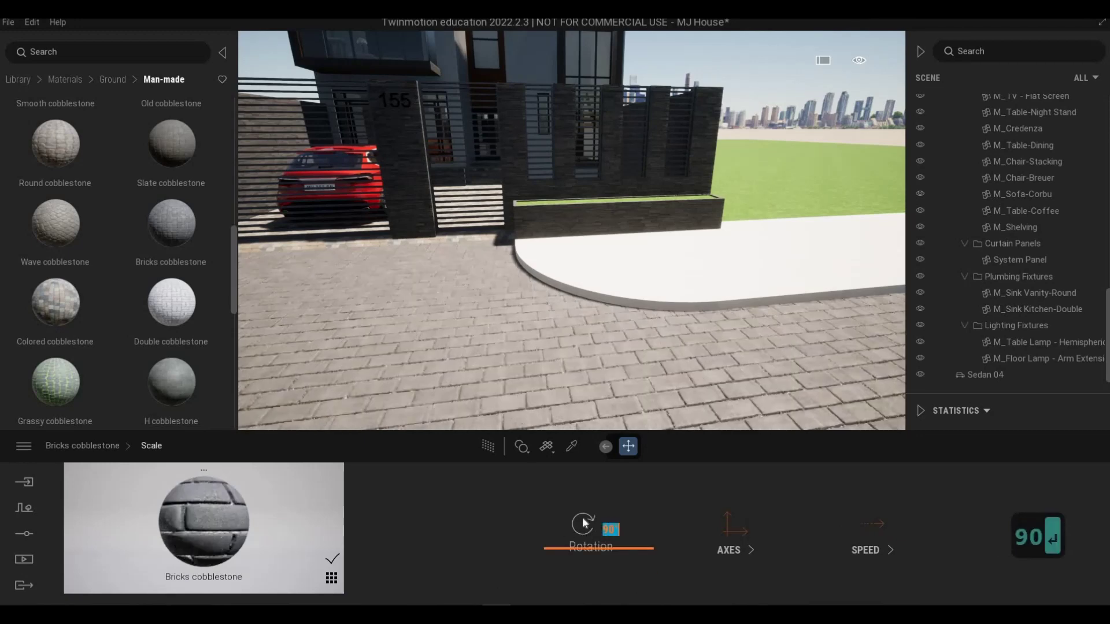
click(586, 349)
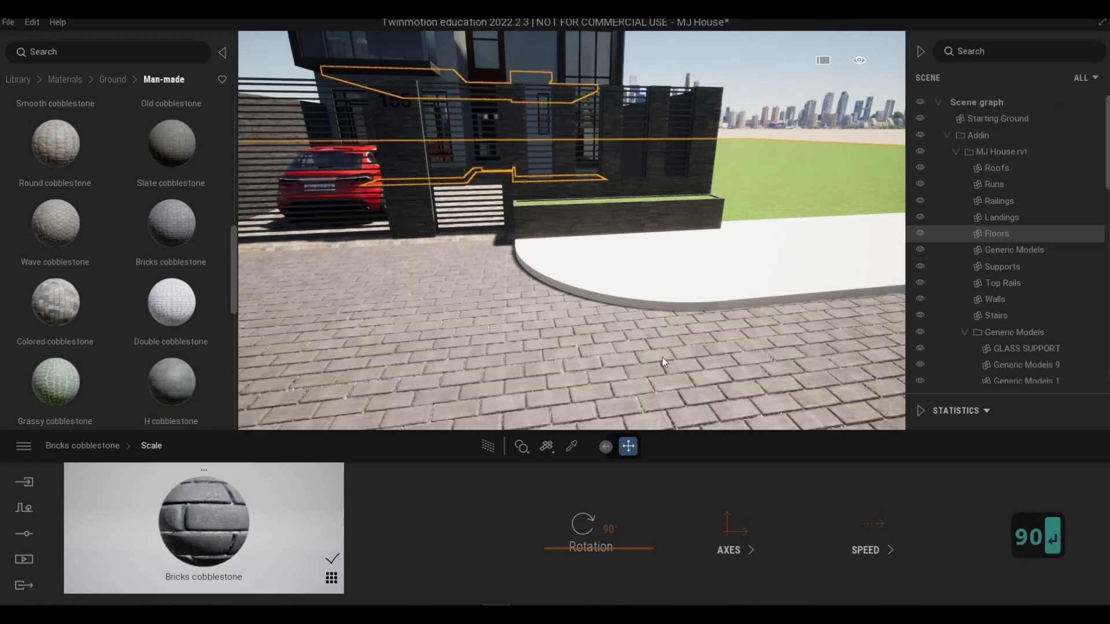
key(Escape)
key(Escape)
Examine the paved road together with the gate and house front from the street
key(s)
key(a)
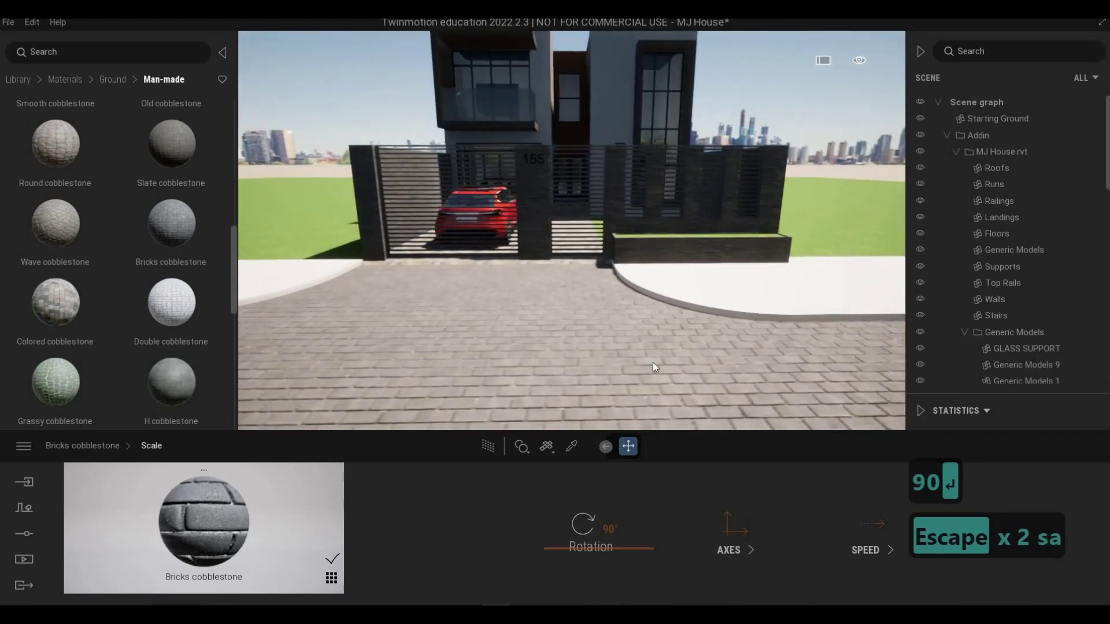
key(w)
key(w)
key(w)
key(w)
key(w)
key(w)
key(w)
key(w)
key(w)
key(w)
Apply the Concrete road 4 material to the sidewalks outside the fence and darken its color to B2B2B2
mouse_move(140, 260)
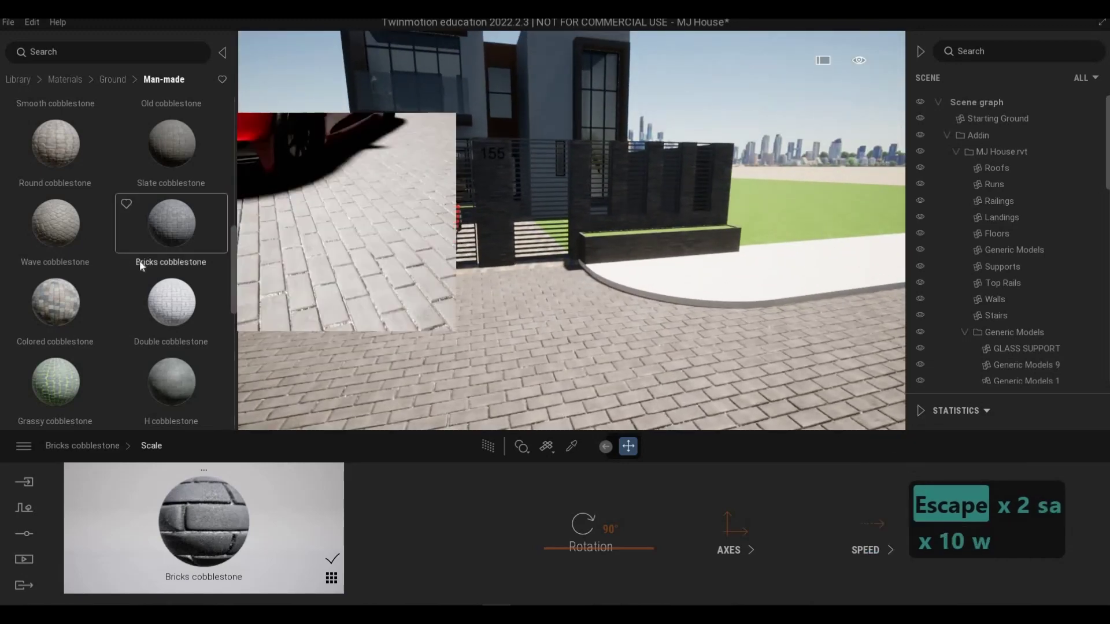
scroll(115, 255, up, 2)
mouse_move(103, 237)
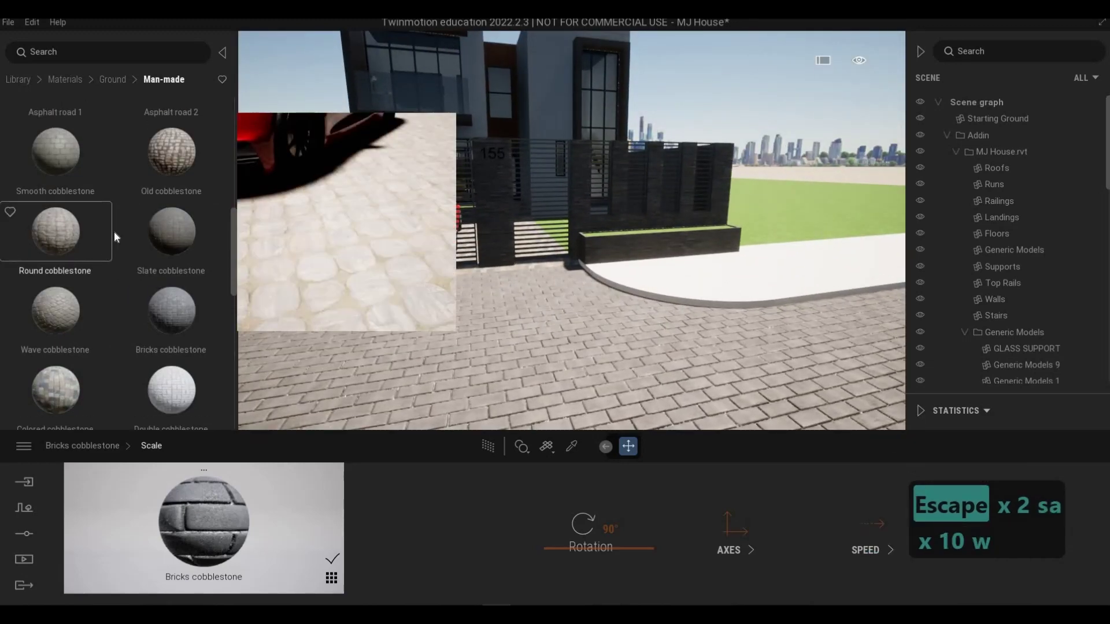
scroll(118, 225, up, 3)
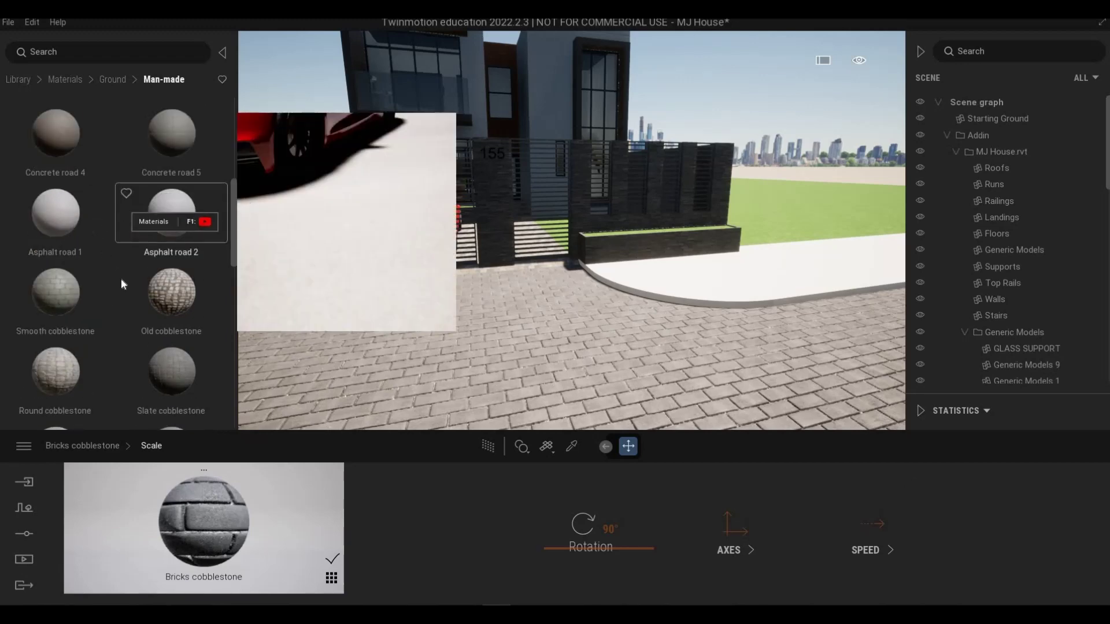
scroll(133, 289, down, 1)
scroll(128, 231, up, 2)
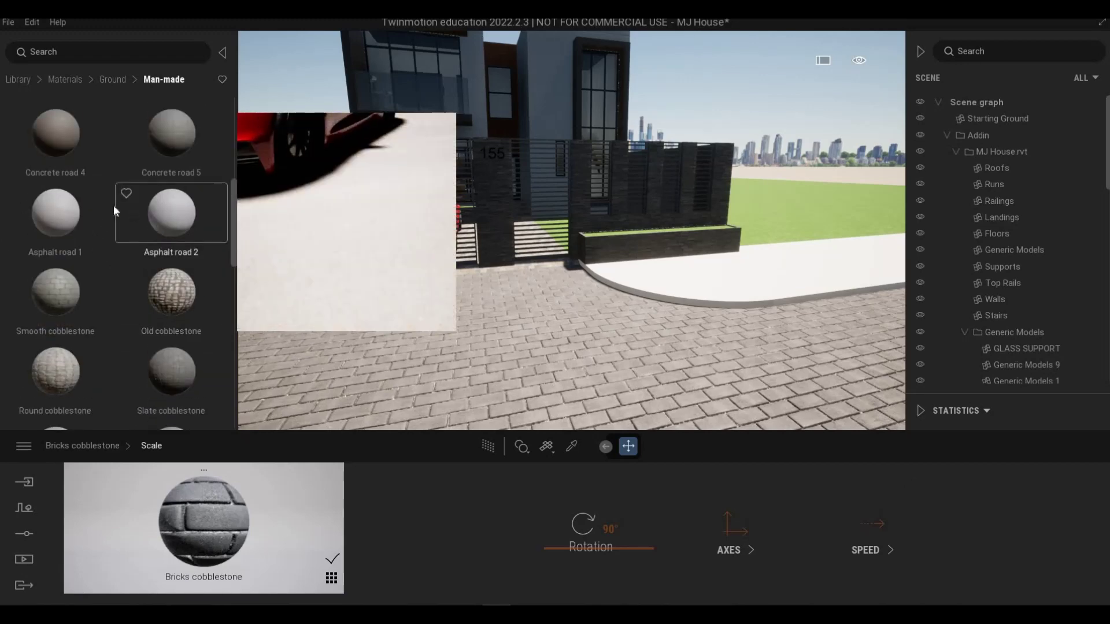
drag(559, 270, 640, 286)
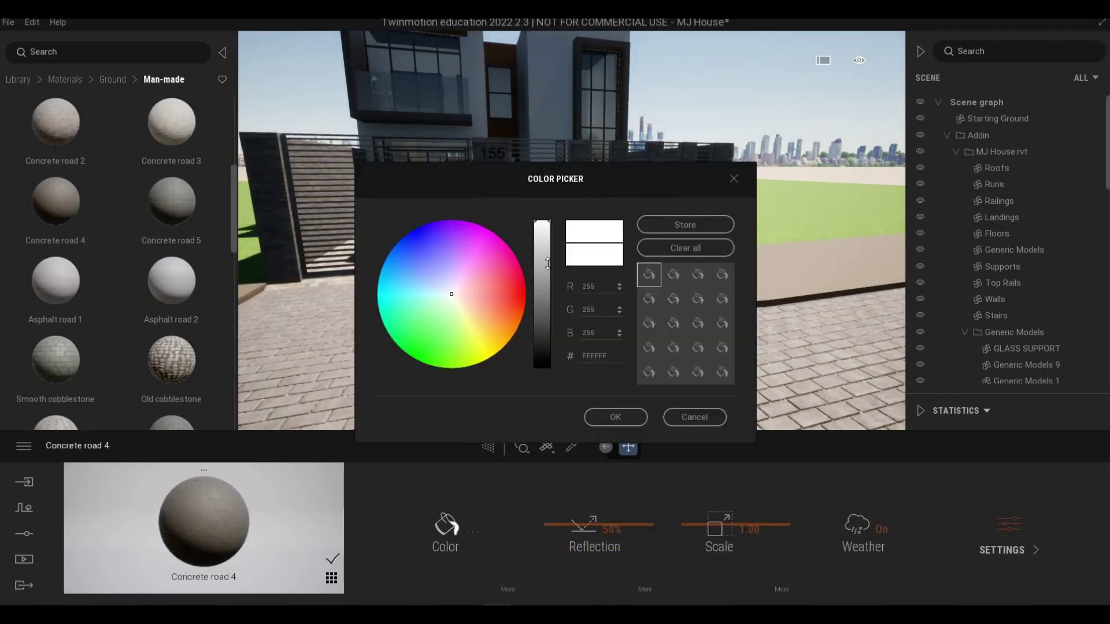
drag(550, 278, 550, 288)
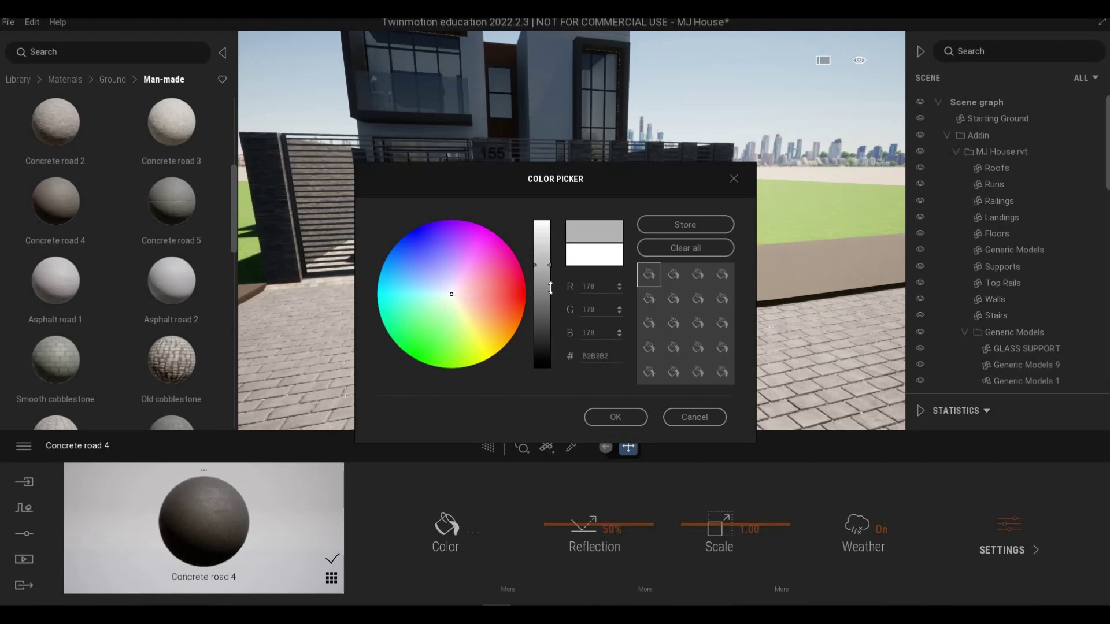
click(616, 420)
Examine the darkened sidewalks, paved street and whole house front from farther out along the road
key(s)
key(s)
key(s)
key(s)
key(s)
key(s)
key(s)
key(s)
key(s)
key(s)
key(s)
key(s)
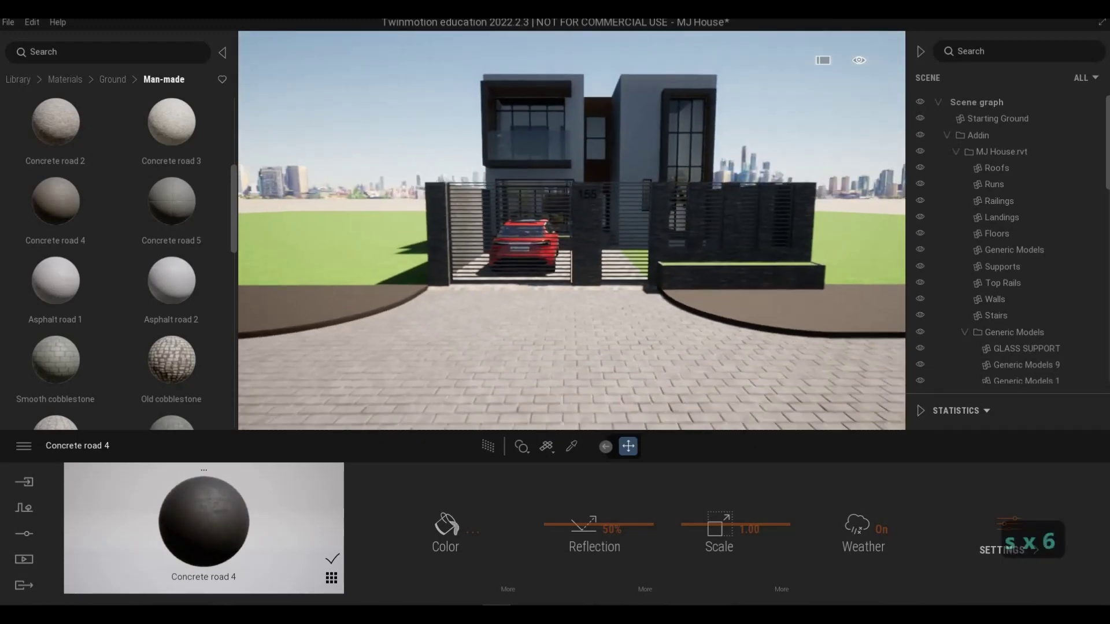
key(a)
key(a)
key(a)
key(a)
key(a)
key(a)
key(a)
key(a)
key(a)
key(a)
key(a)
key(a)
key(a)
key(a)
key(a)
key(a)
key(s)
key(d)
key(a)
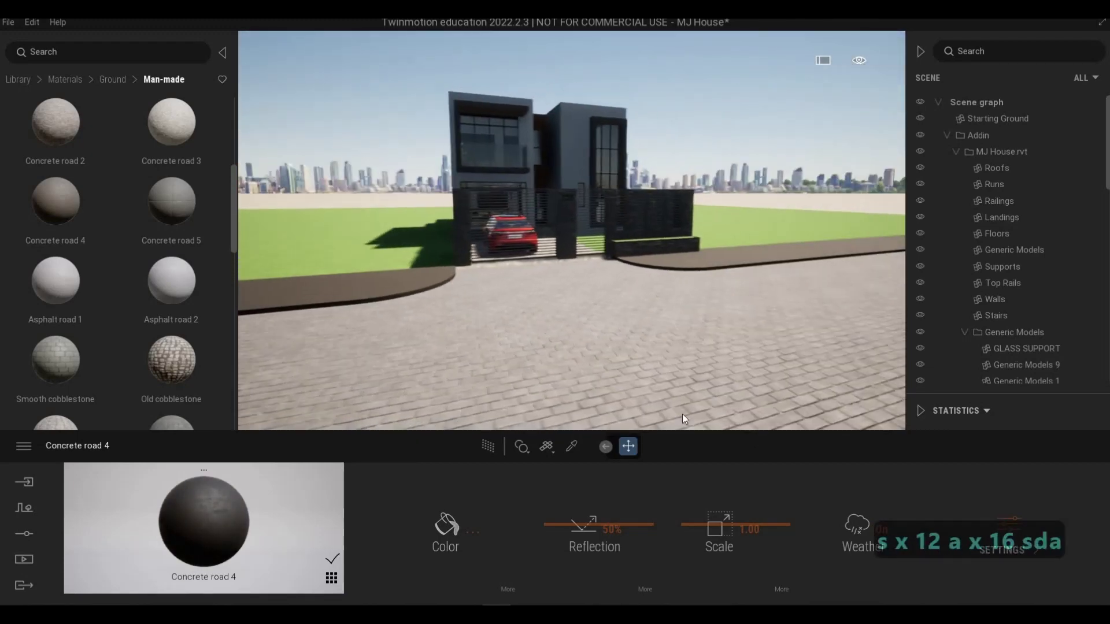
key(w)
key(d)
key(s)
key(e)
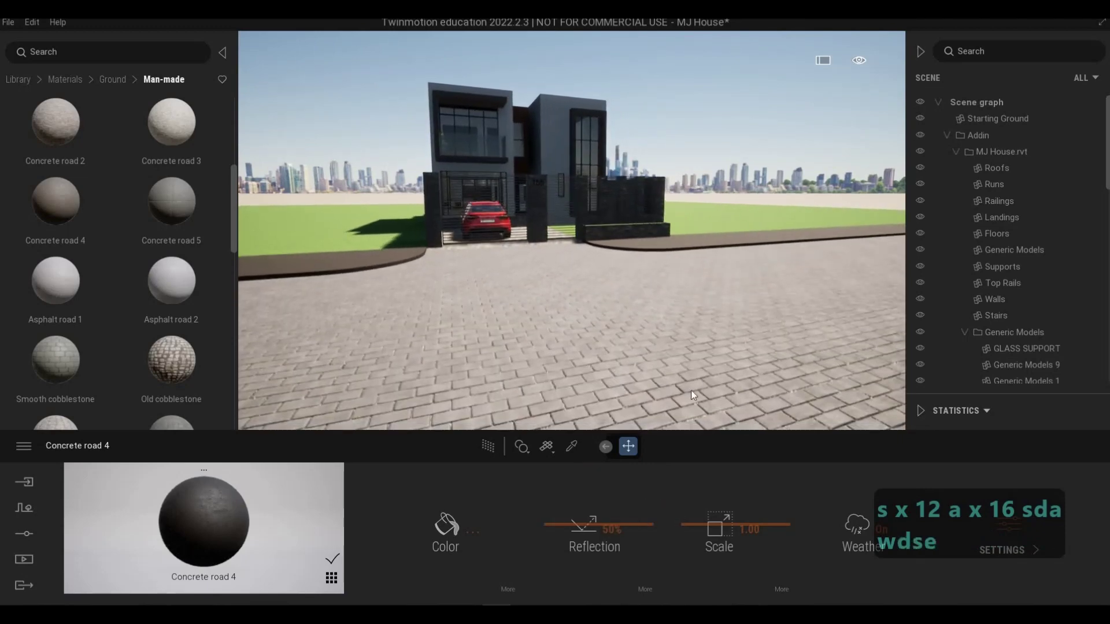
Examine the gate, planter, parked car and house facade from closer range and slightly different angles
key(w)
key(w)
key(w)
key(w)
key(w)
key(w)
key(q)
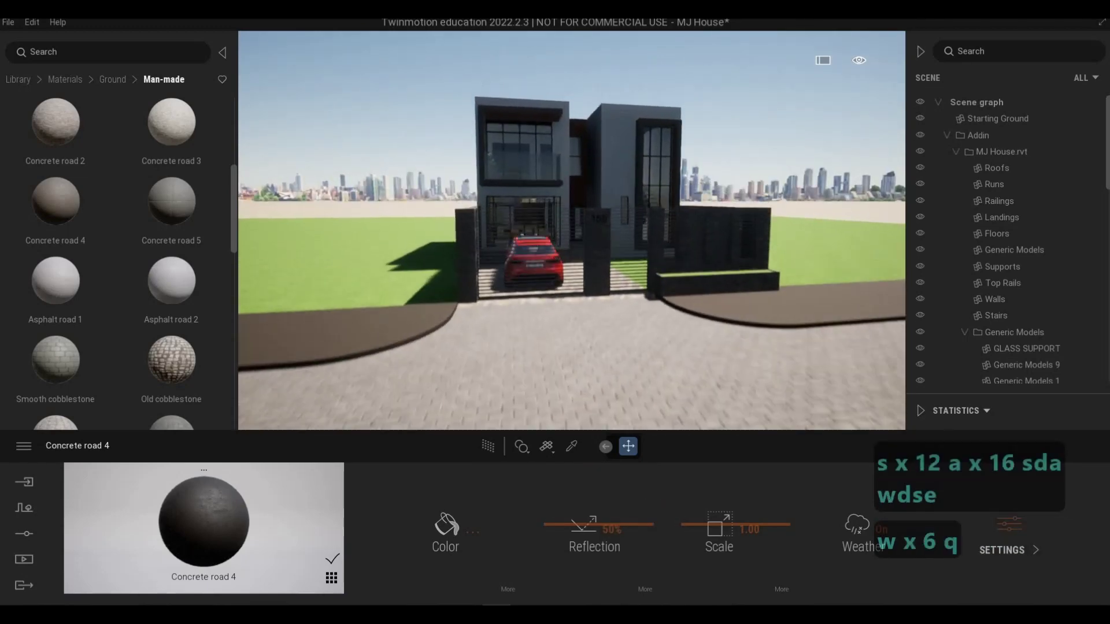
key(d)
key(d)
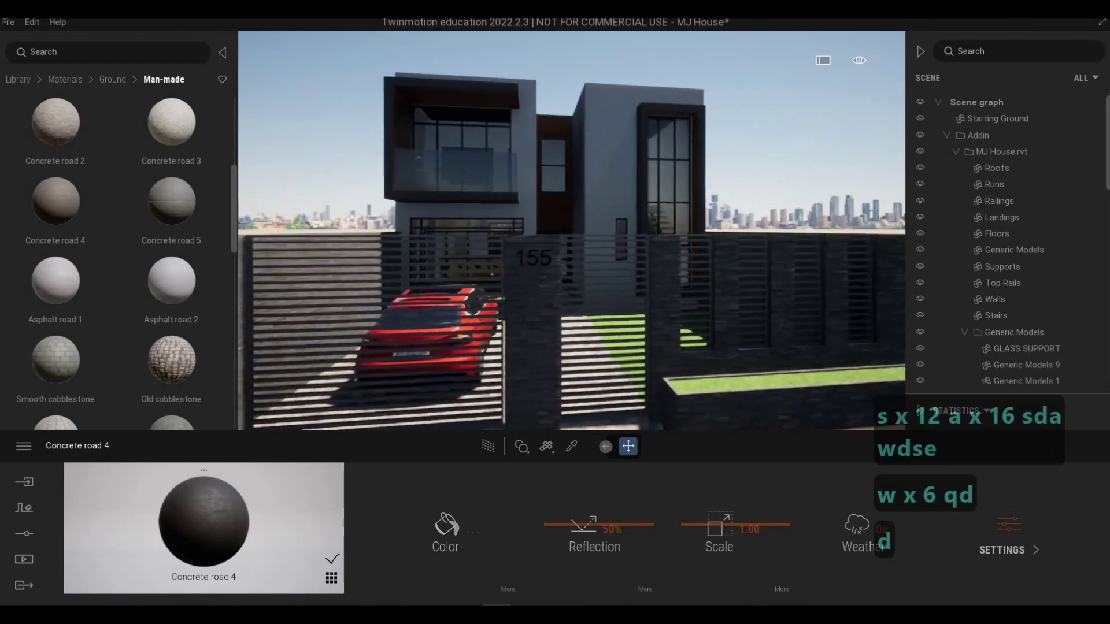
key(s)
key(d)
key(s)
key(d)
key(a)
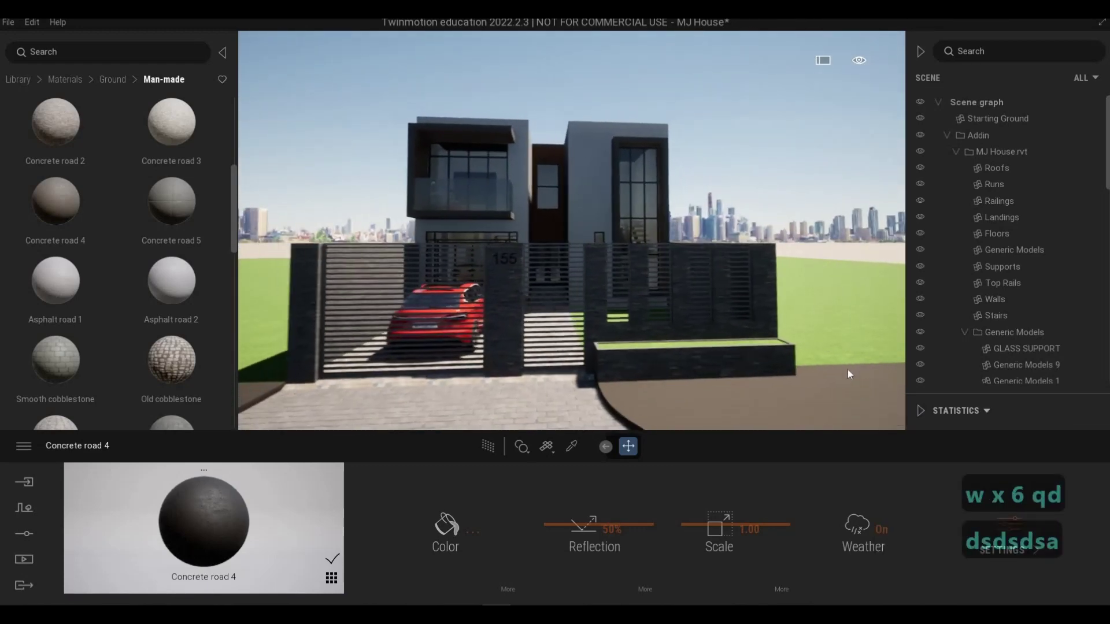
key(a)
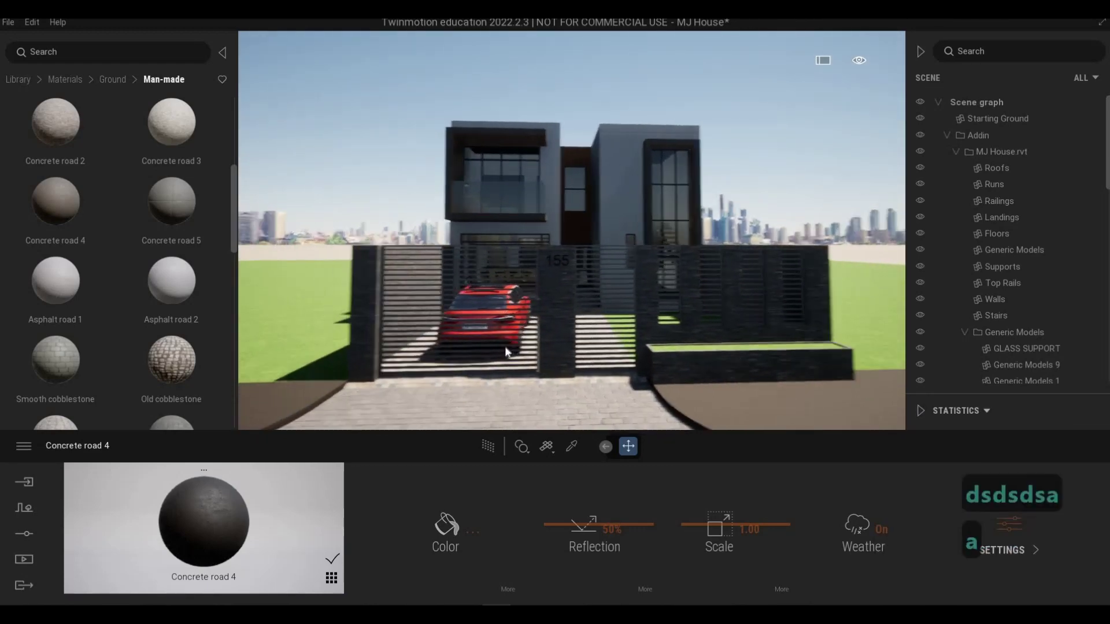
key(d)
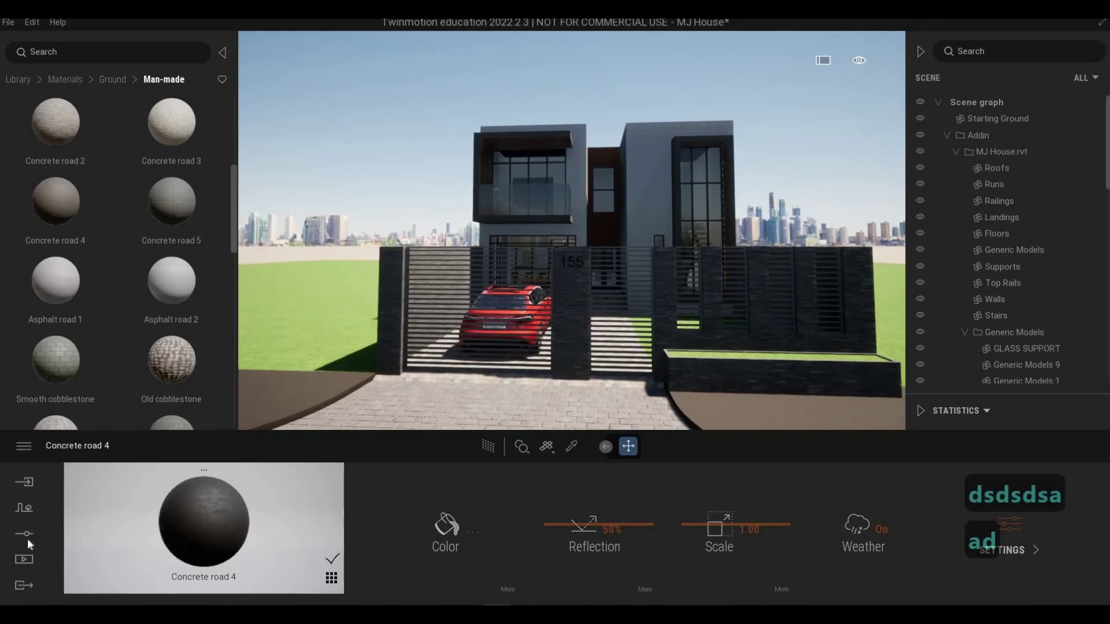
Turn on Parallelism in the camera settings
click(27, 536)
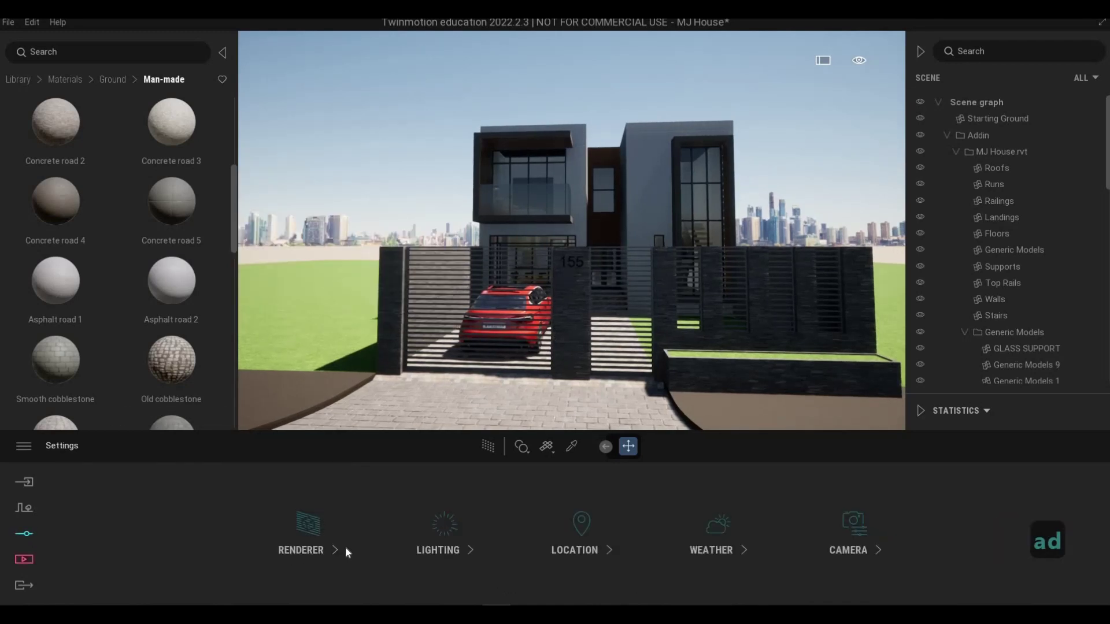
click(848, 540)
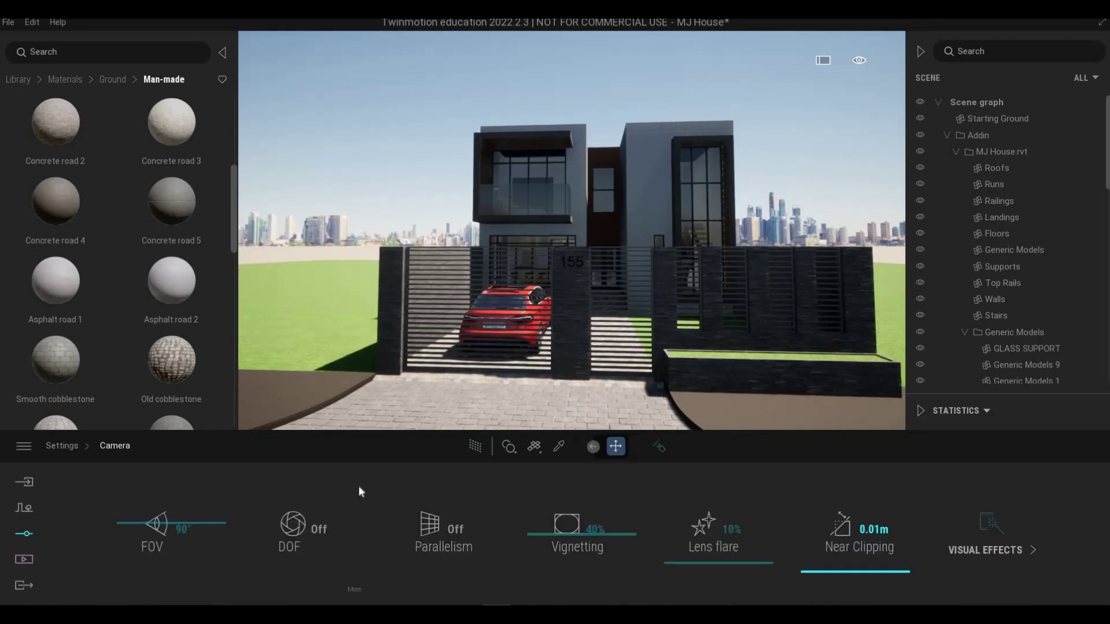
click(24, 534)
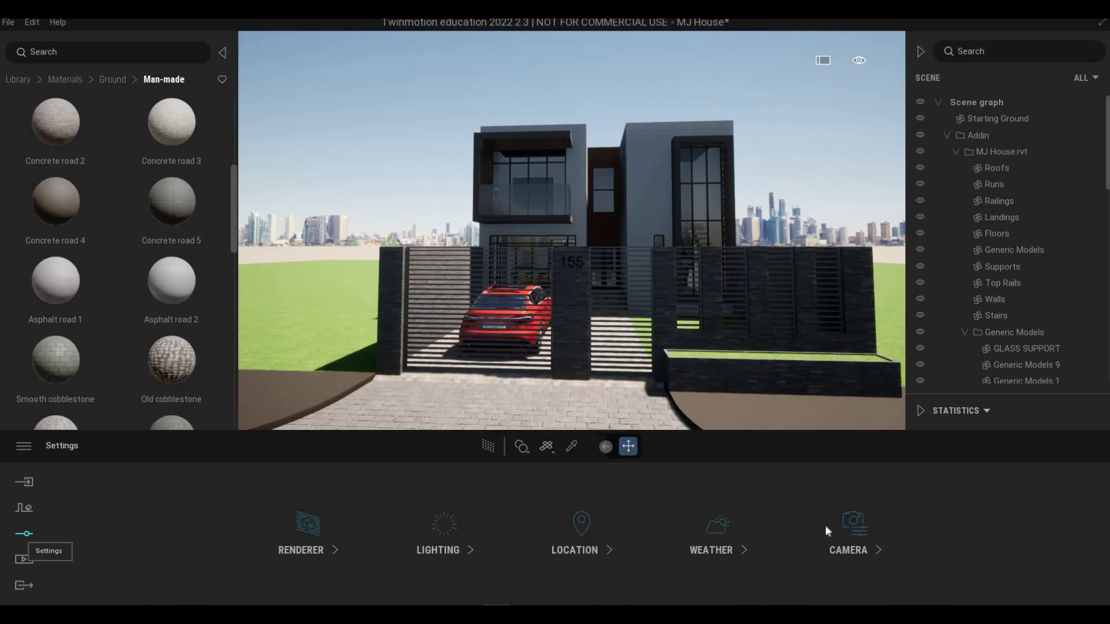
click(838, 529)
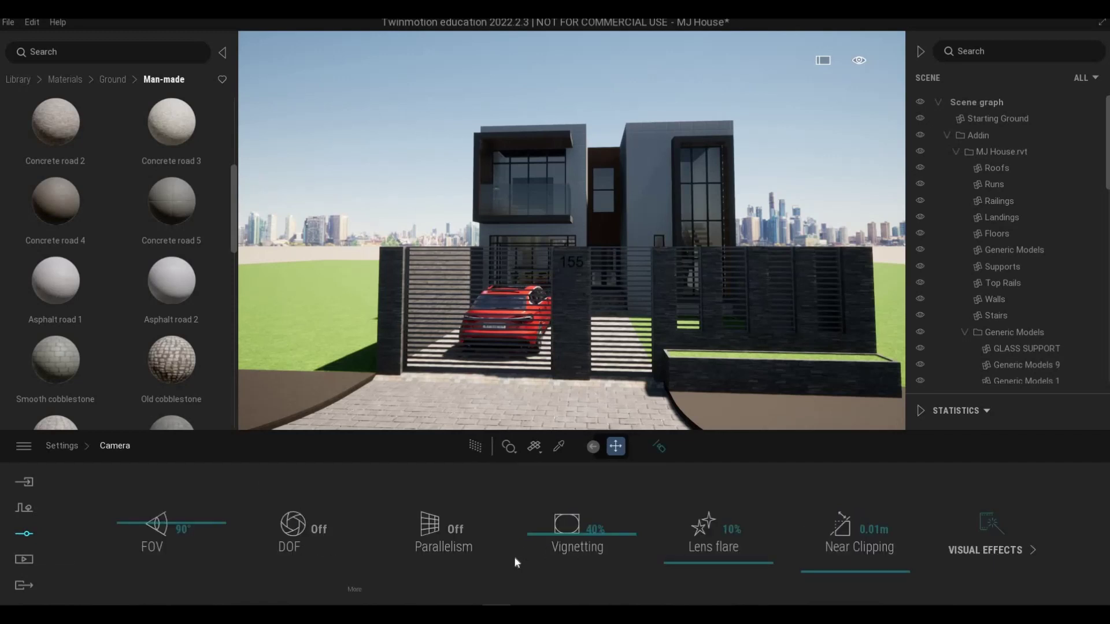
click(456, 535)
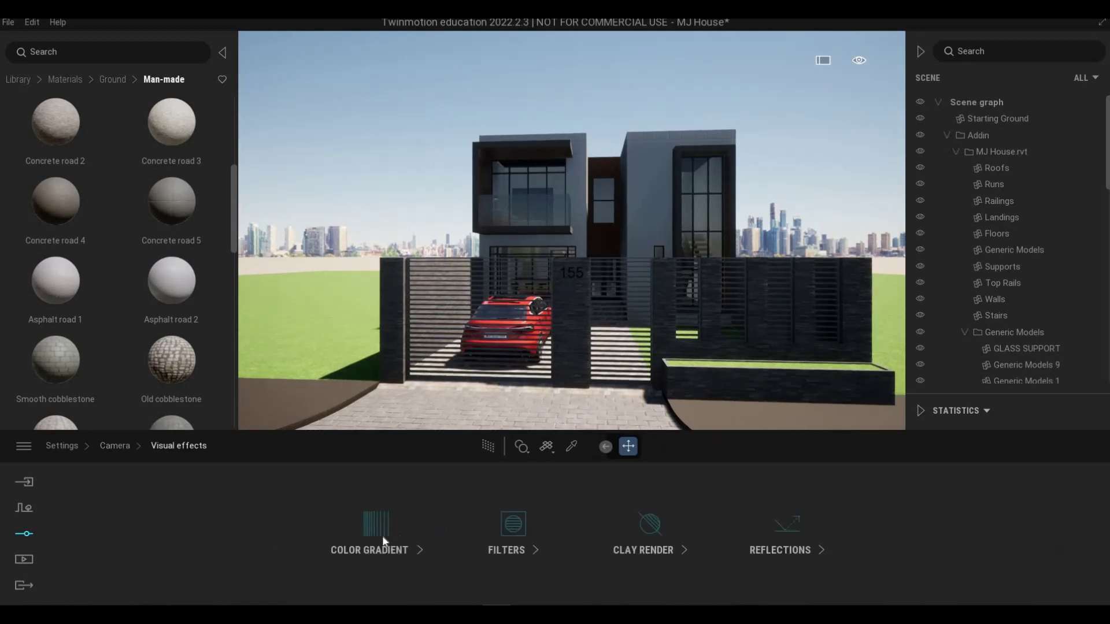
Set the camera's color gradient type to Blue Tint and return to the camera settings
click(371, 526)
click(454, 532)
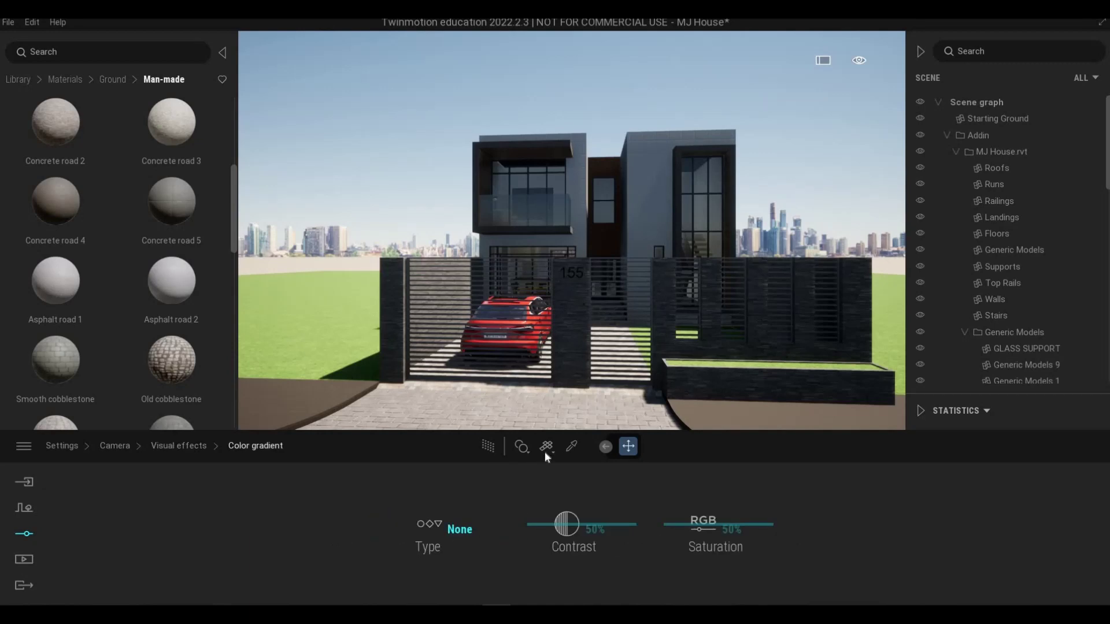
scroll(566, 446, down, 2)
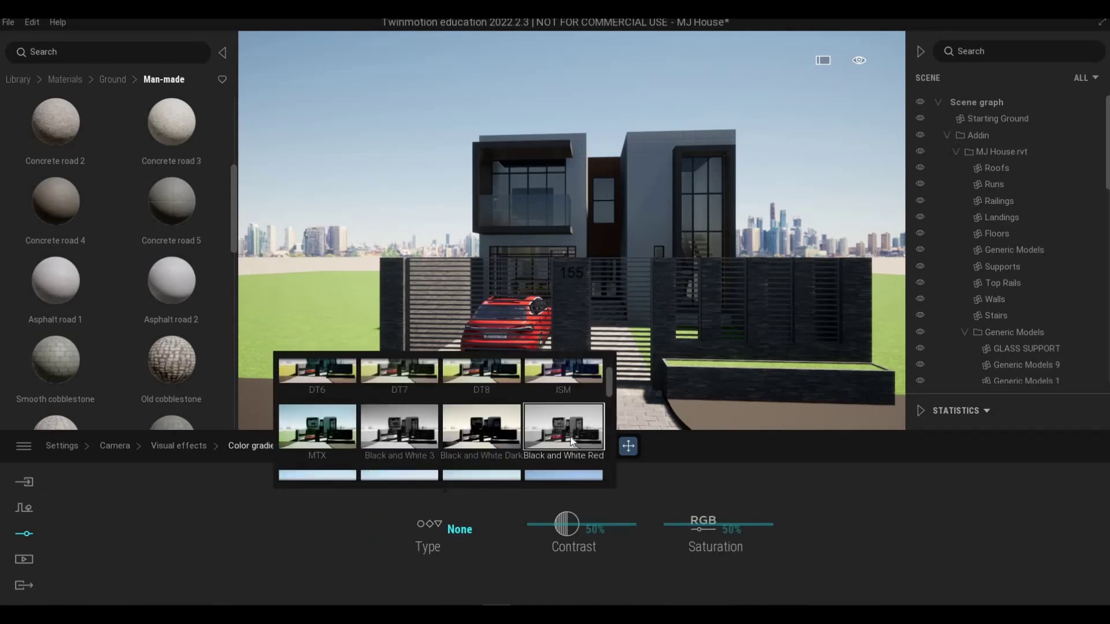
scroll(571, 440, down, 1)
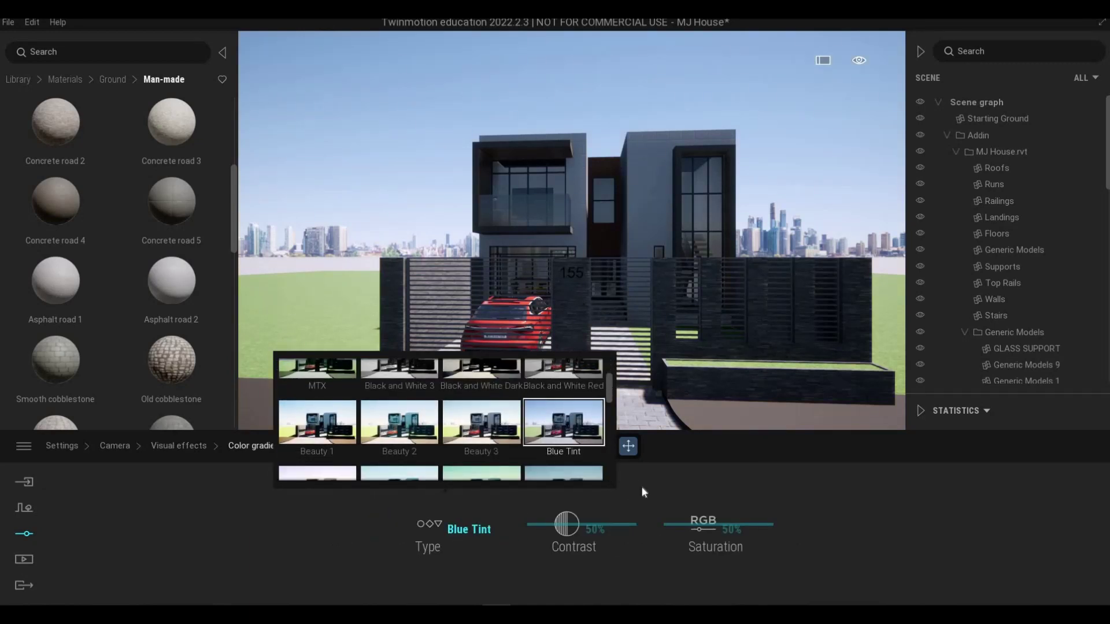
click(912, 483)
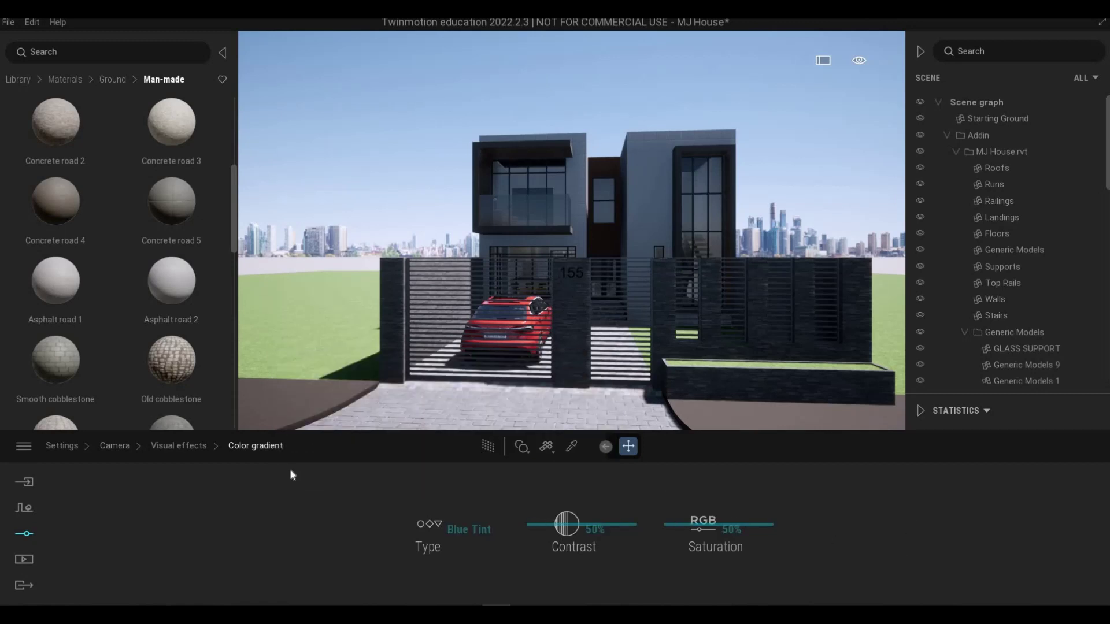
click(184, 453)
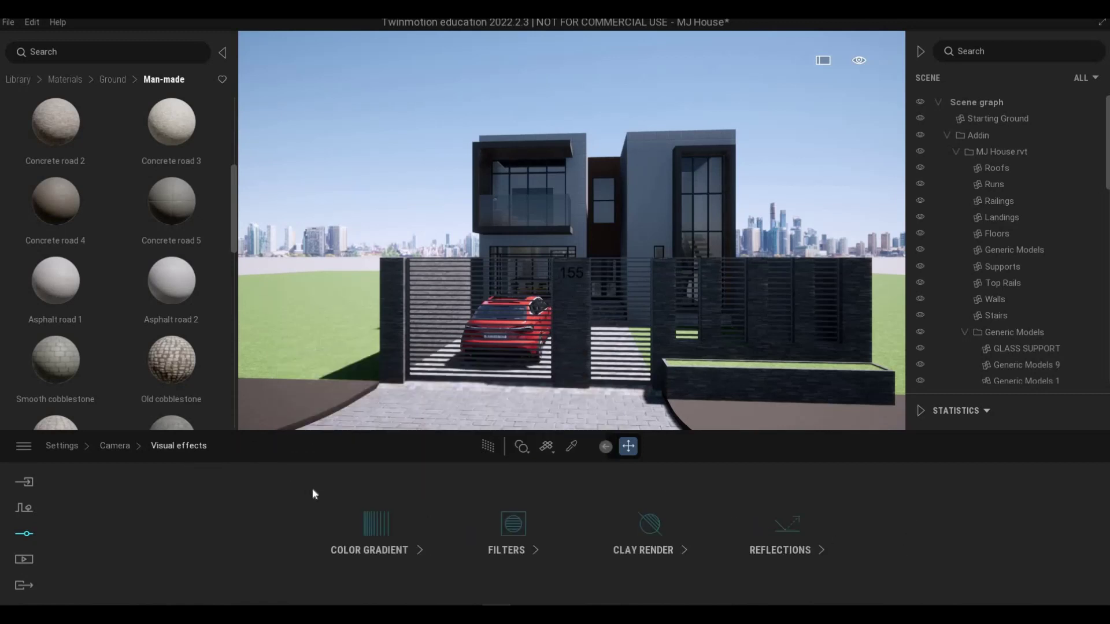
click(115, 445)
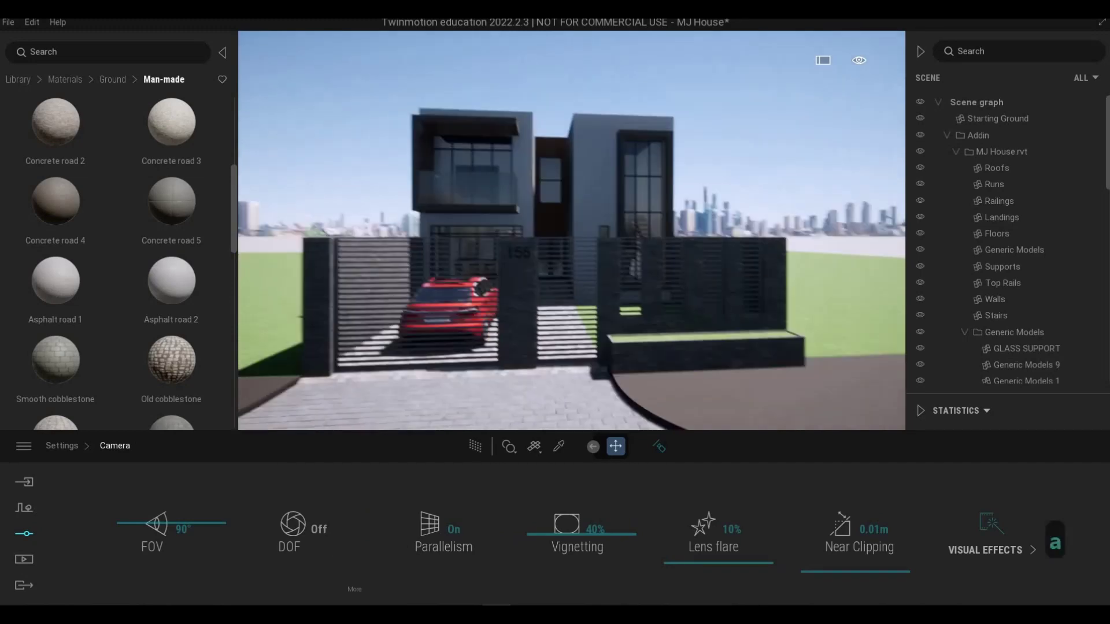
Examine the tinted view of the gate, parked car and house front from a lower, closer viewpoint
key(e)
key(w)
key(w)
key(e)
key(s)
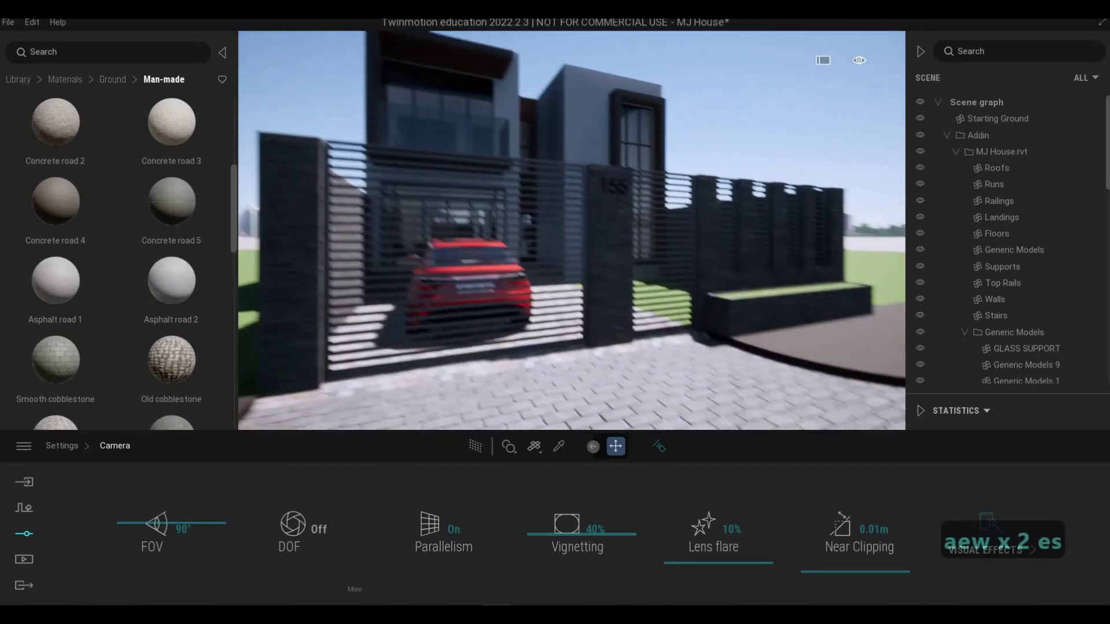
key(d)
key(w)
key(d)
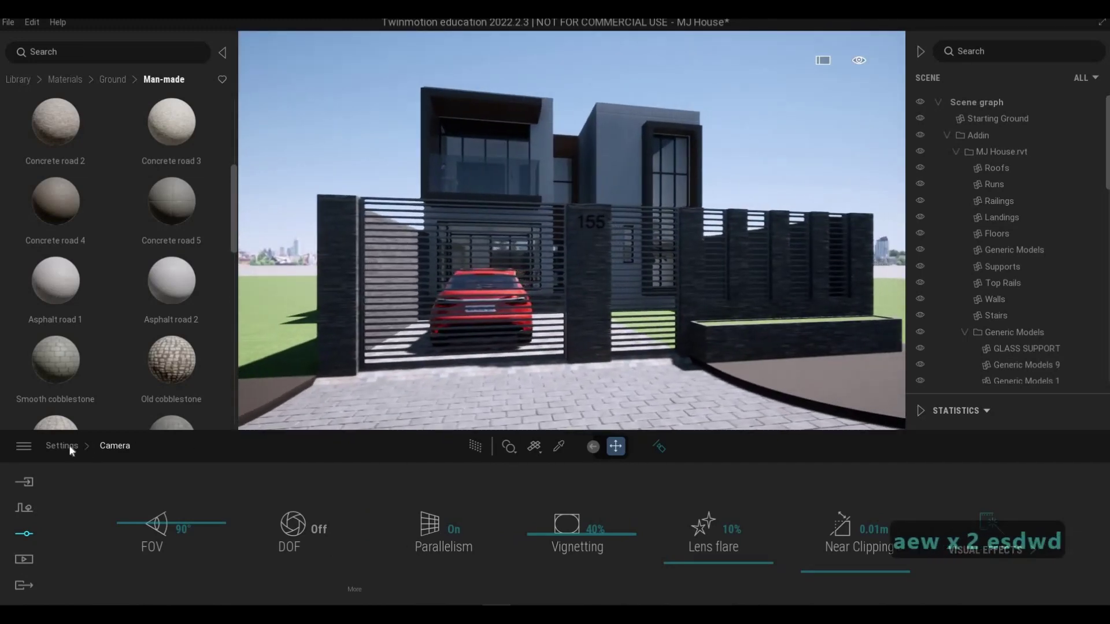
click(68, 445)
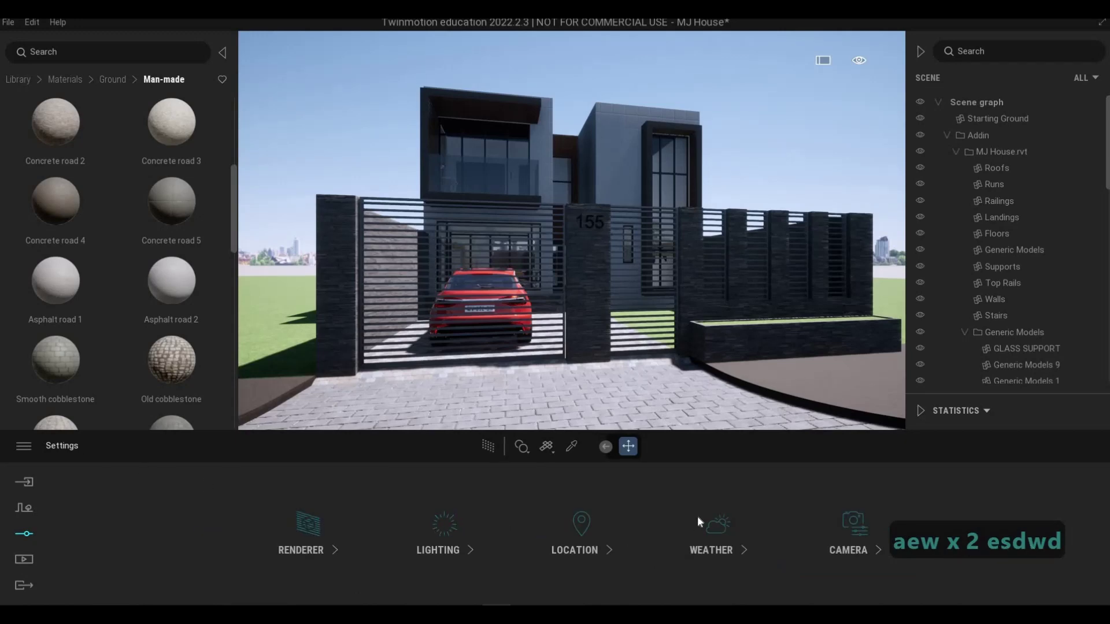
key(a)
key(w)
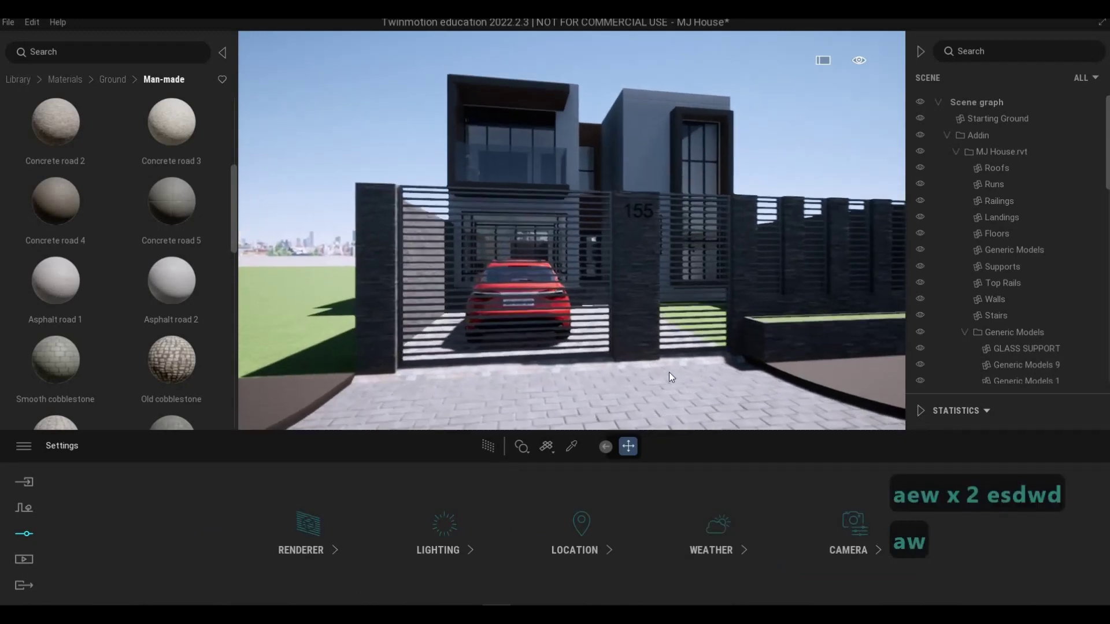
key(w)
key(d)
key(d)
key(s)
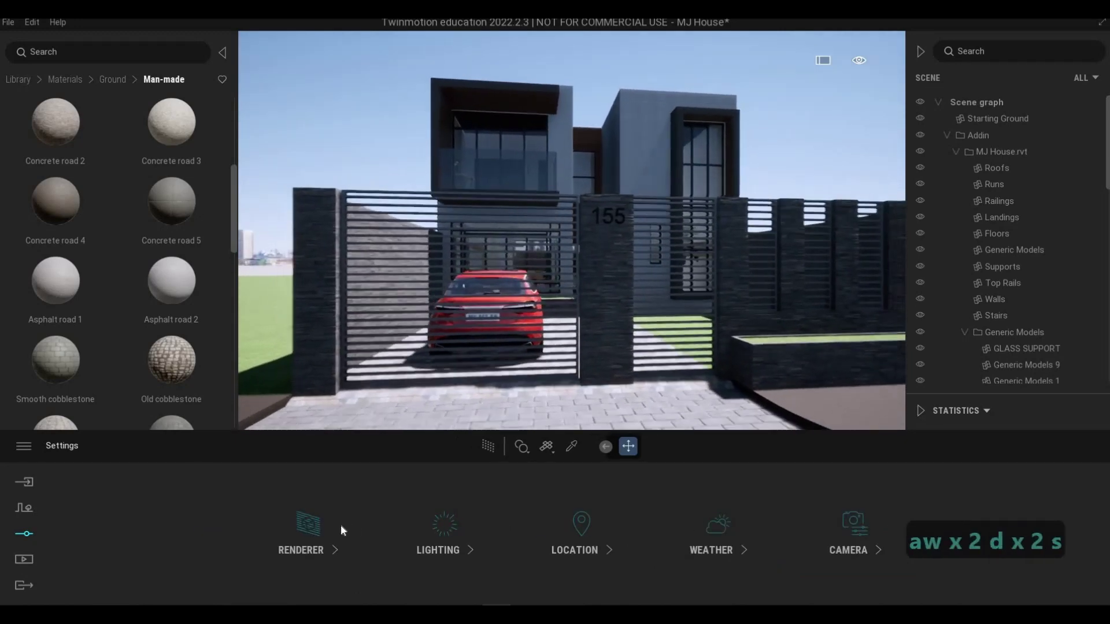
Turn on the Path Tracer and choose the quality preset with 8 samples per pixel and 6 max bounces
click(317, 533)
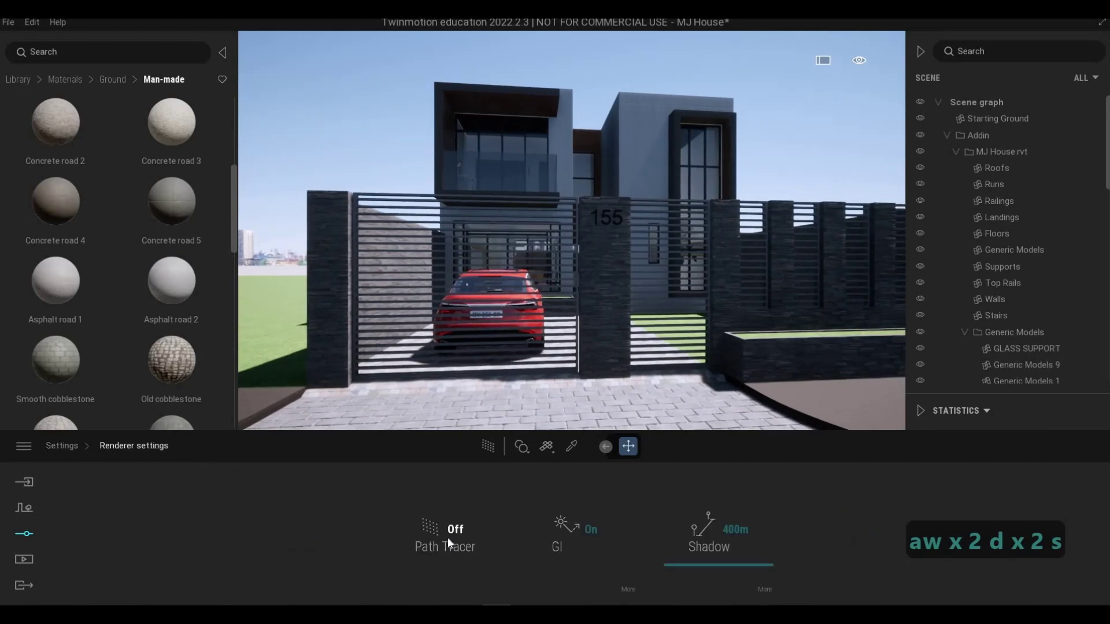
click(447, 537)
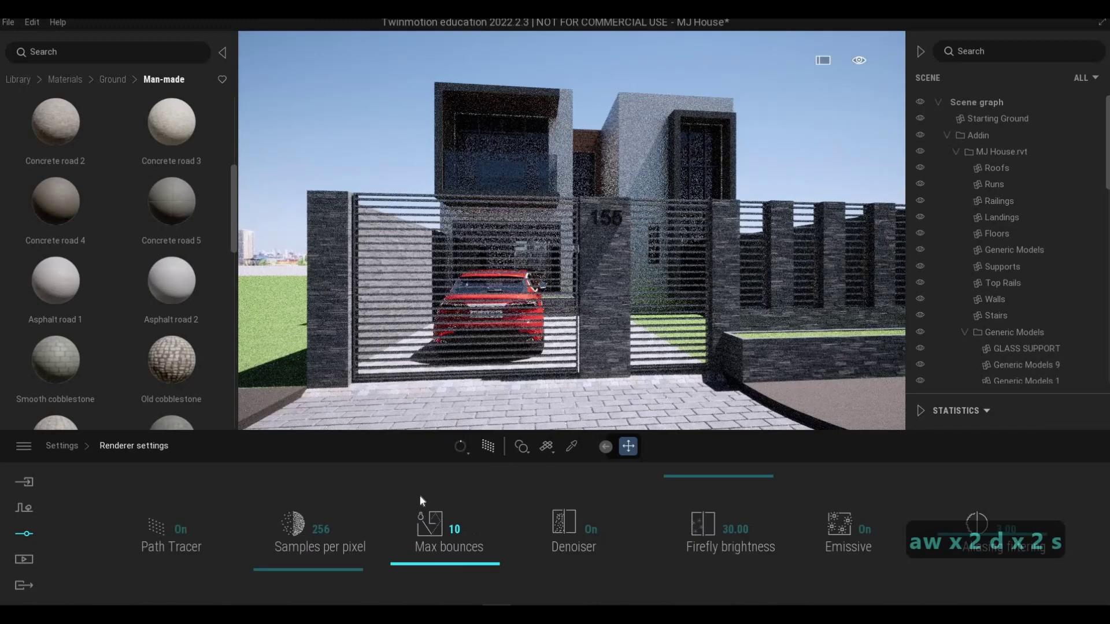
click(482, 450)
click(480, 450)
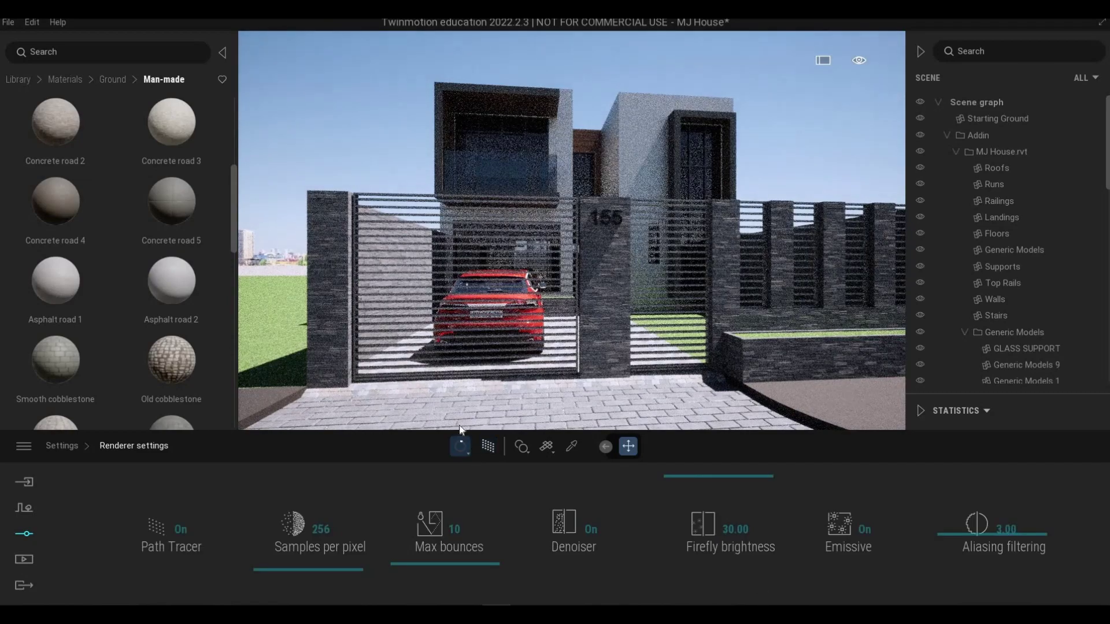
click(461, 446)
click(446, 360)
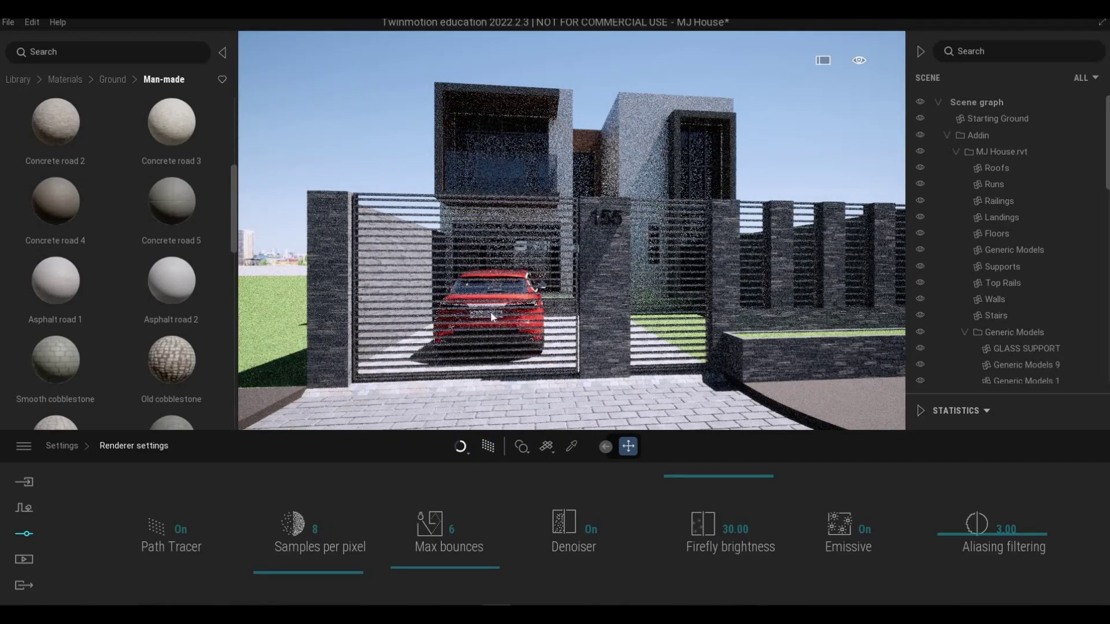
key(s)
key(s)
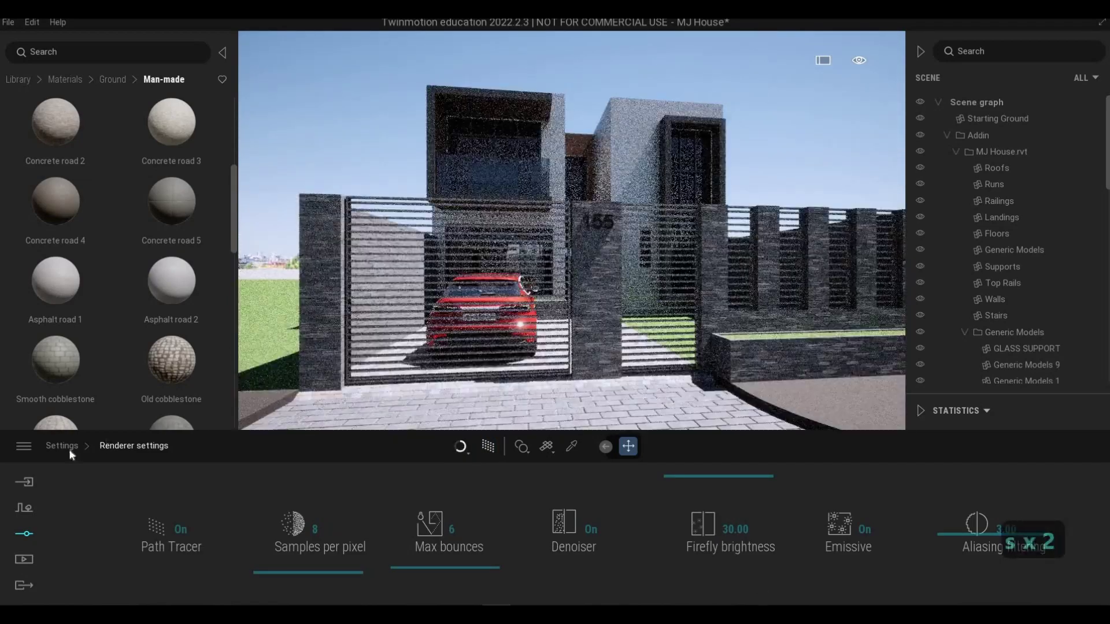
Switch the lighting environment from Dynamic Sky to Backdrop HDRI
right_click(379, 551)
click(437, 538)
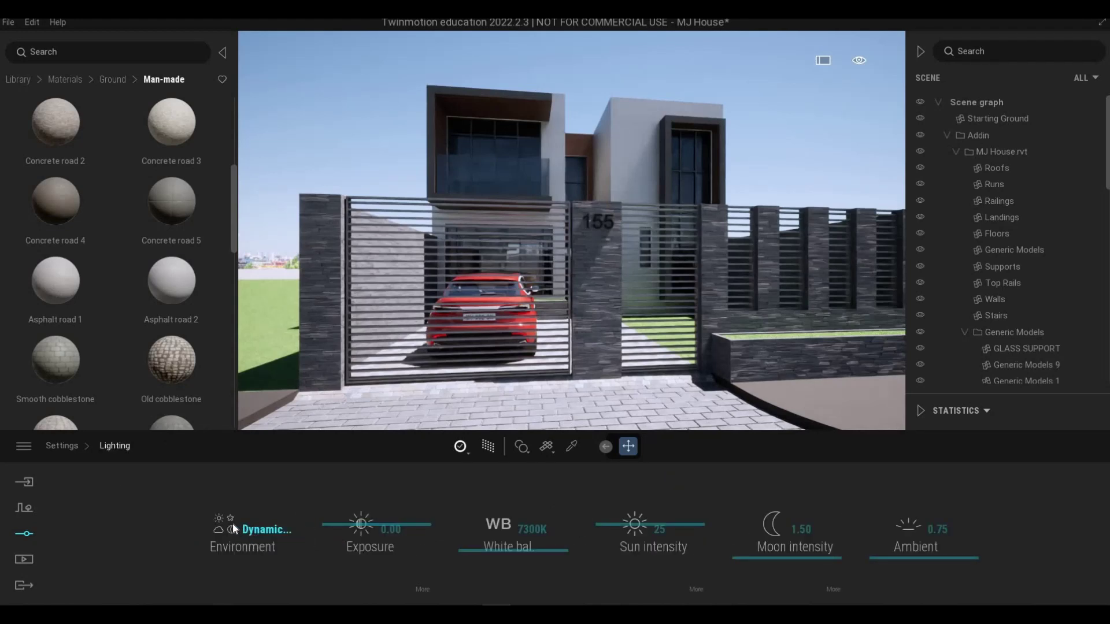
click(248, 529)
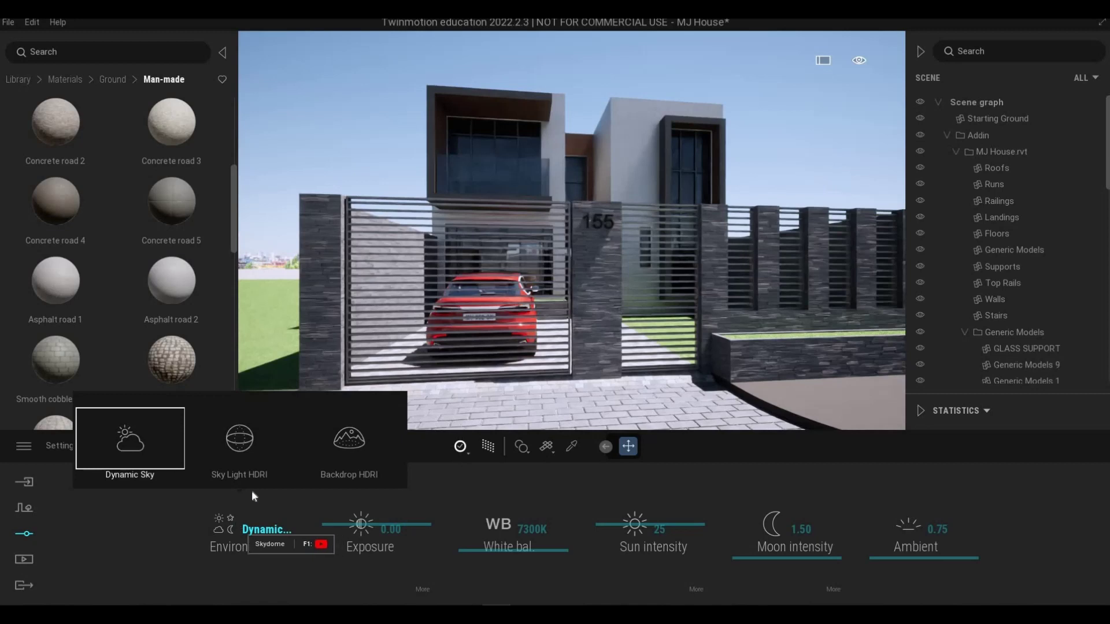
click(350, 466)
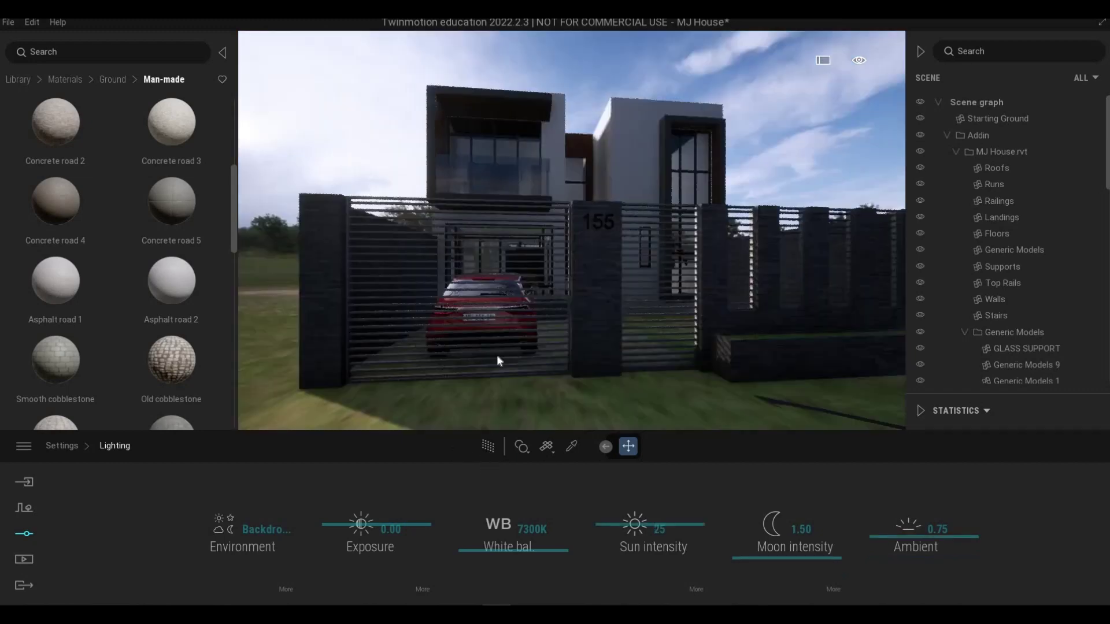
Open the Backdrop HDRI options and set the height offset to -1.9 m
key(s)
key(s)
key(s)
key(s)
key(s)
key(s)
key(q)
key(d)
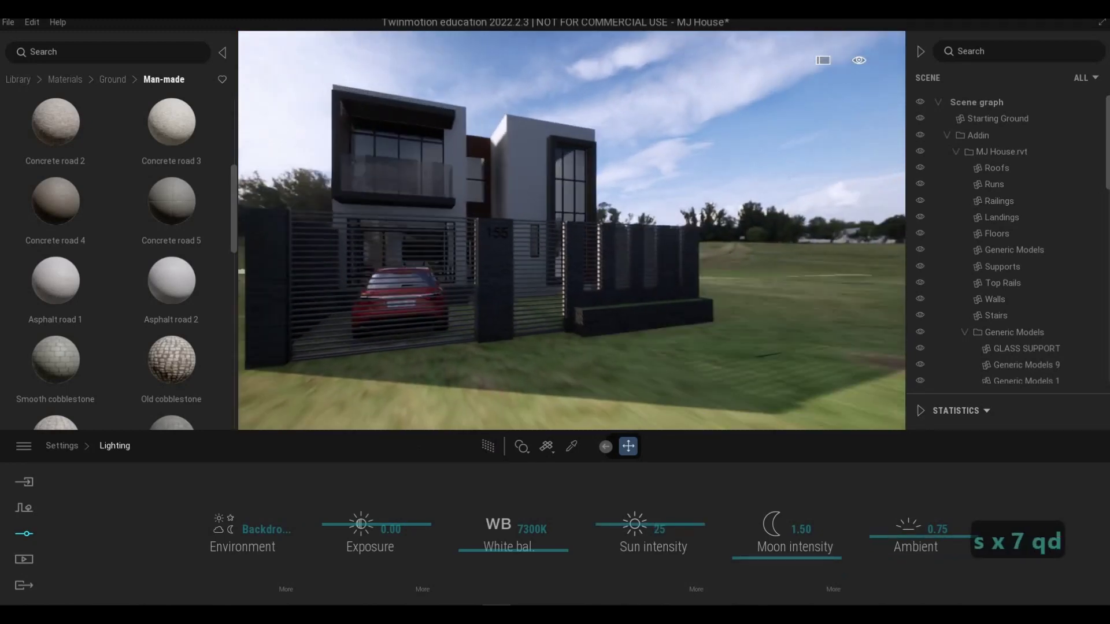
key(a)
key(s)
key(s)
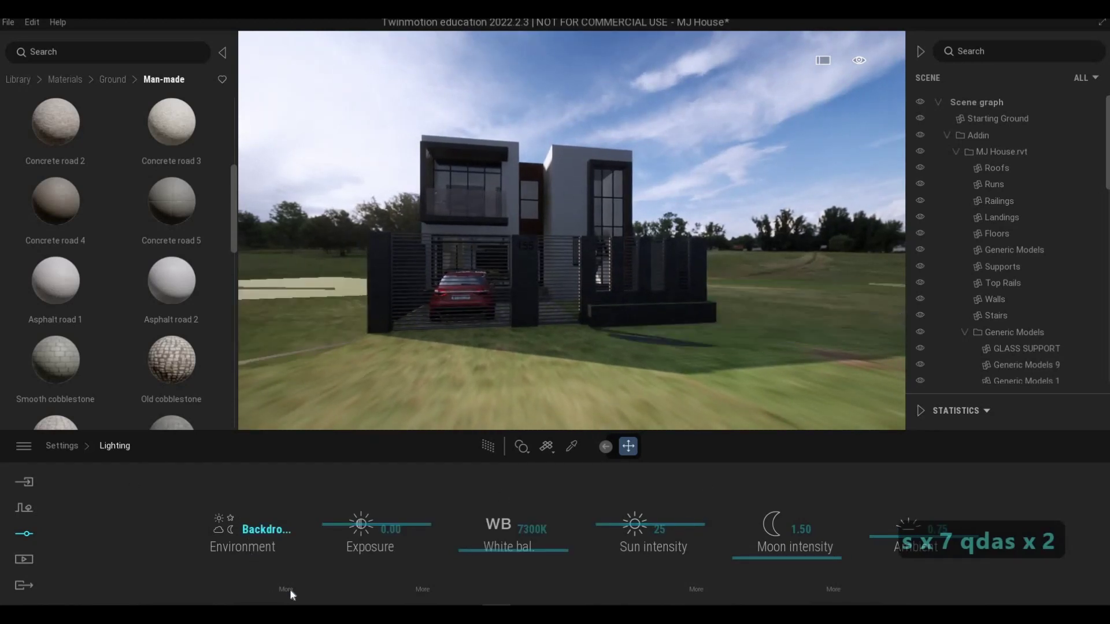
click(351, 549)
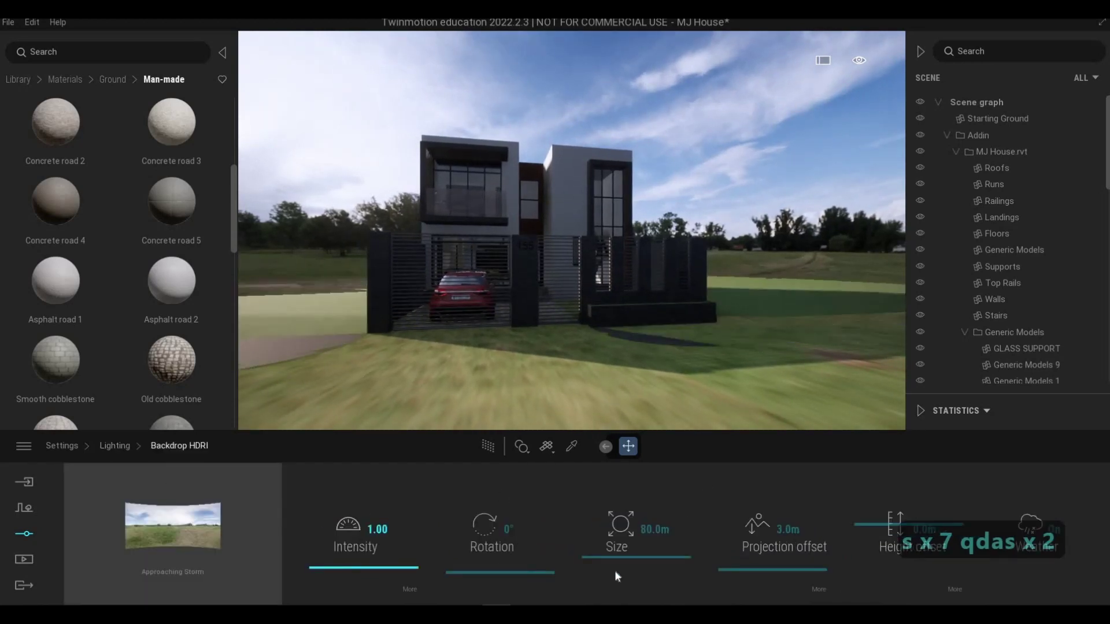
drag(874, 540, 867, 533)
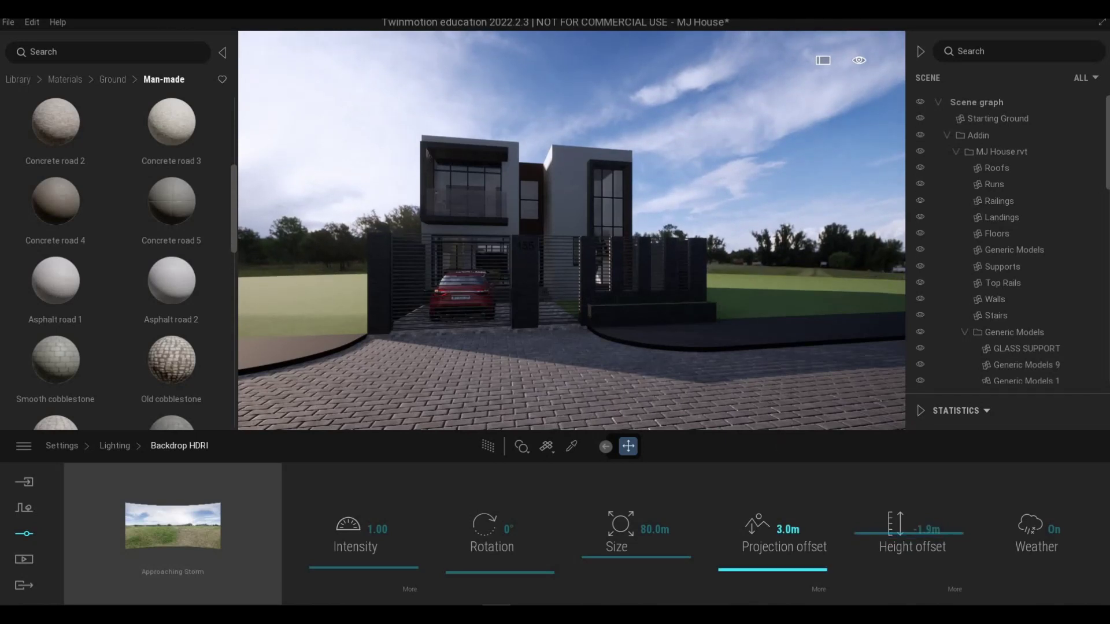
Rotate the HDRI backdrop to 194° while checking the street on both sides of the house
right_drag(571, 230, 833, 313)
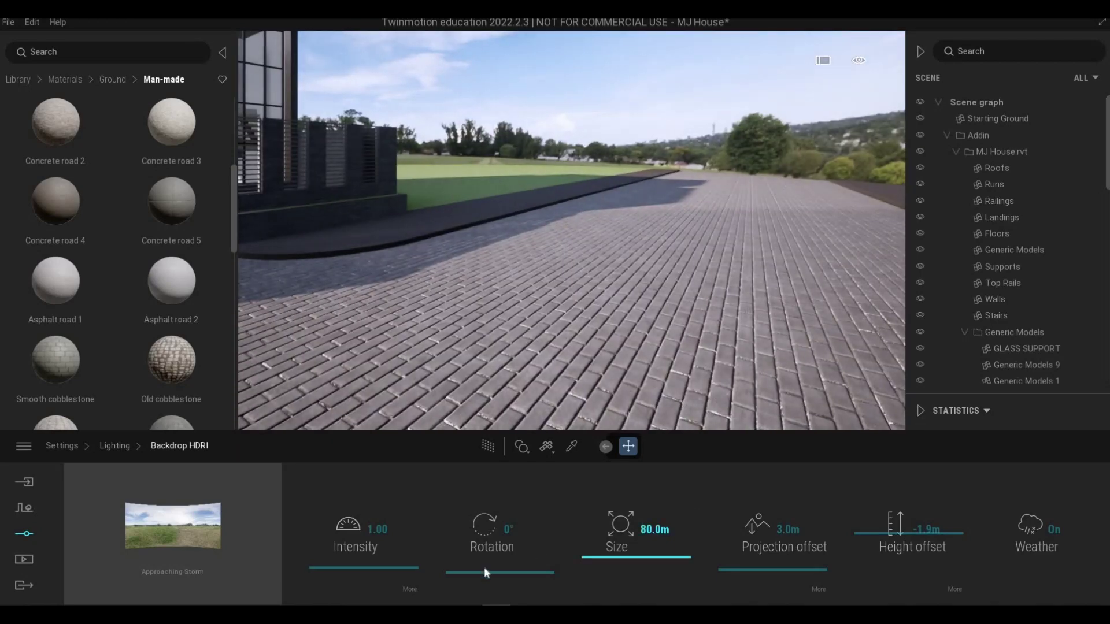
right_drag(667, 307, 658, 327)
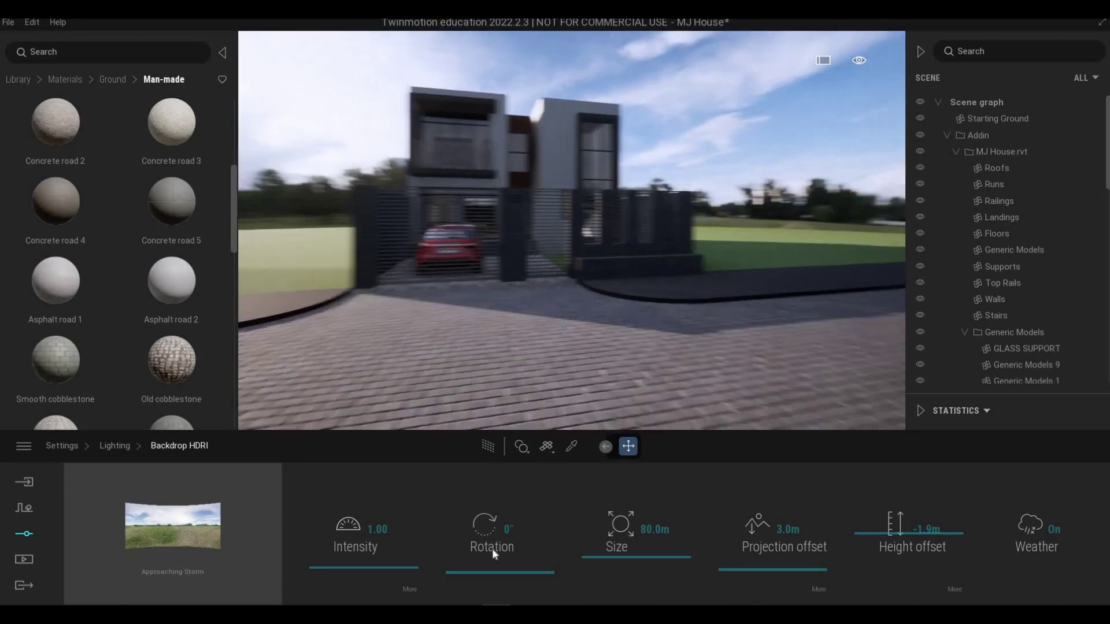
drag(476, 557, 439, 518)
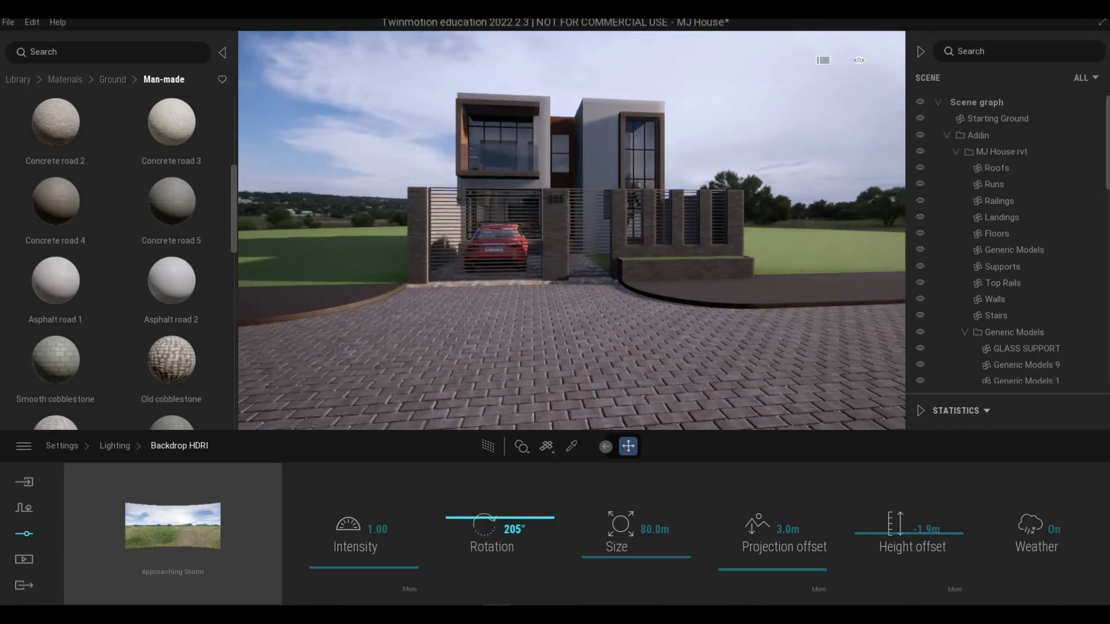
key(s)
right_drag(581, 373, 370, 373)
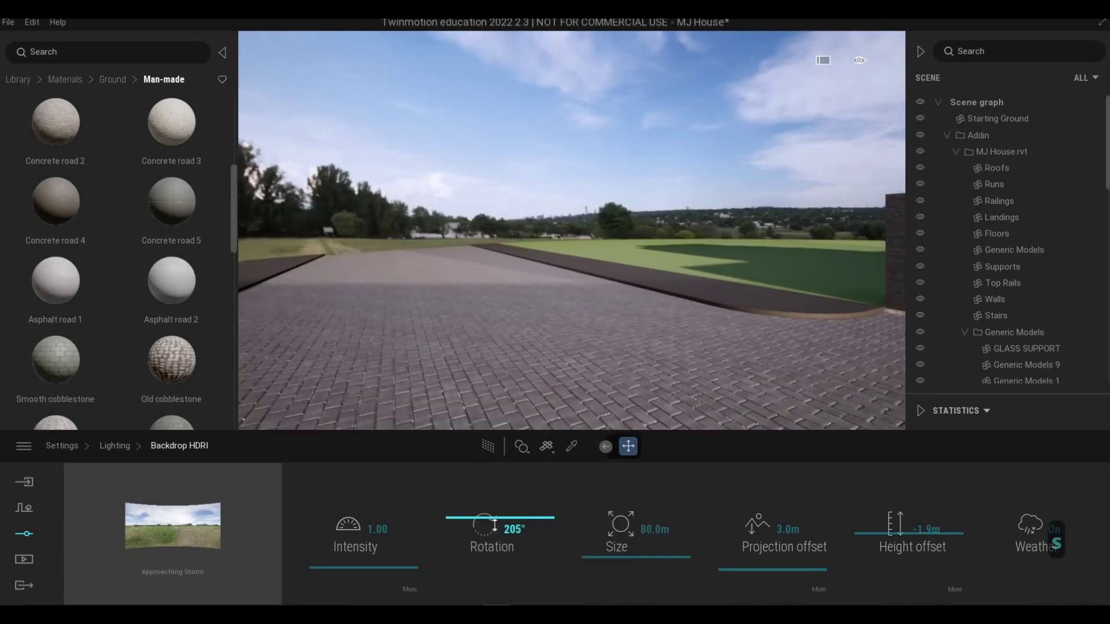
drag(494, 525, 546, 488)
right_drag(522, 298, 694, 299)
Examine the lighting on the gate, stone wall and house front from a closer street viewpoint
key(d)
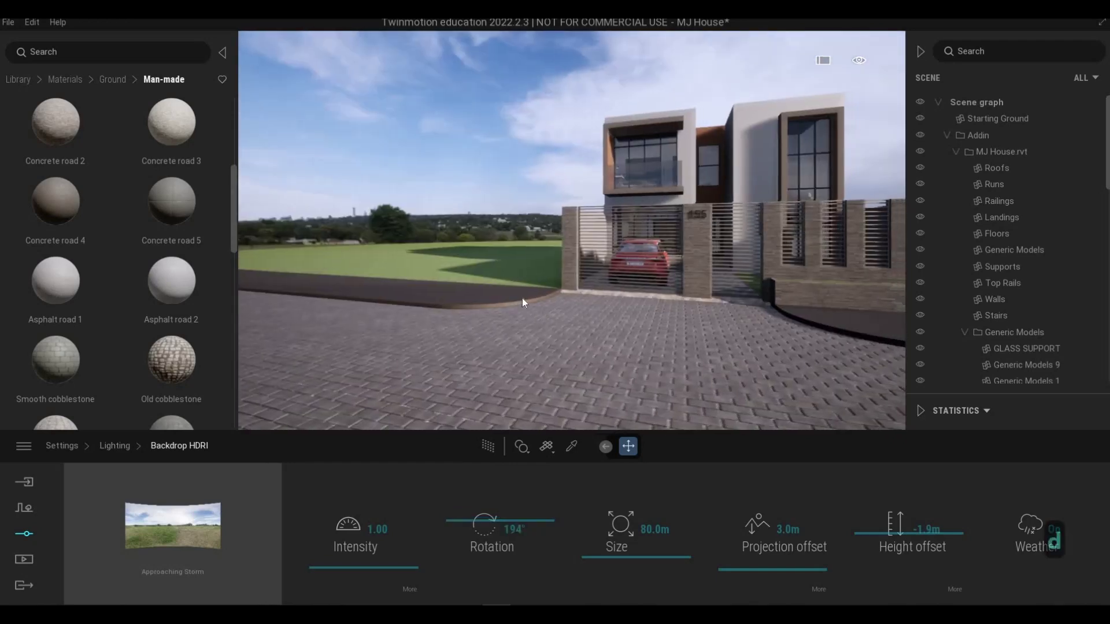
key(w)
key(a)
key(w)
key(w)
key(d)
key(w)
key(w)
key(w)
key(w)
key(w)
key(w)
key(w)
key(w)
key(w)
key(w)
key(w)
key(w)
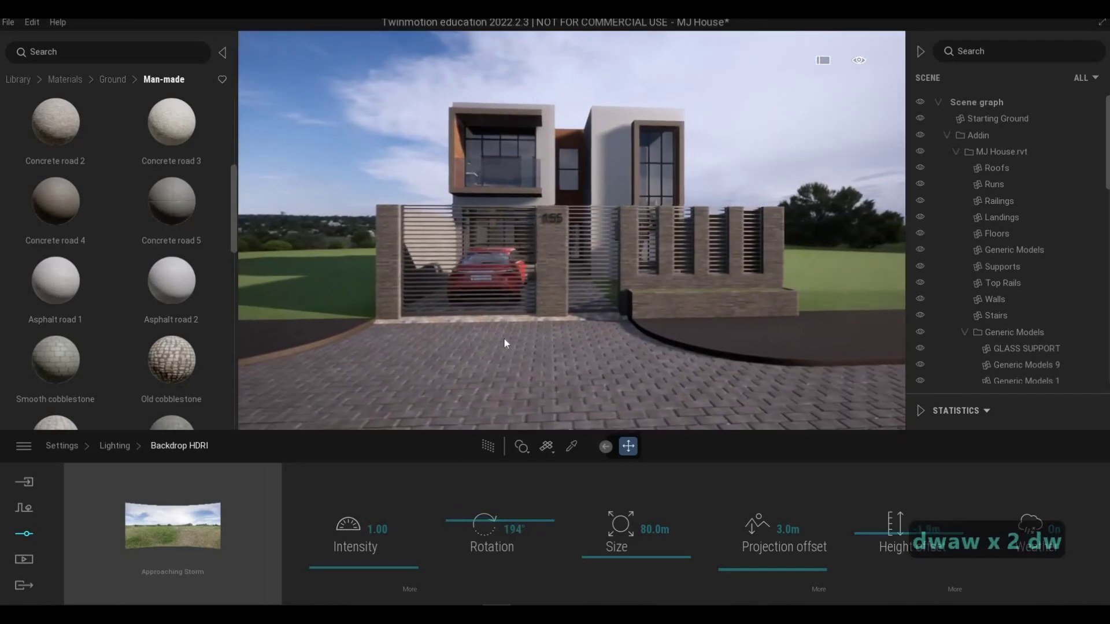
key(d)
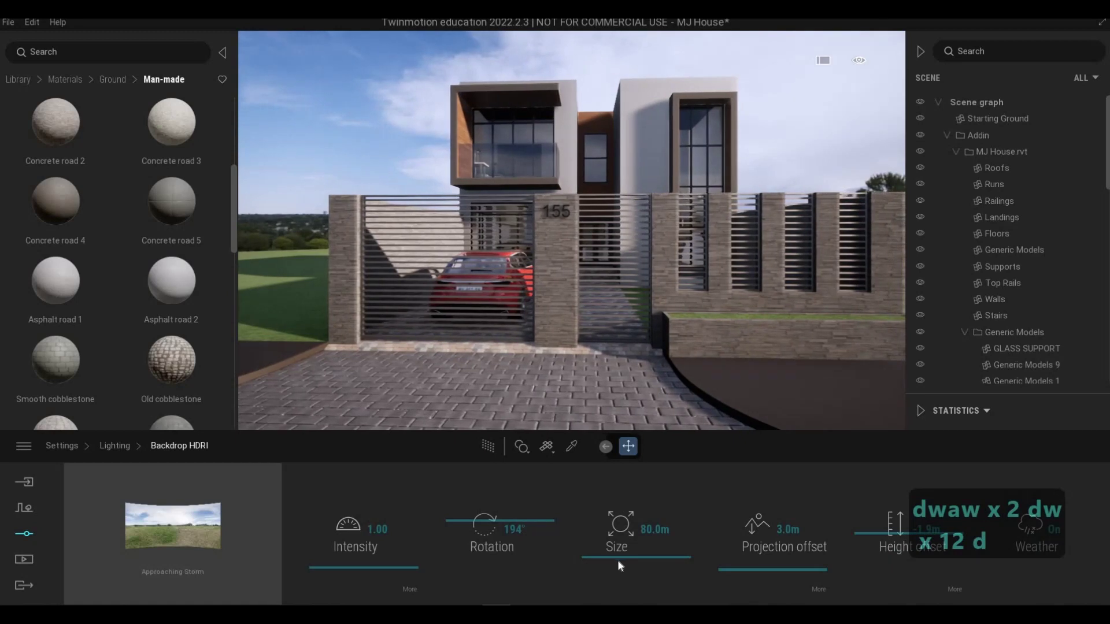
Set the backdrop's size to 67.7 m, checking the background from different viewpoints
drag(617, 557, 616, 559)
key(d)
key(d)
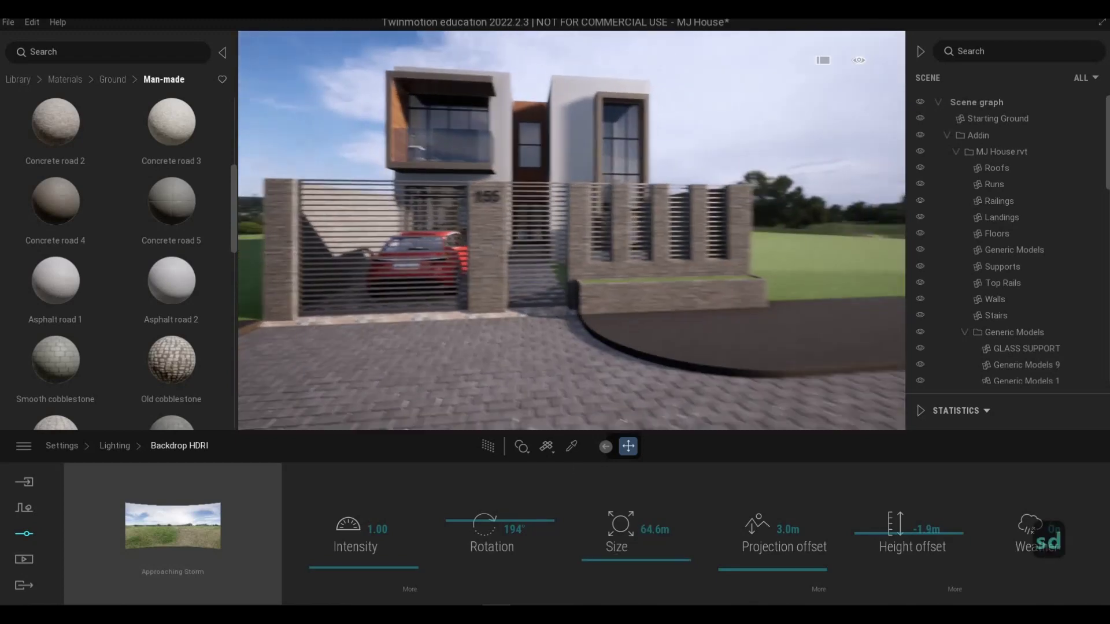
key(a)
key(s)
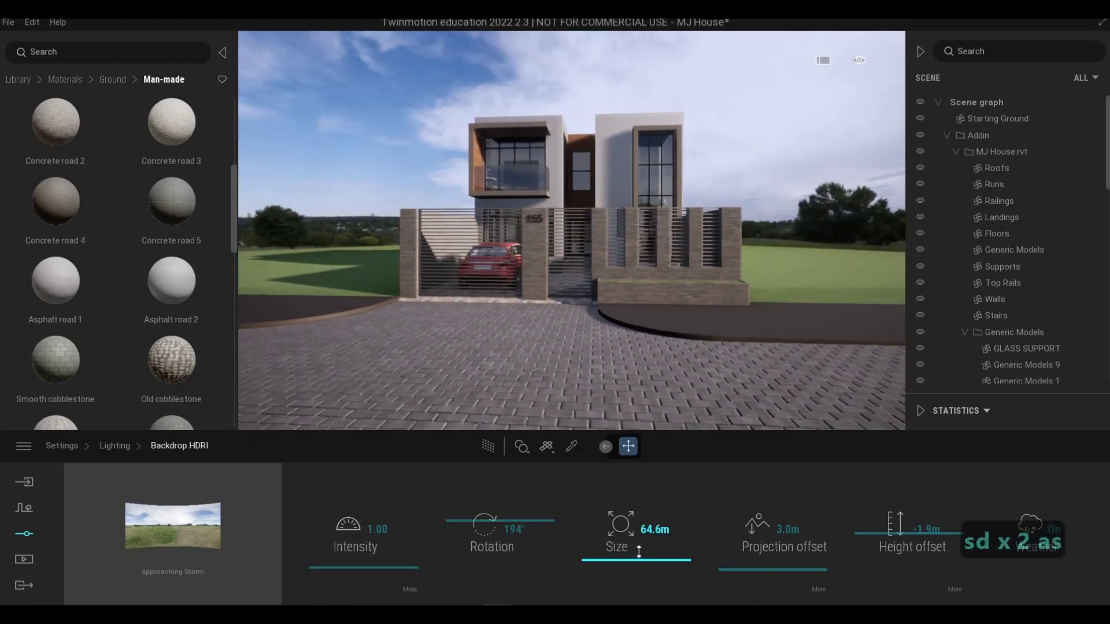
drag(628, 562, 630, 562)
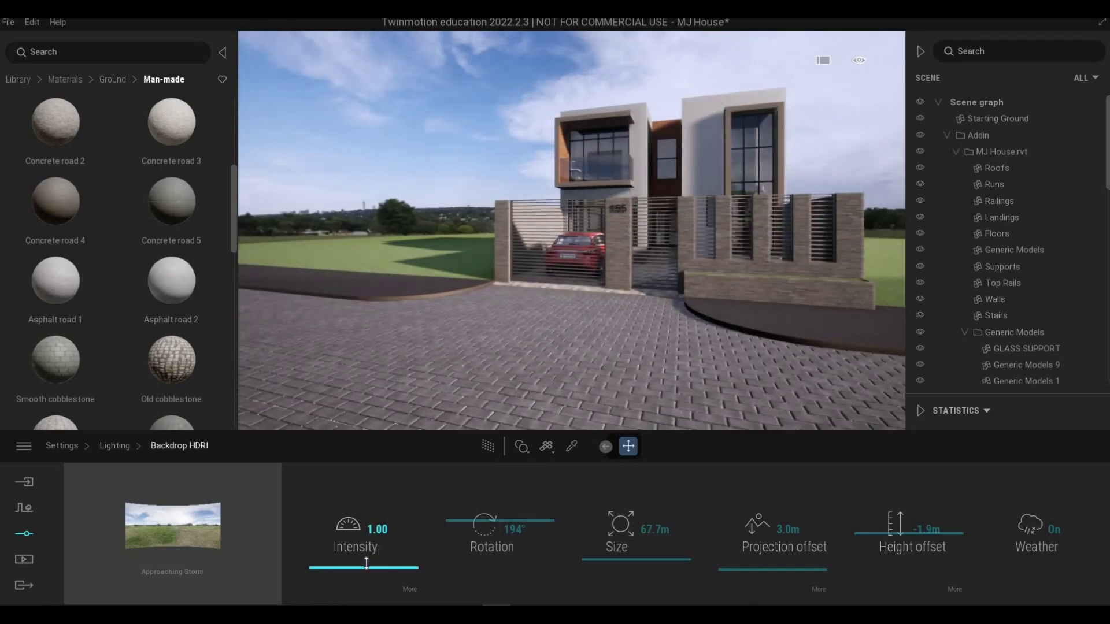
Raise the HDRI backdrop's intensity to 8.99
drag(368, 559, 383, 443)
mouse_move(391, 538)
mouse_down()
mouse_move(388, 519)
mouse_move(387, 530)
mouse_up()
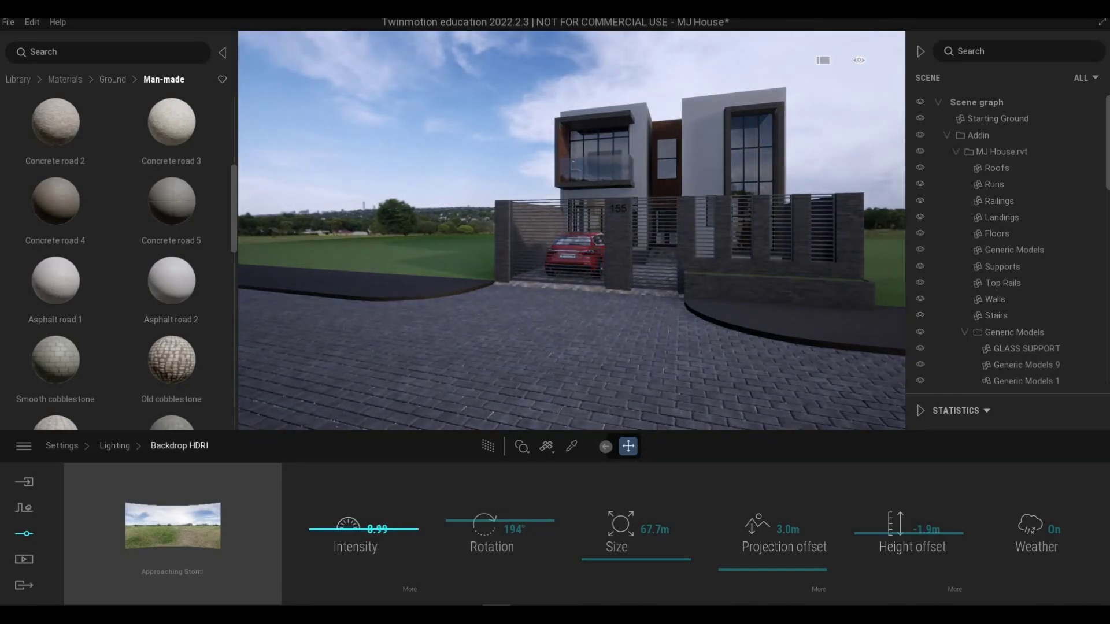
Frame the gate and house from the front and turn on the Path Tracer
key(a)
key(w)
key(w)
key(w)
key(w)
key(e)
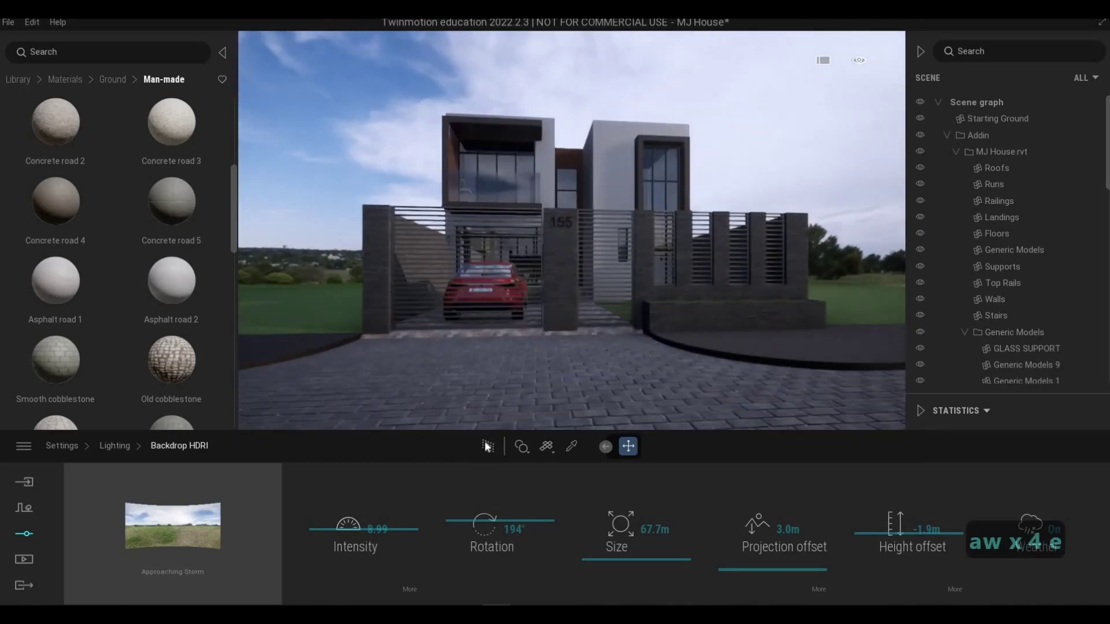
key(d)
click(324, 520)
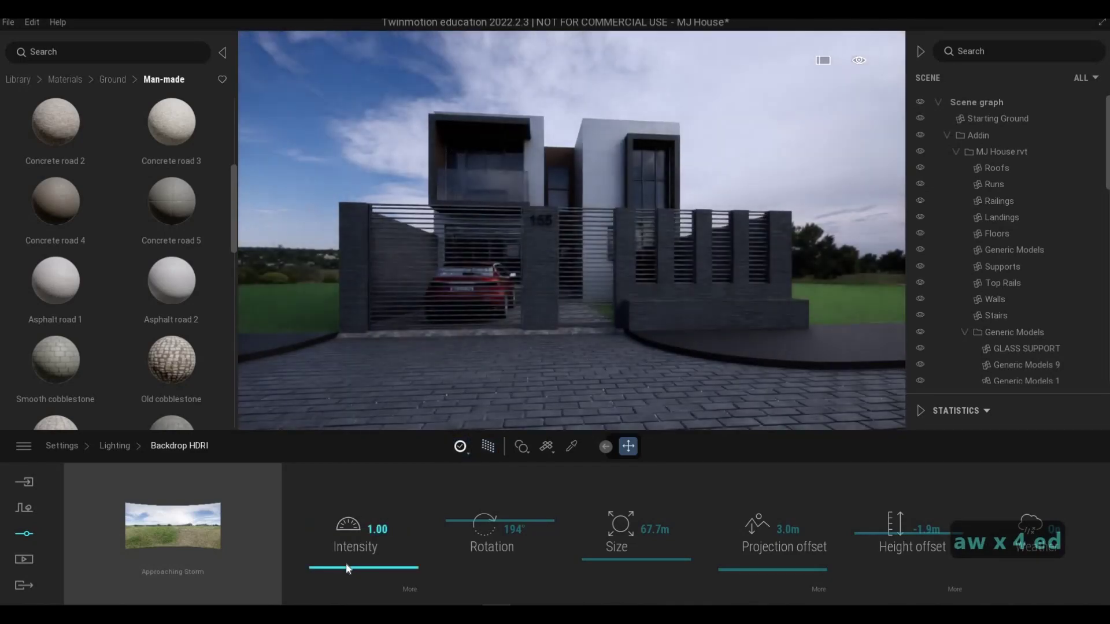
Raise the backdrop's intensity to 6.44 for the path-traced view
drag(345, 560, 348, 543)
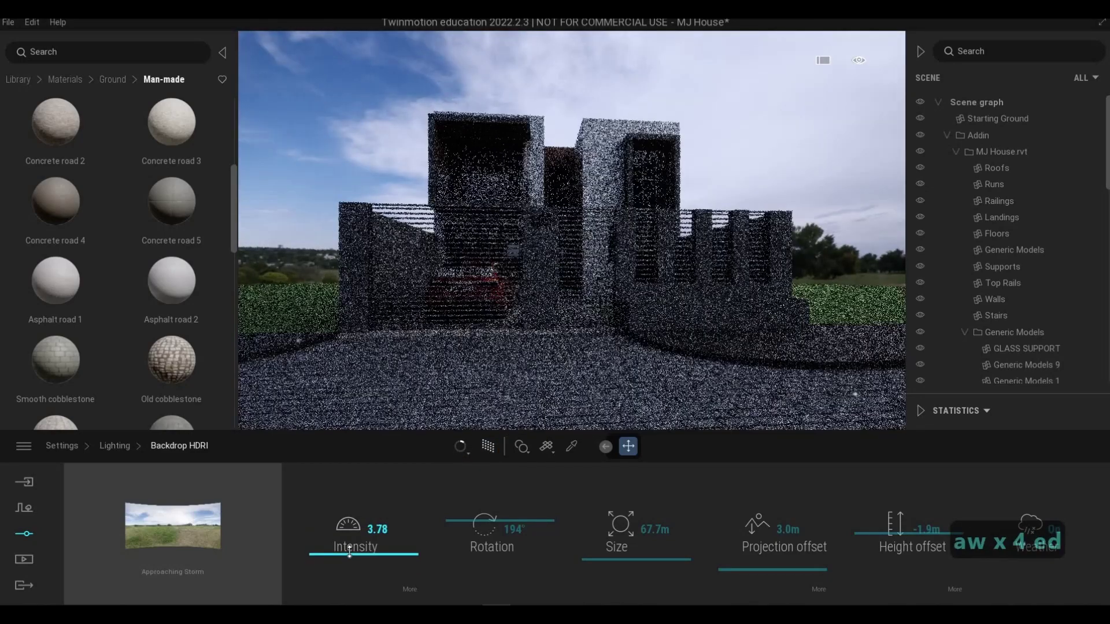
drag(422, 472, 439, 387)
key(d)
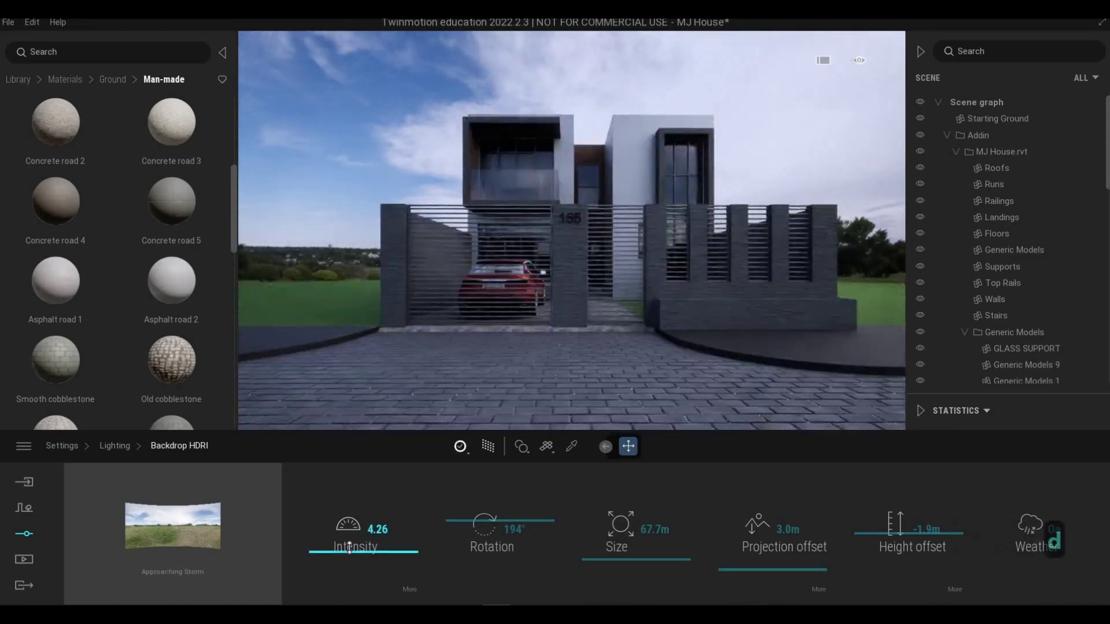
drag(348, 553, 353, 547)
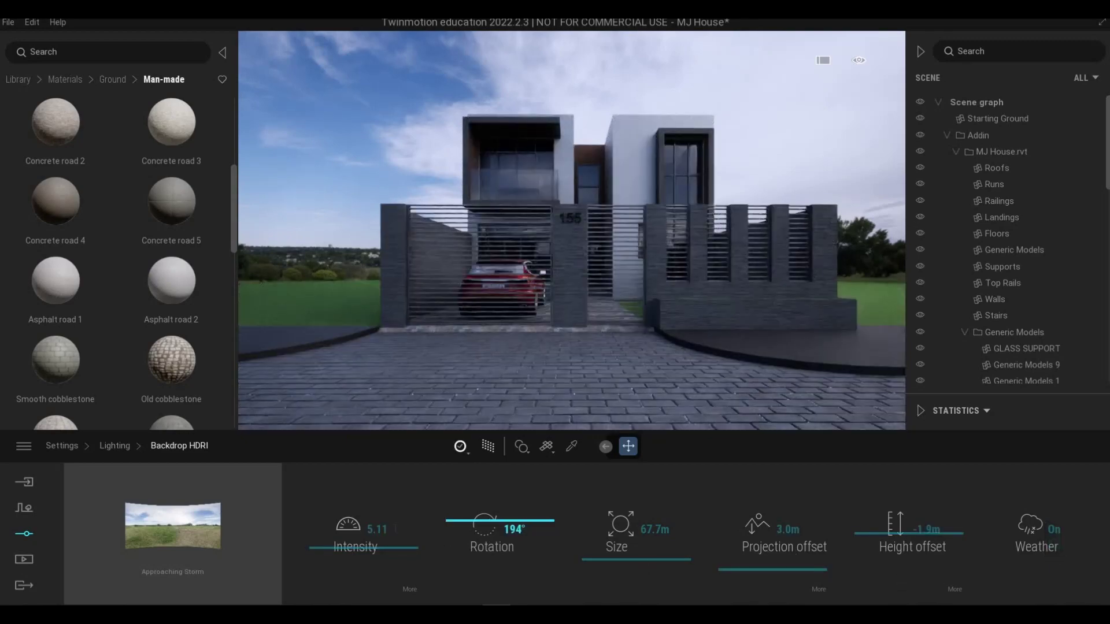
drag(358, 529, 344, 549)
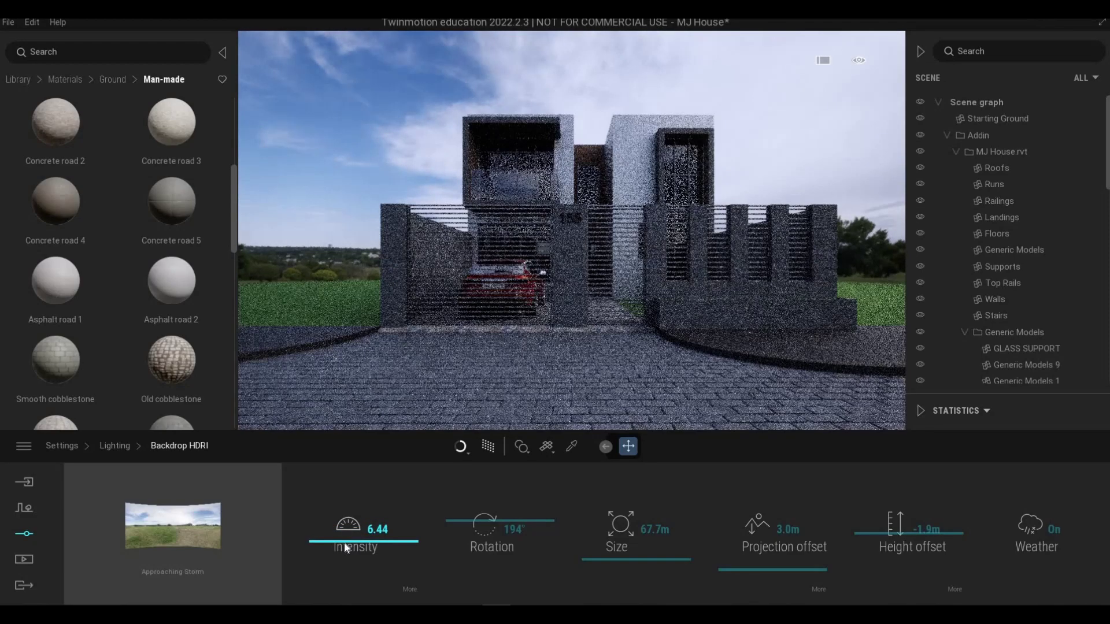
In the backdrop's additional intensity options, set firefly brightness to 16.41 and shading to 0.60, and raise the ambient value
click(408, 590)
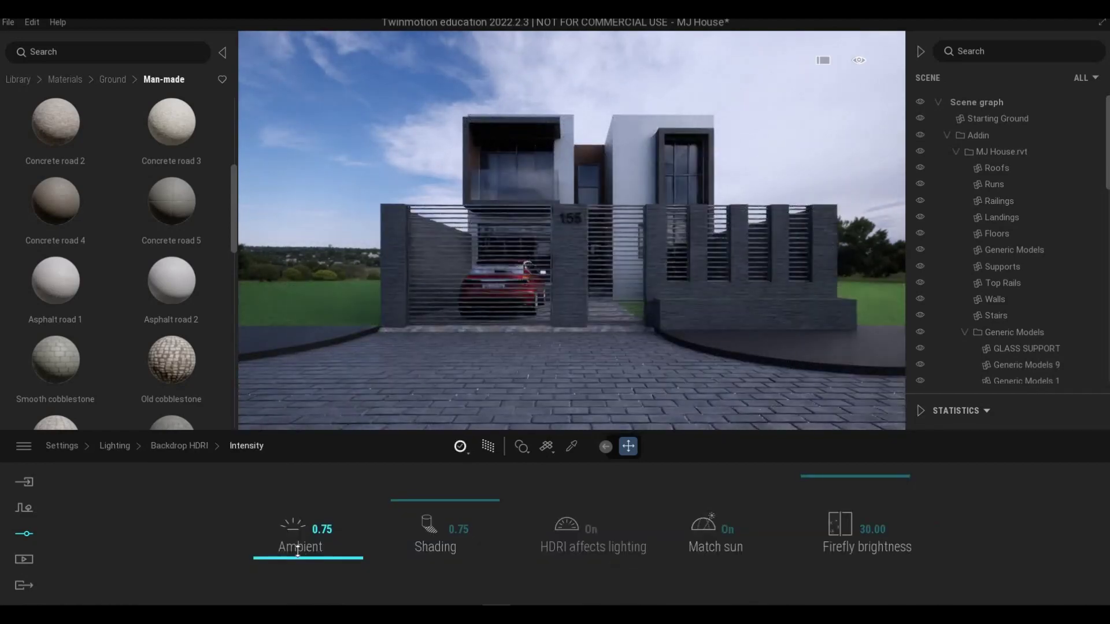
drag(299, 545, 431, 509)
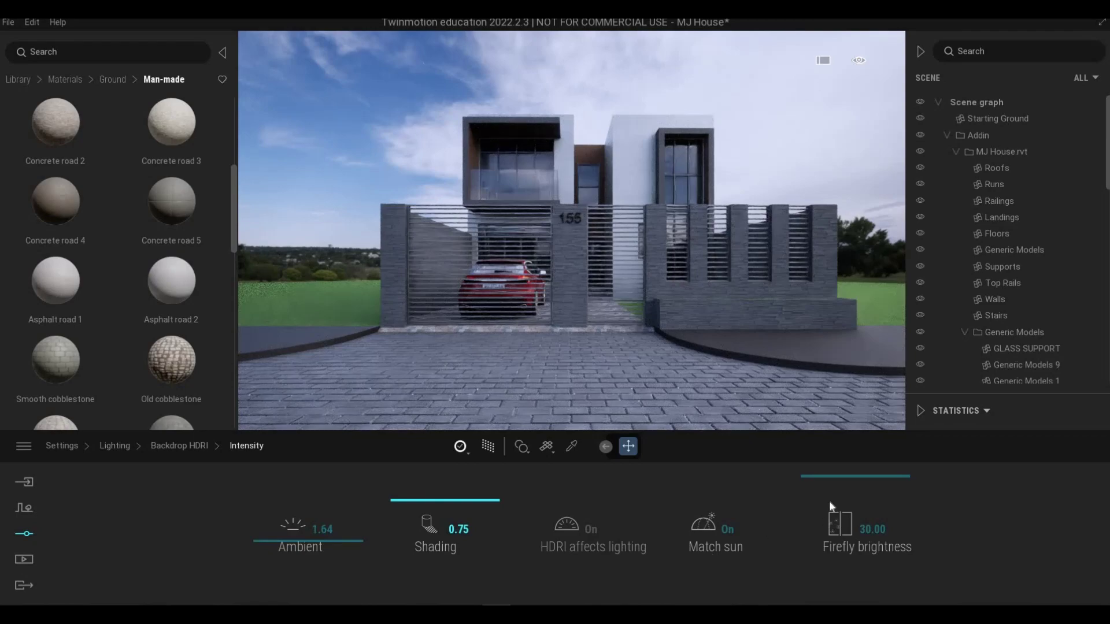
drag(840, 479, 587, 542)
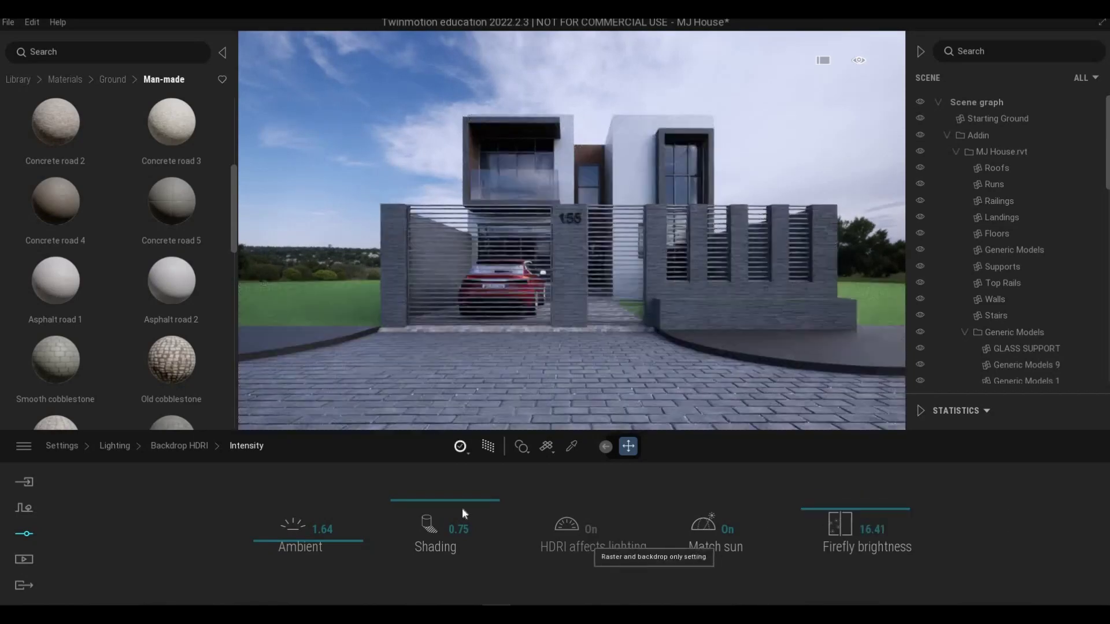
drag(462, 511, 445, 522)
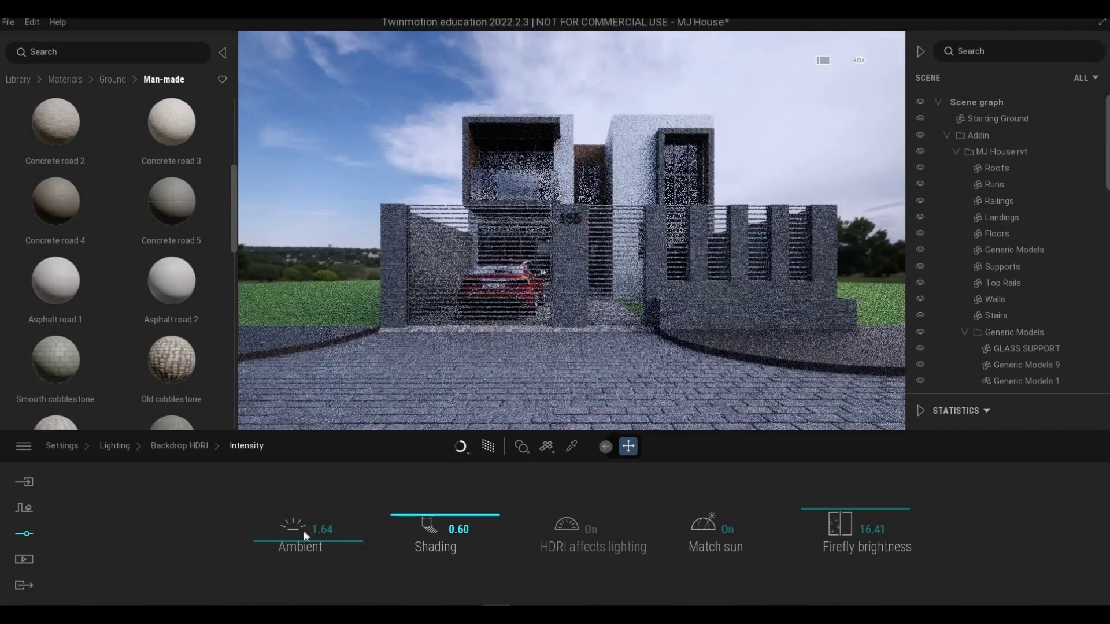
drag(306, 535, 307, 522)
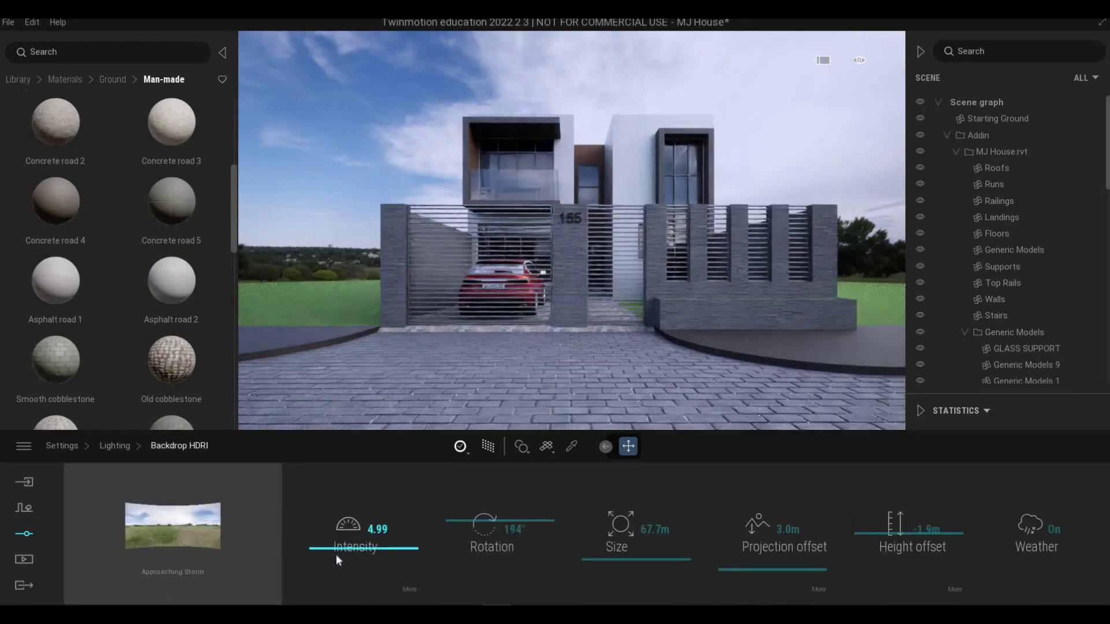
Set the path-traced backdrop's intensity to 6.20
mouse_move(335, 553)
mouse_down()
mouse_move(346, 516)
mouse_move(345, 543)
mouse_up()
drag(344, 538, 342, 550)
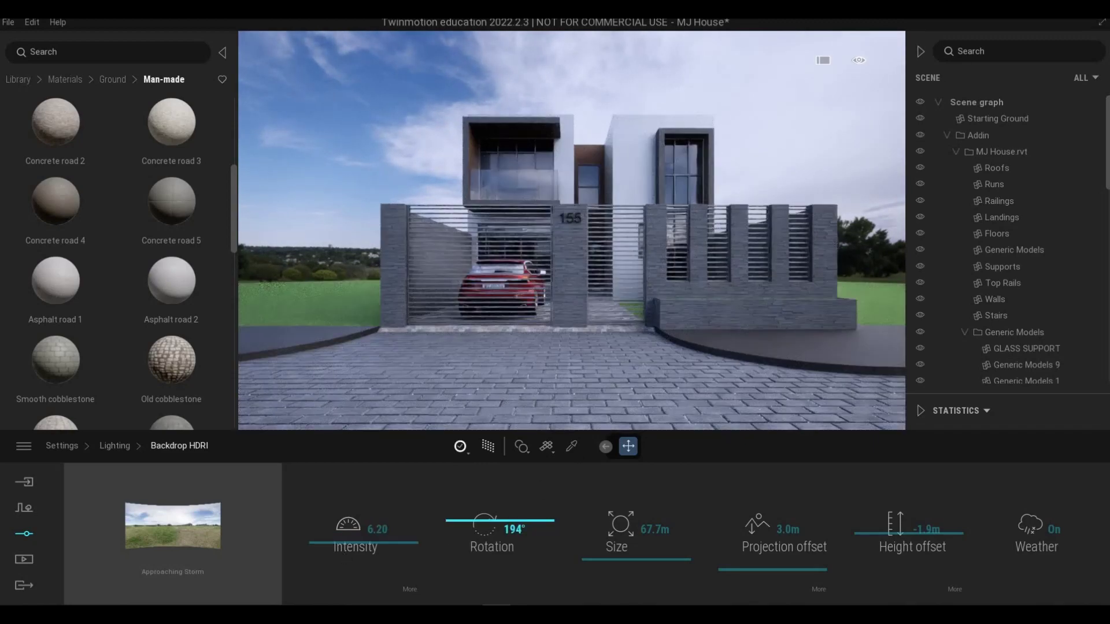
Shift the camera sideways along the gate and turn off the Path Tracer
key(a)
key(a)
key(a)
key(a)
key(a)
key(a)
key(a)
key(a)
key(a)
key(a)
key(a)
key(a)
key(a)
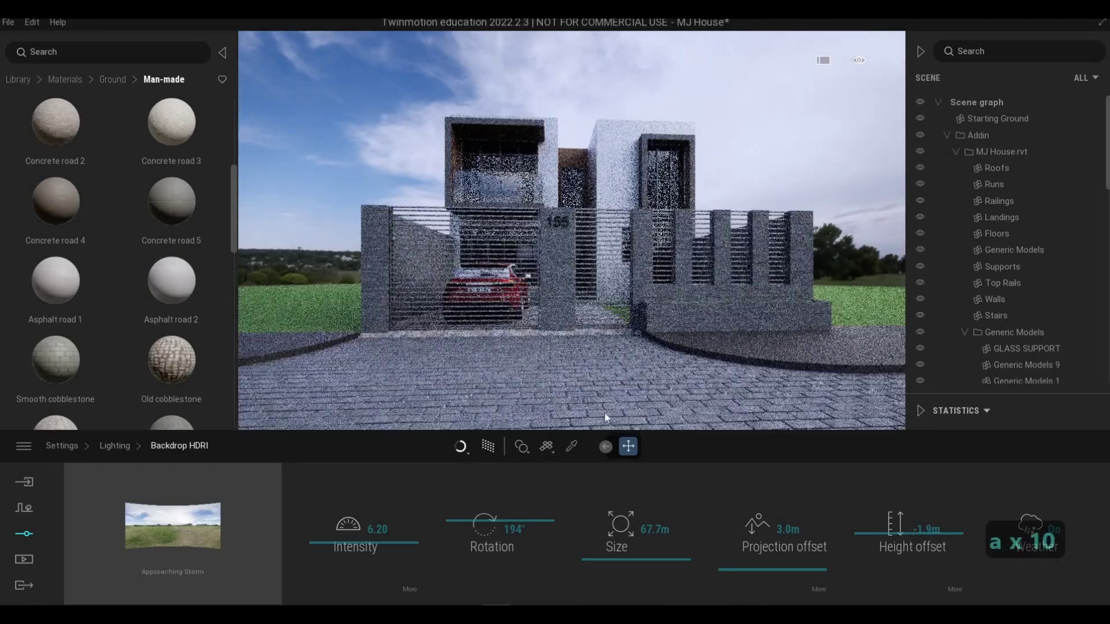
click(487, 446)
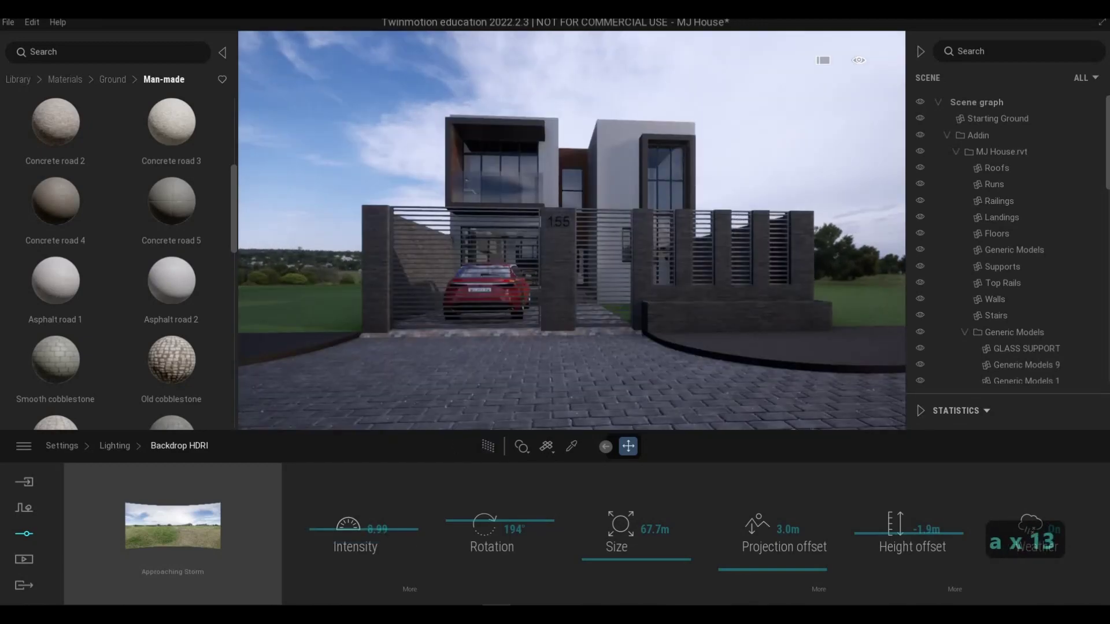
Examine the house front, street and backdrop horizon from several distances and angles without path tracing
key(q)
key(a)
key(s)
key(d)
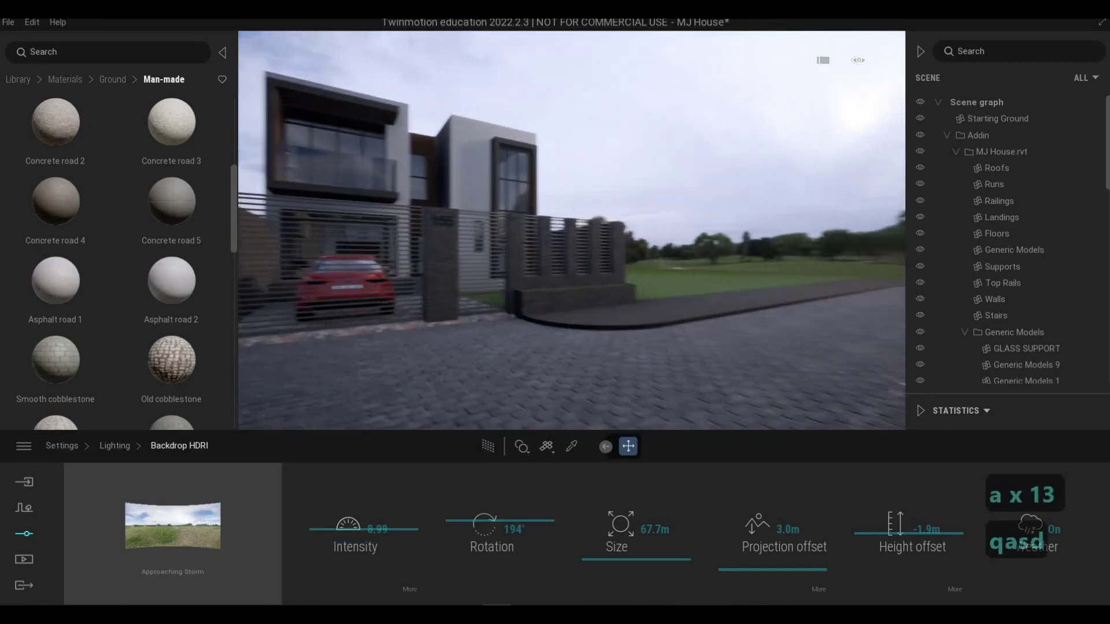
key(w)
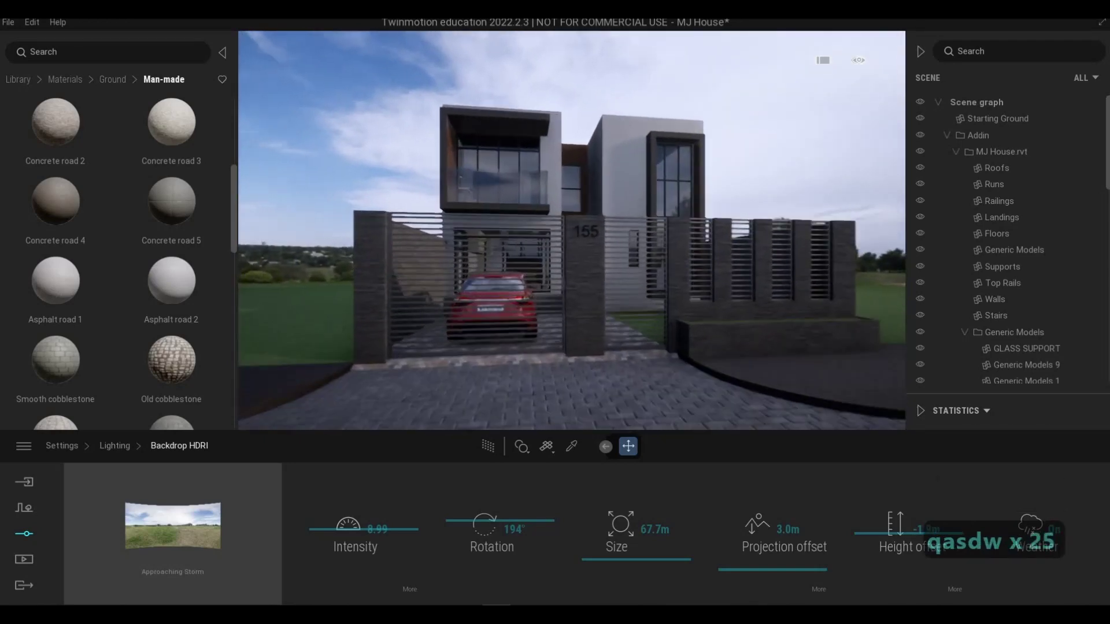
key(e)
key(s)
key(q)
key(s)
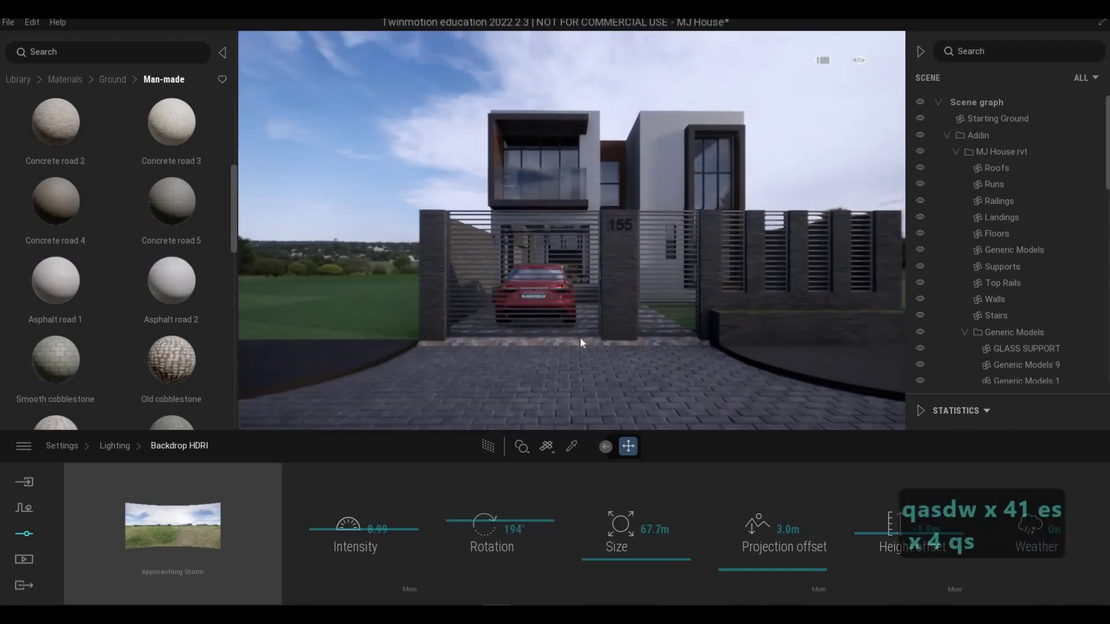
key(d)
key(d)
key(d)
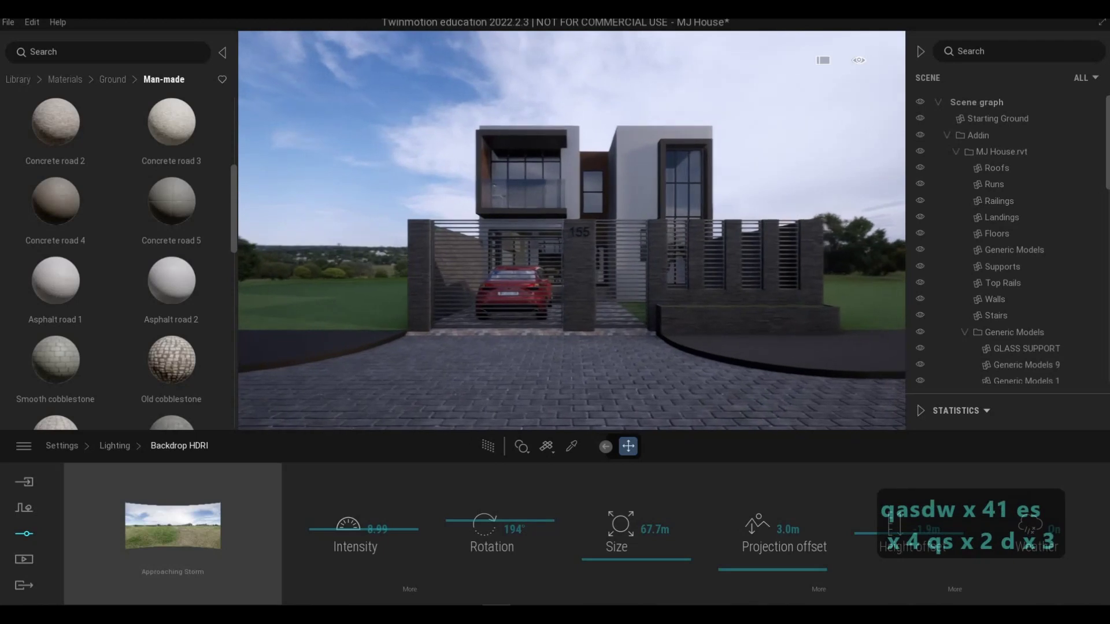
key(w)
key(w)
key(w)
key(w)
key(d)
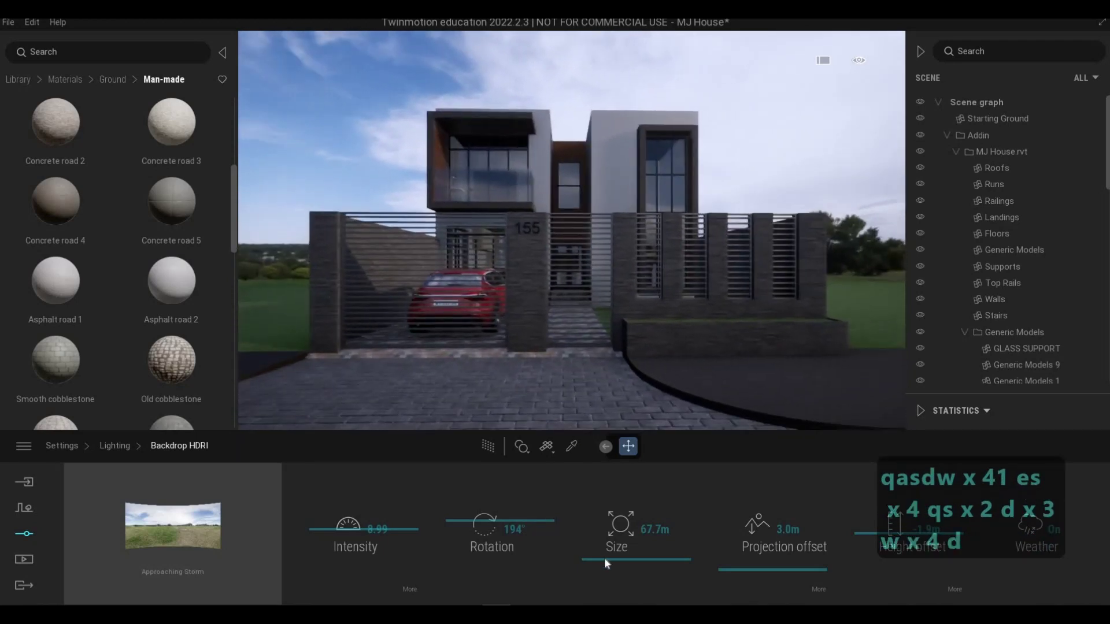
click(591, 558)
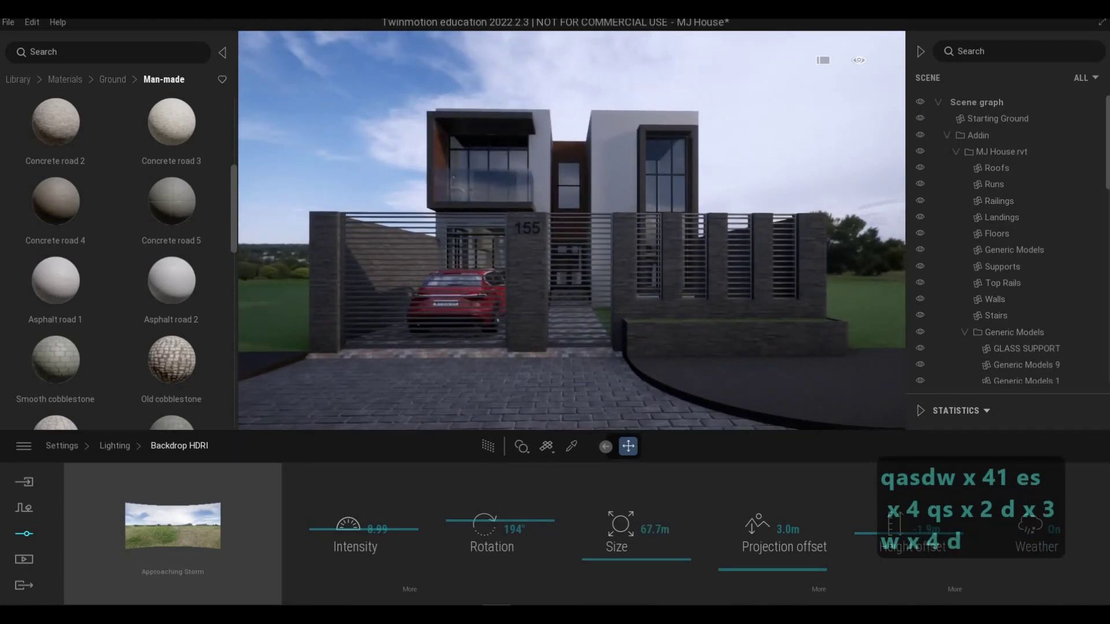